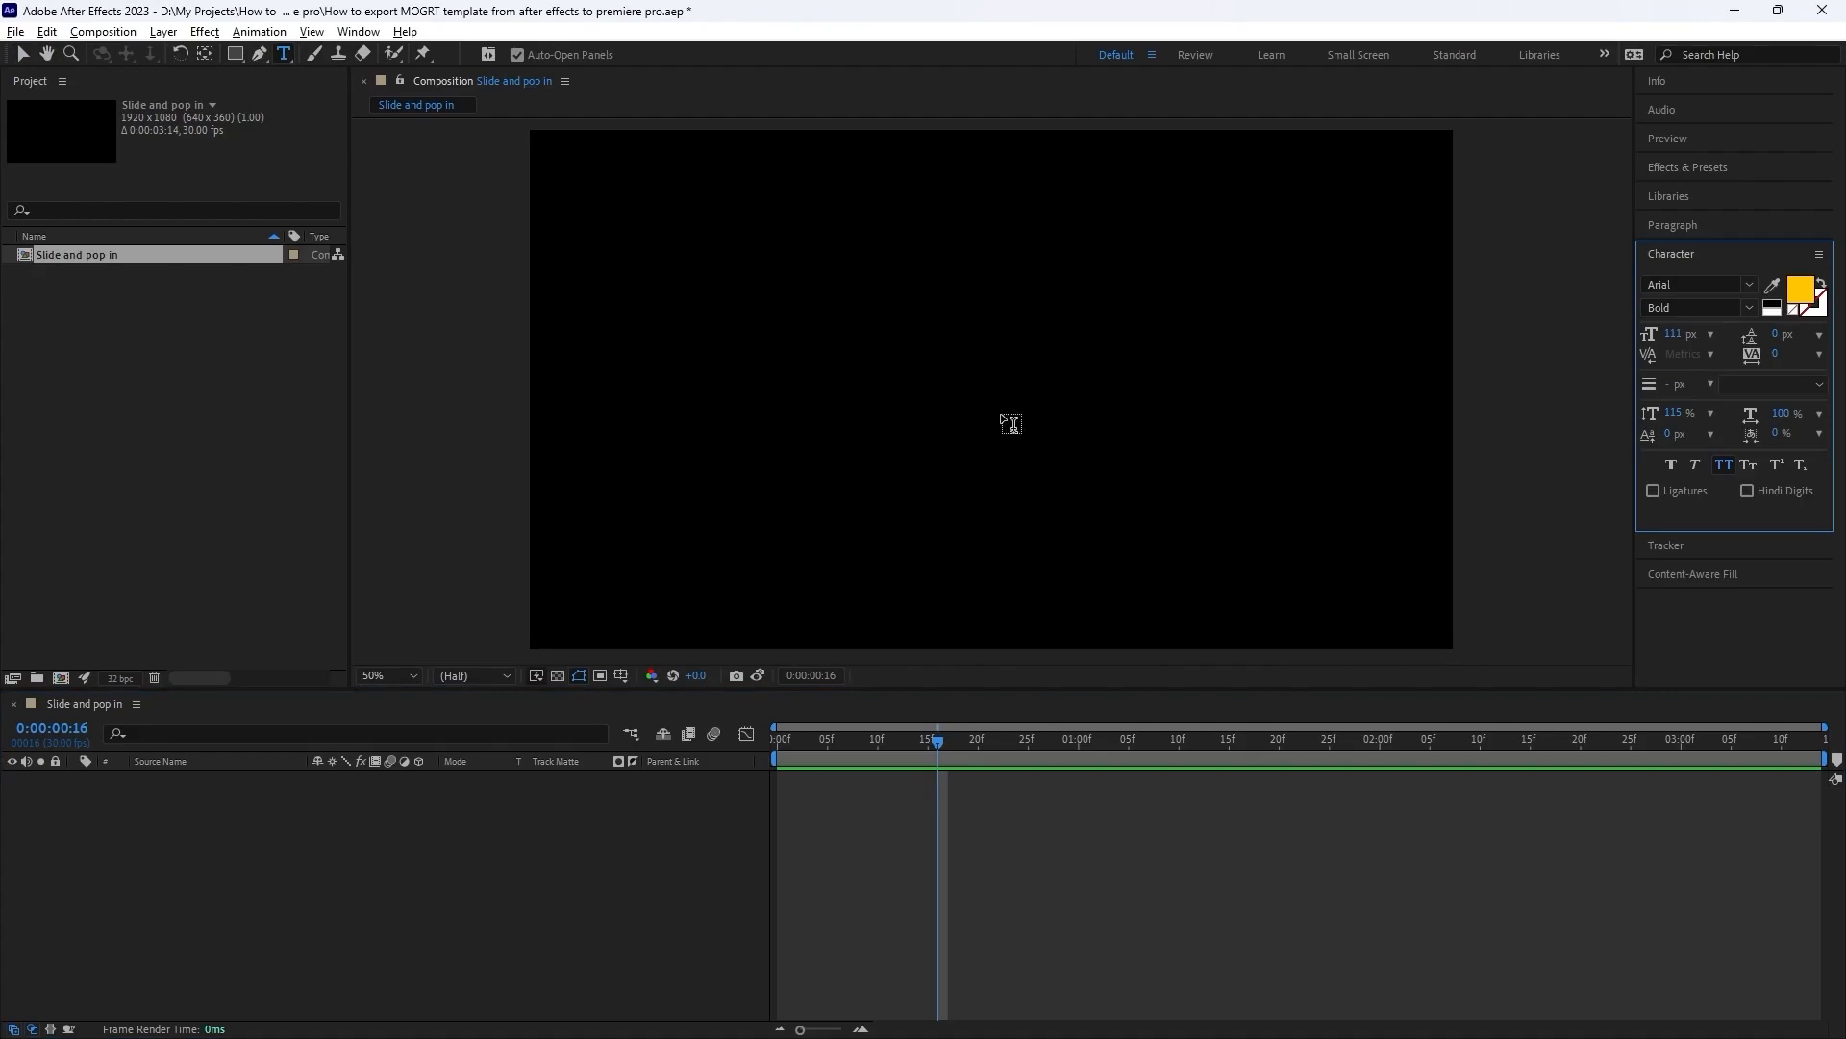
# Add a text layer reading "slide and pop in" to the composition and recolor the text golden yellow.
pyautogui.click(970, 387)
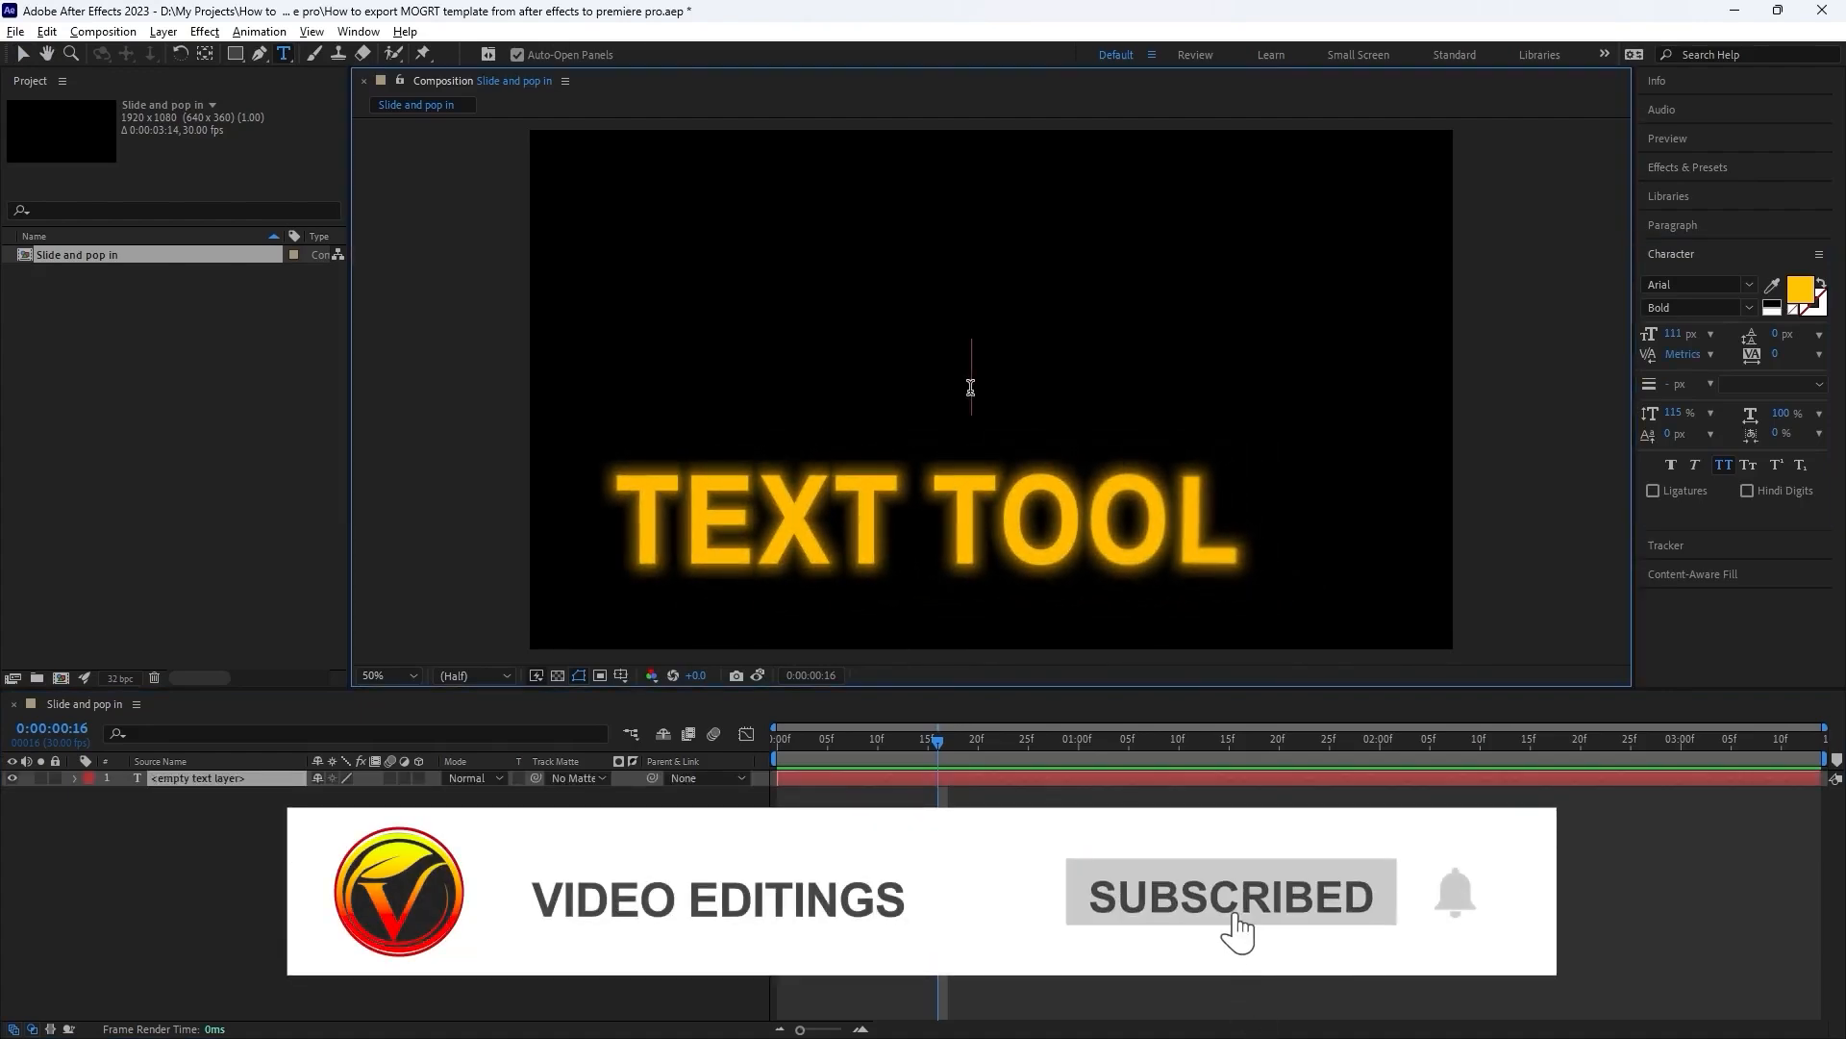
pyautogui.write('slide and pop in')
pyautogui.moveTo(1203, 371); pyautogui.dragTo(716, 368)
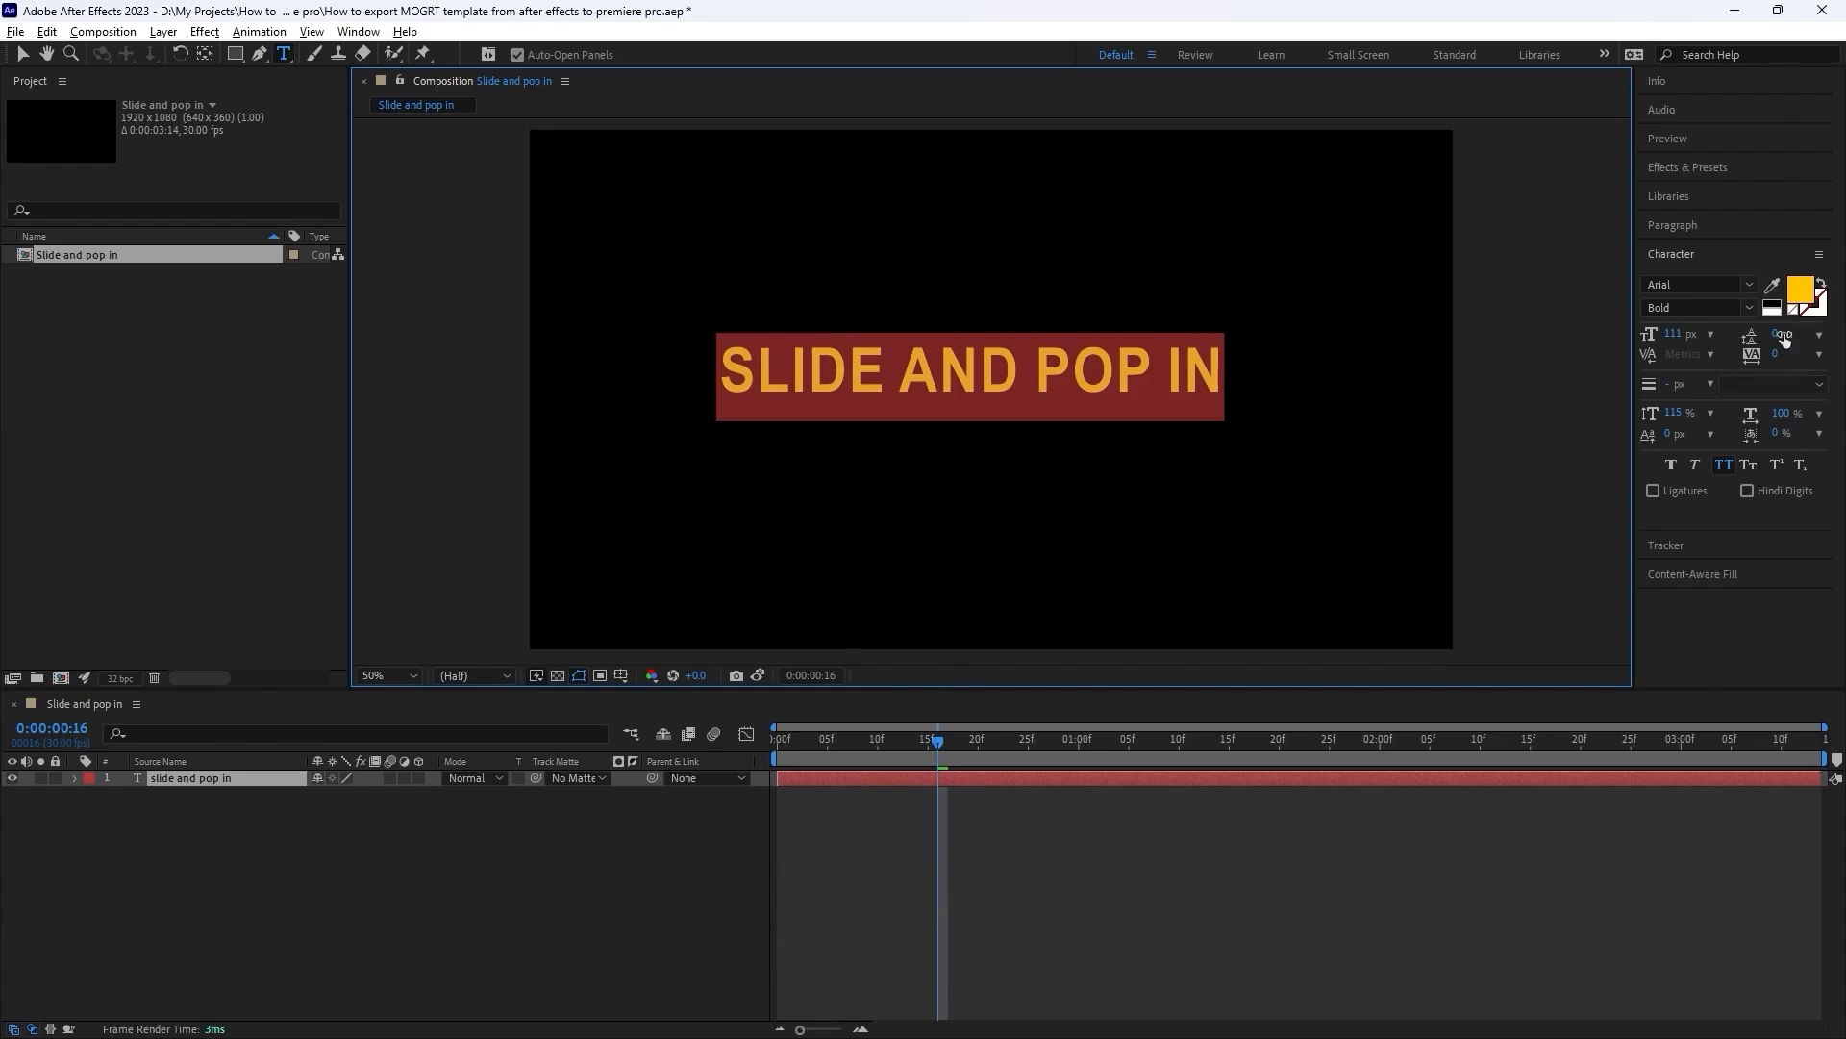
pyautogui.click(1799, 291)
pyautogui.moveTo(431, 430); pyautogui.dragTo(431, 446)
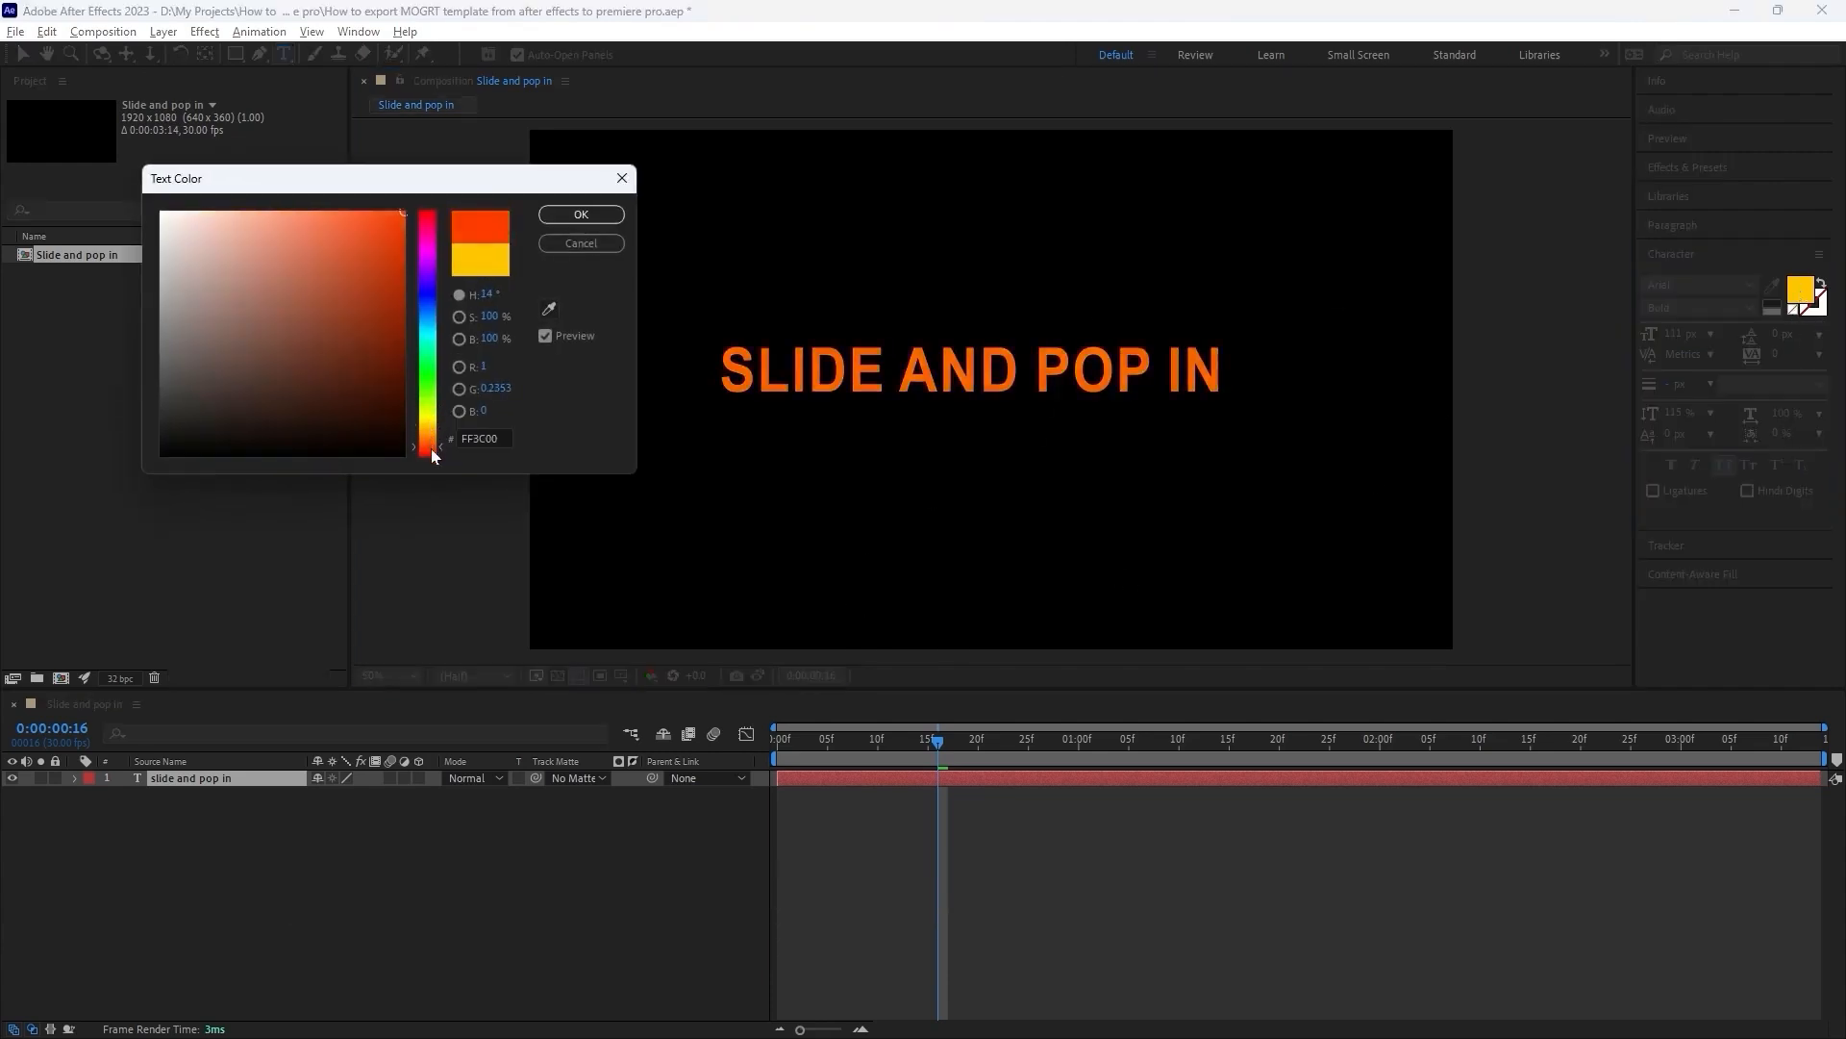
pyautogui.moveTo(358, 274); pyautogui.dragTo(402, 210)
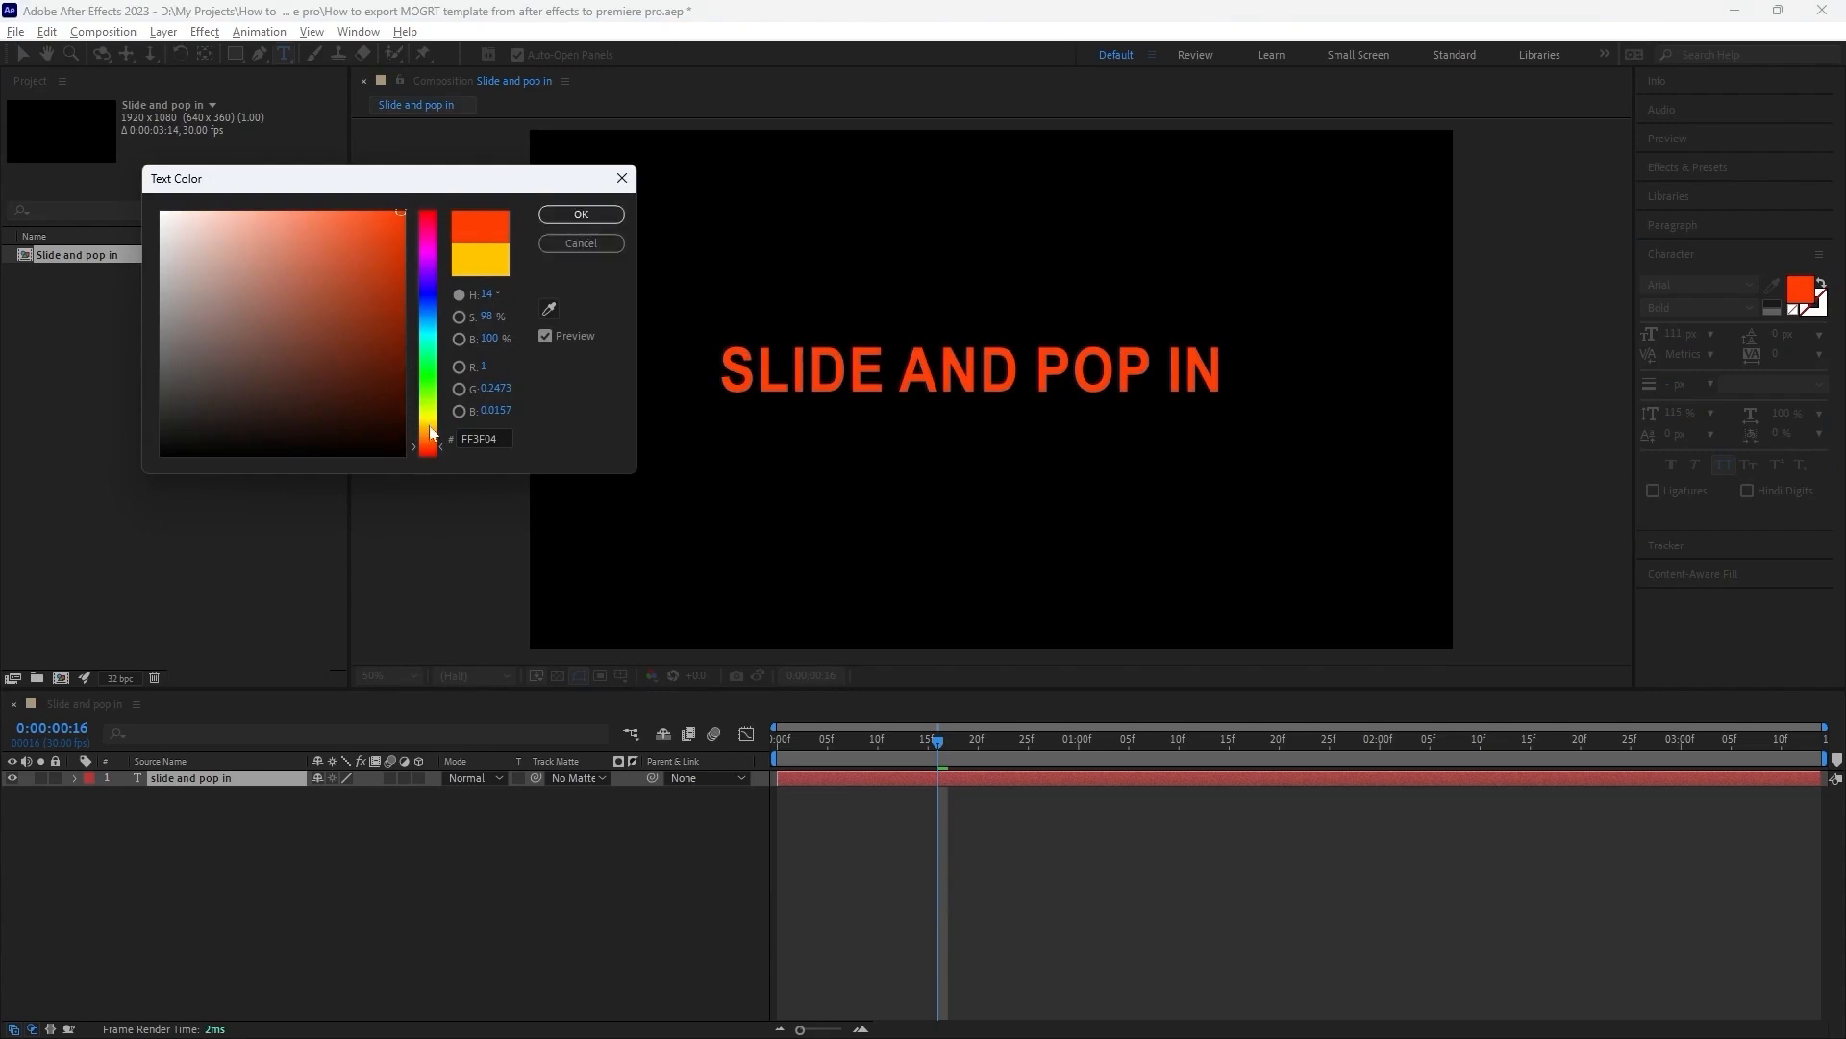
pyautogui.moveTo(431, 435); pyautogui.dragTo(431, 429)
pyautogui.click(581, 213)
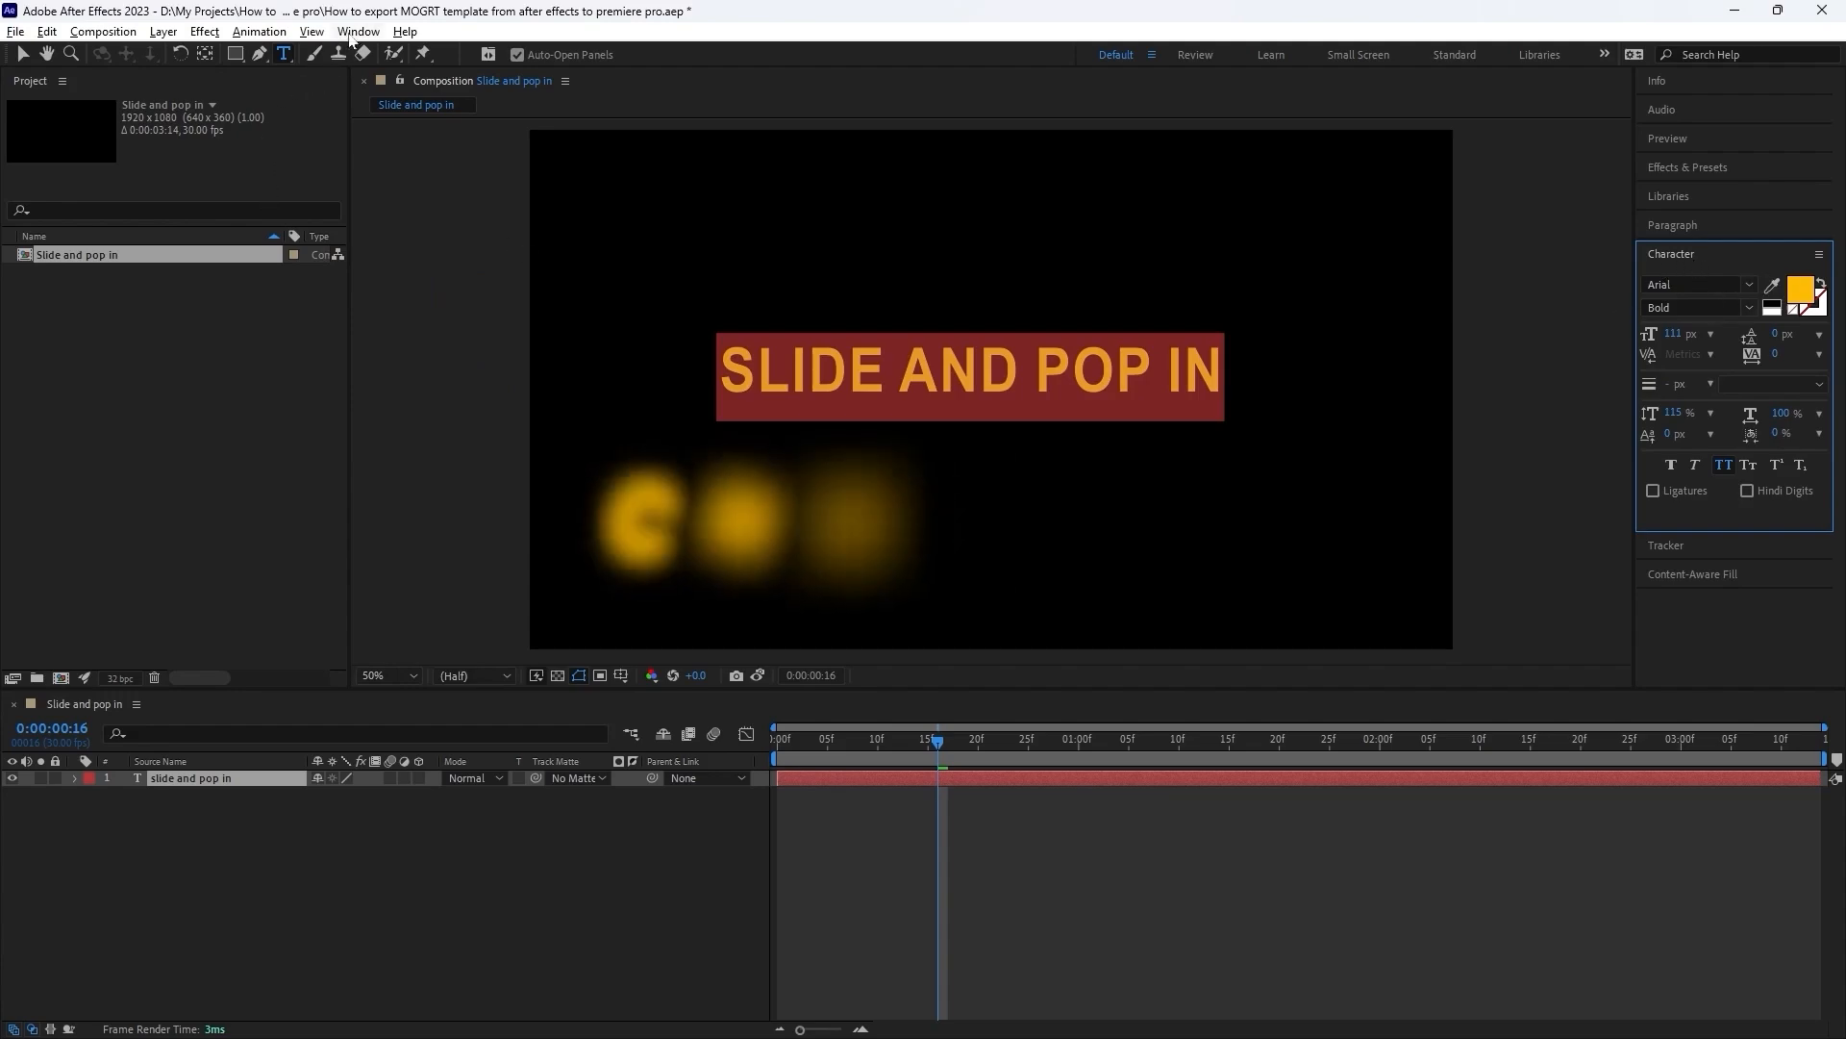
# Set the text's font size to 107 px and switch All Caps off and back on.
pyautogui.click(357, 31)
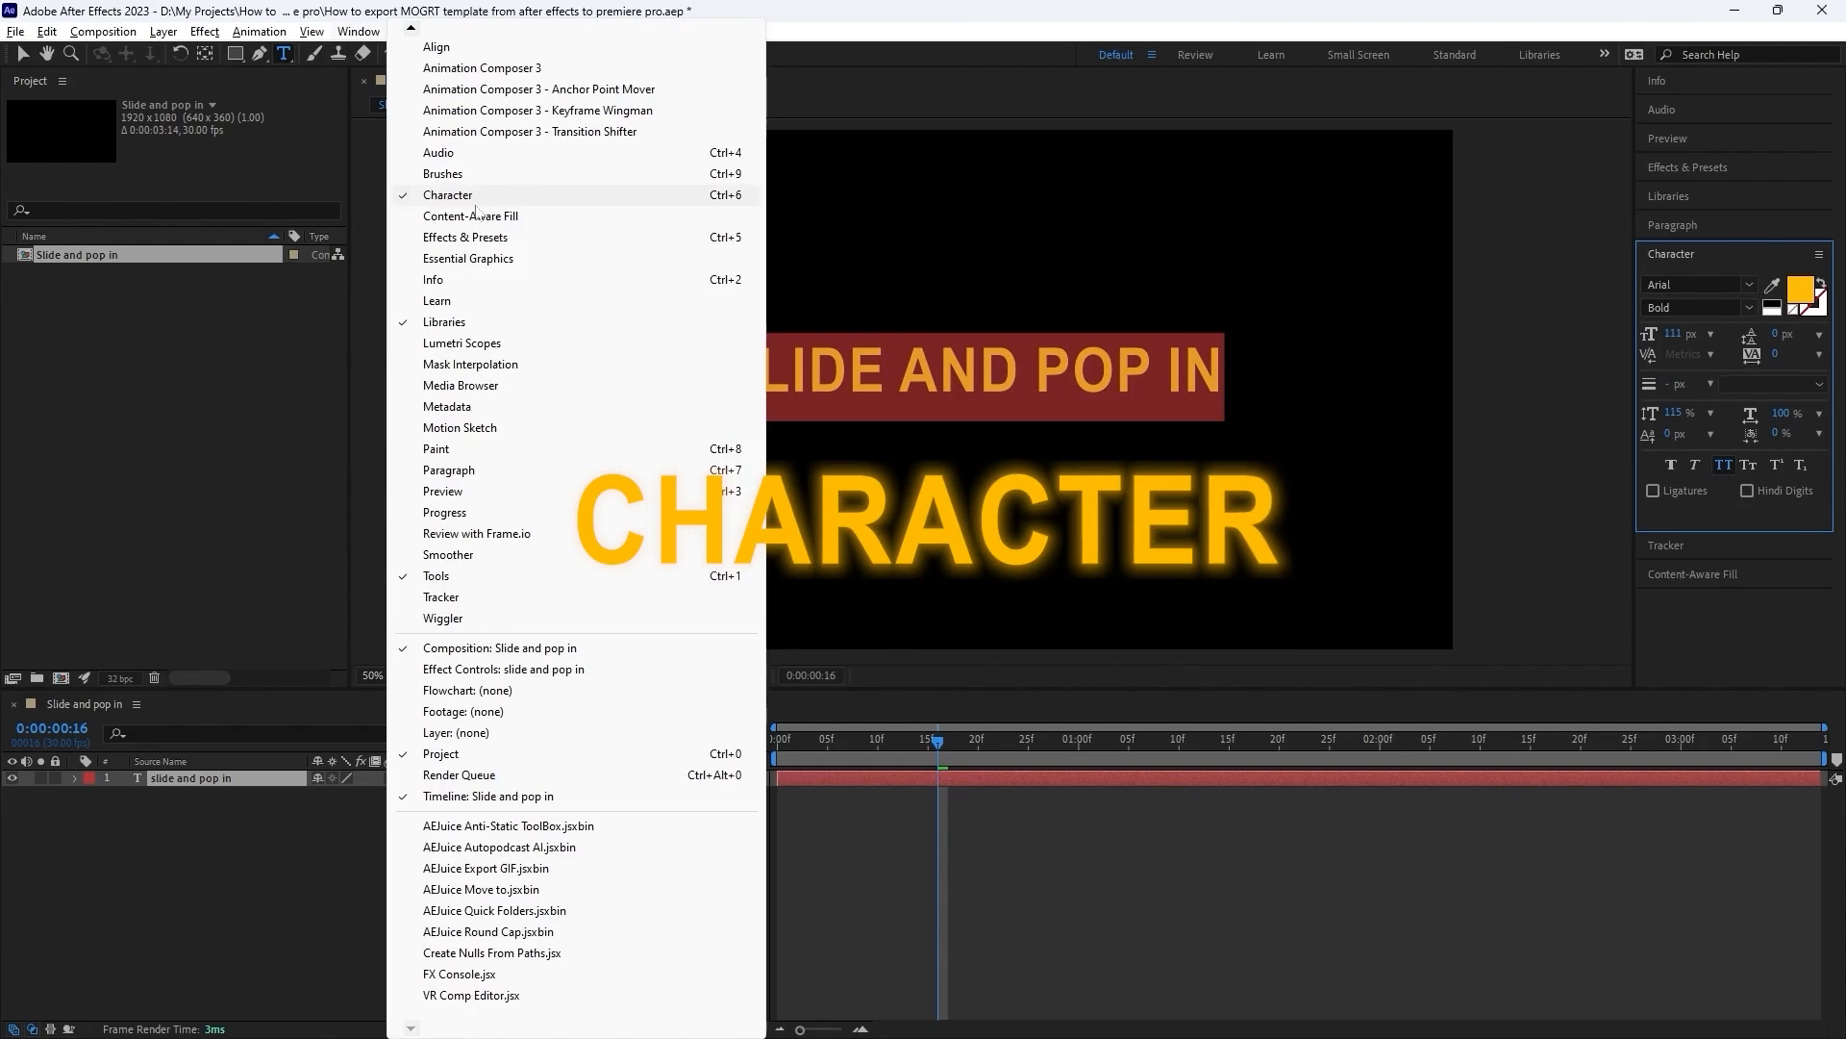
pyautogui.click(1549, 316)
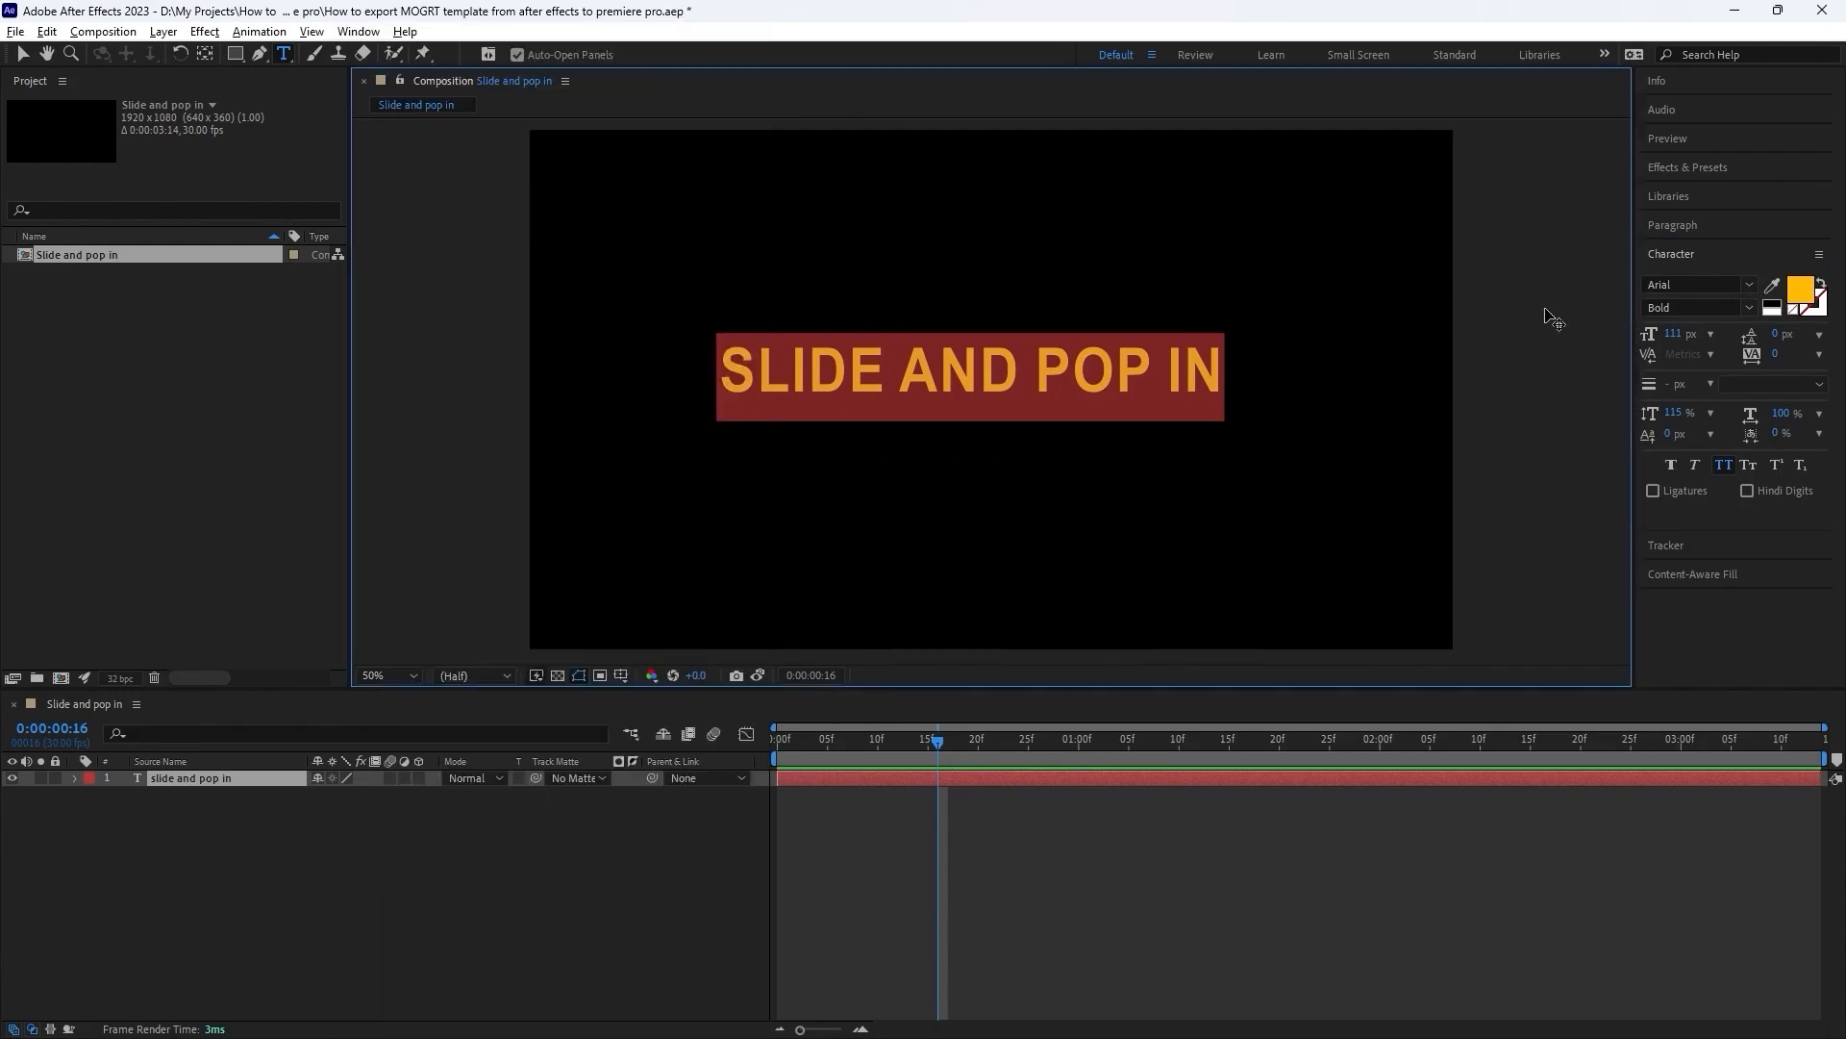
pyautogui.moveTo(1674, 333); pyautogui.dragTo(1694, 333)
pyautogui.click(1690, 333)
pyautogui.click(1723, 342)
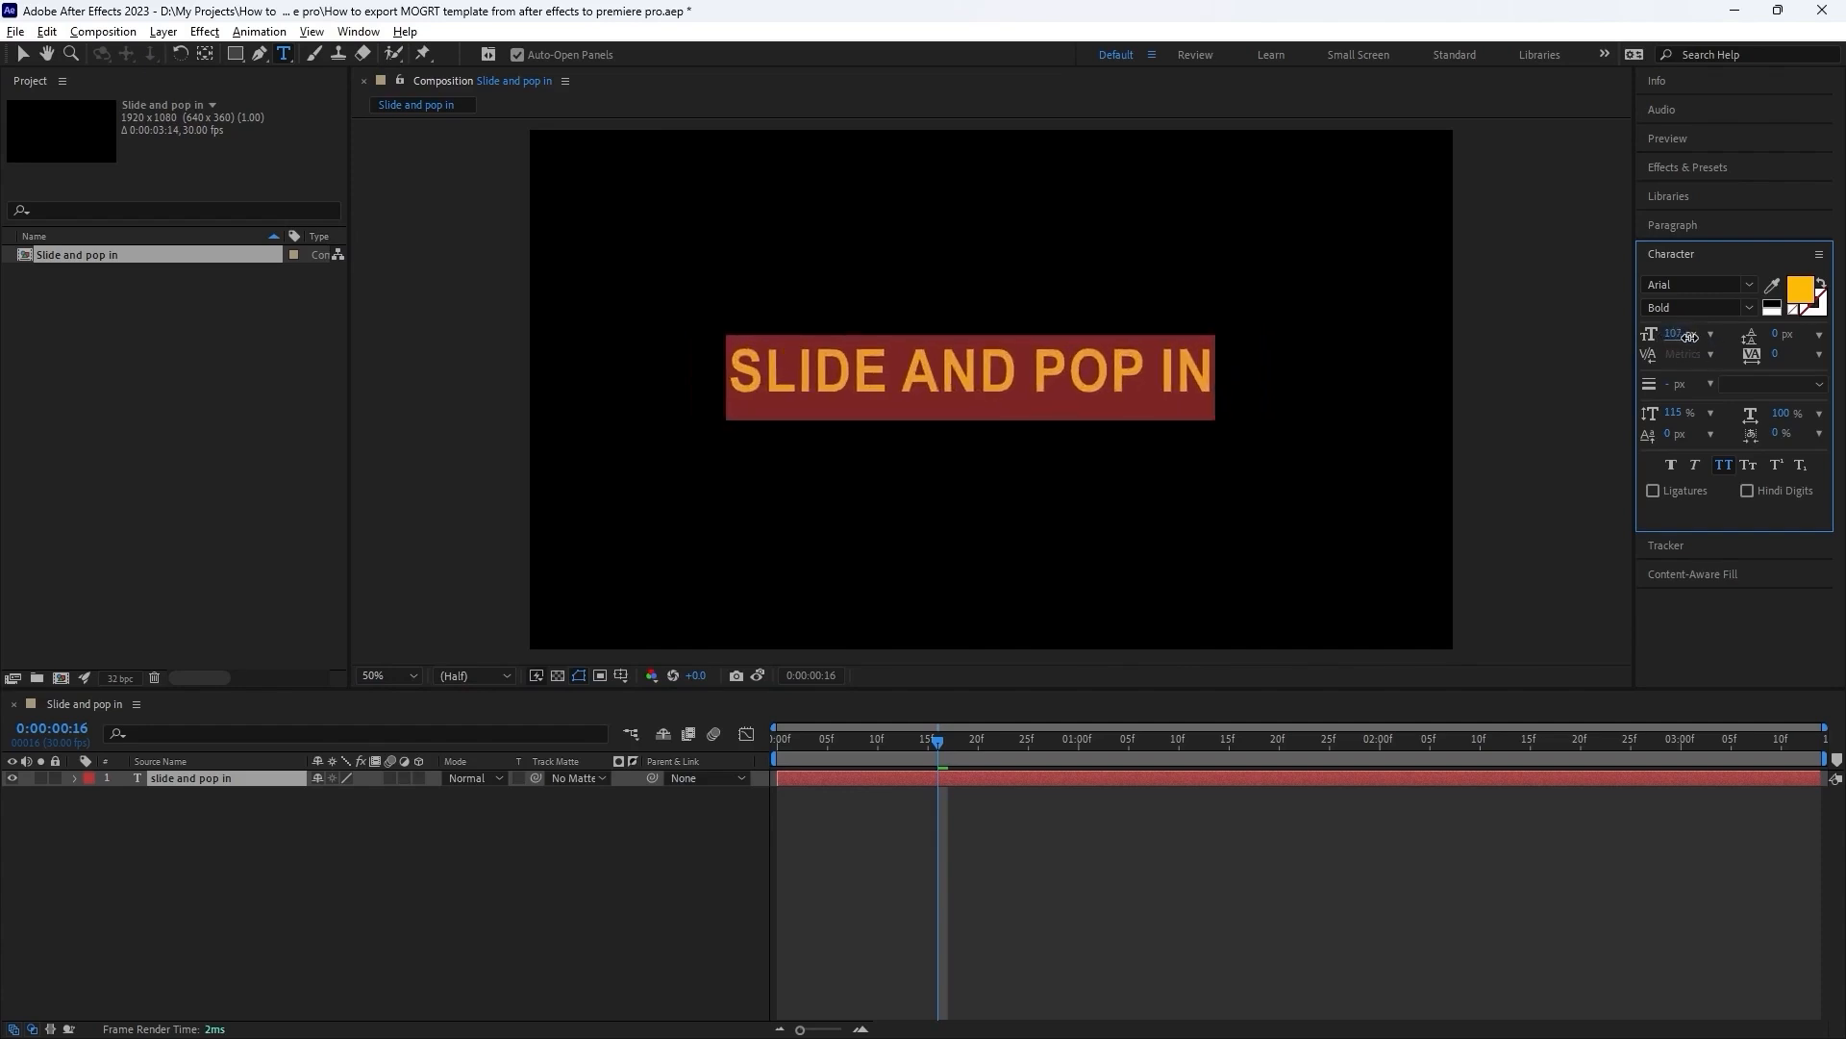
pyautogui.click(1724, 467)
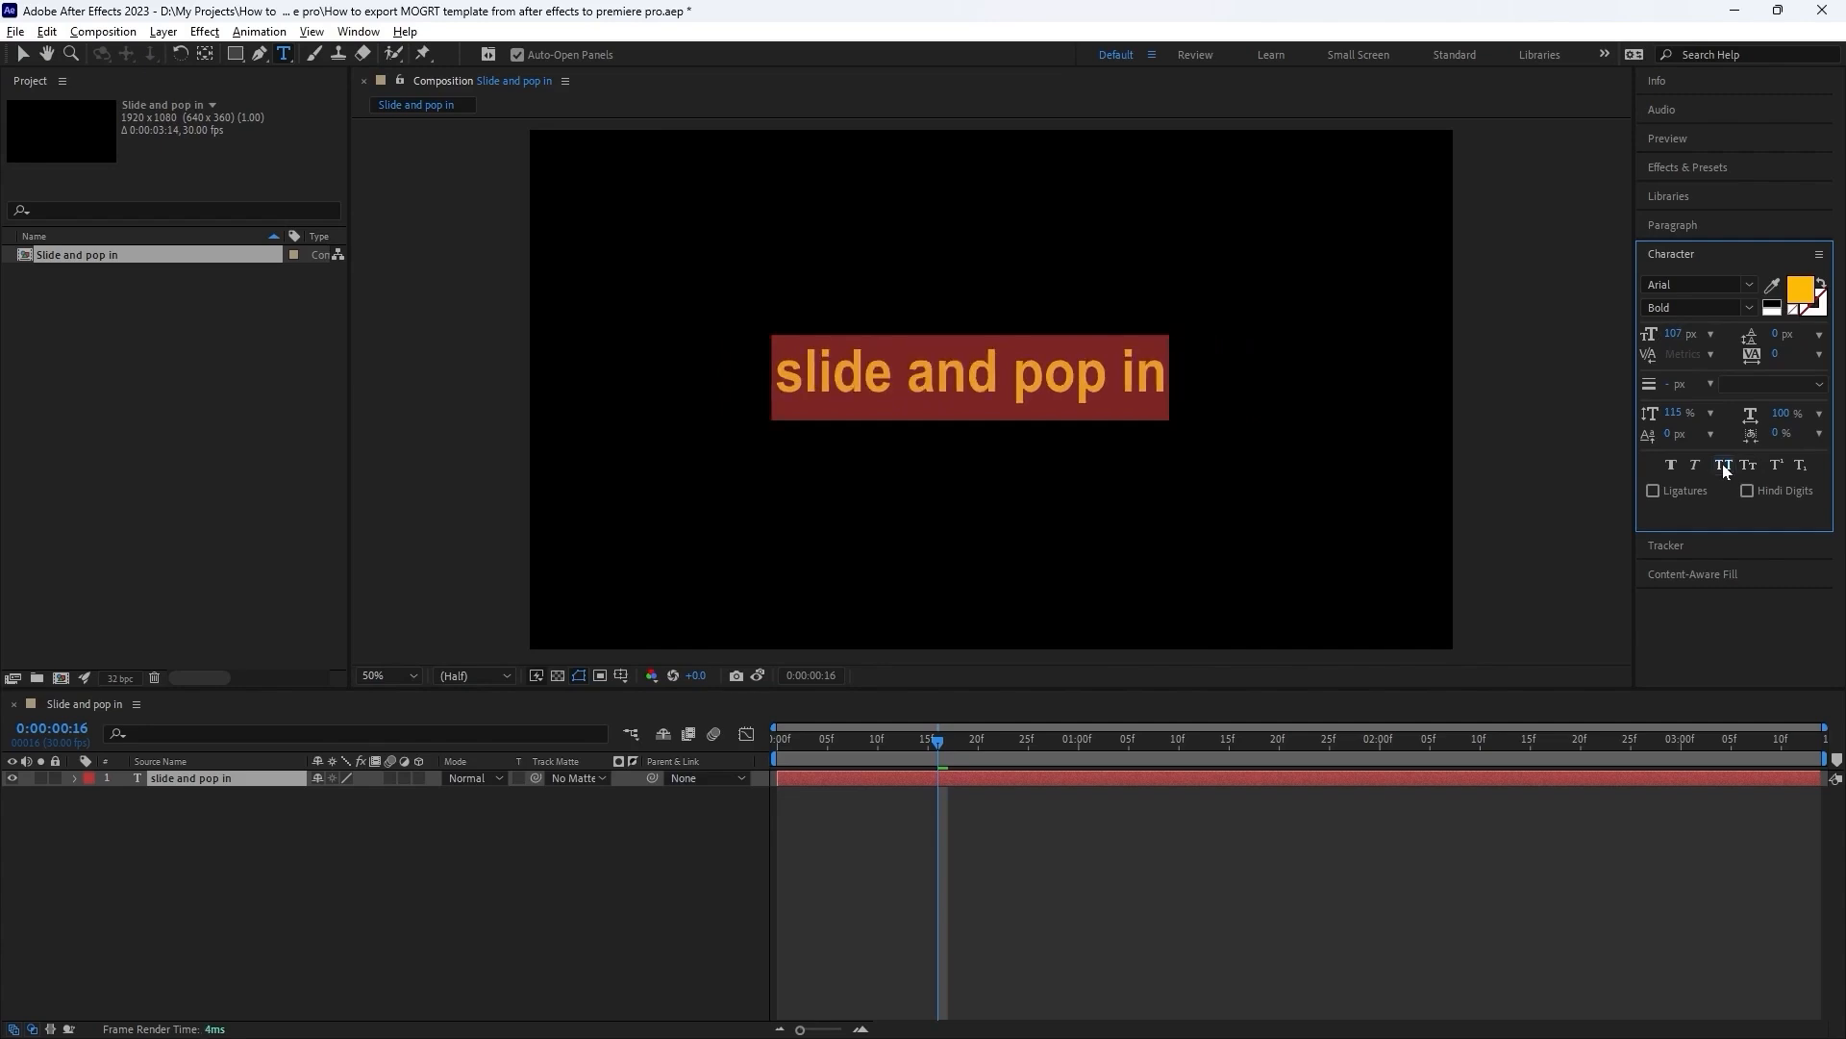
pyautogui.click(1724, 469)
# Center the anchor point within the text layer and center the layer in the composition.
pyautogui.moveTo(899, 744); pyautogui.dragTo(972, 762)
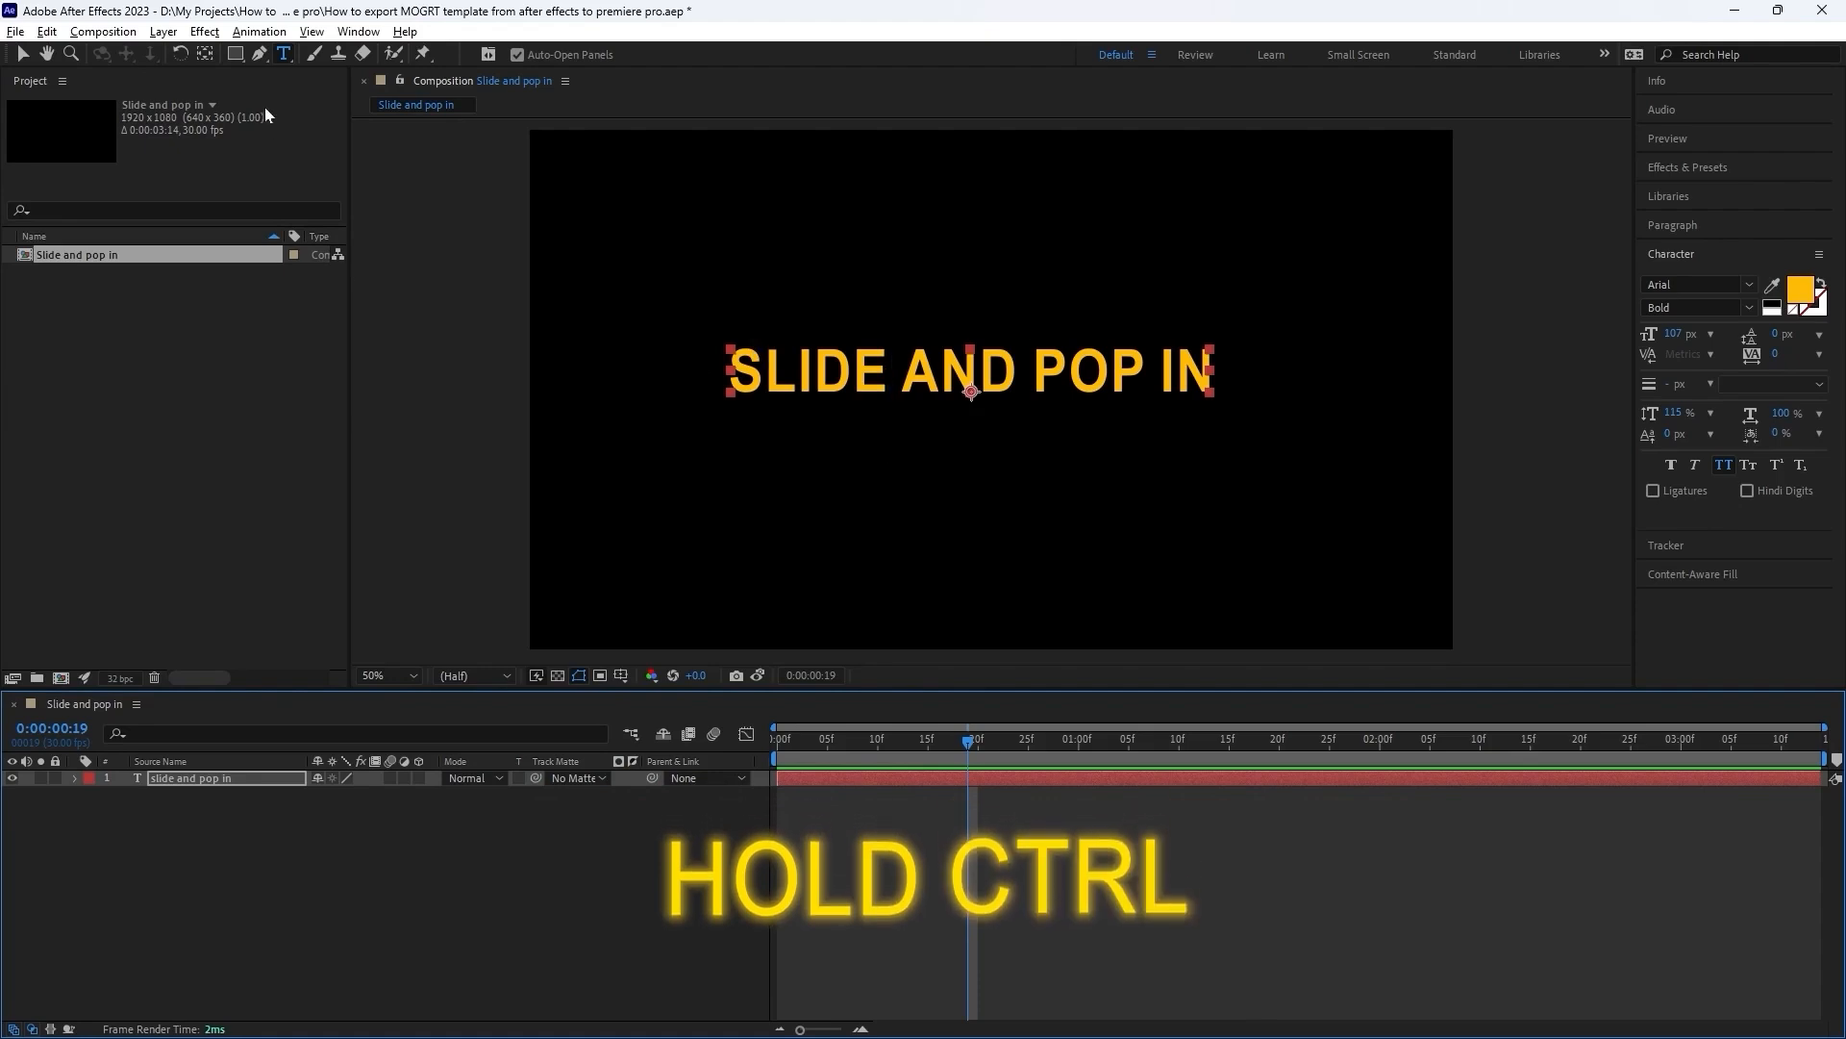
pyautogui.keyDown('ctrl'); pyautogui.doubleClick(207, 56); pyautogui.keyUp('ctrl')
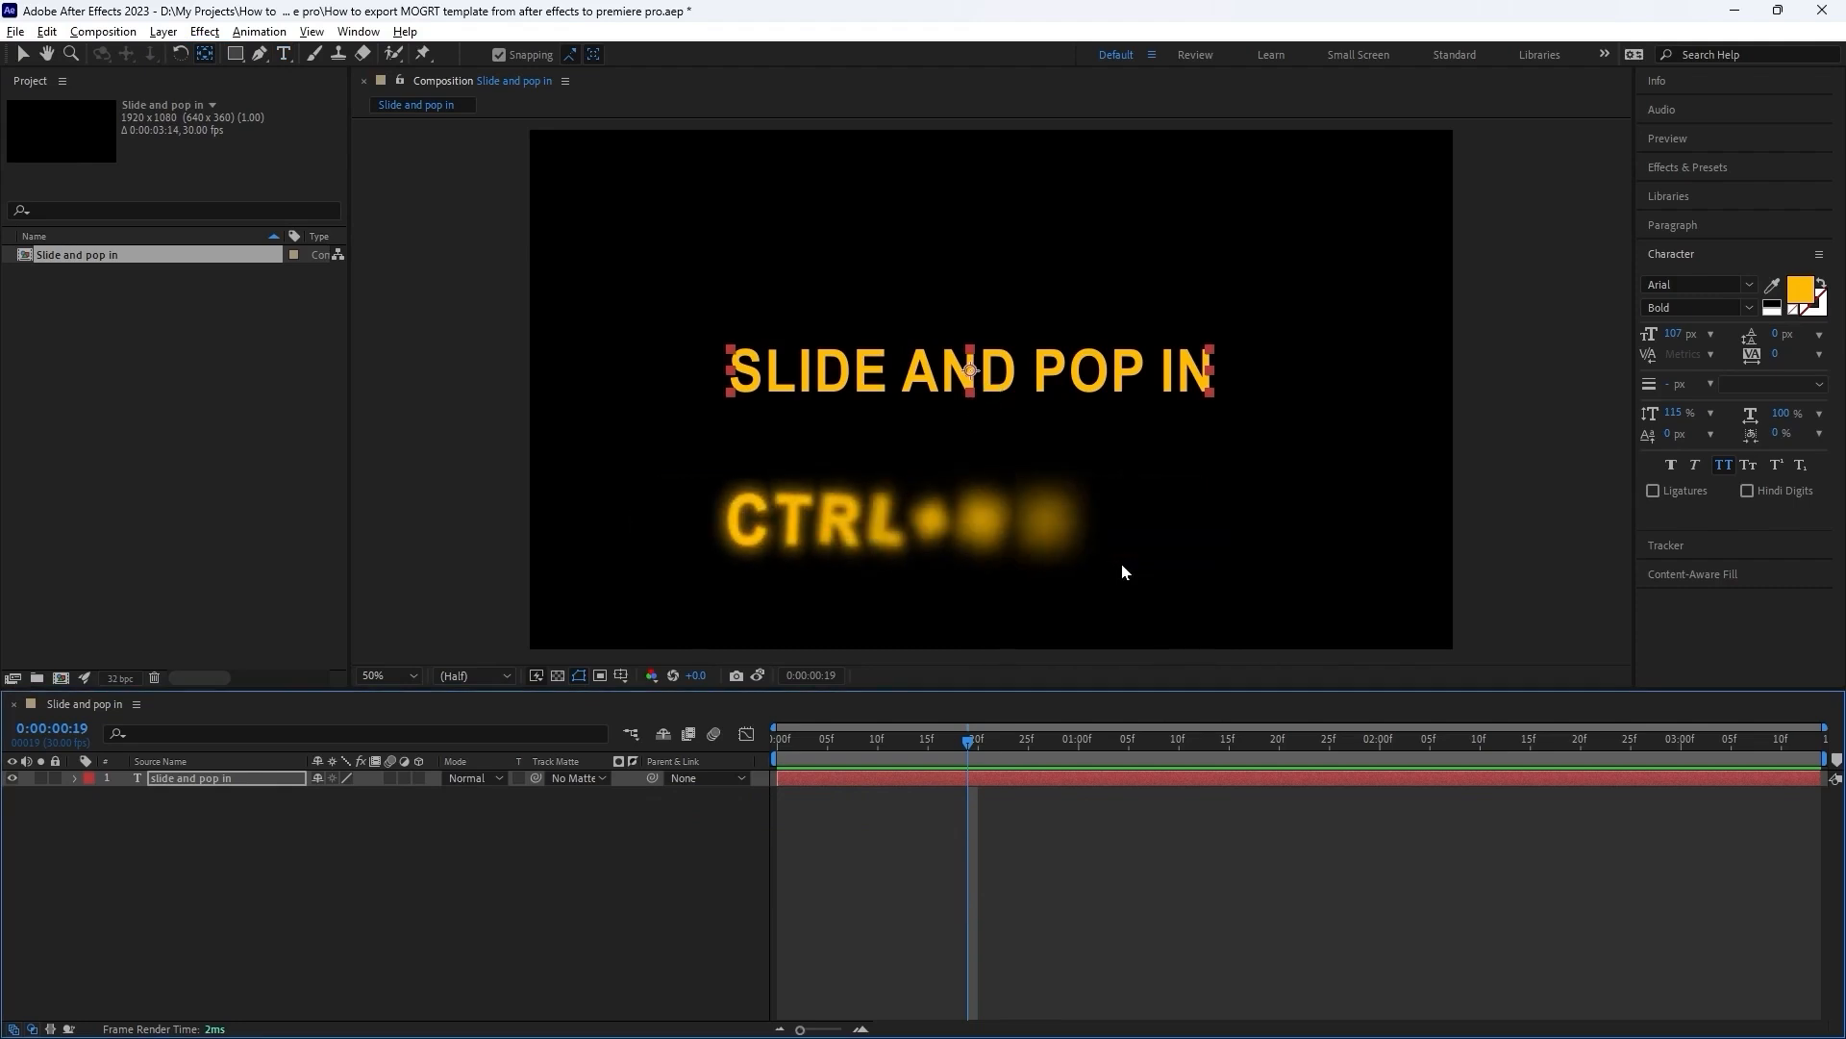
pyautogui.hotkey('ctrl', 'Home')
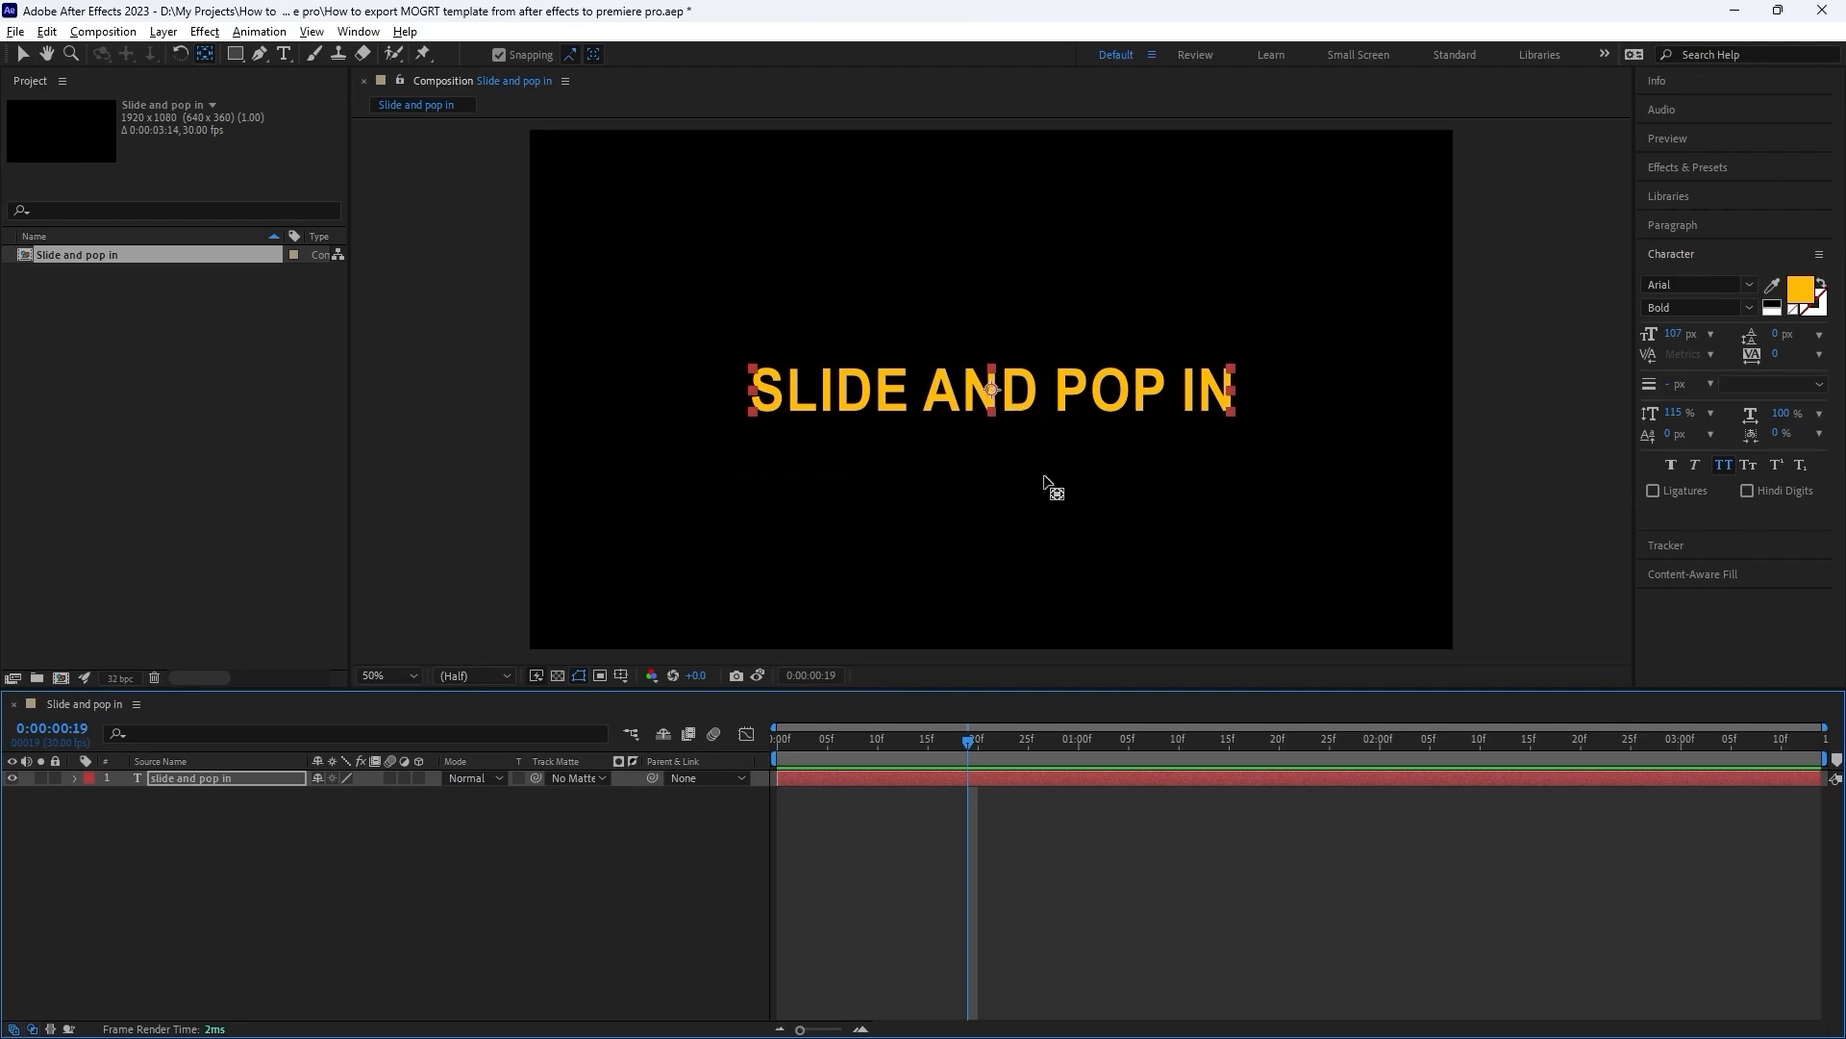
# Move the playhead to the start of the composition and apply the Deep Glow effect to the text layer.
pyautogui.press('Home')
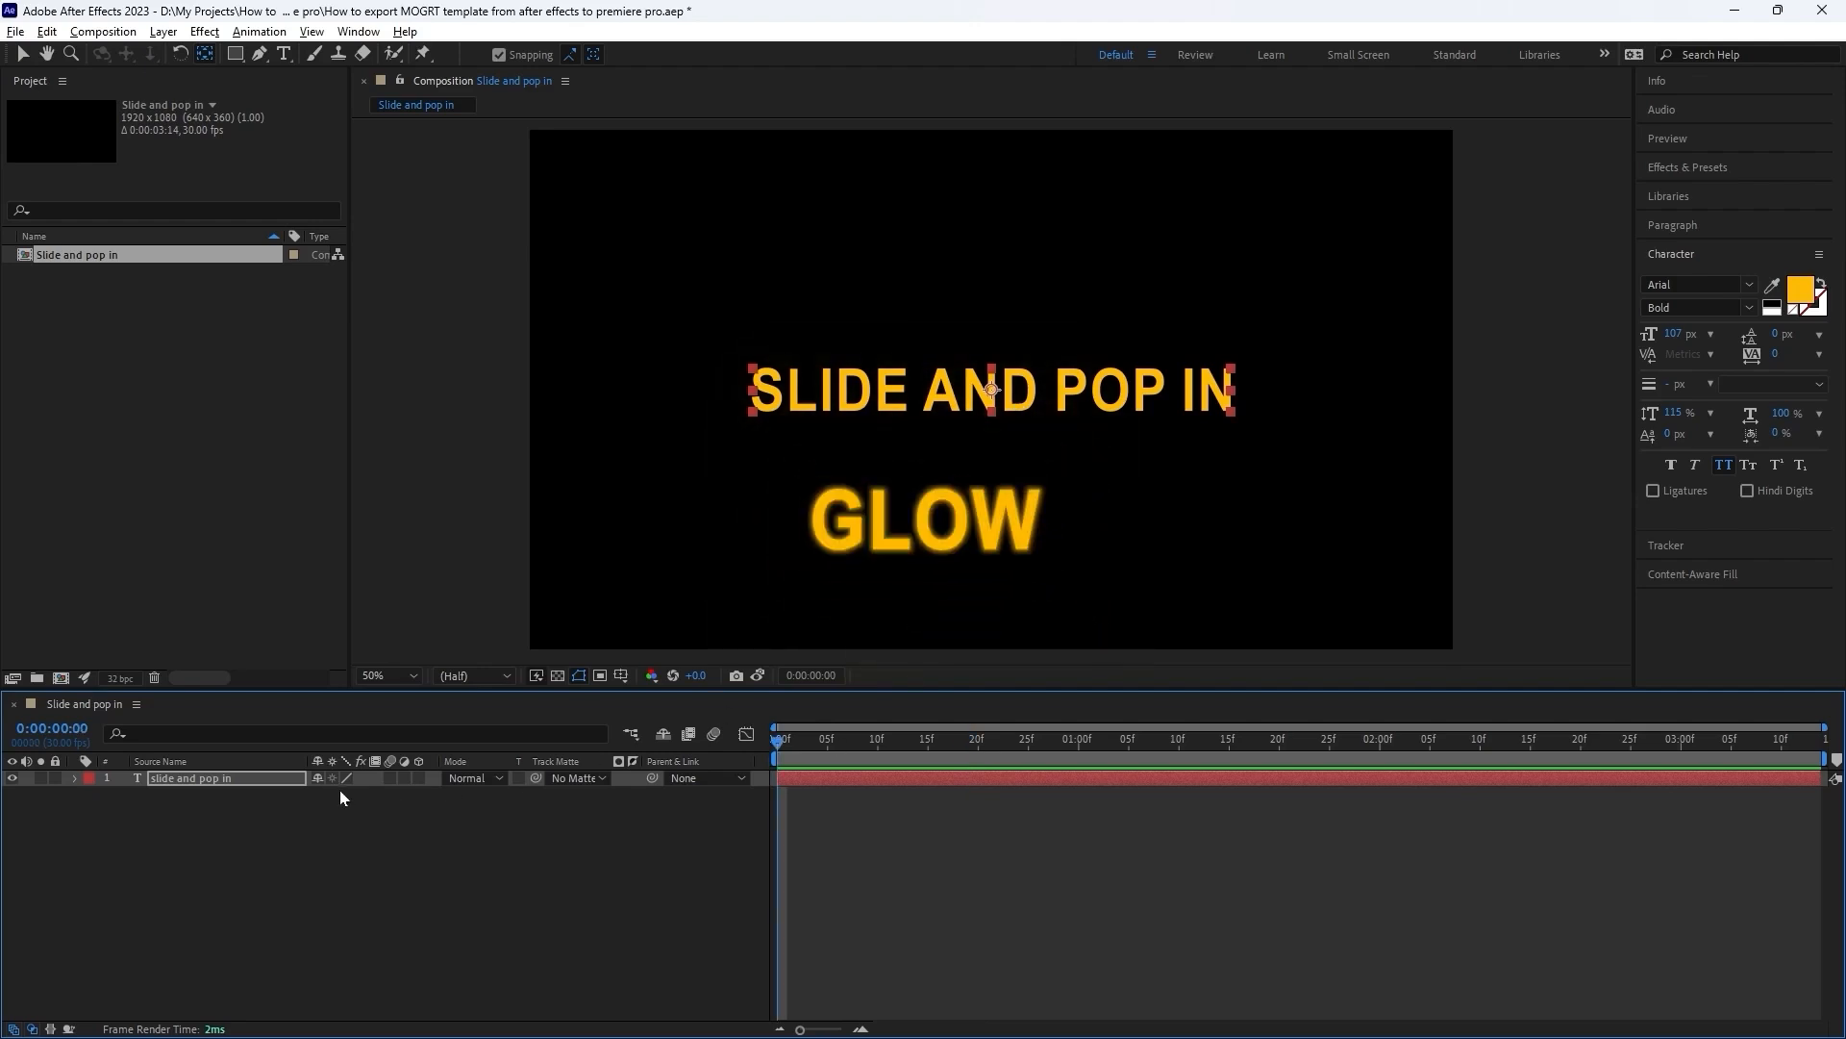
pyautogui.click(247, 781)
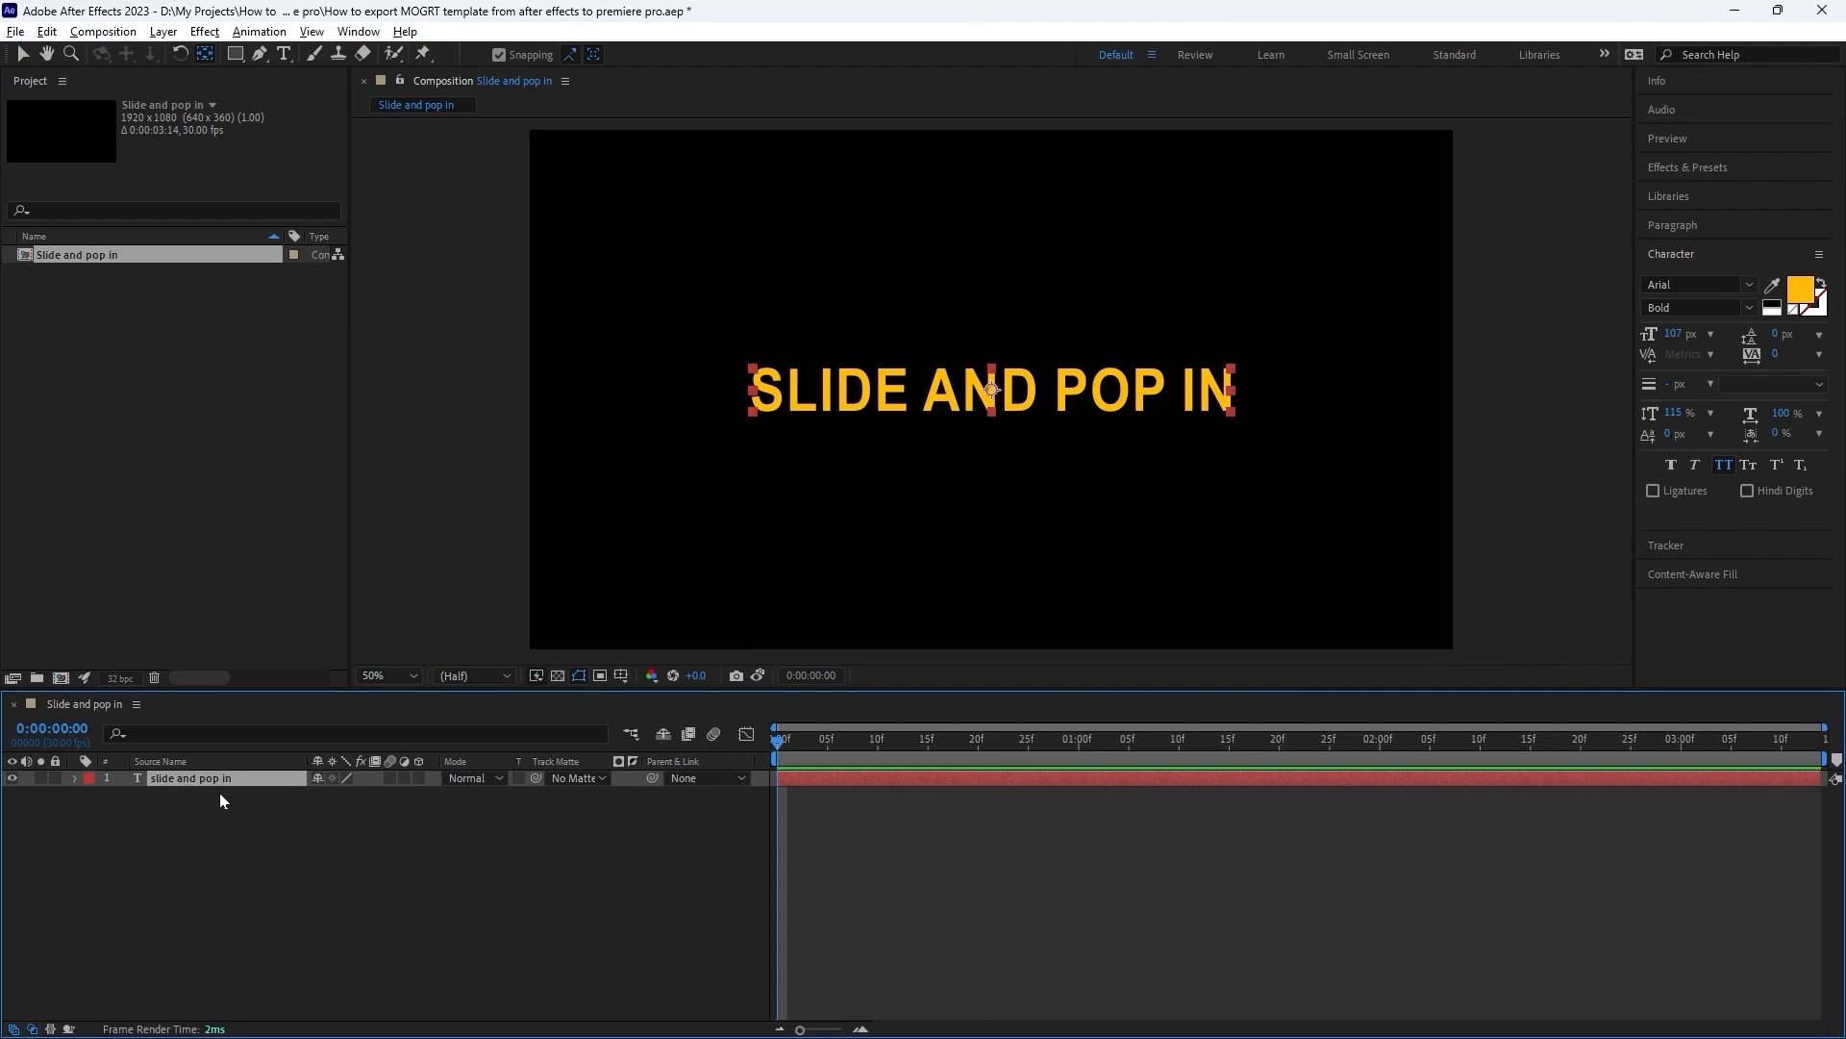
pyautogui.hotkey('ctrl', 'space')
pyautogui.write('deep')
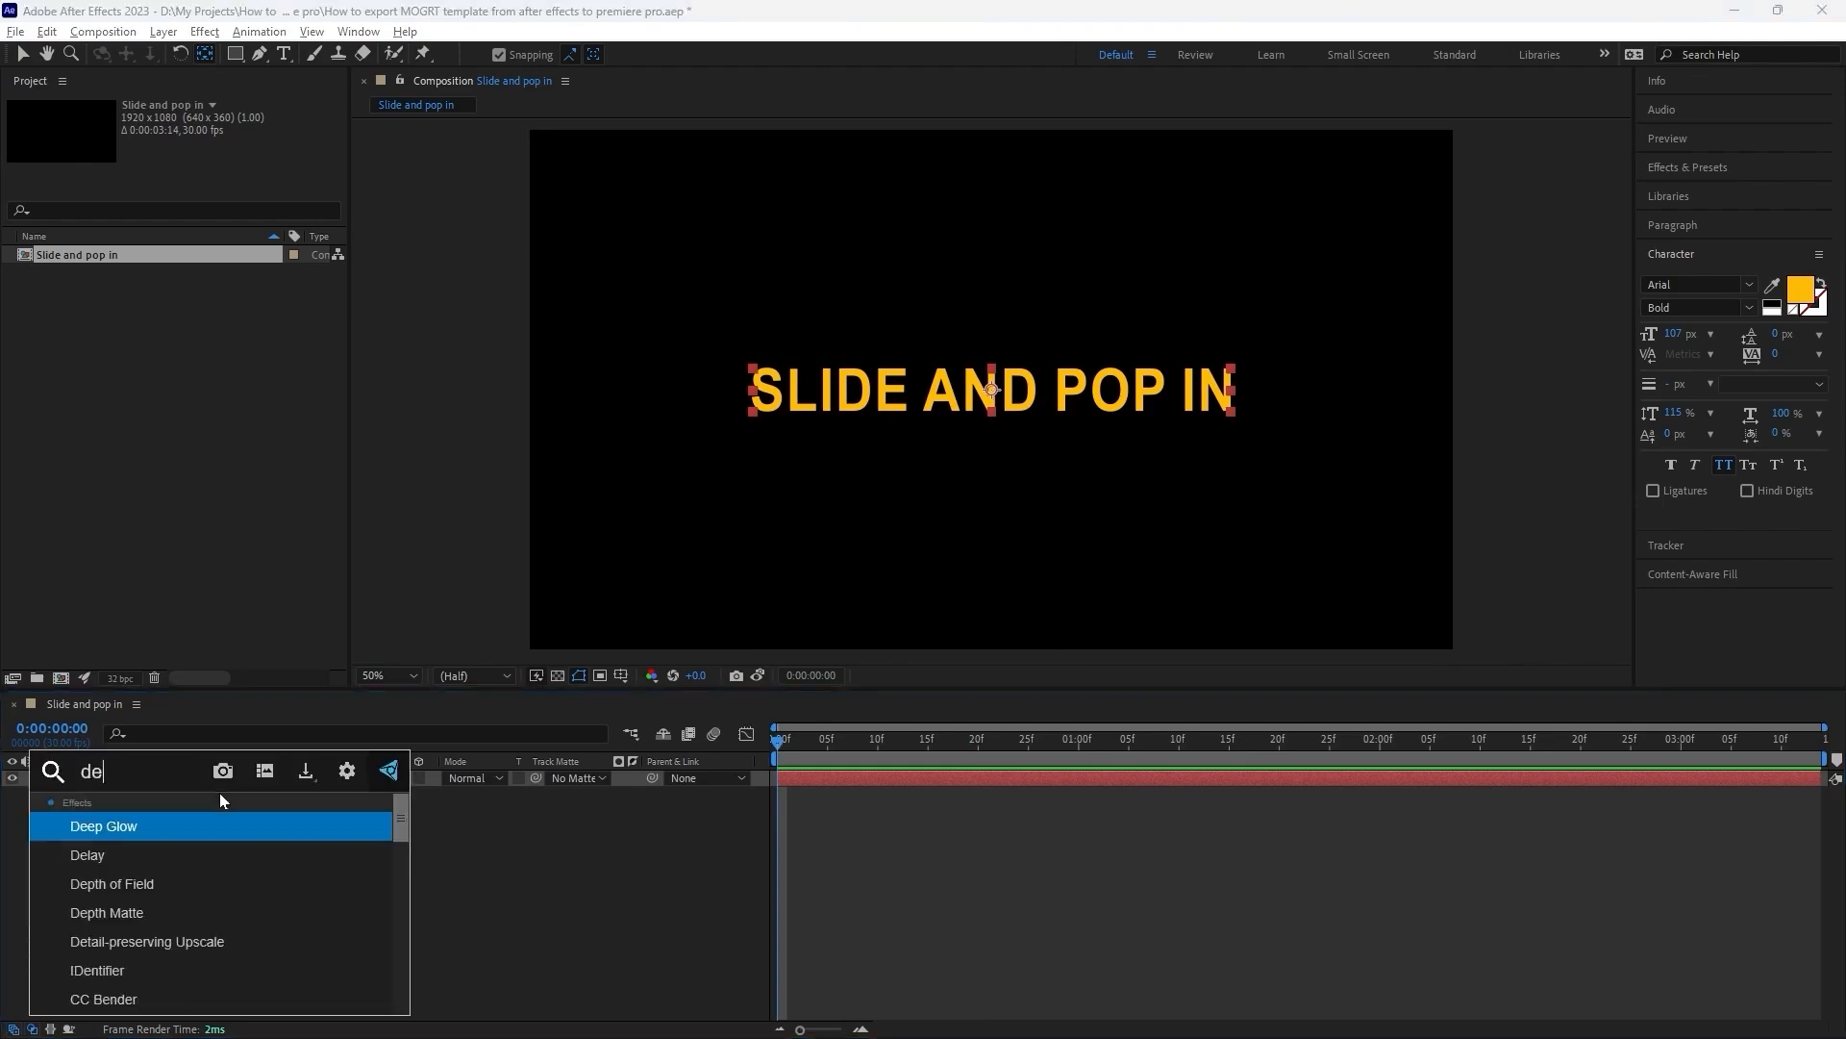
pyautogui.press('Return')
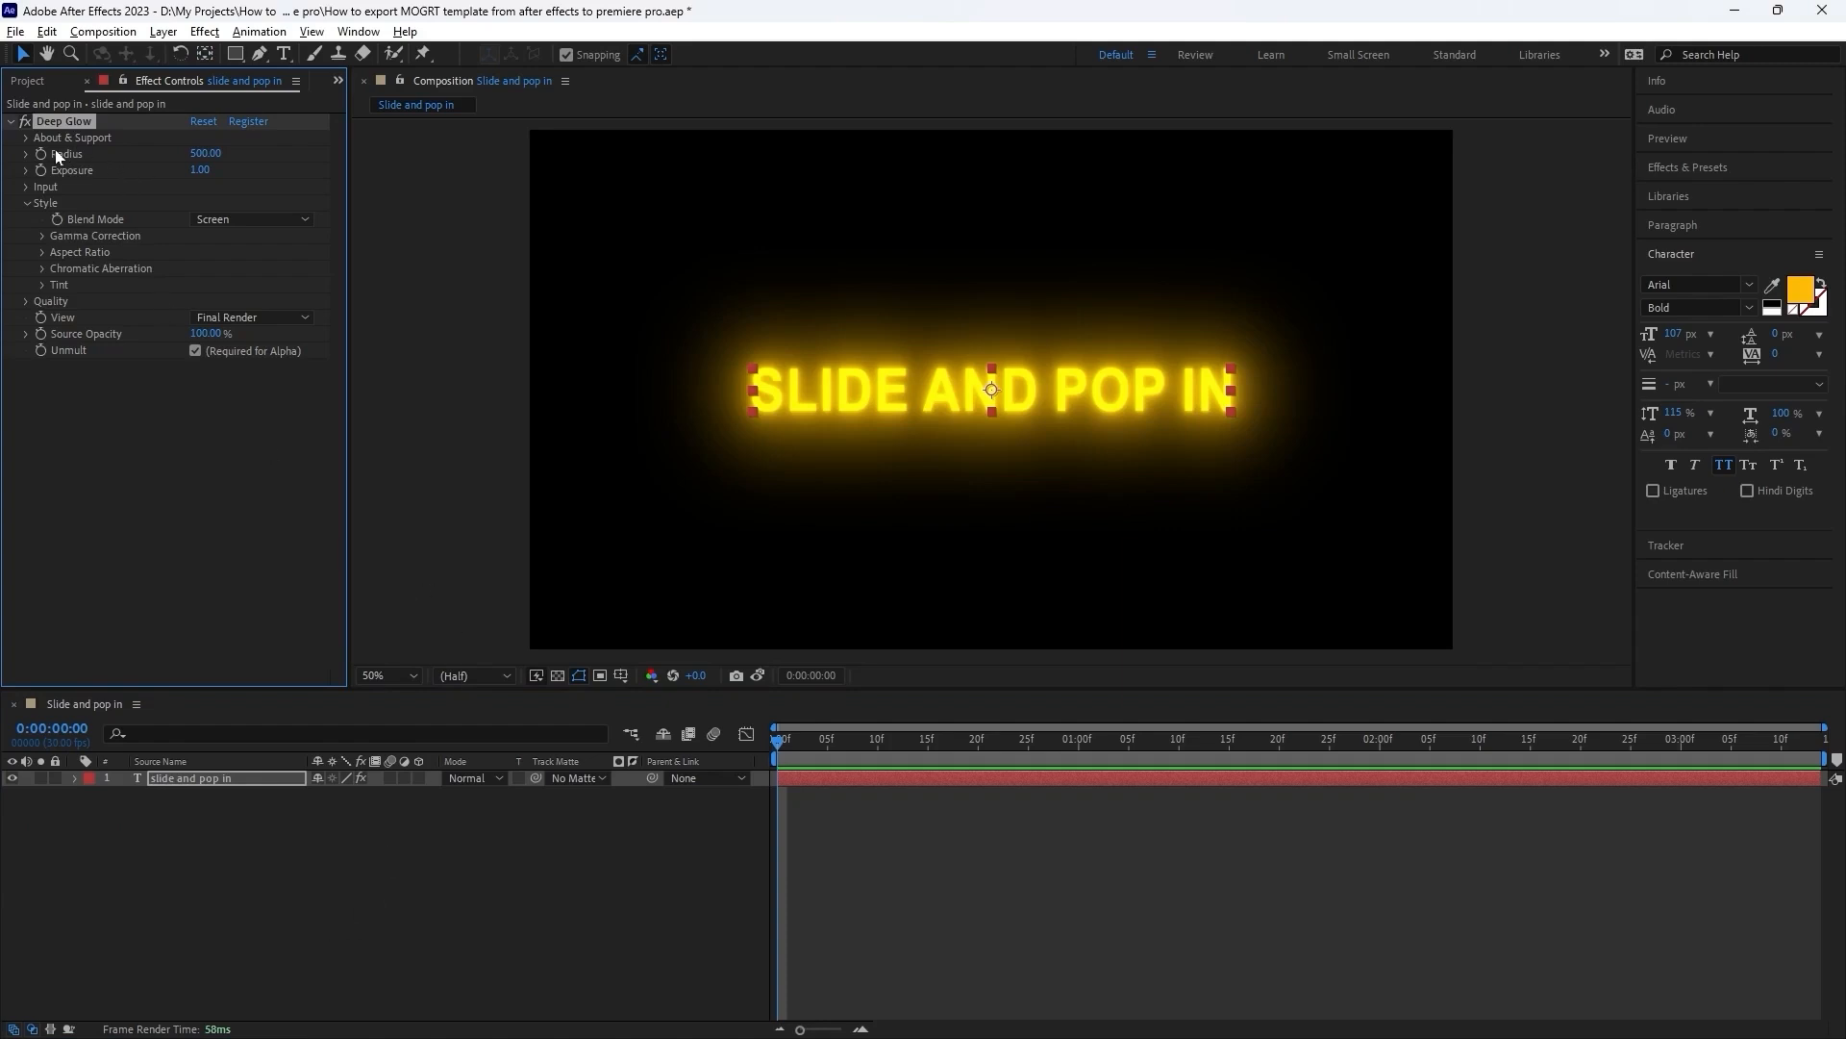
# Set the Deep Glow radius to 100 and its exposure to 0.15.
pyautogui.click(205, 153)
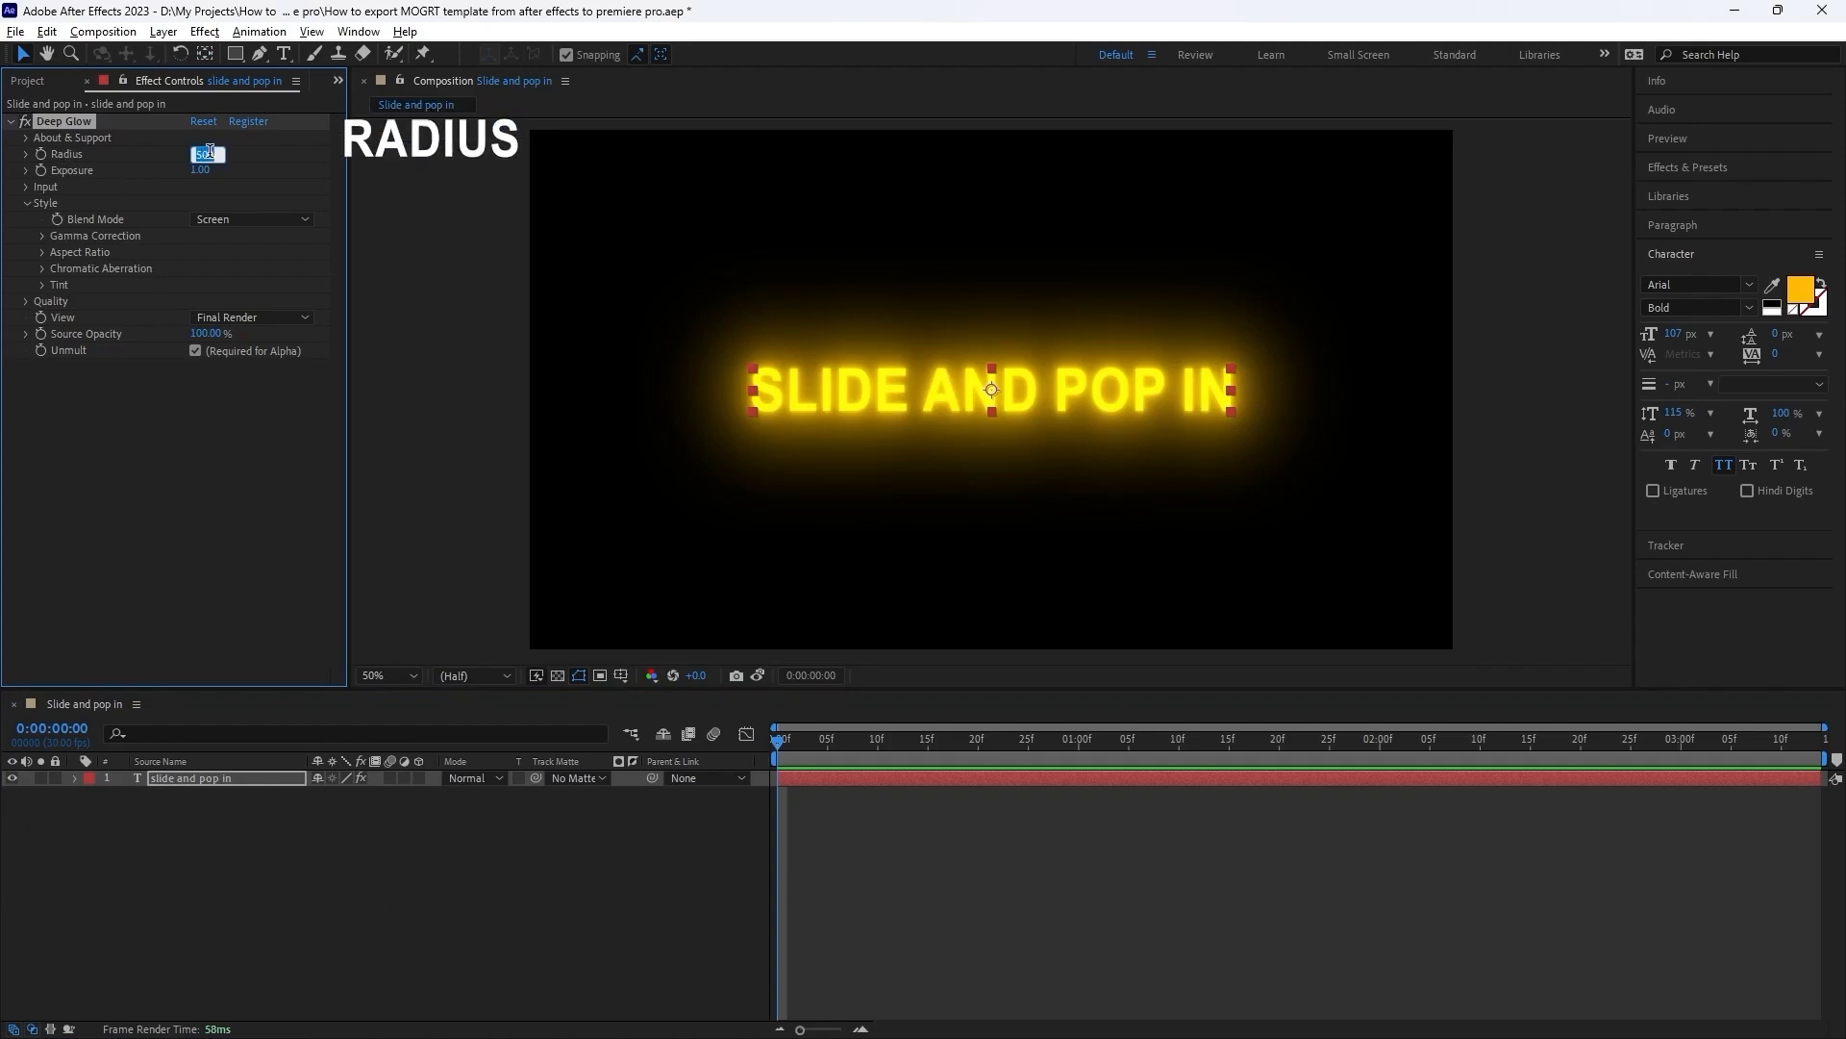
pyautogui.write('100')
pyautogui.press('Return')
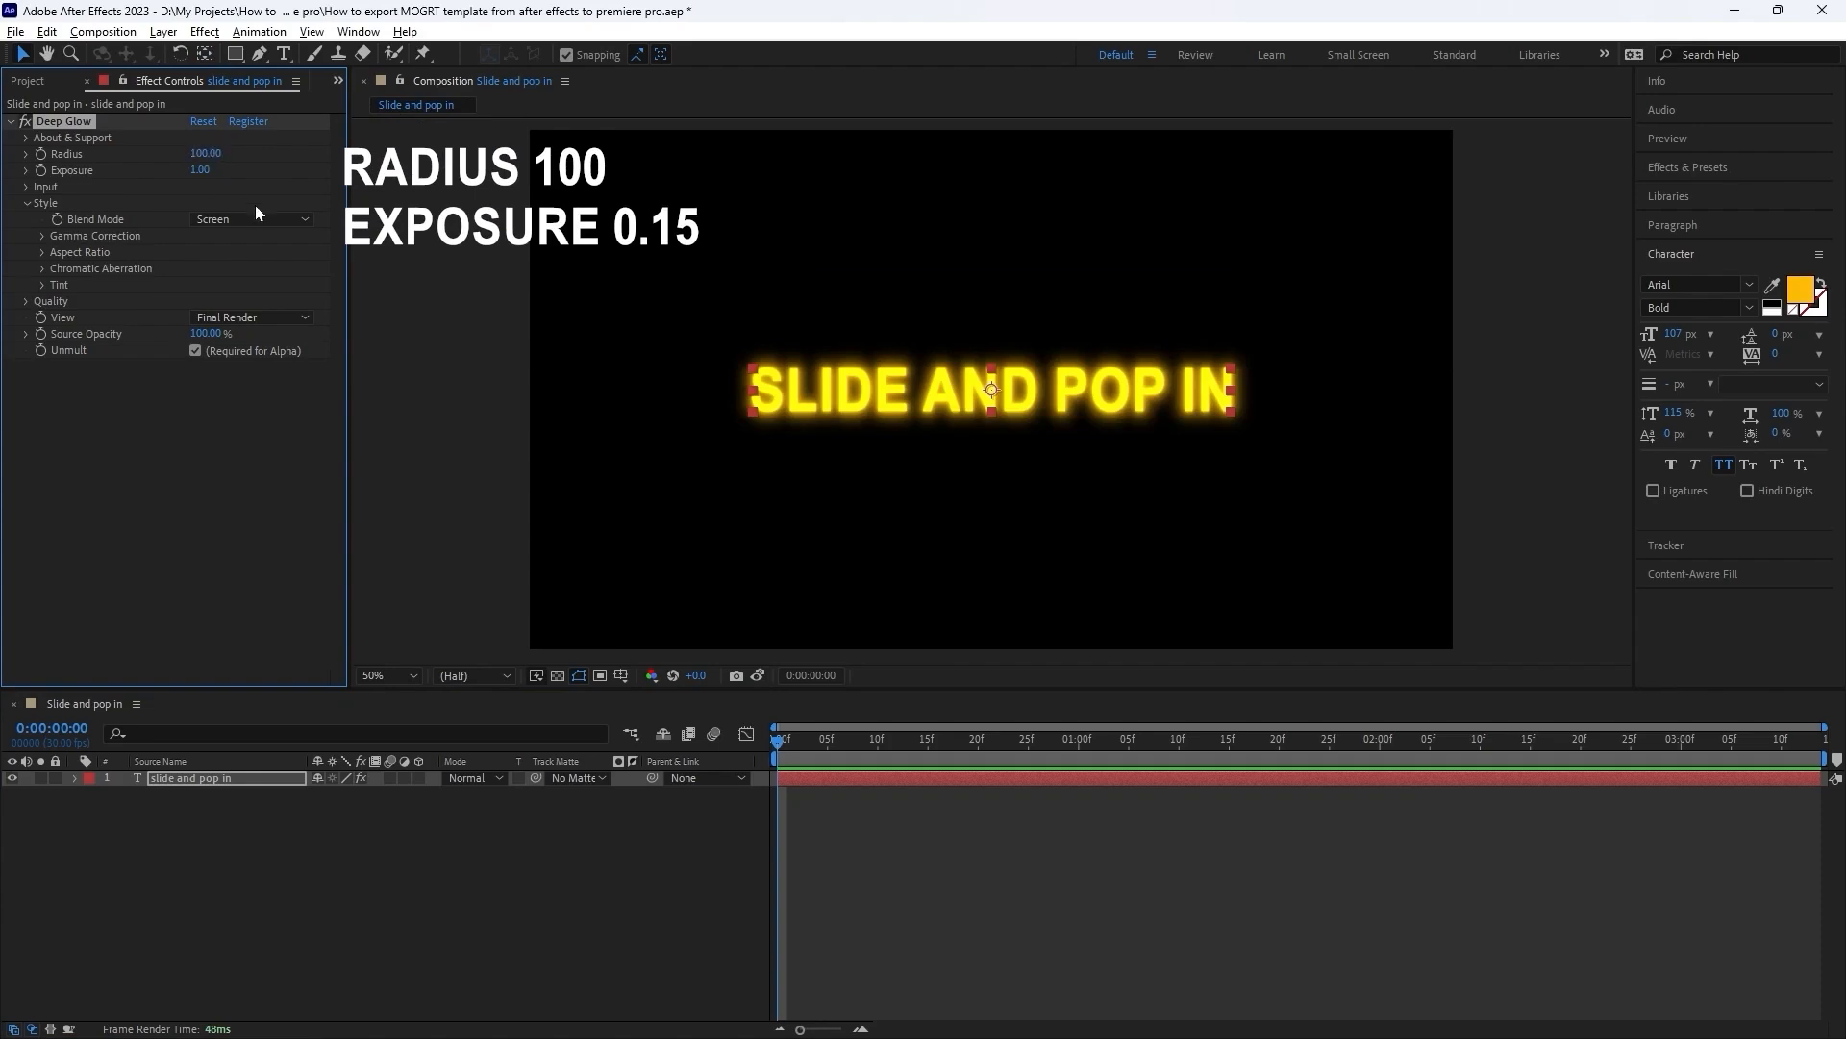
pyautogui.click(203, 168)
pyautogui.write('.15')
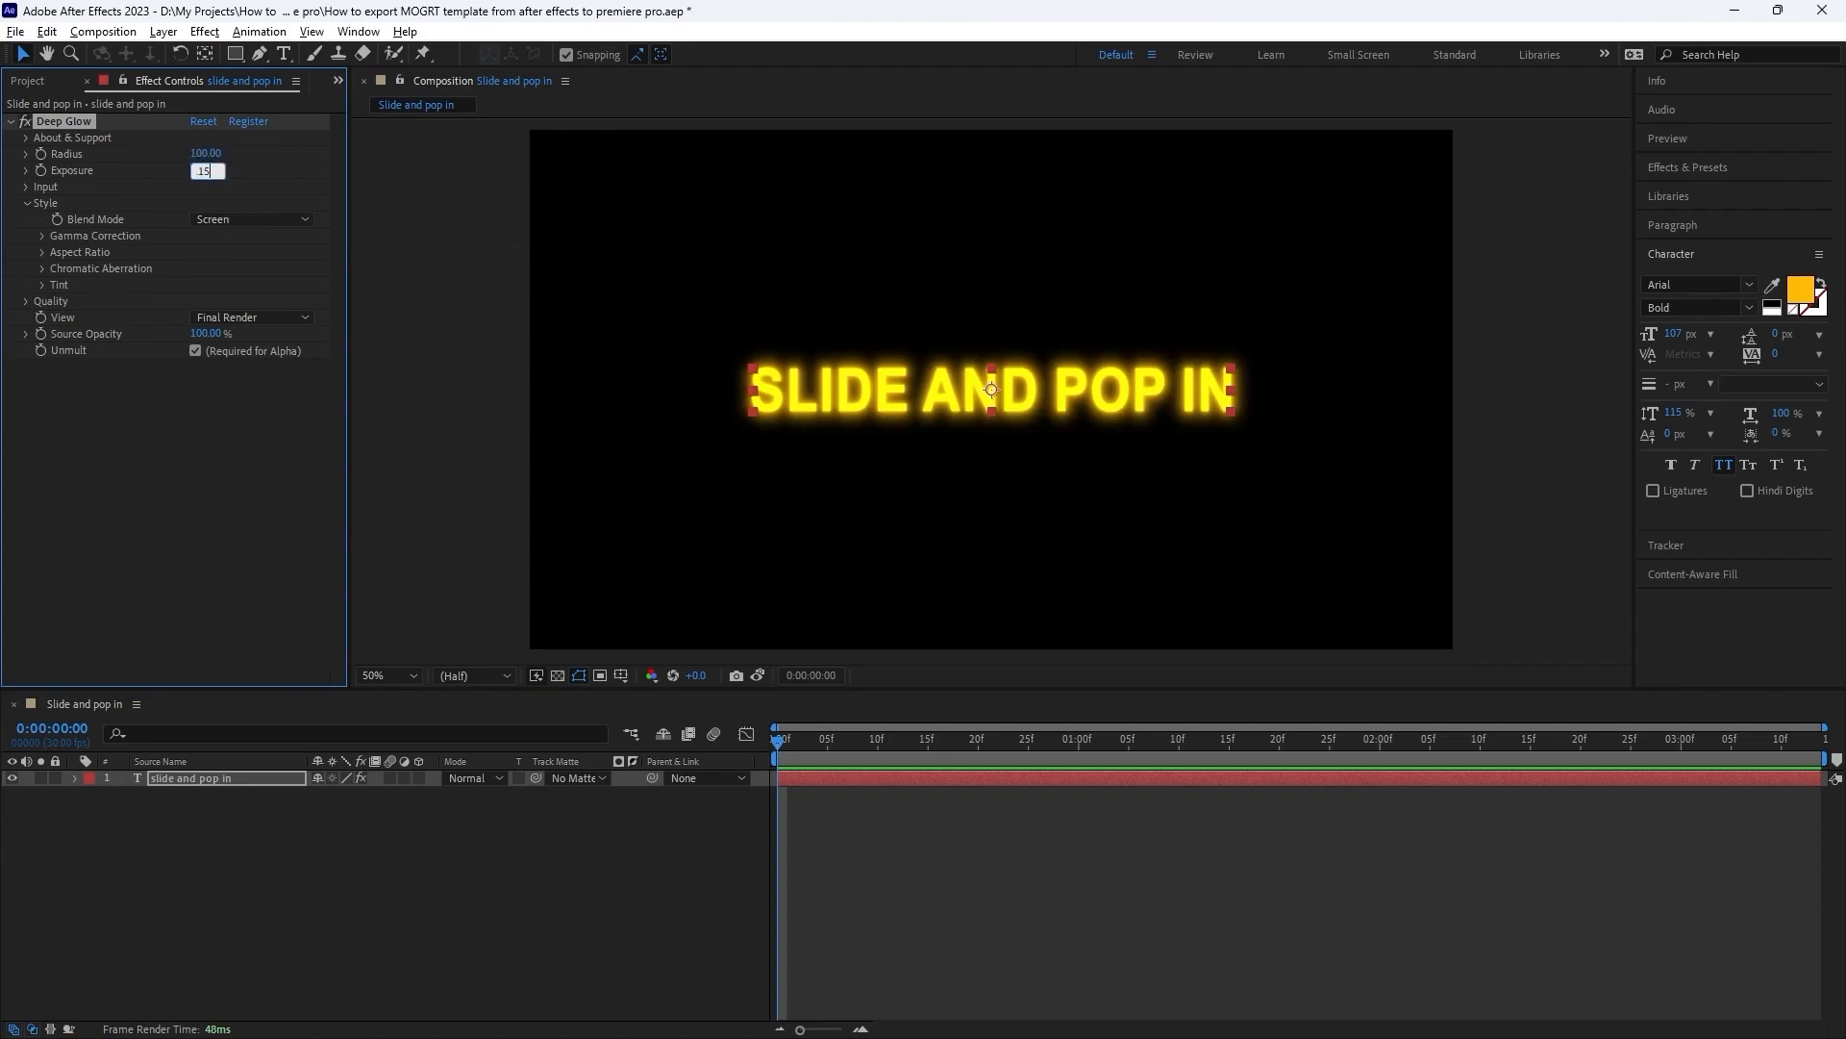
pyautogui.press('Return')
pyautogui.click(77, 777)
pyautogui.click(77, 777)
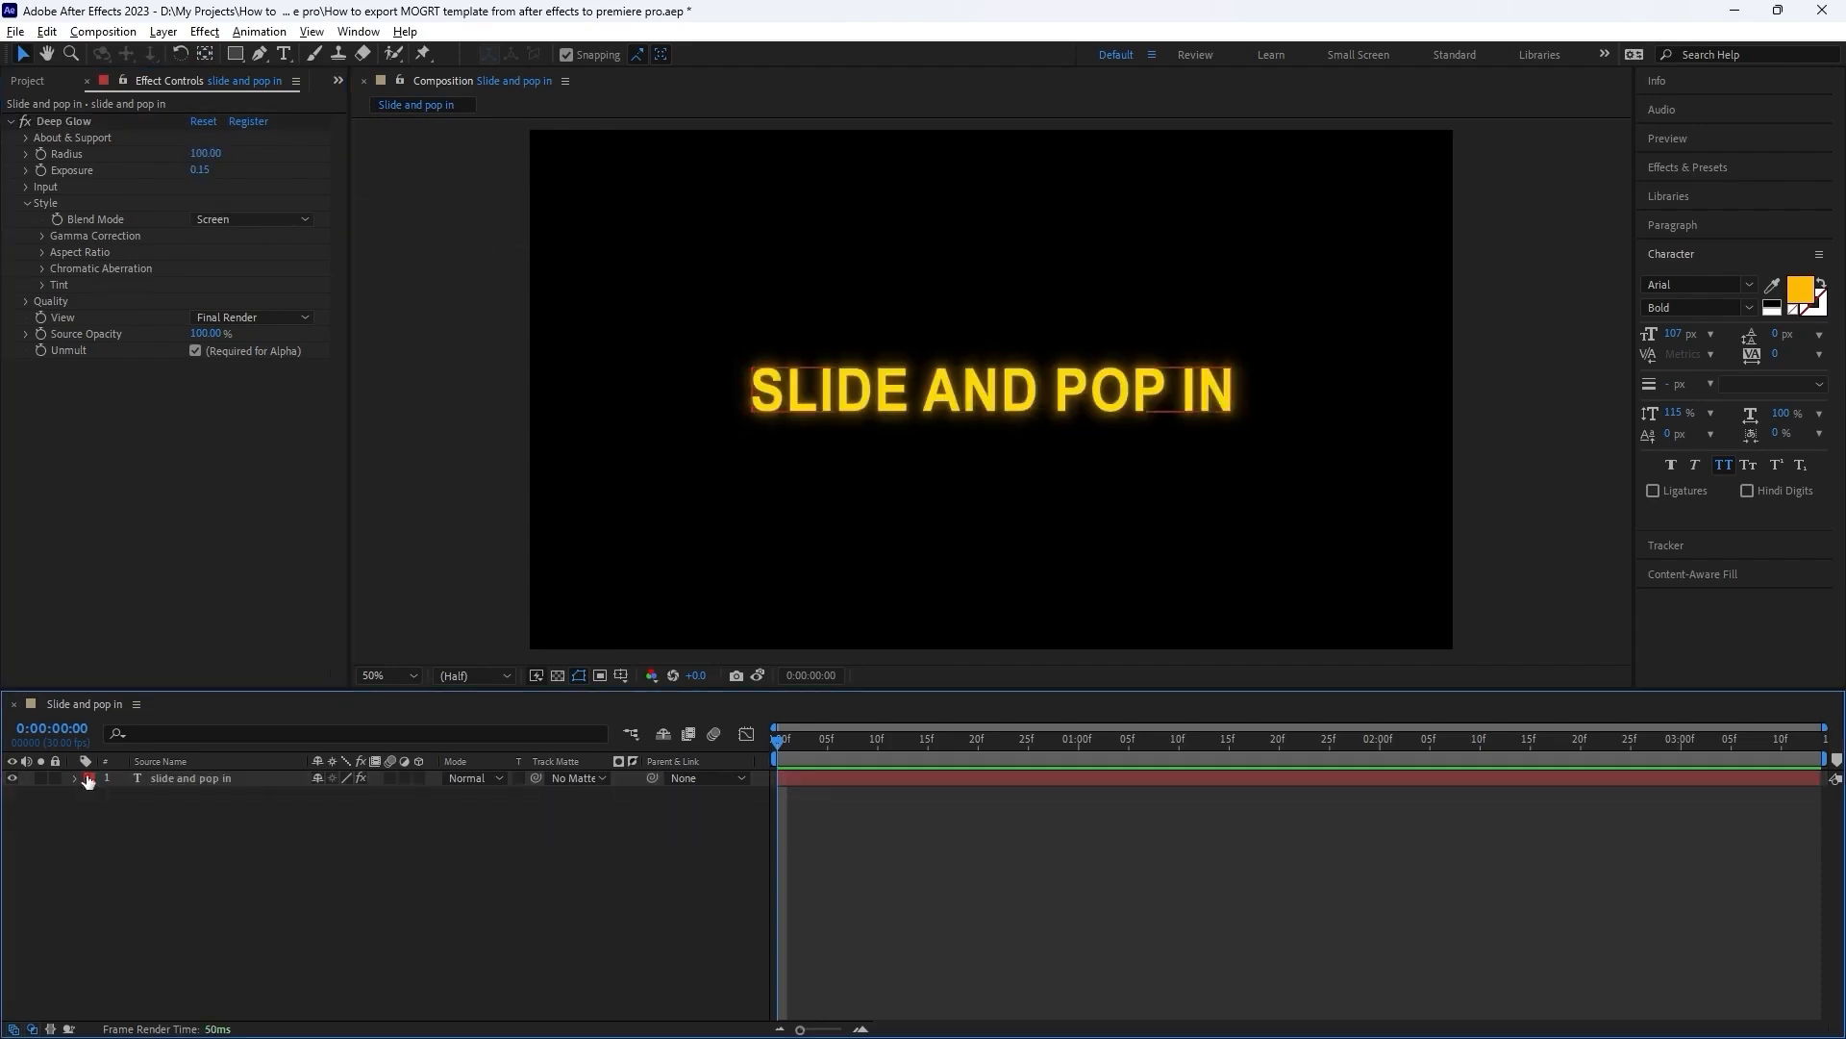
# Apply the Fill effect to the "slide and pop in" text layer.
pyautogui.click(192, 781)
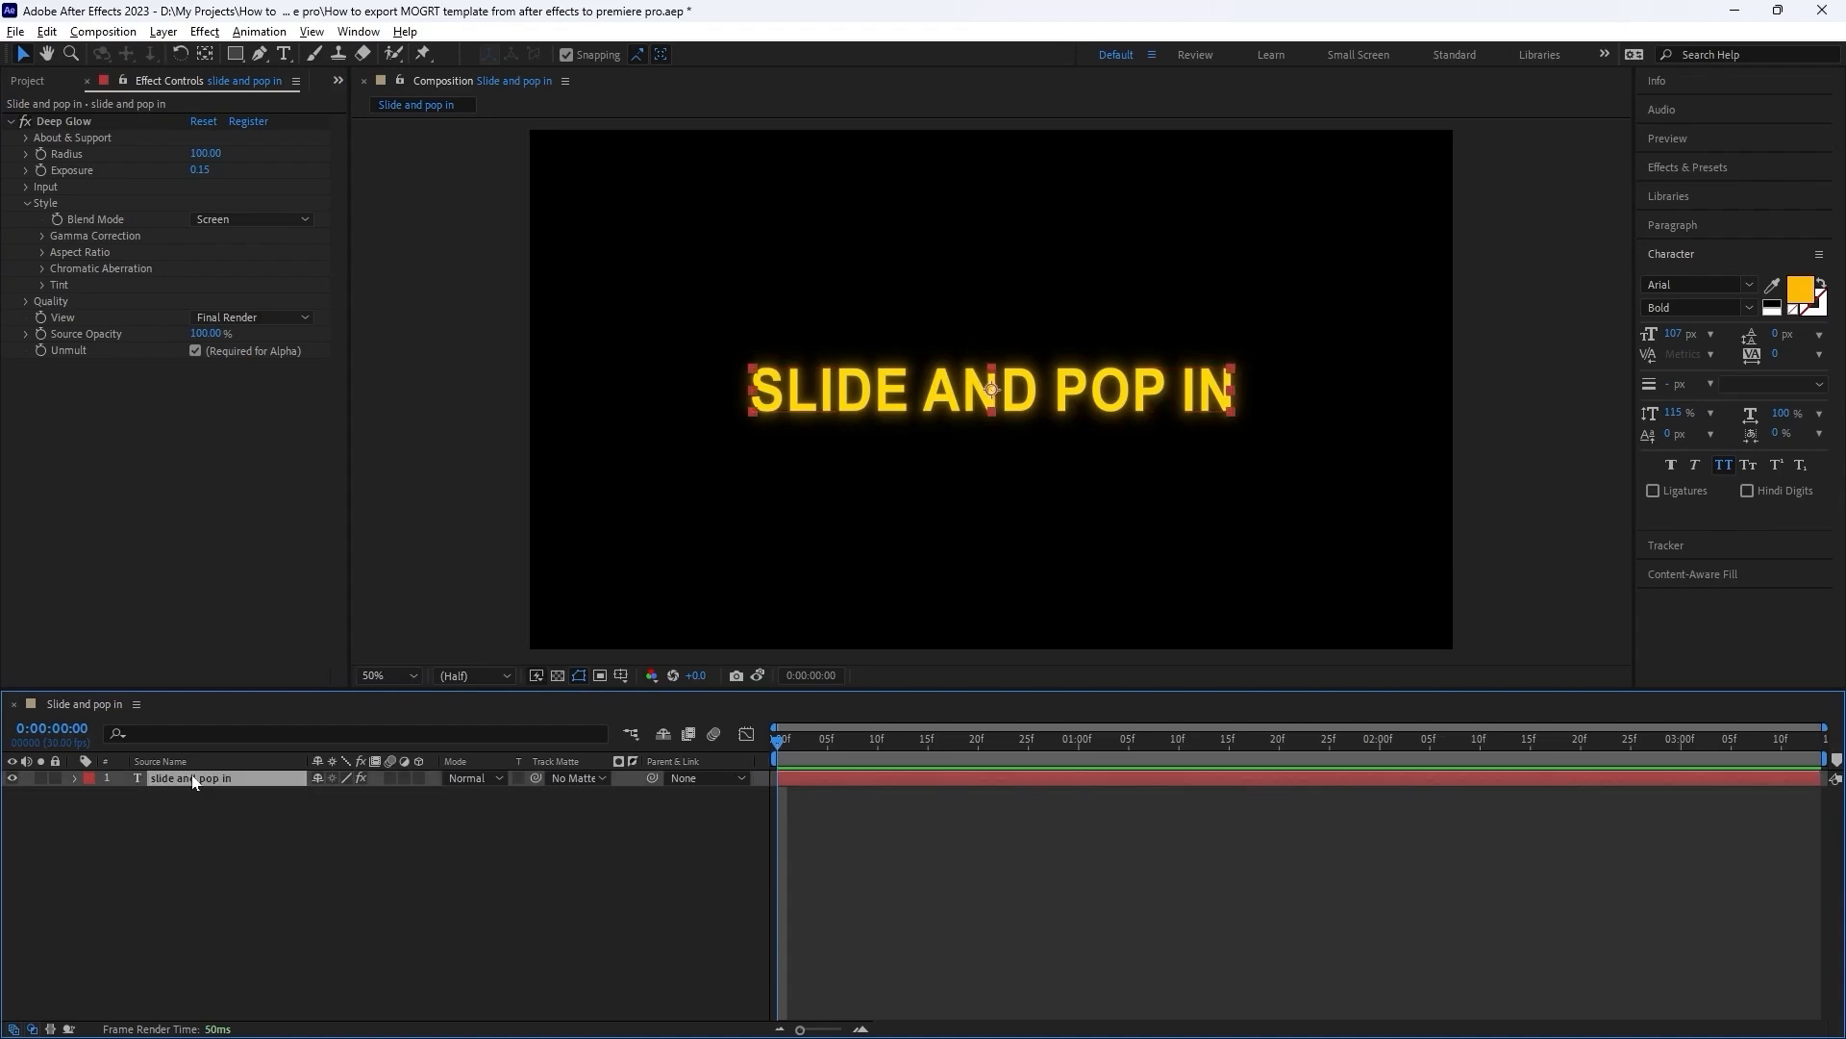
pyautogui.hotkey('ctrl', 'space')
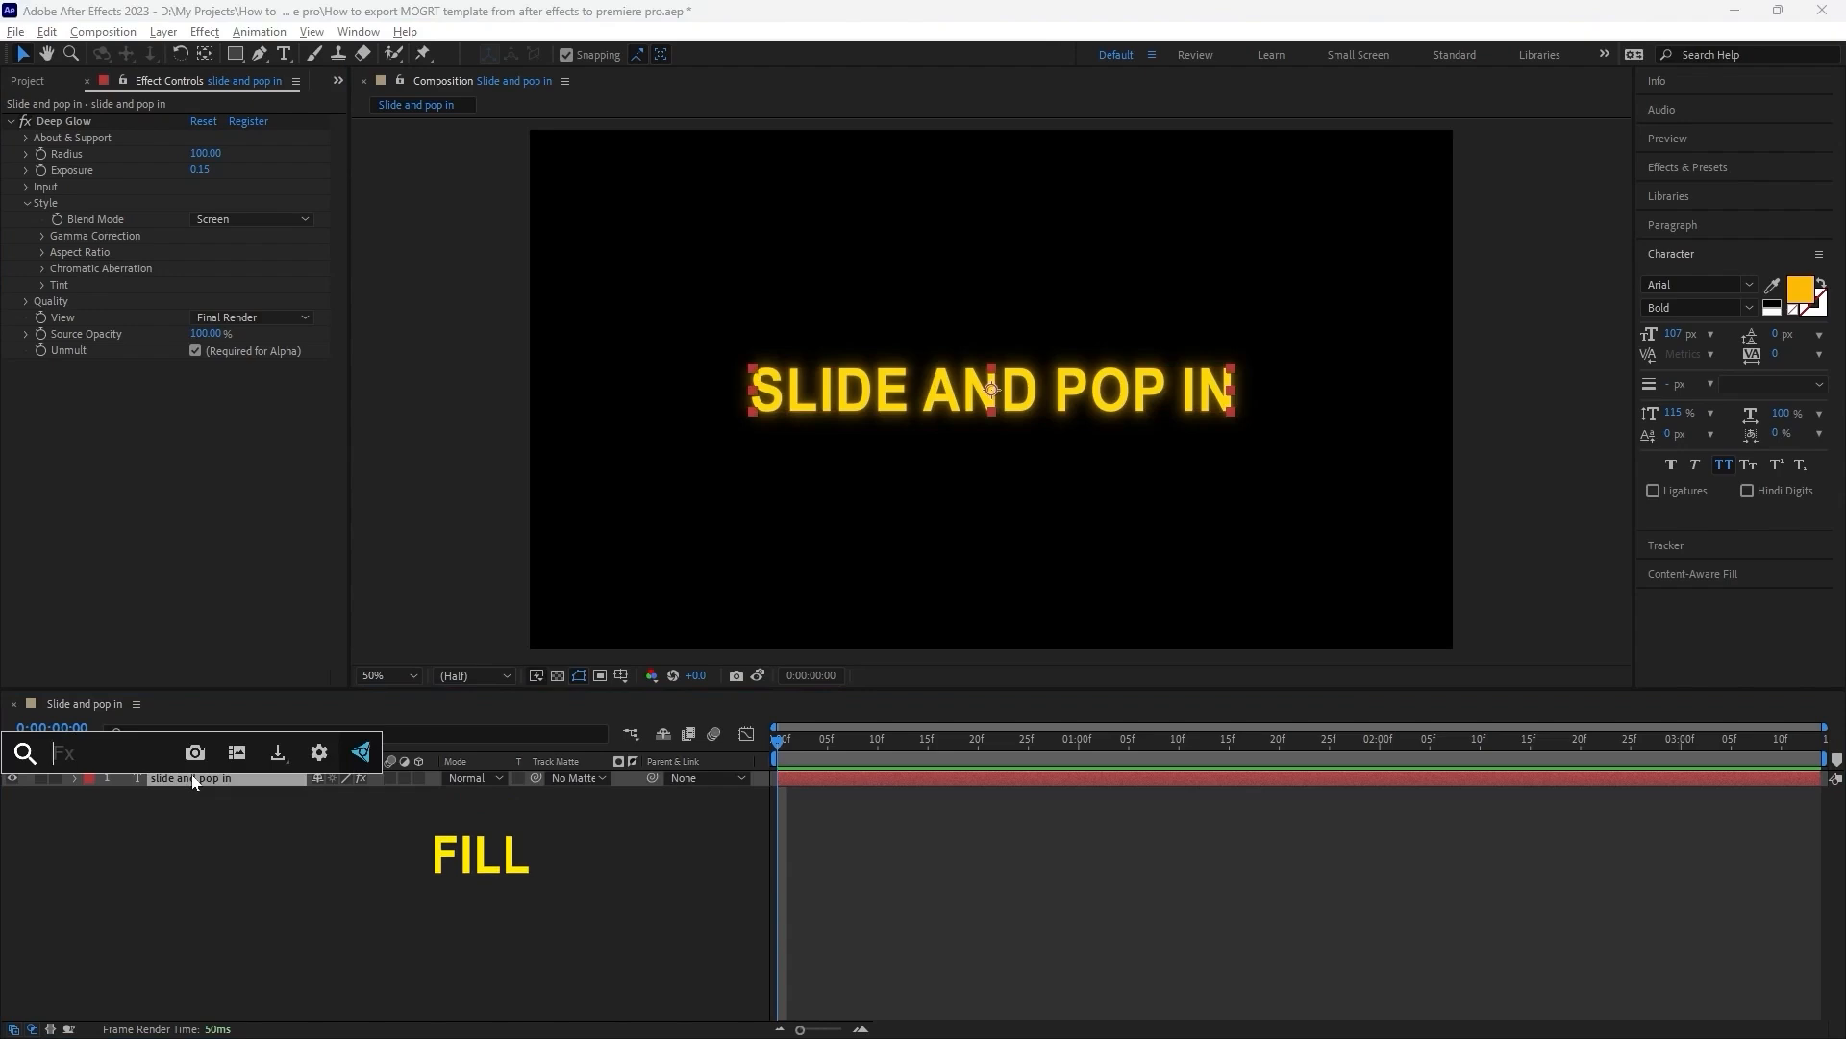
pyautogui.write('fill')
pyautogui.press('Return')
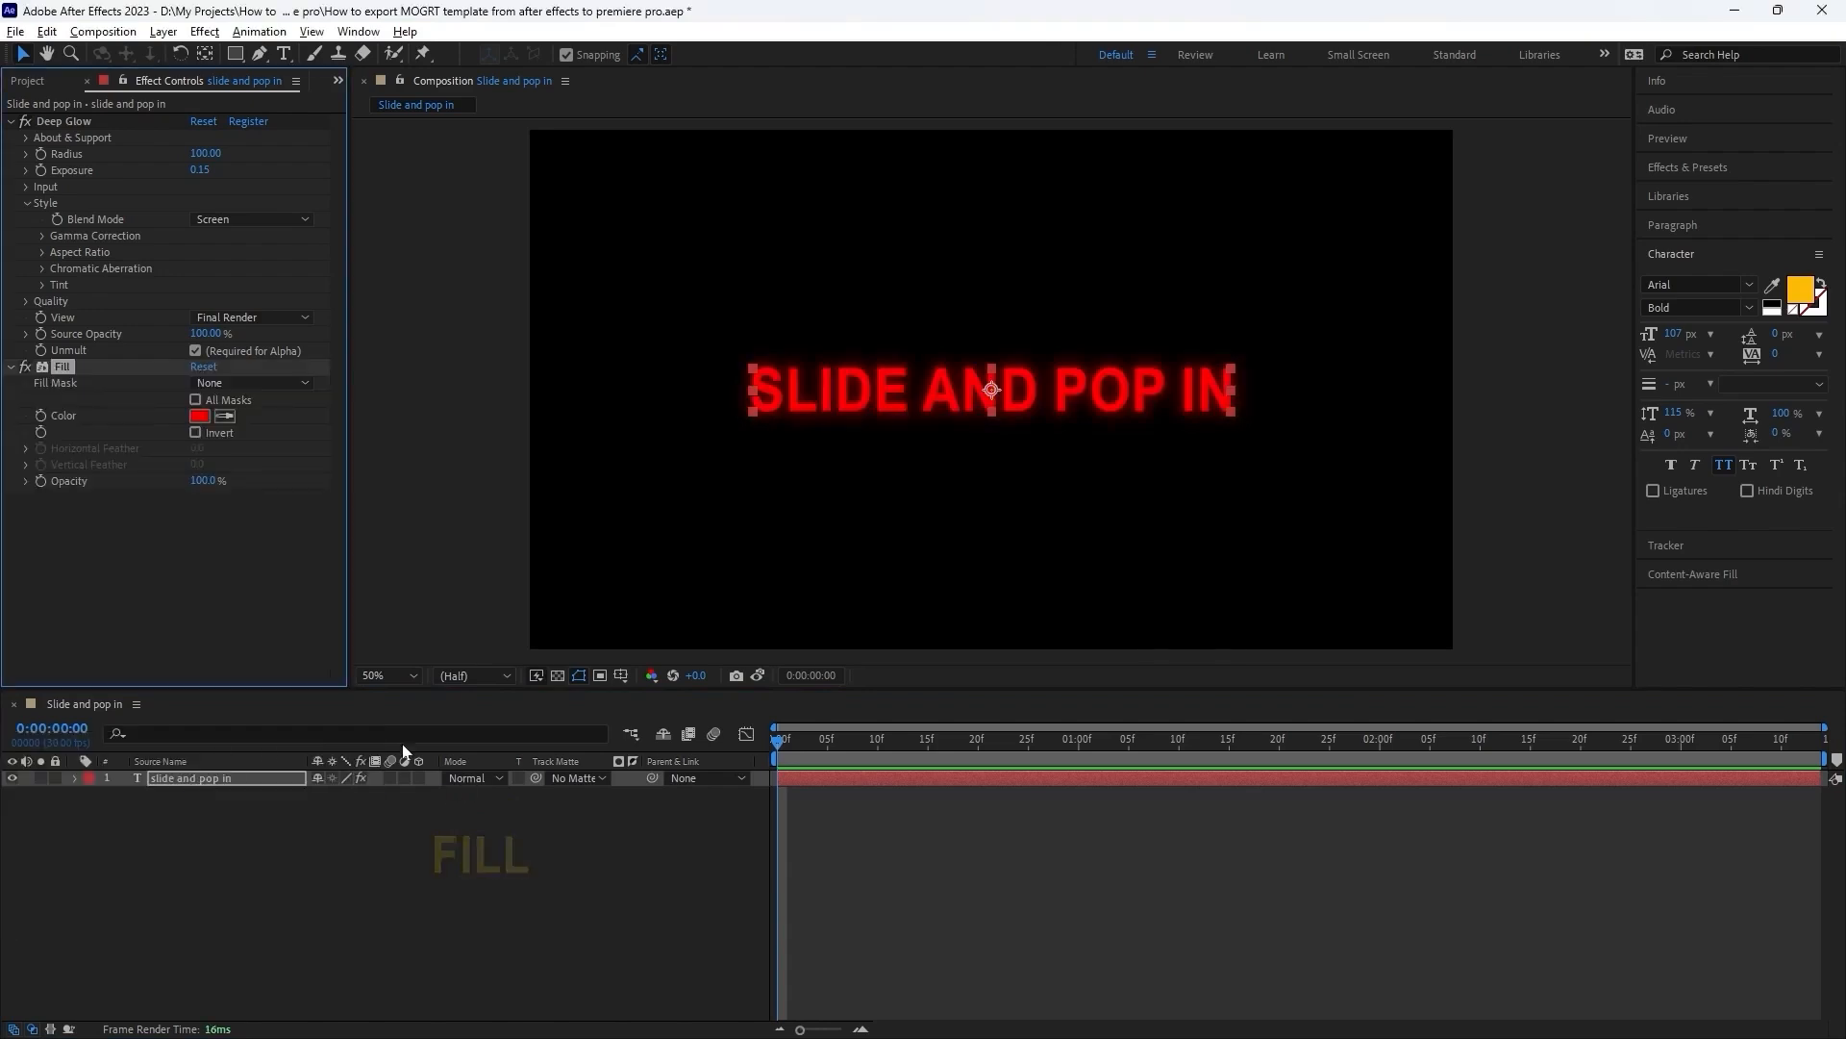
# Set the Fill effect's color to yellow FFD200.
pyautogui.click(199, 415)
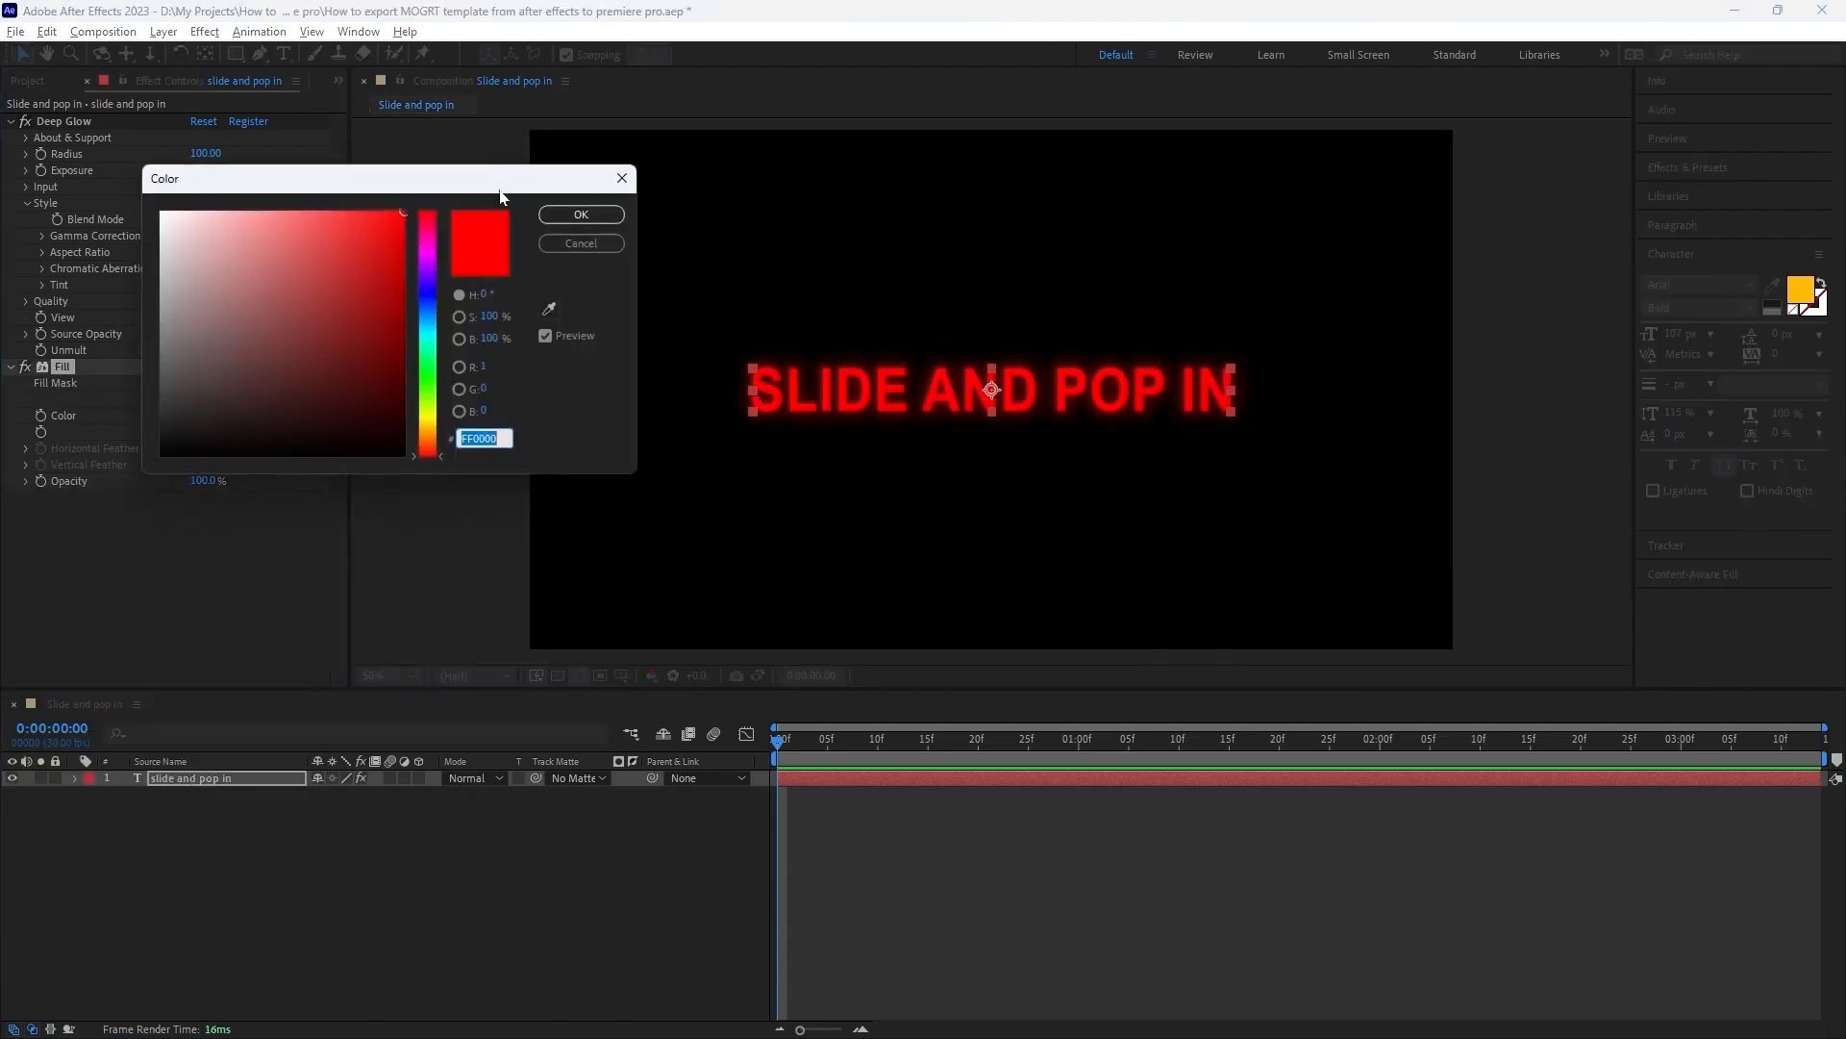
pyautogui.moveTo(500, 195); pyautogui.dragTo(620, 185)
pyautogui.moveTo(543, 430); pyautogui.dragTo(545, 411)
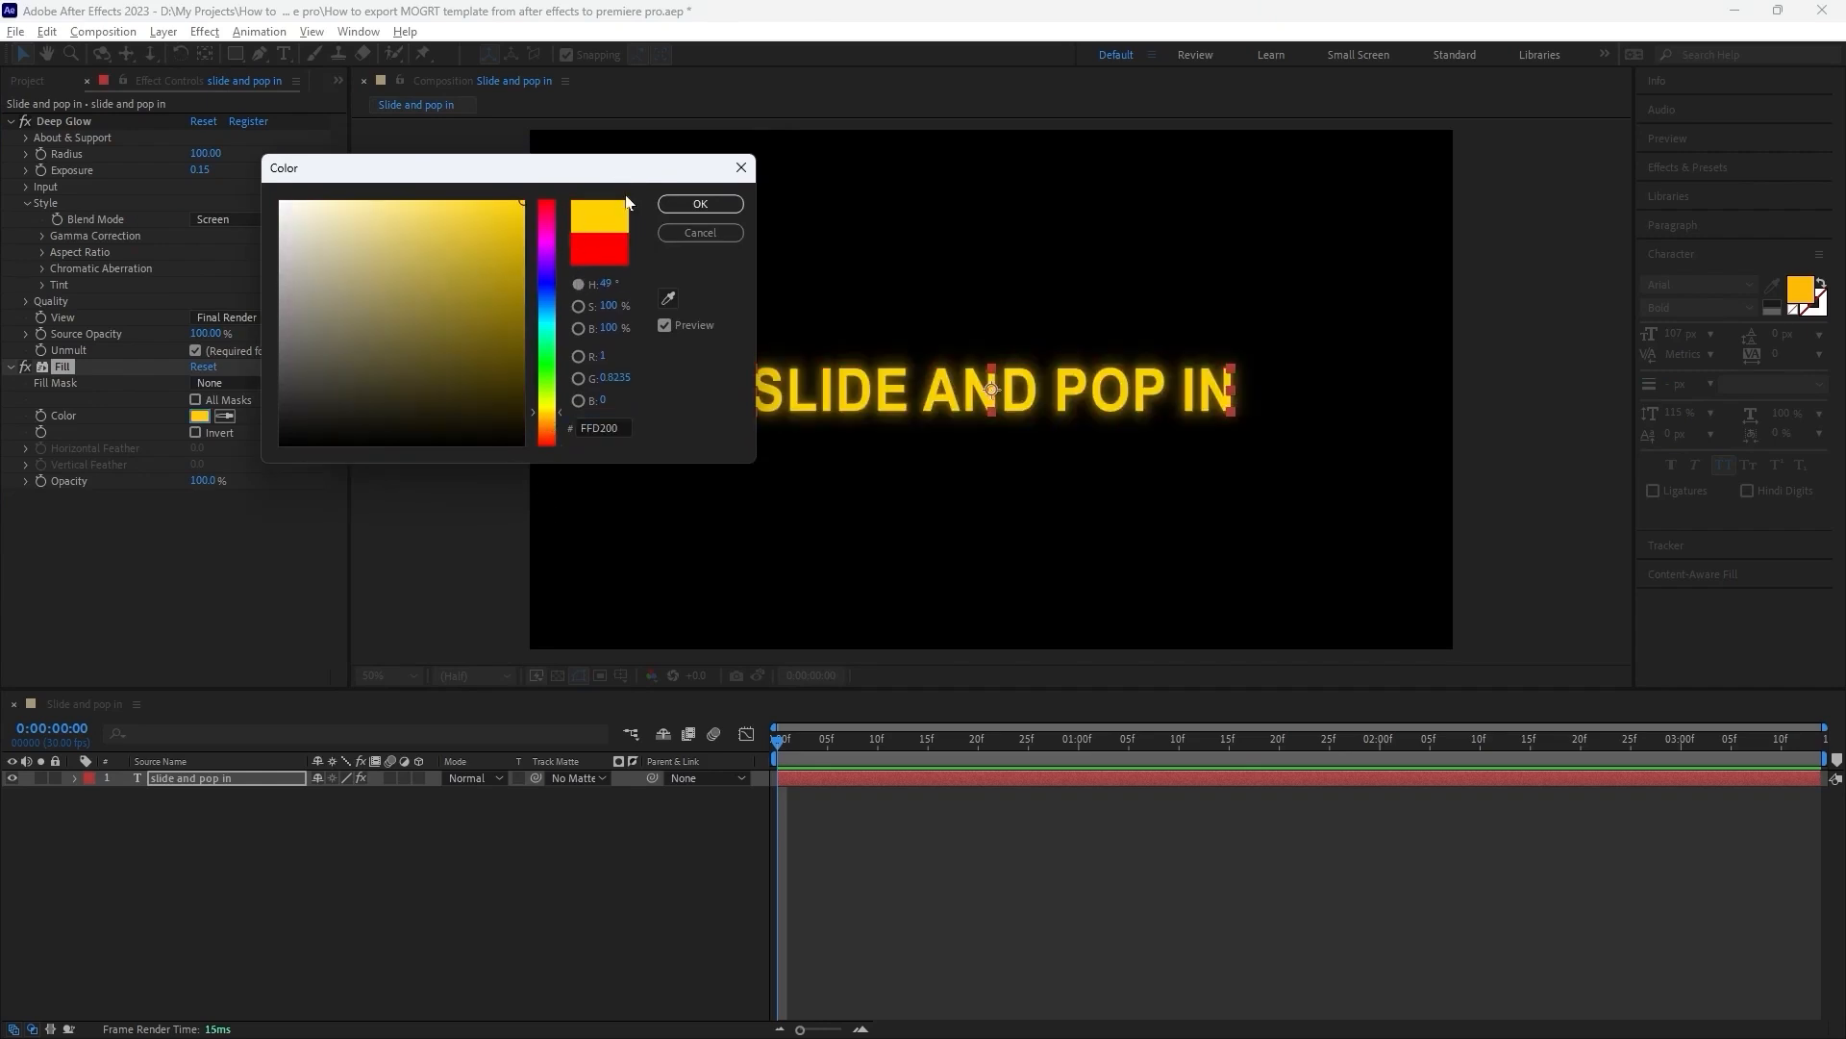
pyautogui.click(700, 204)
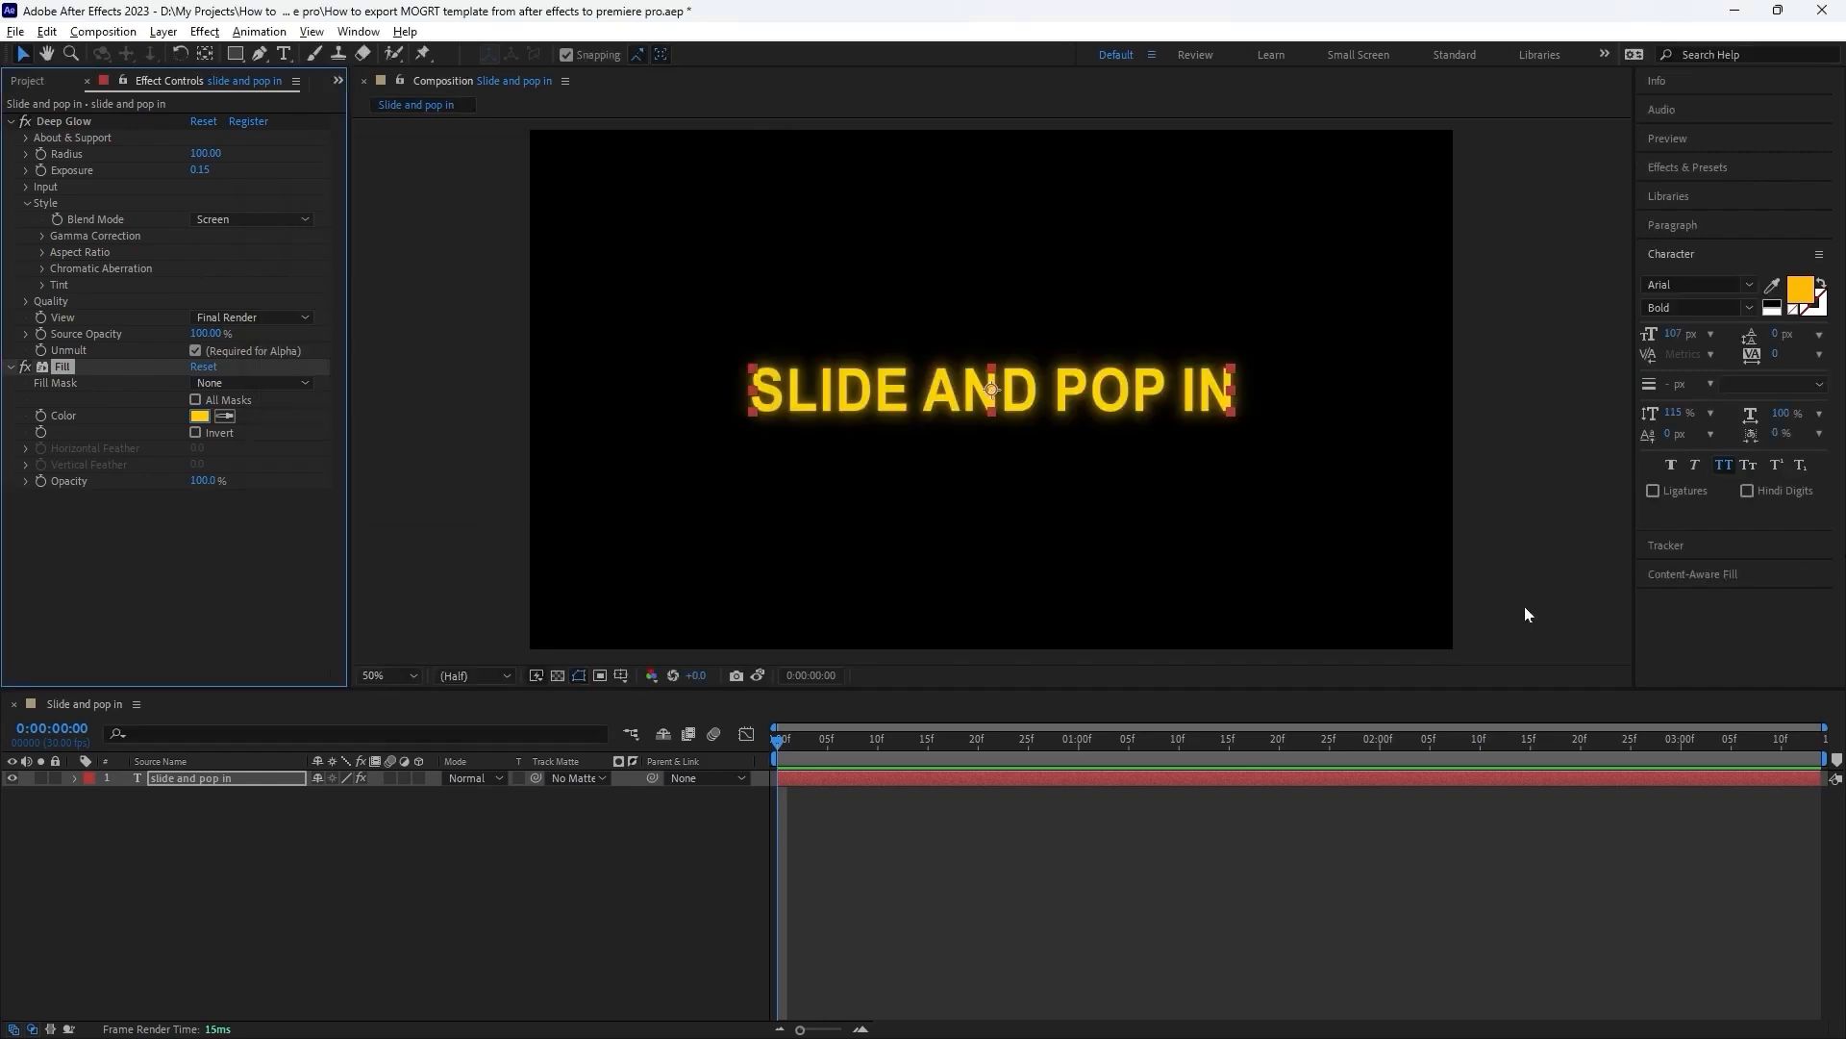
# Deselect the text layer and open Essential Graphics.
pyautogui.click(637, 843)
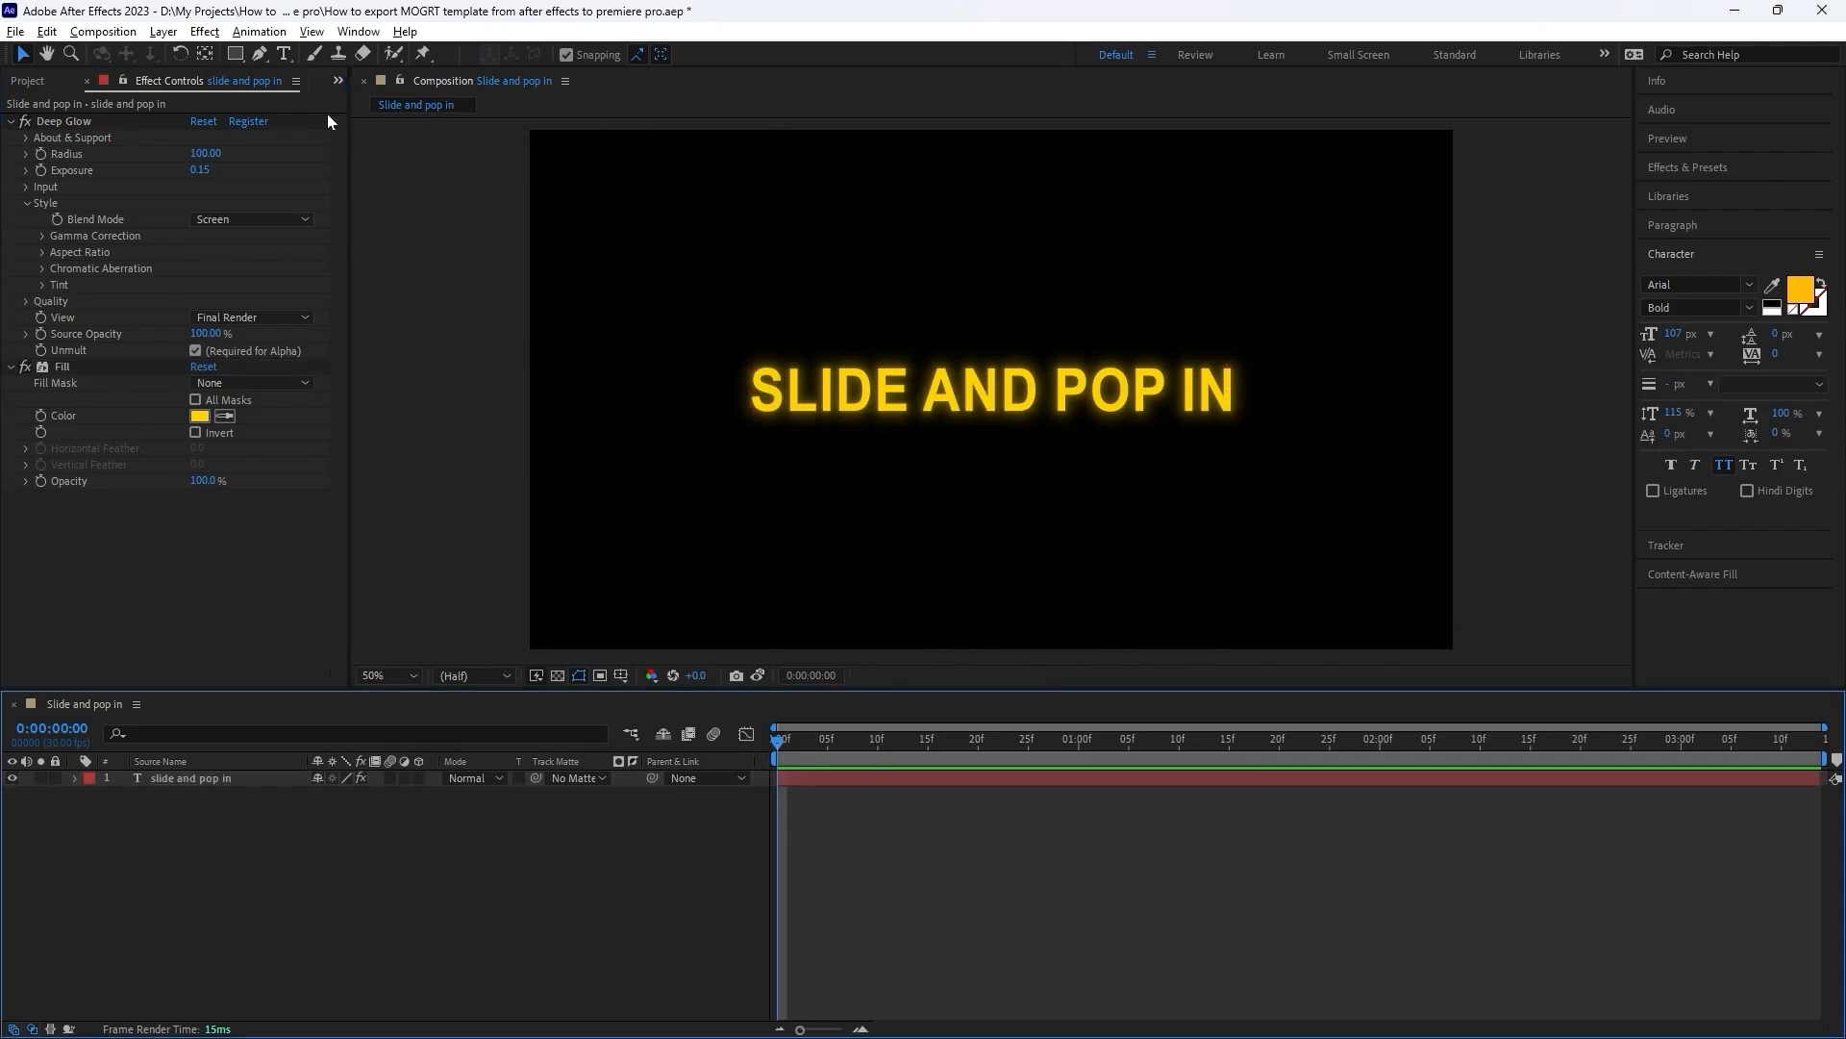
pyautogui.click(361, 32)
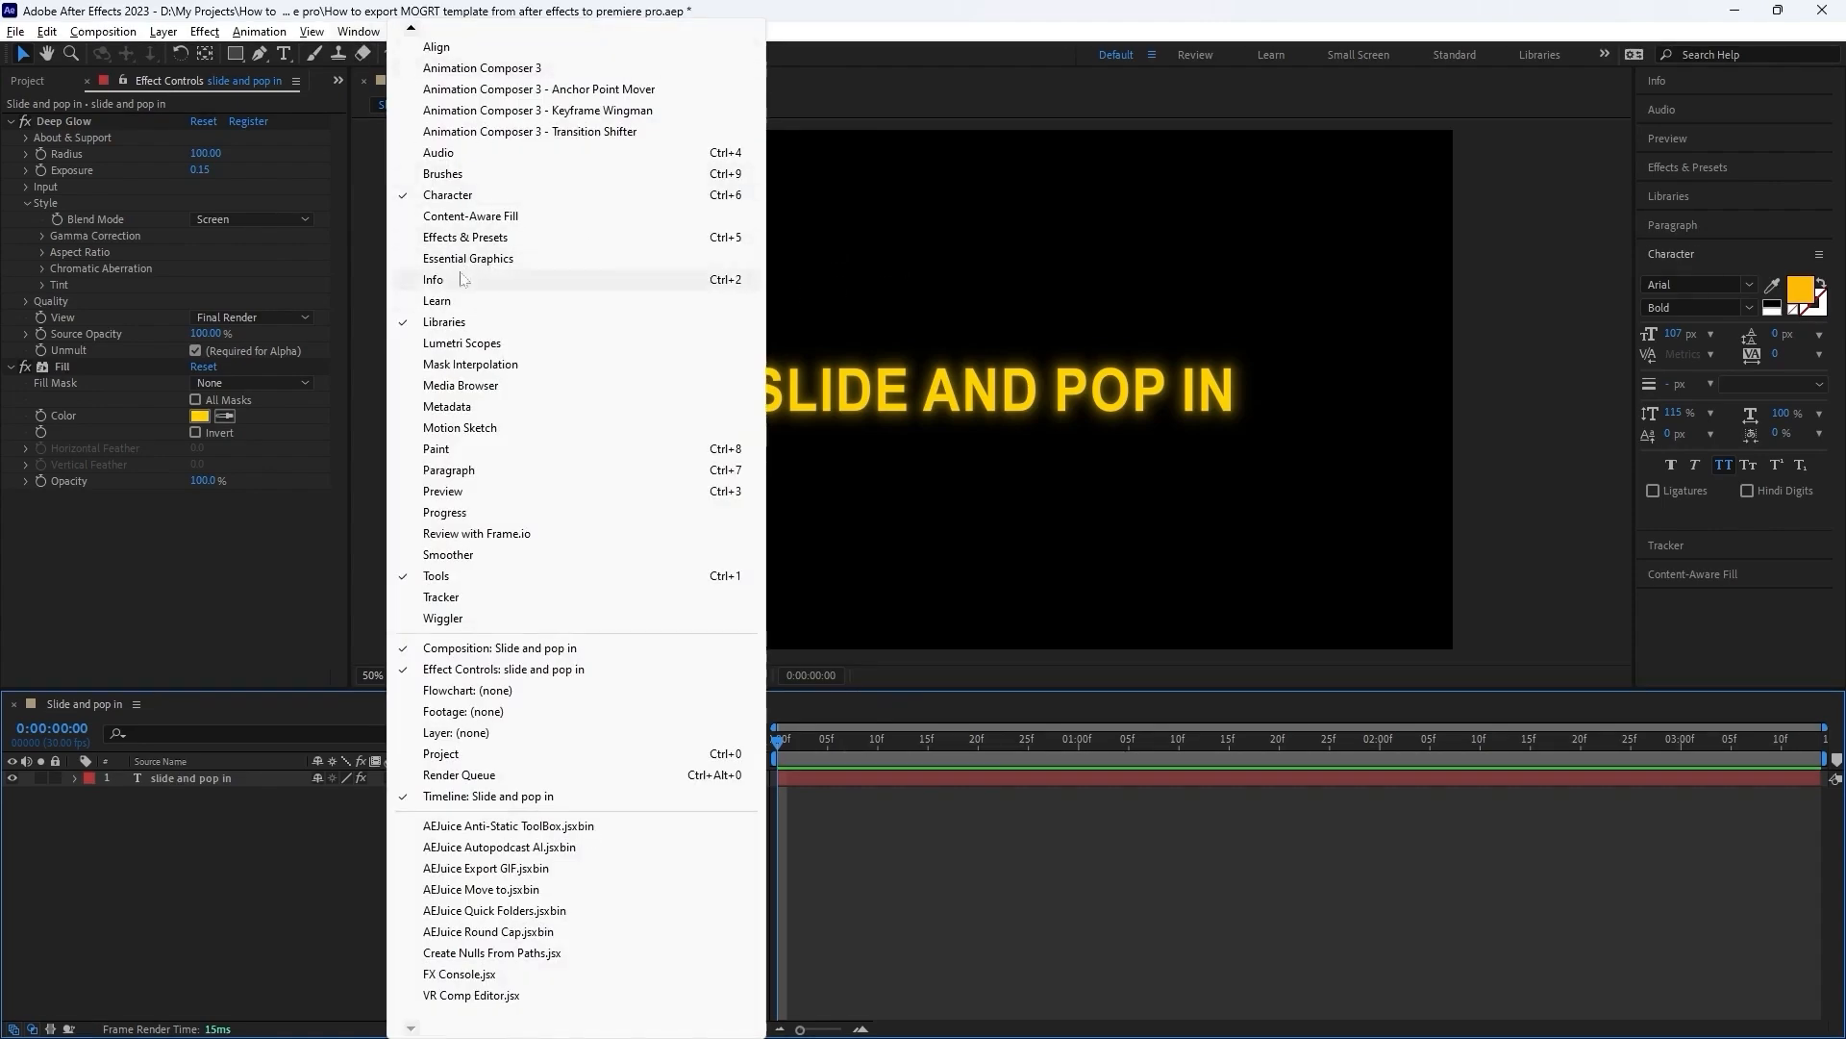
pyautogui.click(519, 259)
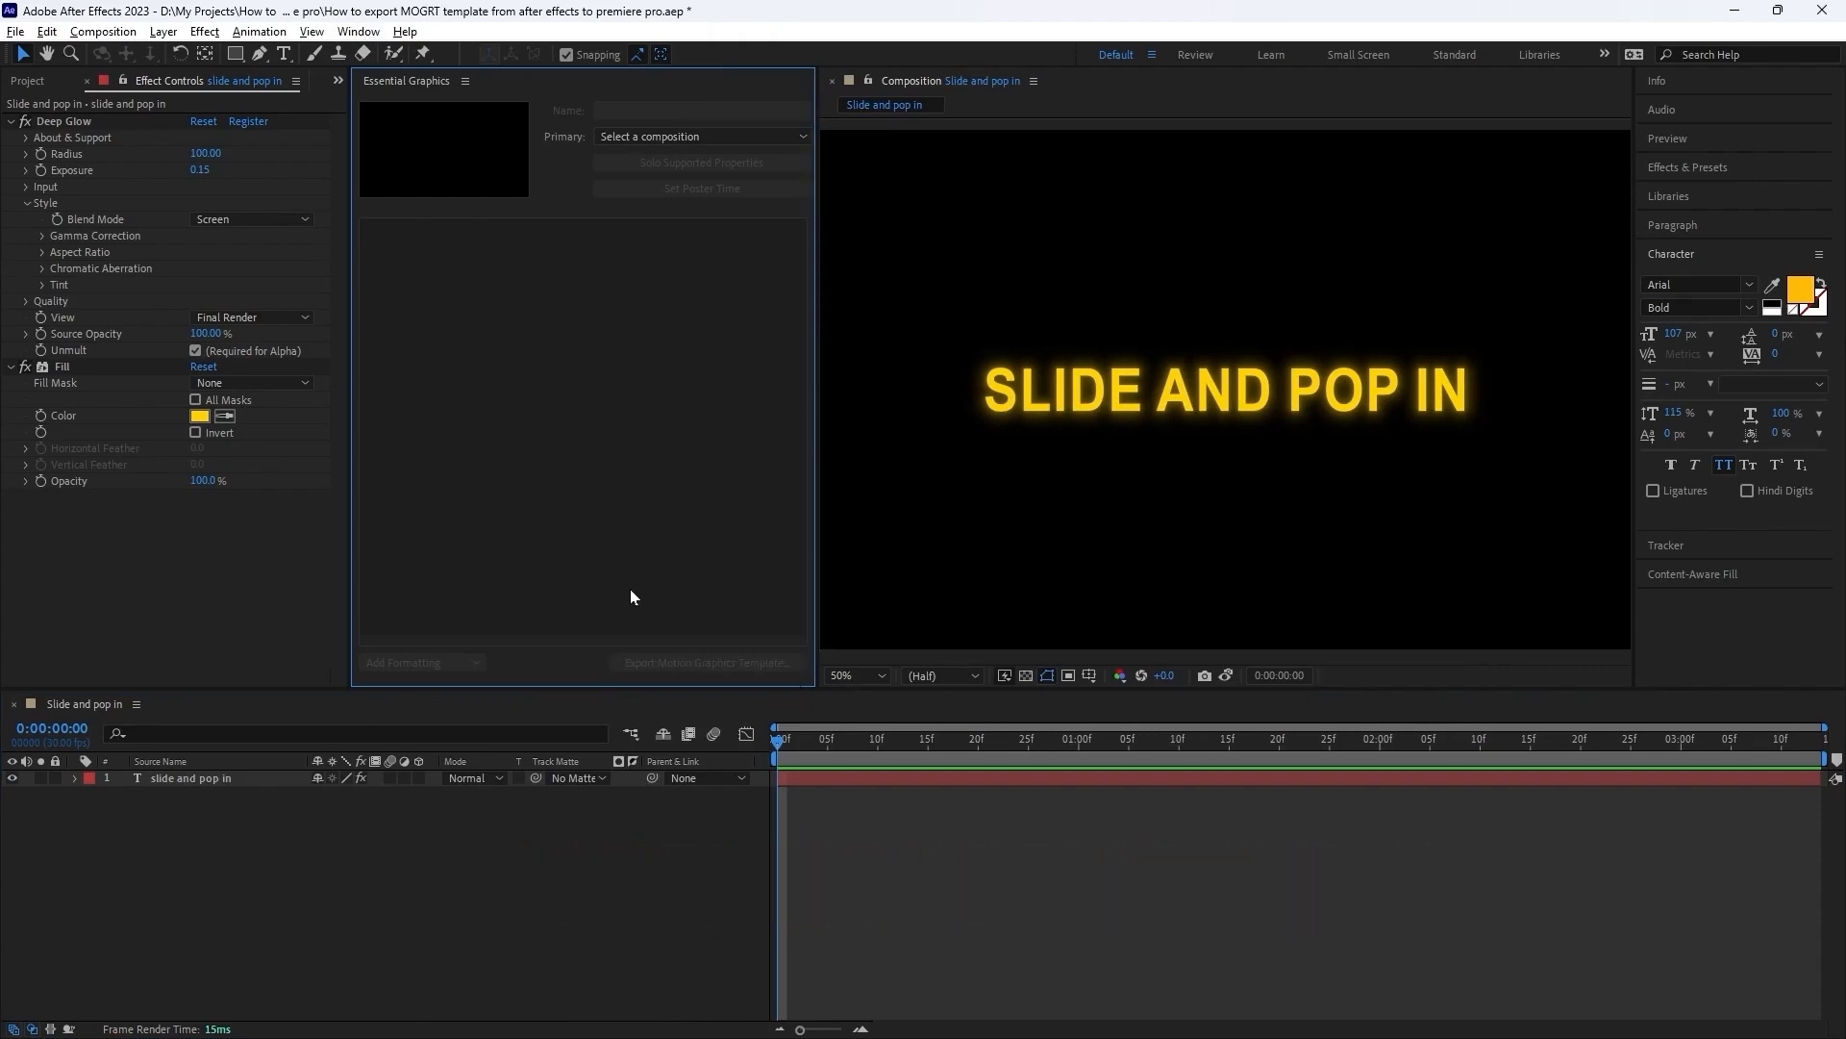
# Move the playhead to 0:00:00:05 and apply the Slide and Pop In animation preset to the text layer.
pyautogui.moveTo(789, 743); pyautogui.dragTo(829, 756)
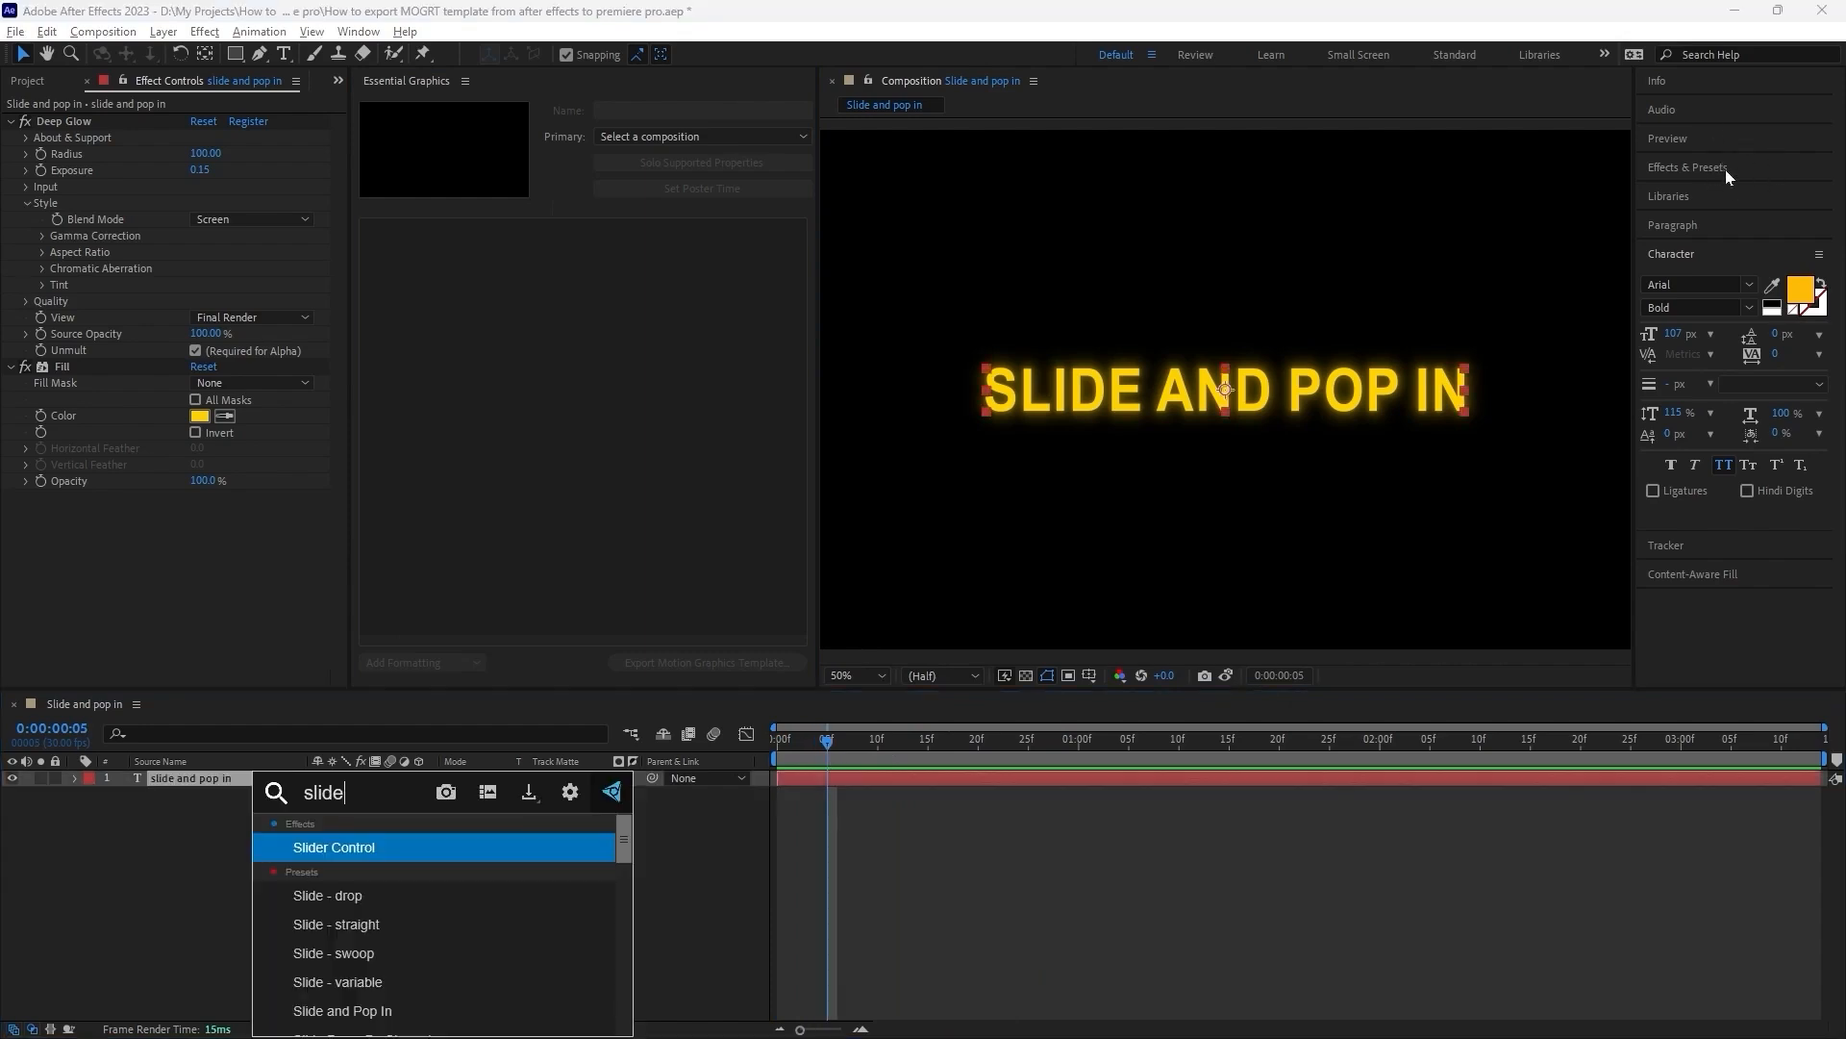
pyautogui.click(1726, 171)
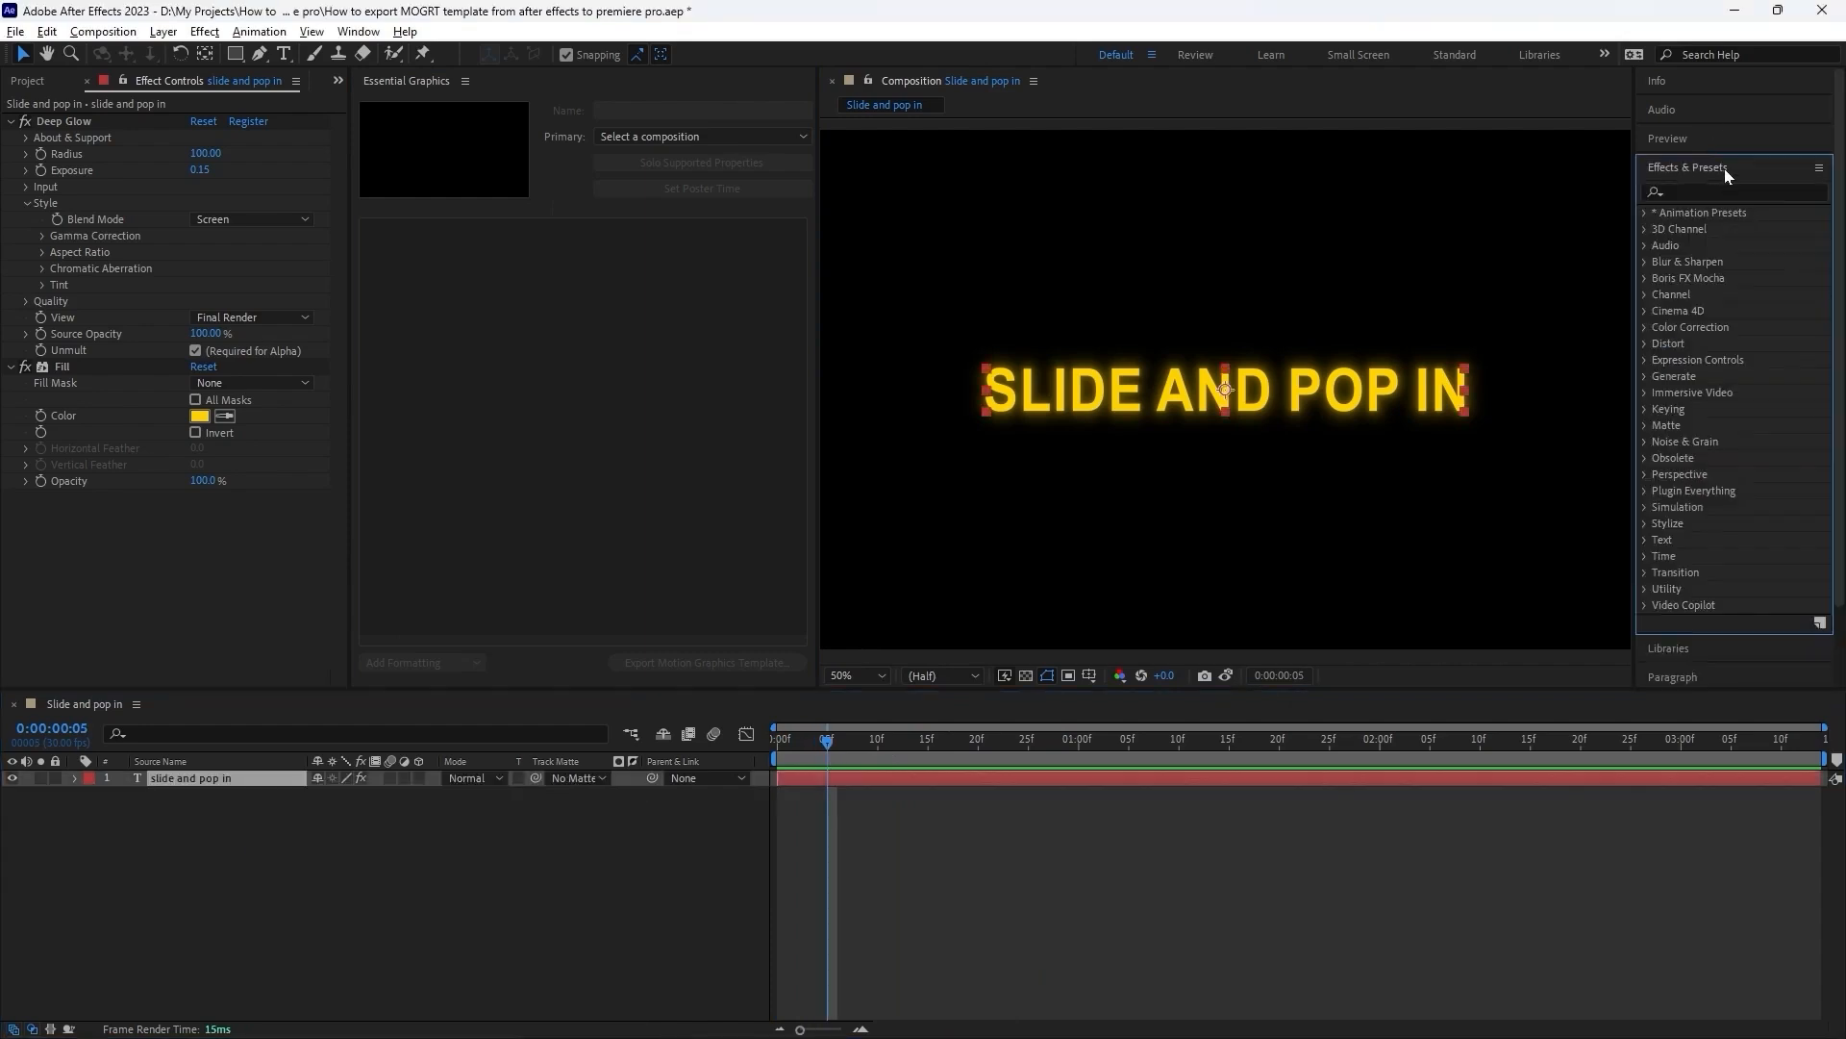
pyautogui.click(1711, 192)
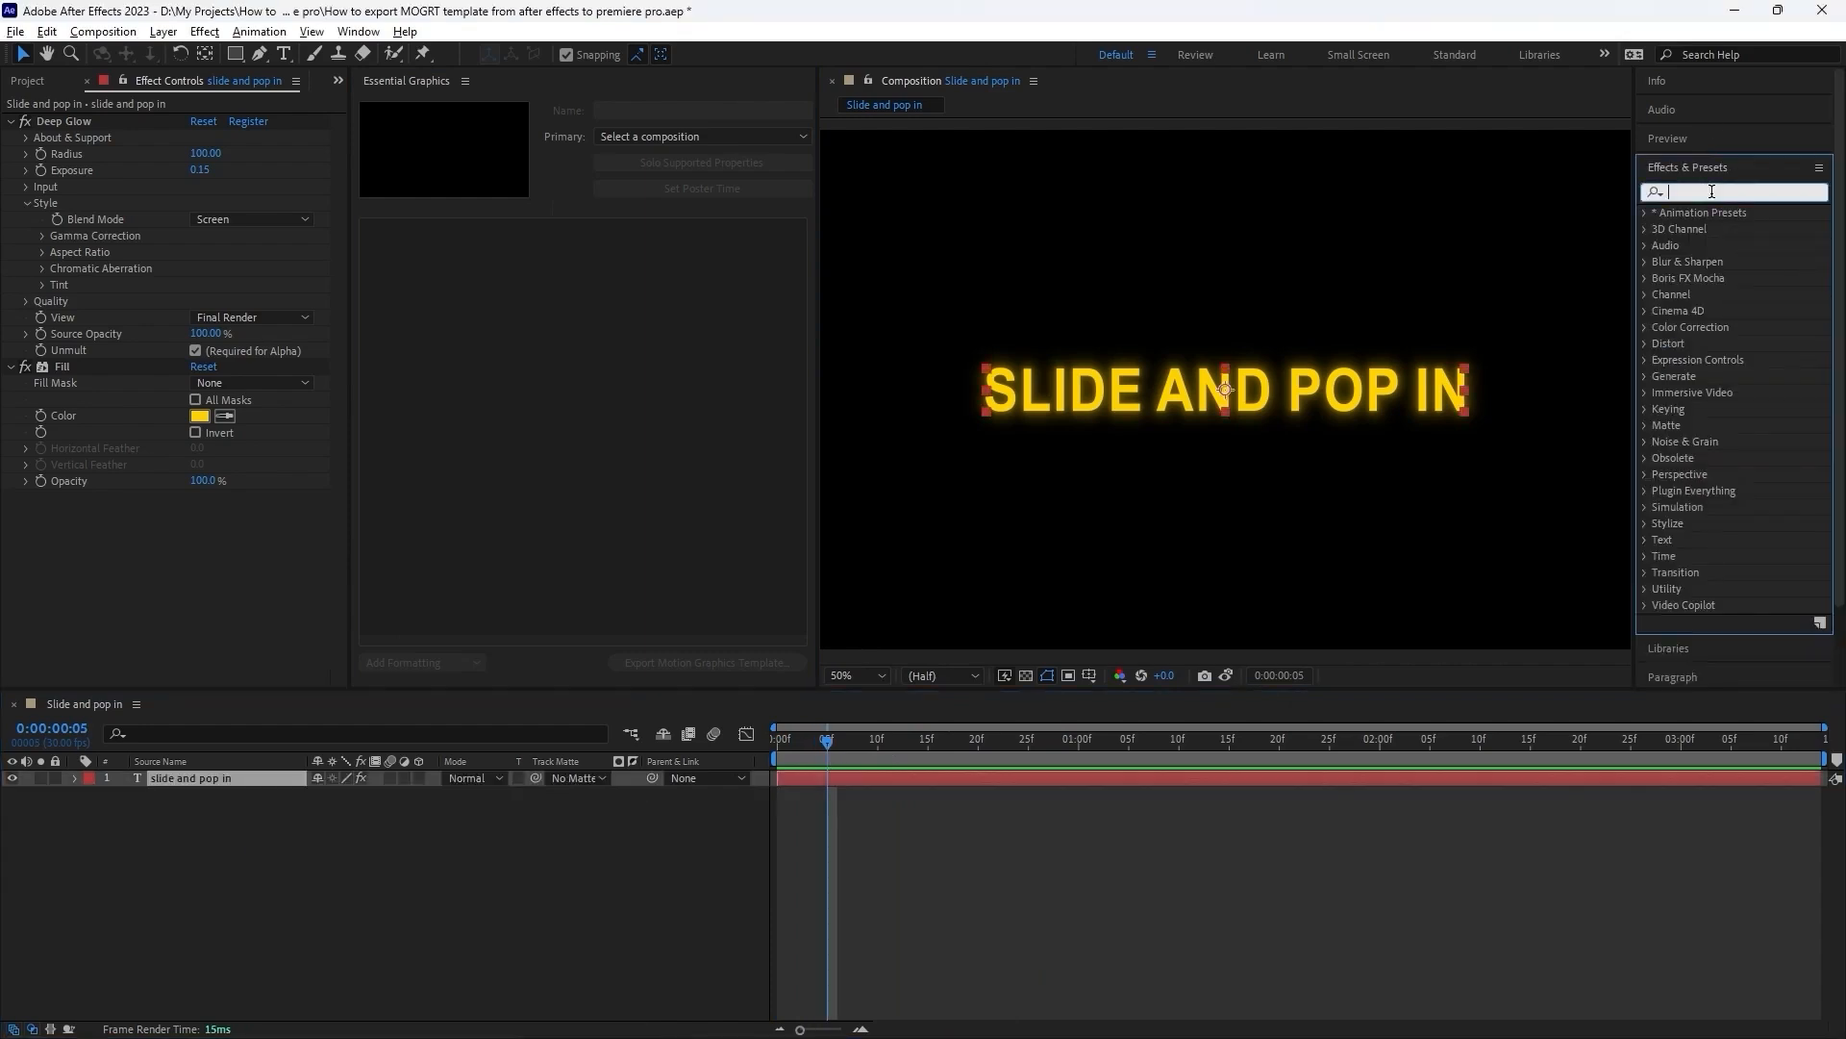
pyautogui.write('slide an')
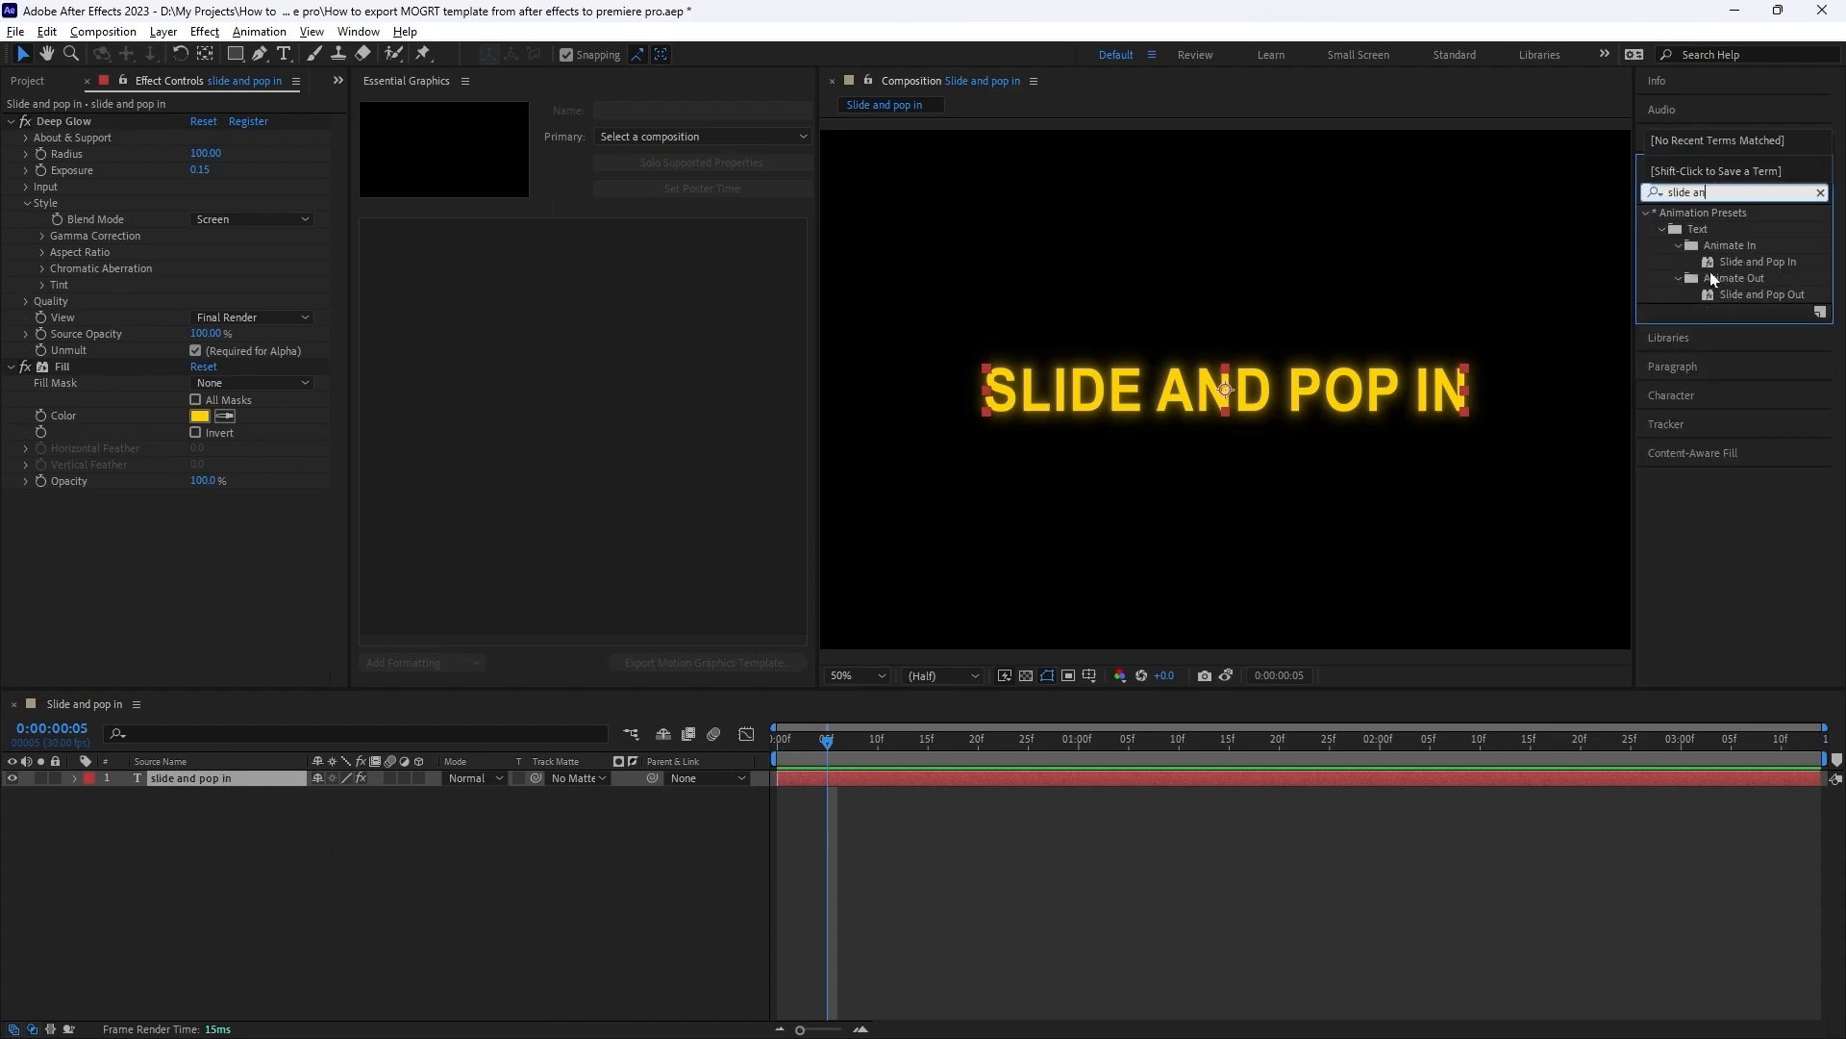
pyautogui.click(1733, 262)
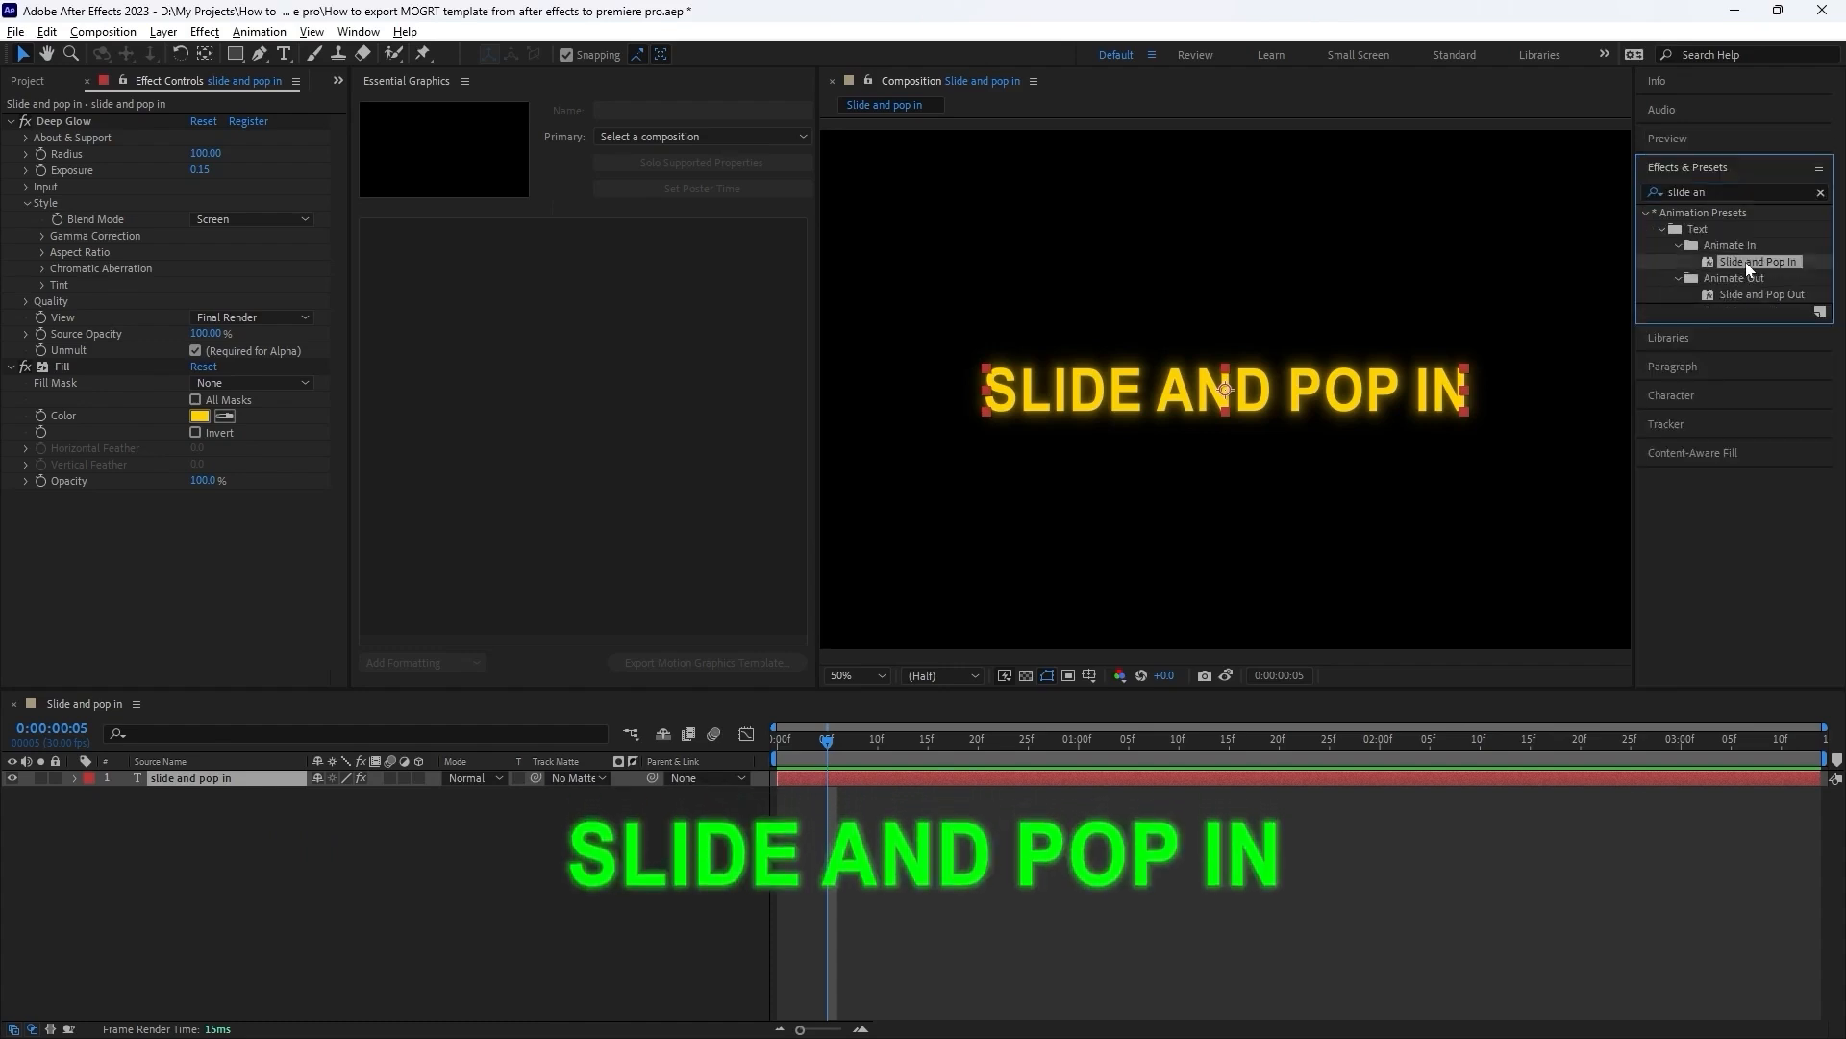
pyautogui.moveTo(1746, 261); pyautogui.dragTo(1224, 394)
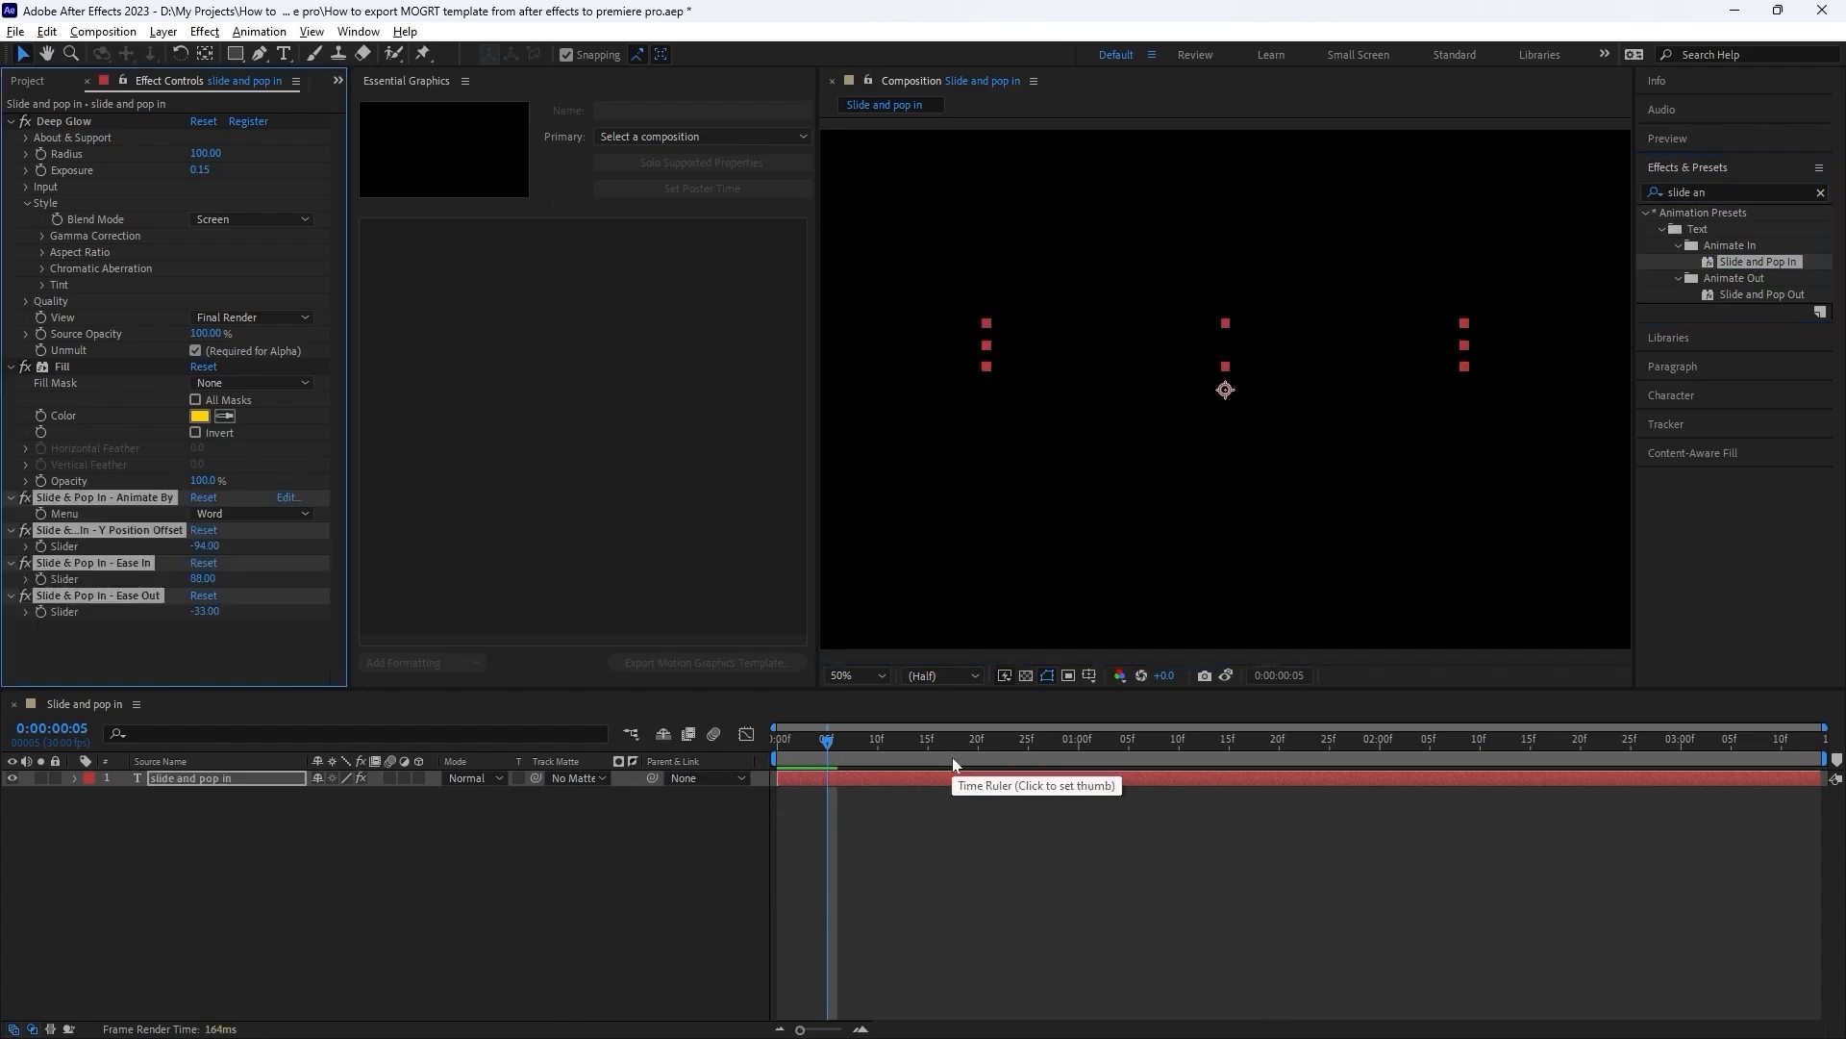
# Play back the text animation from 0:00:00:06 to preview the slide and pop in motion.
pyautogui.press('space')
pyautogui.click(835, 747)
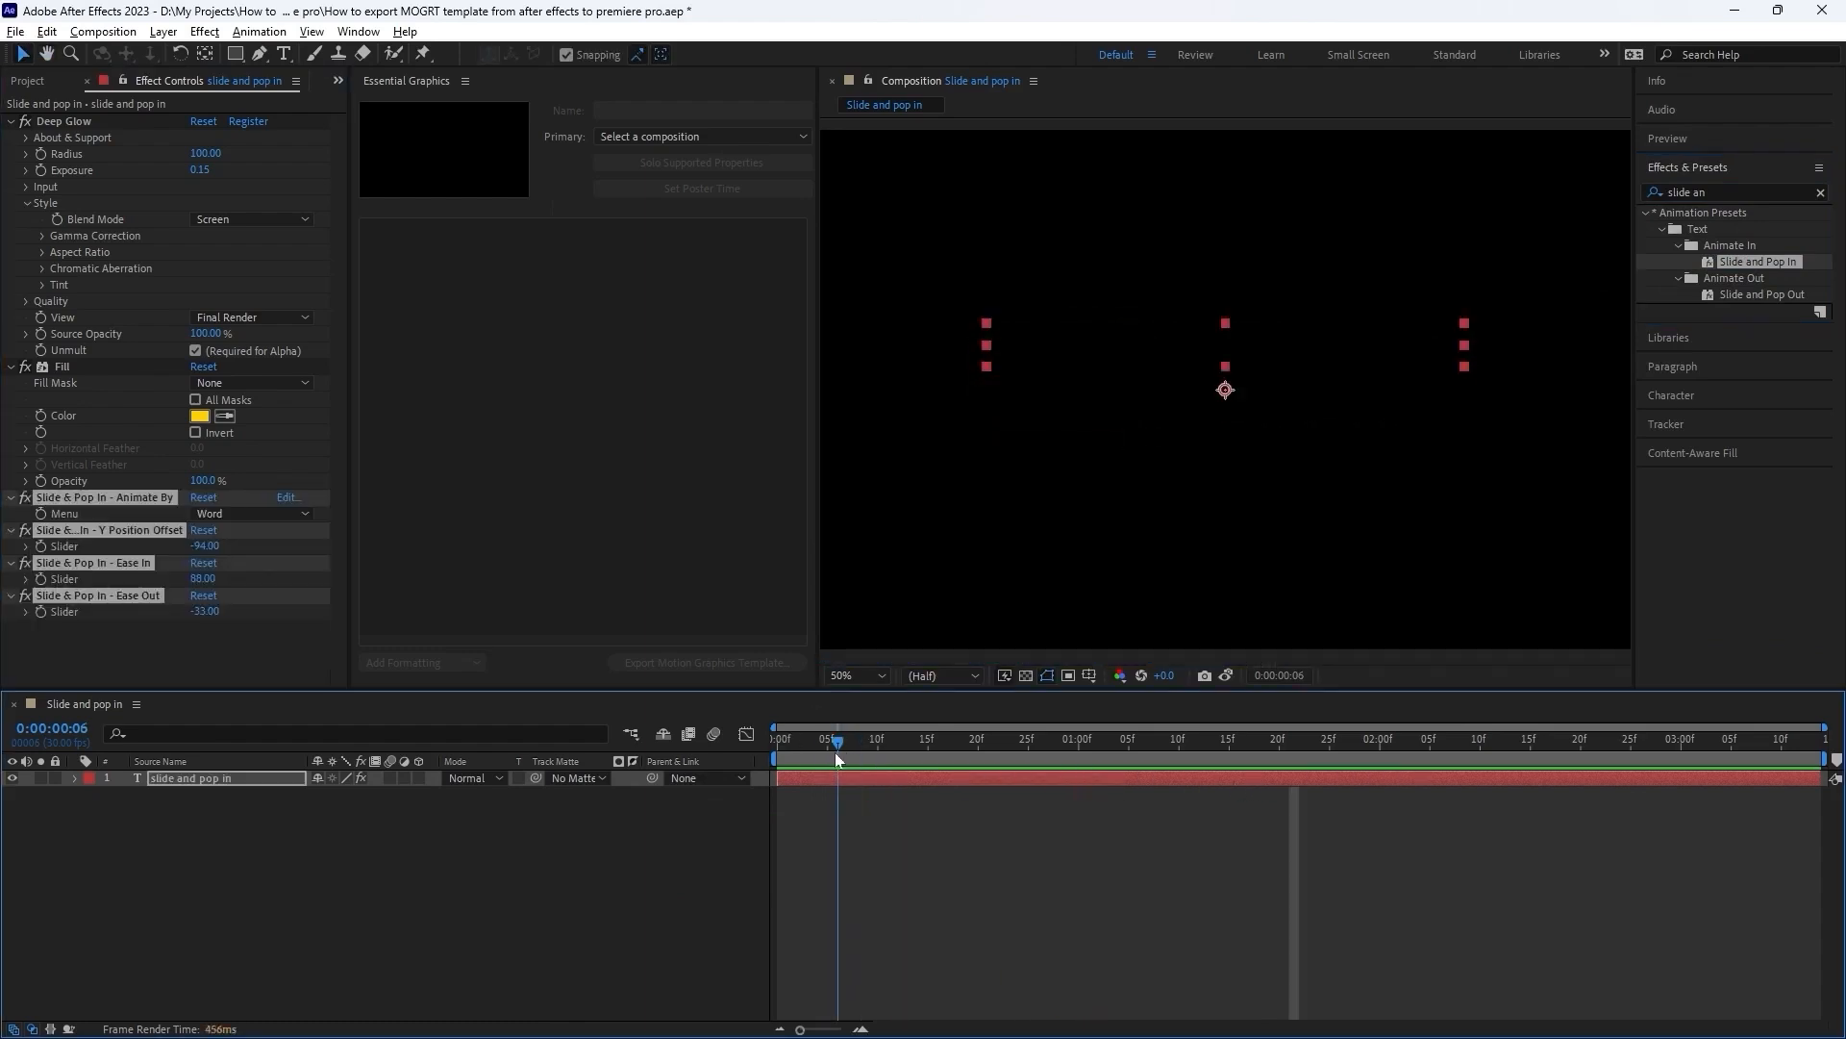
pyautogui.press('space')
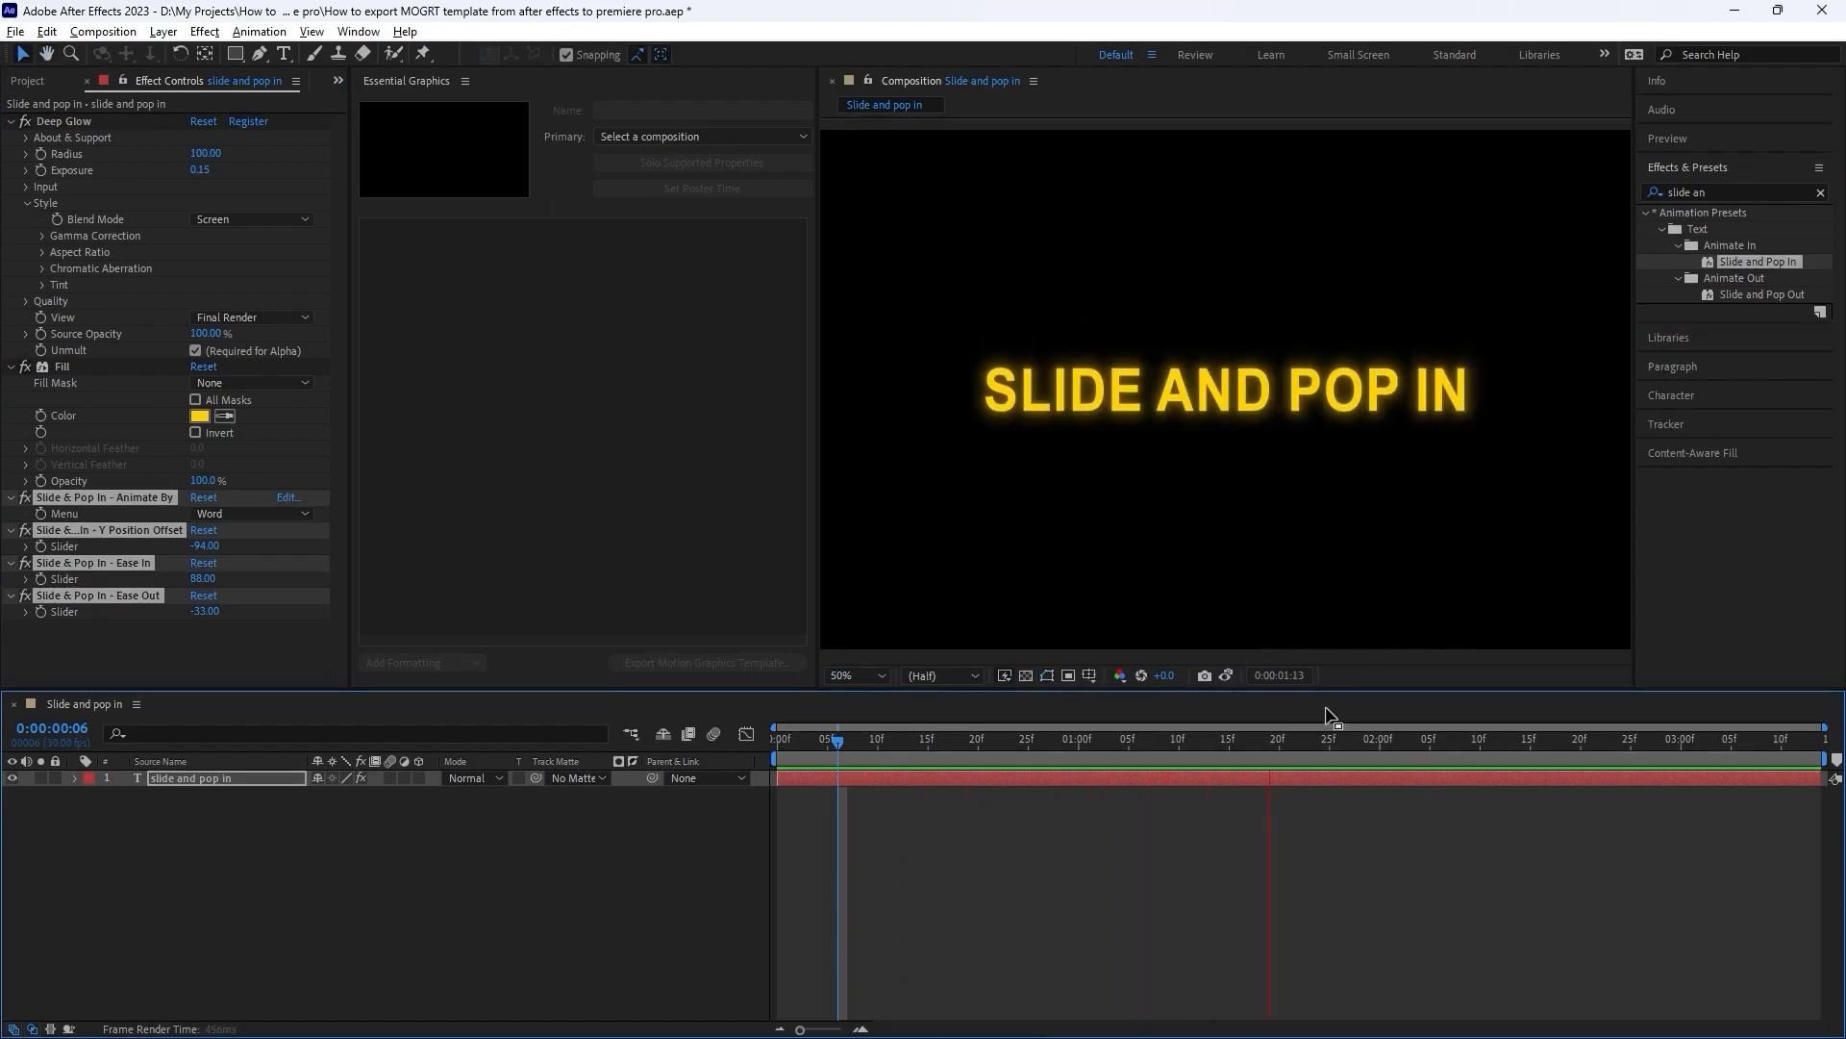
pyautogui.press('space')
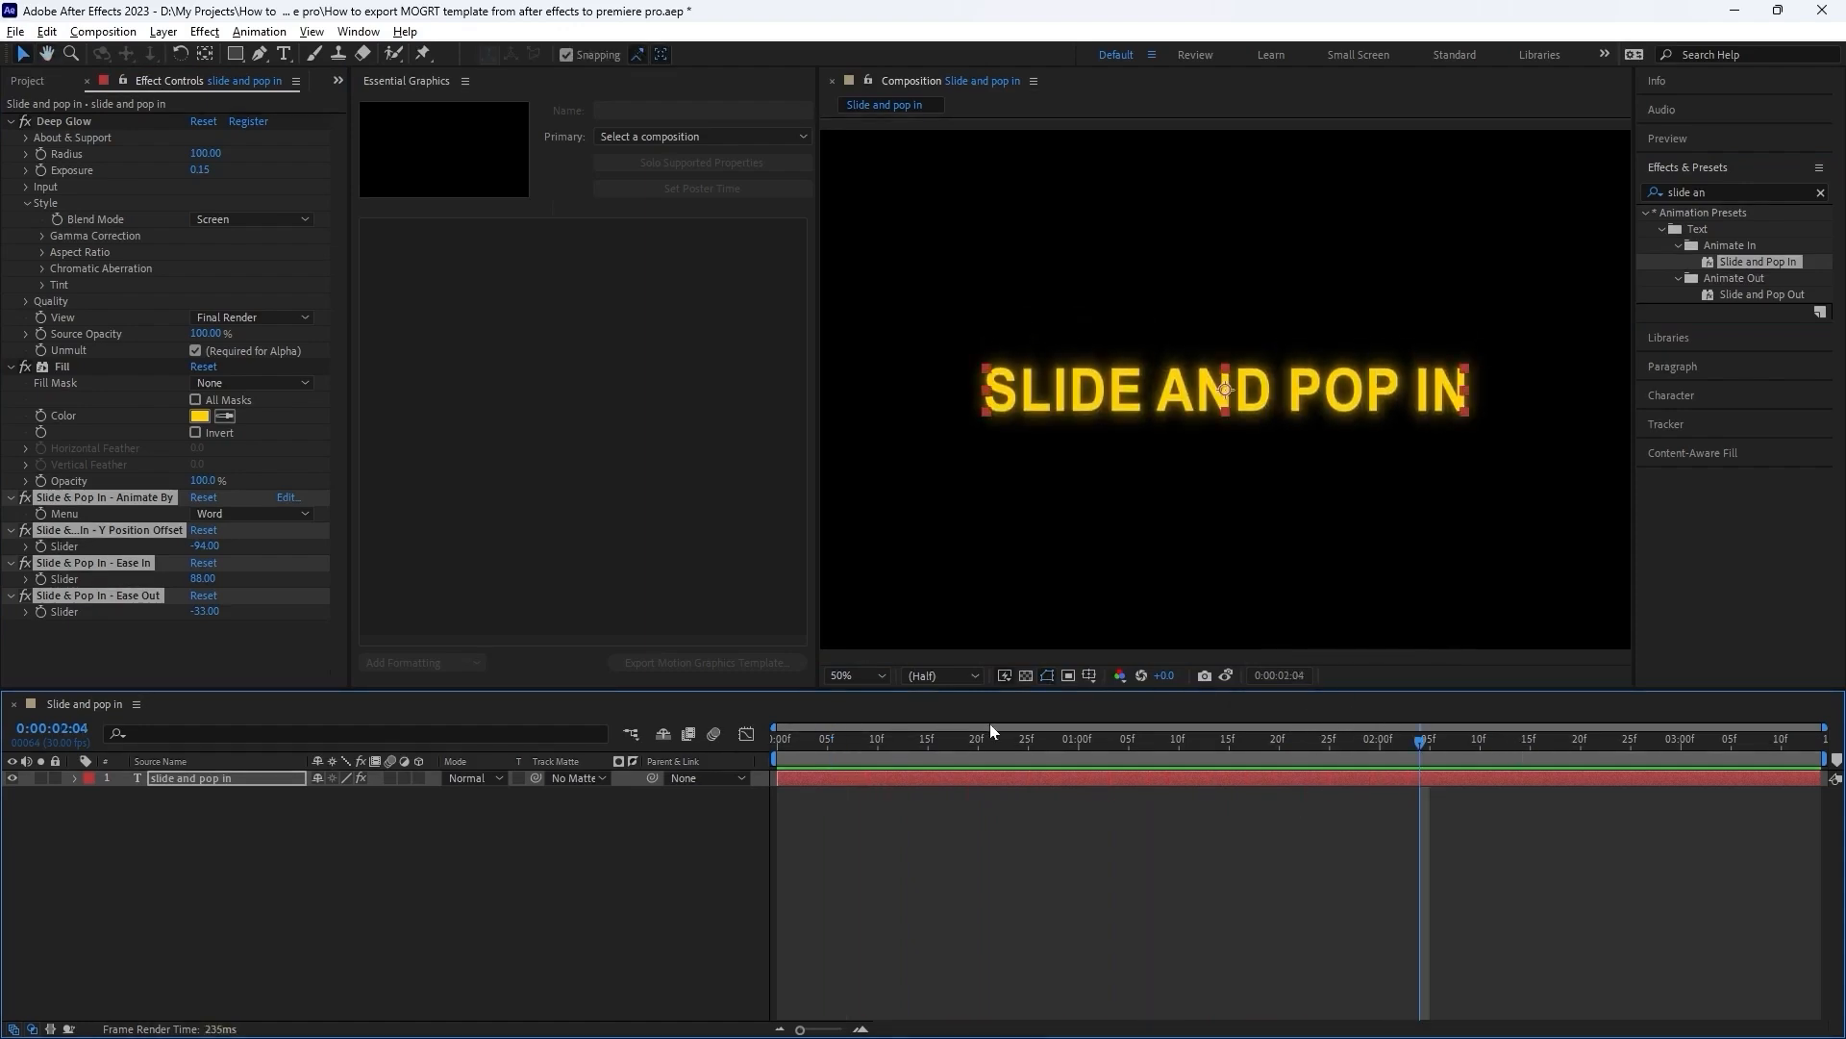
# Add the "slide and pop in" text layer's Source Text property to the Essential Graphics template.
pyautogui.click(400, 827)
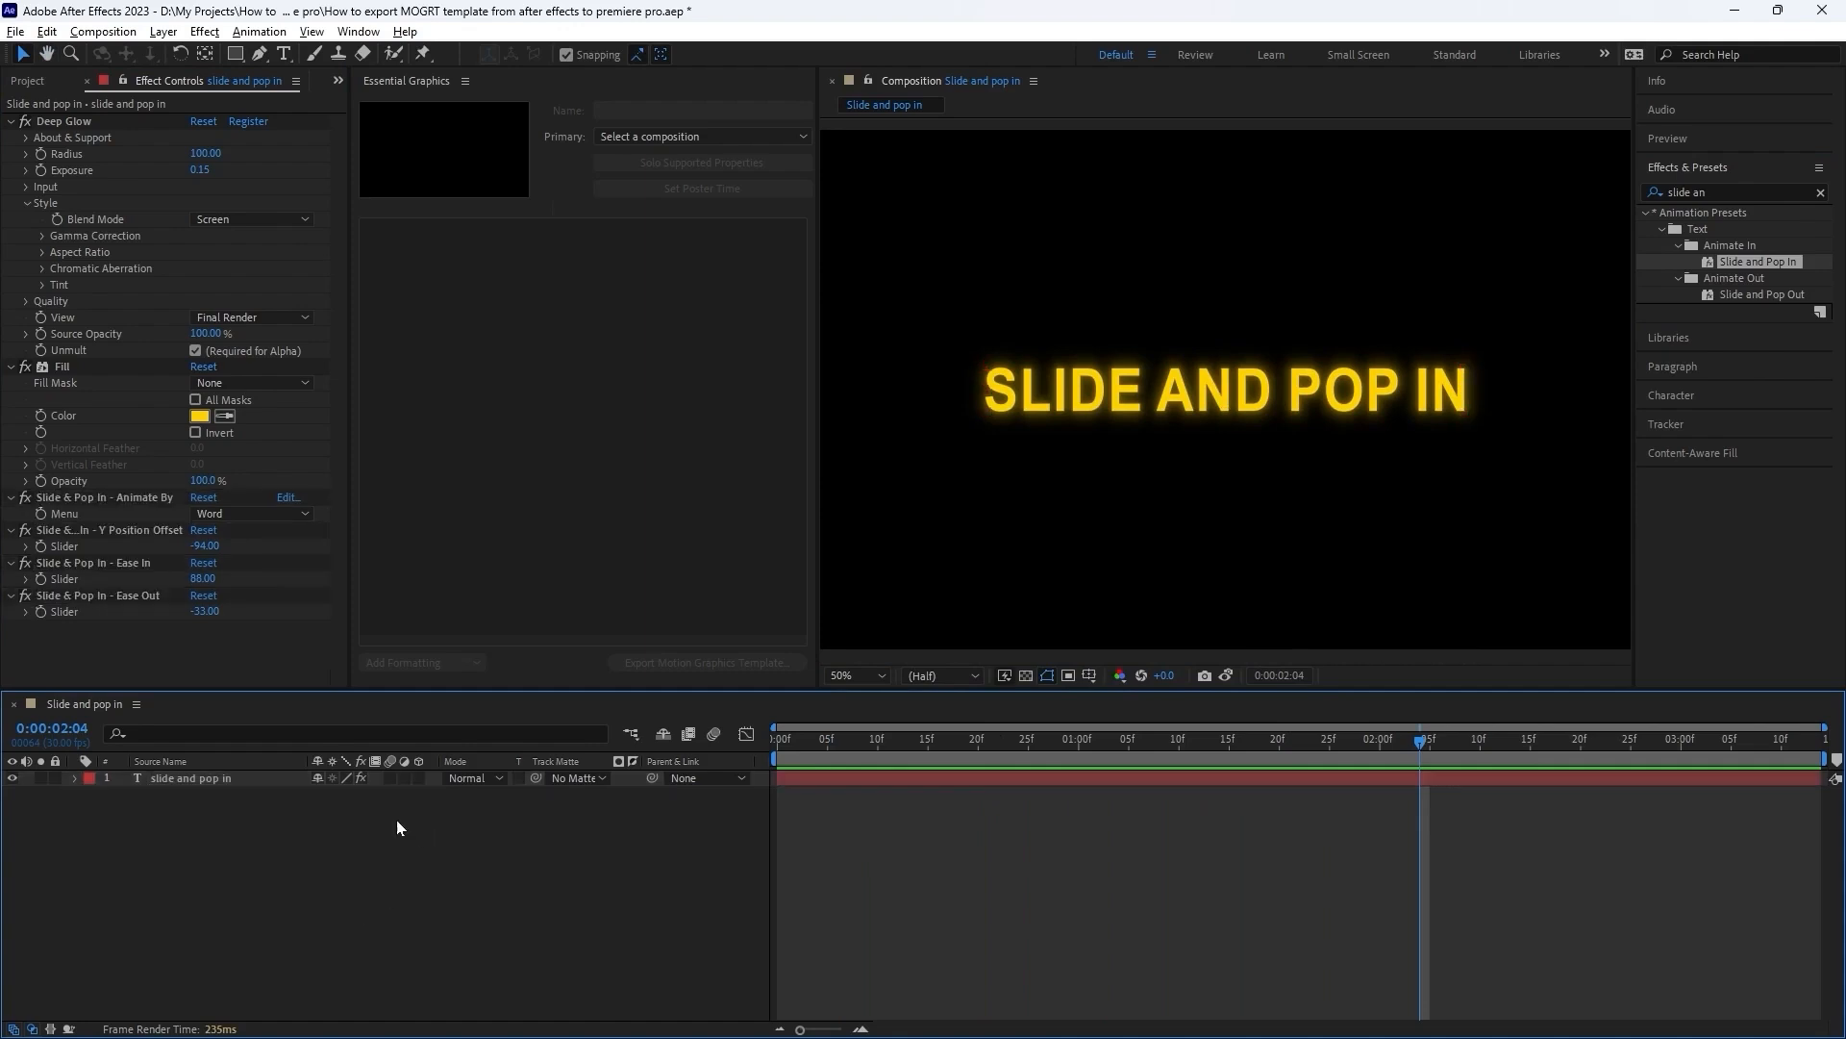
pyautogui.click(603, 354)
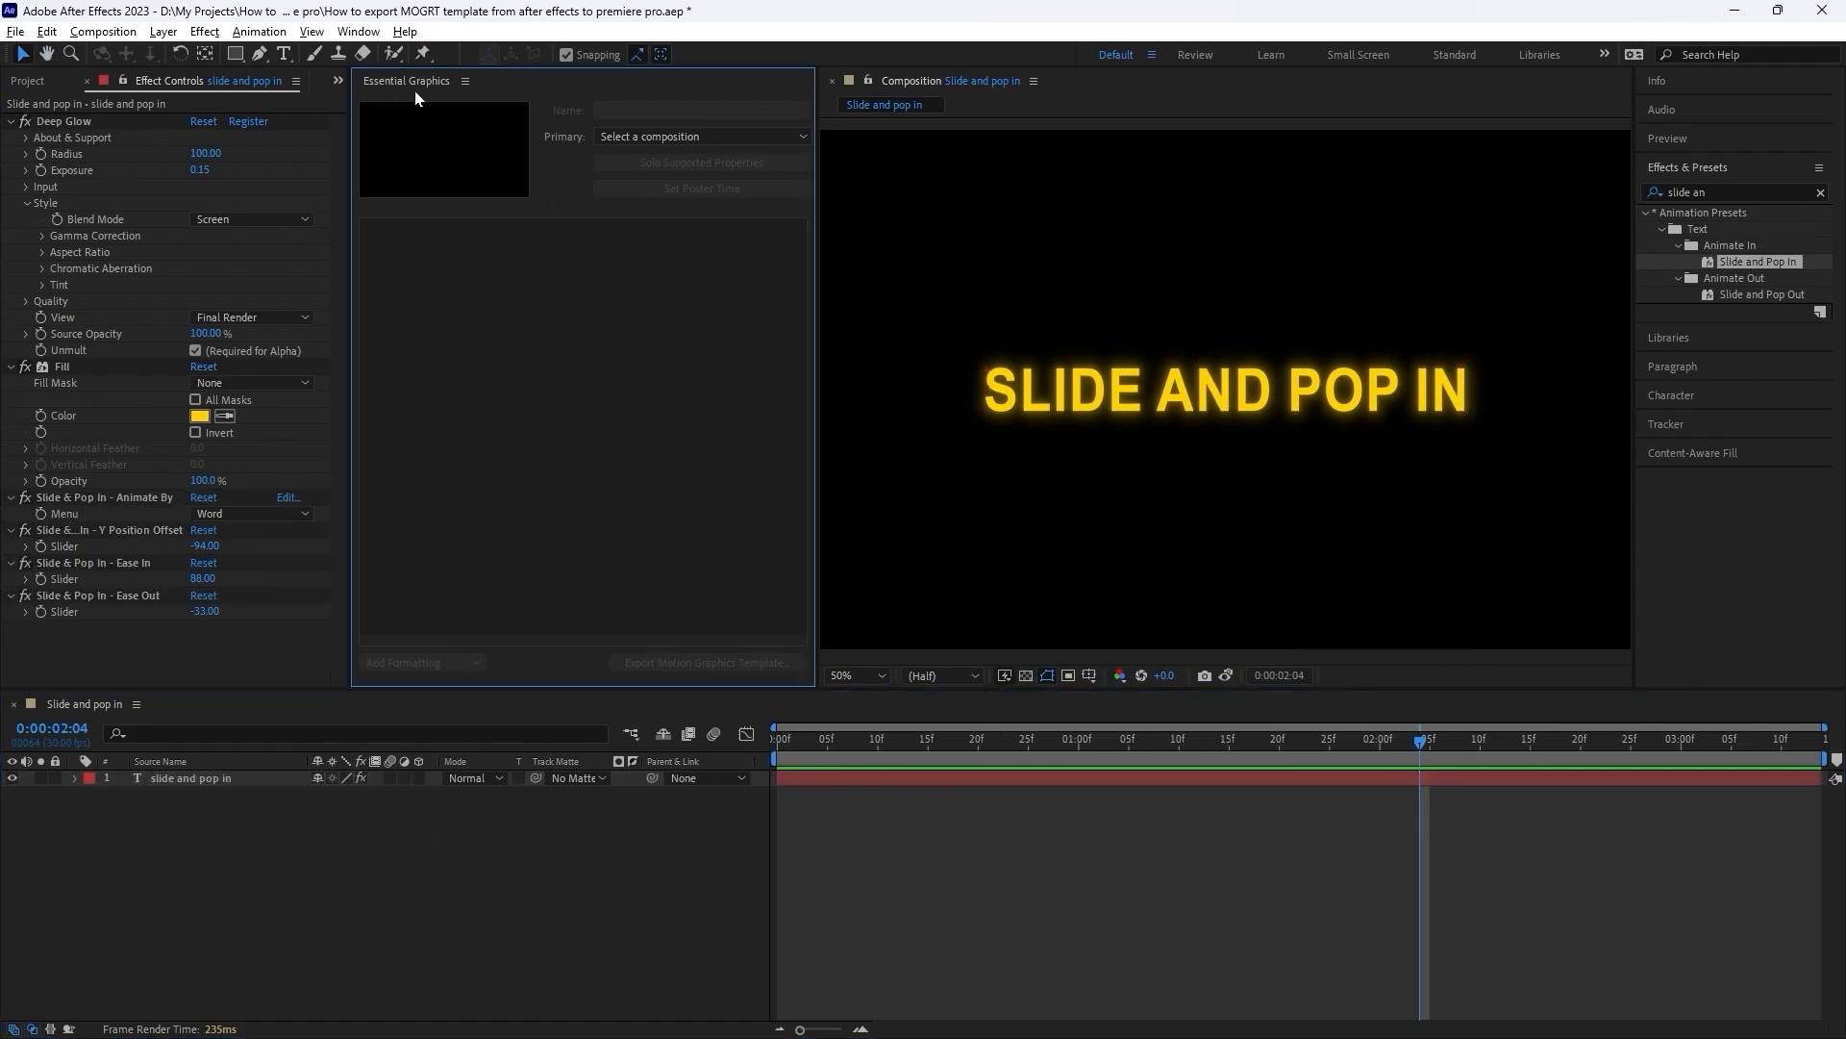
pyautogui.click(74, 778)
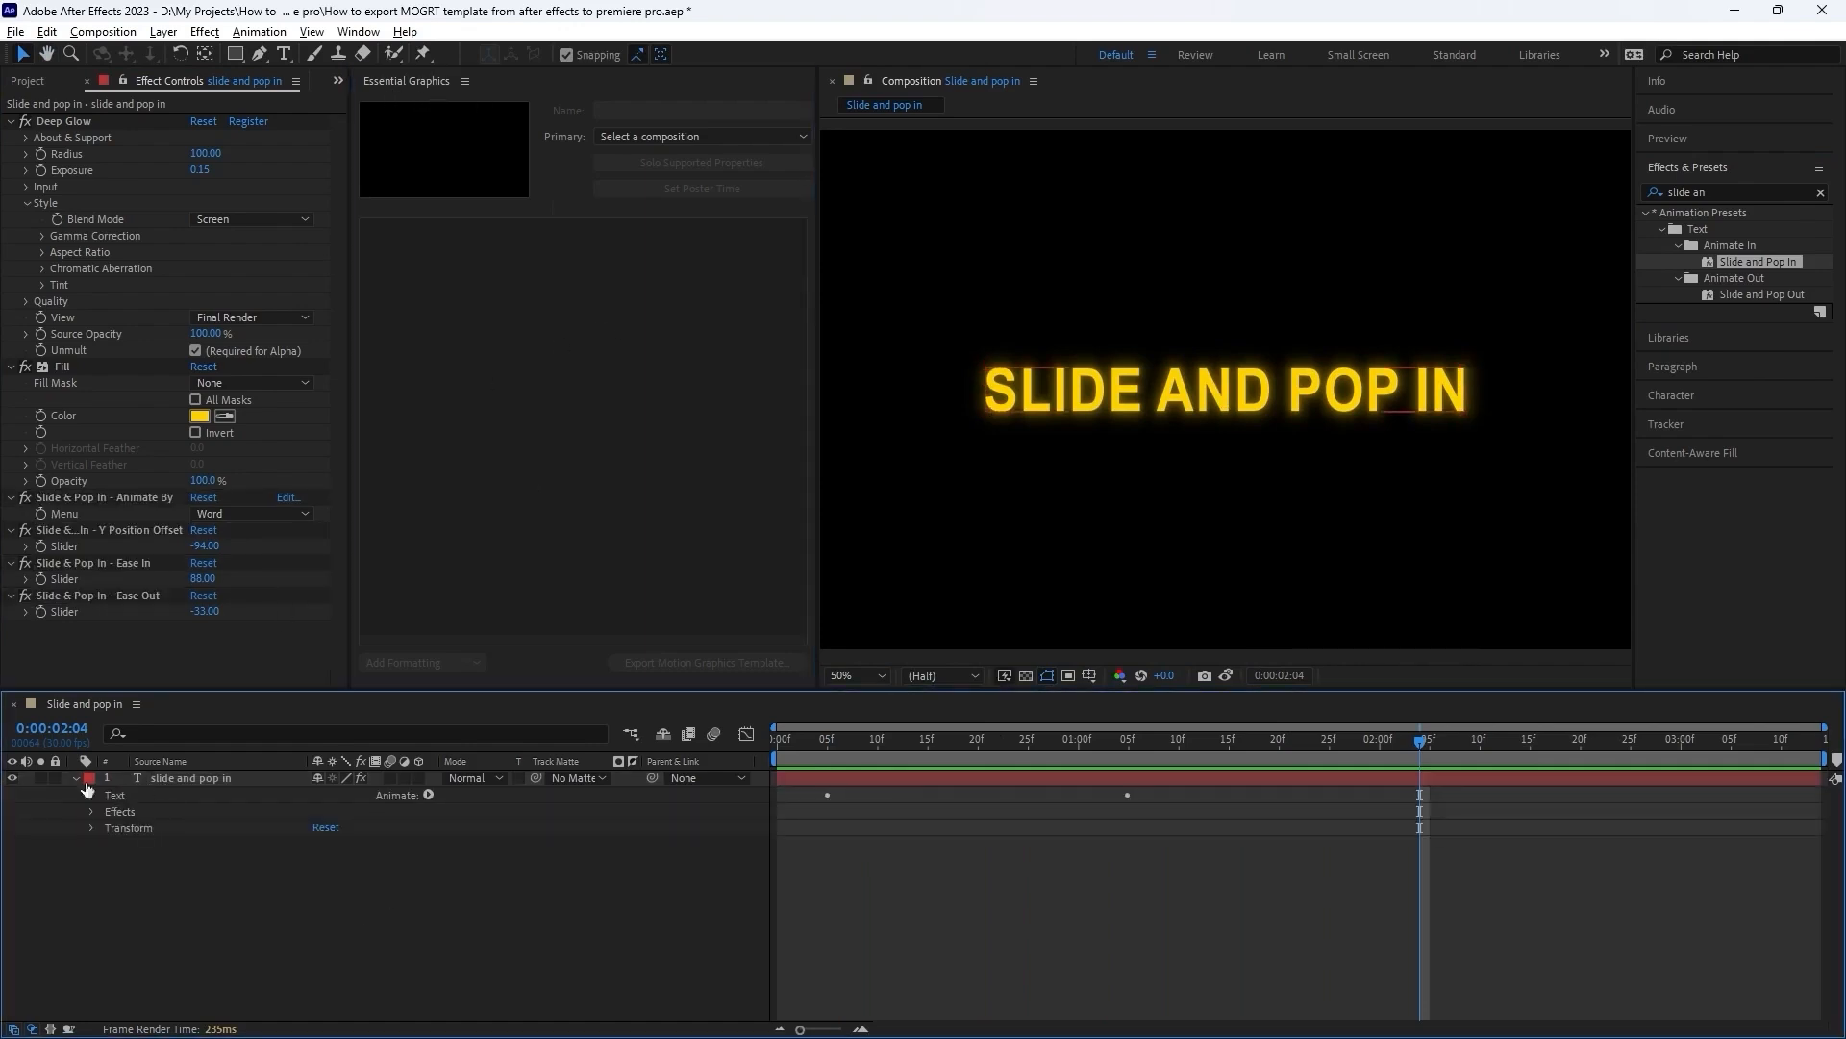
pyautogui.click(91, 795)
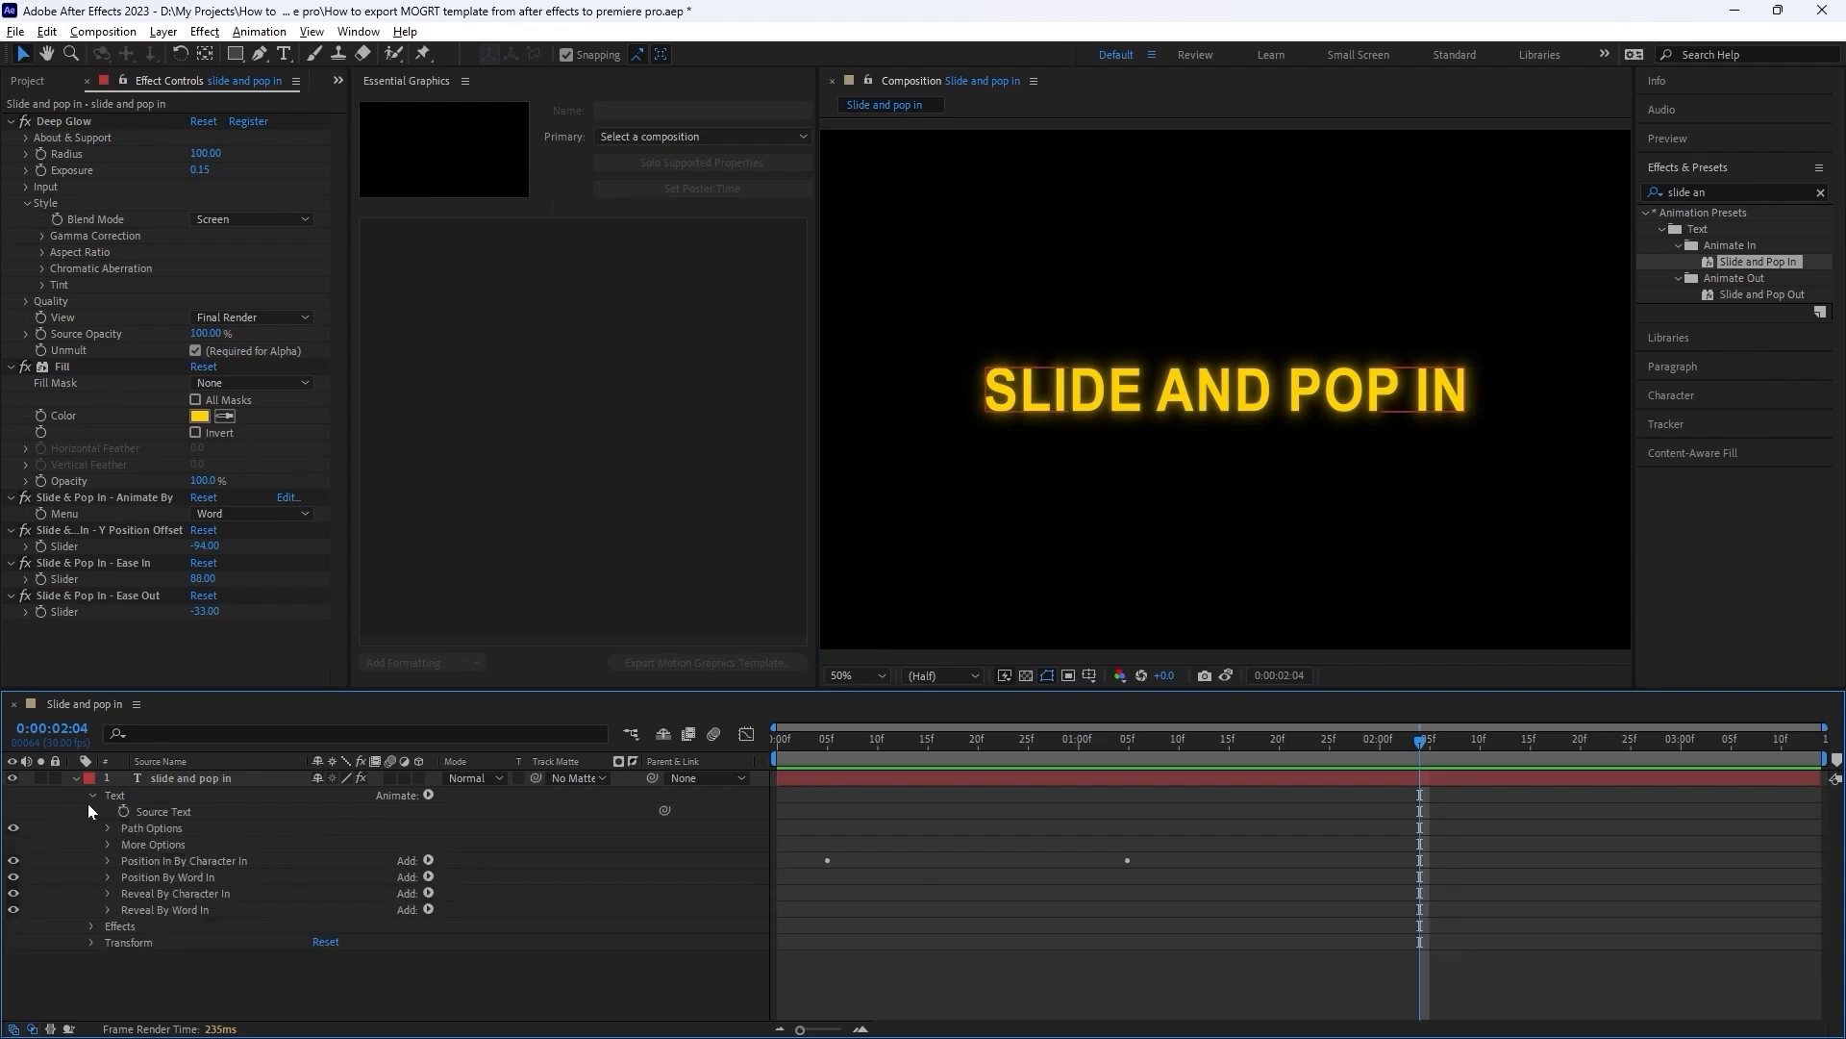
pyautogui.click(158, 811)
pyautogui.moveTo(158, 811); pyautogui.dragTo(579, 308)
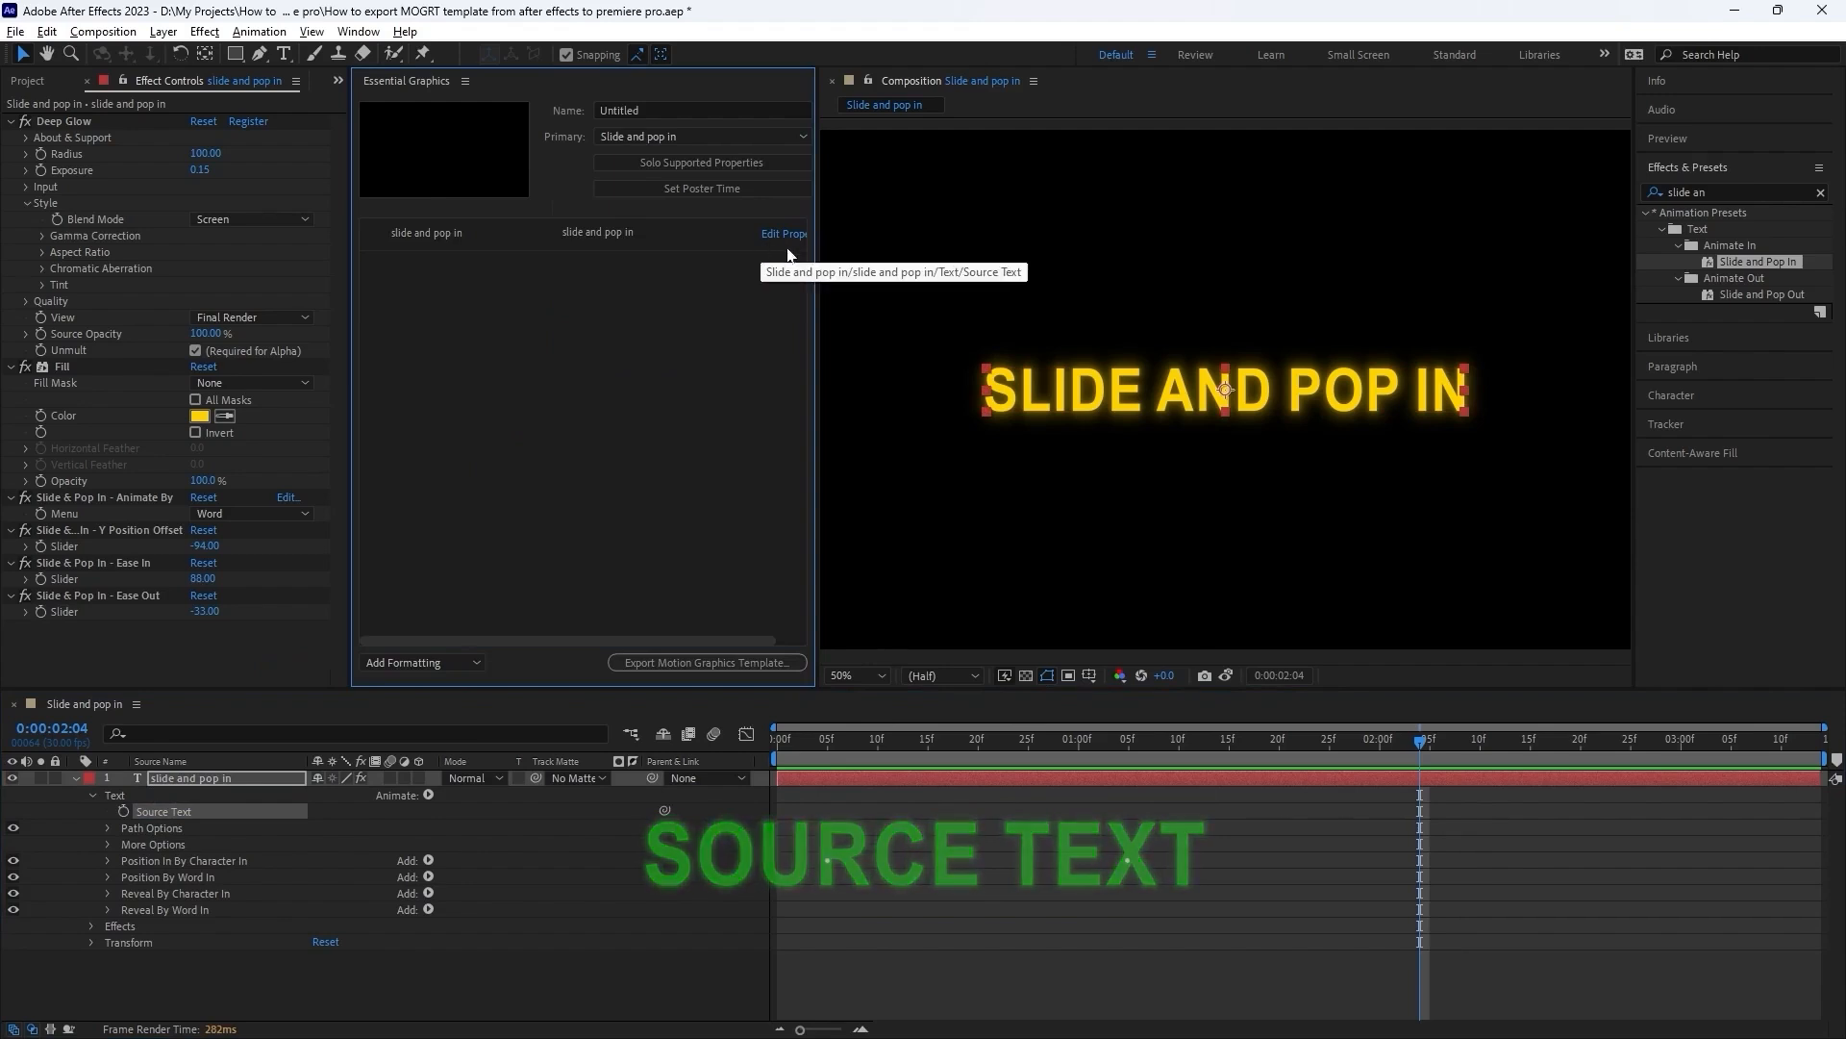
# Enable custom font selection, font size adjustment and faux styles for the template's source text.
pyautogui.moveTo(816, 250); pyautogui.dragTo(864, 250)
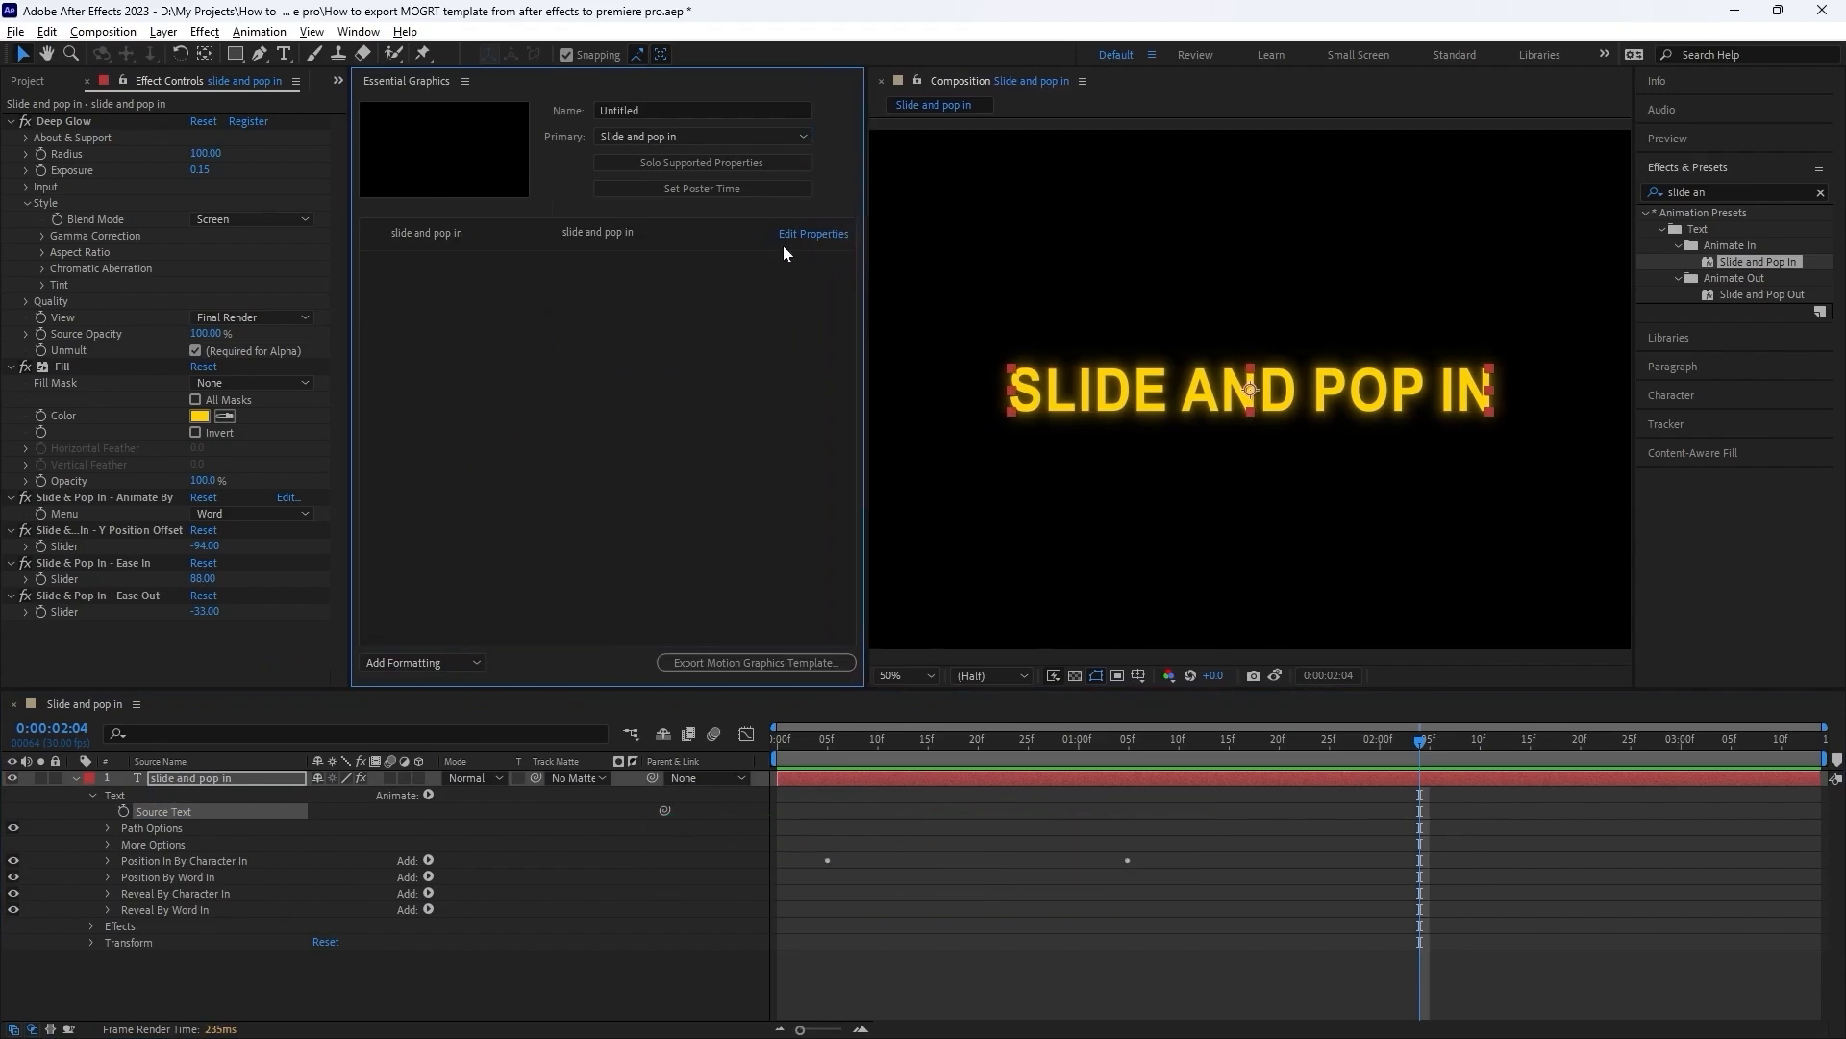
pyautogui.click(818, 237)
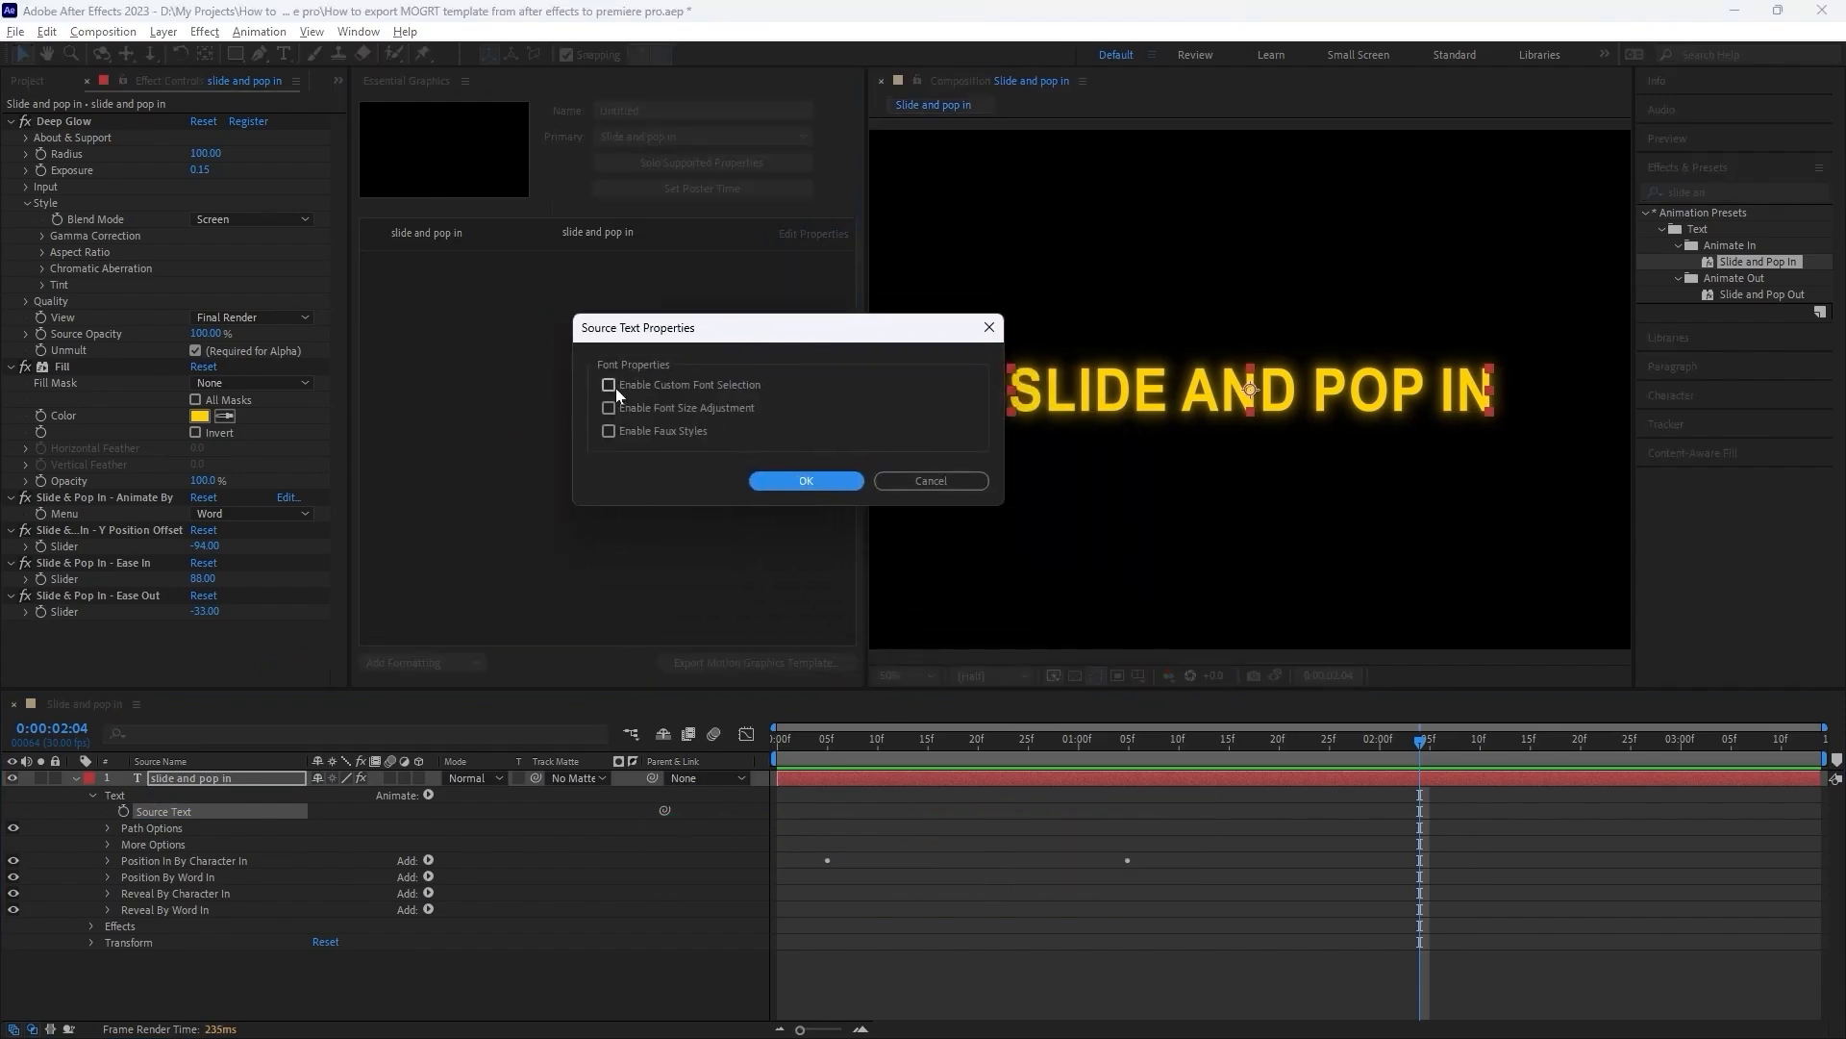
pyautogui.click(610, 386)
pyautogui.click(610, 407)
pyautogui.click(610, 431)
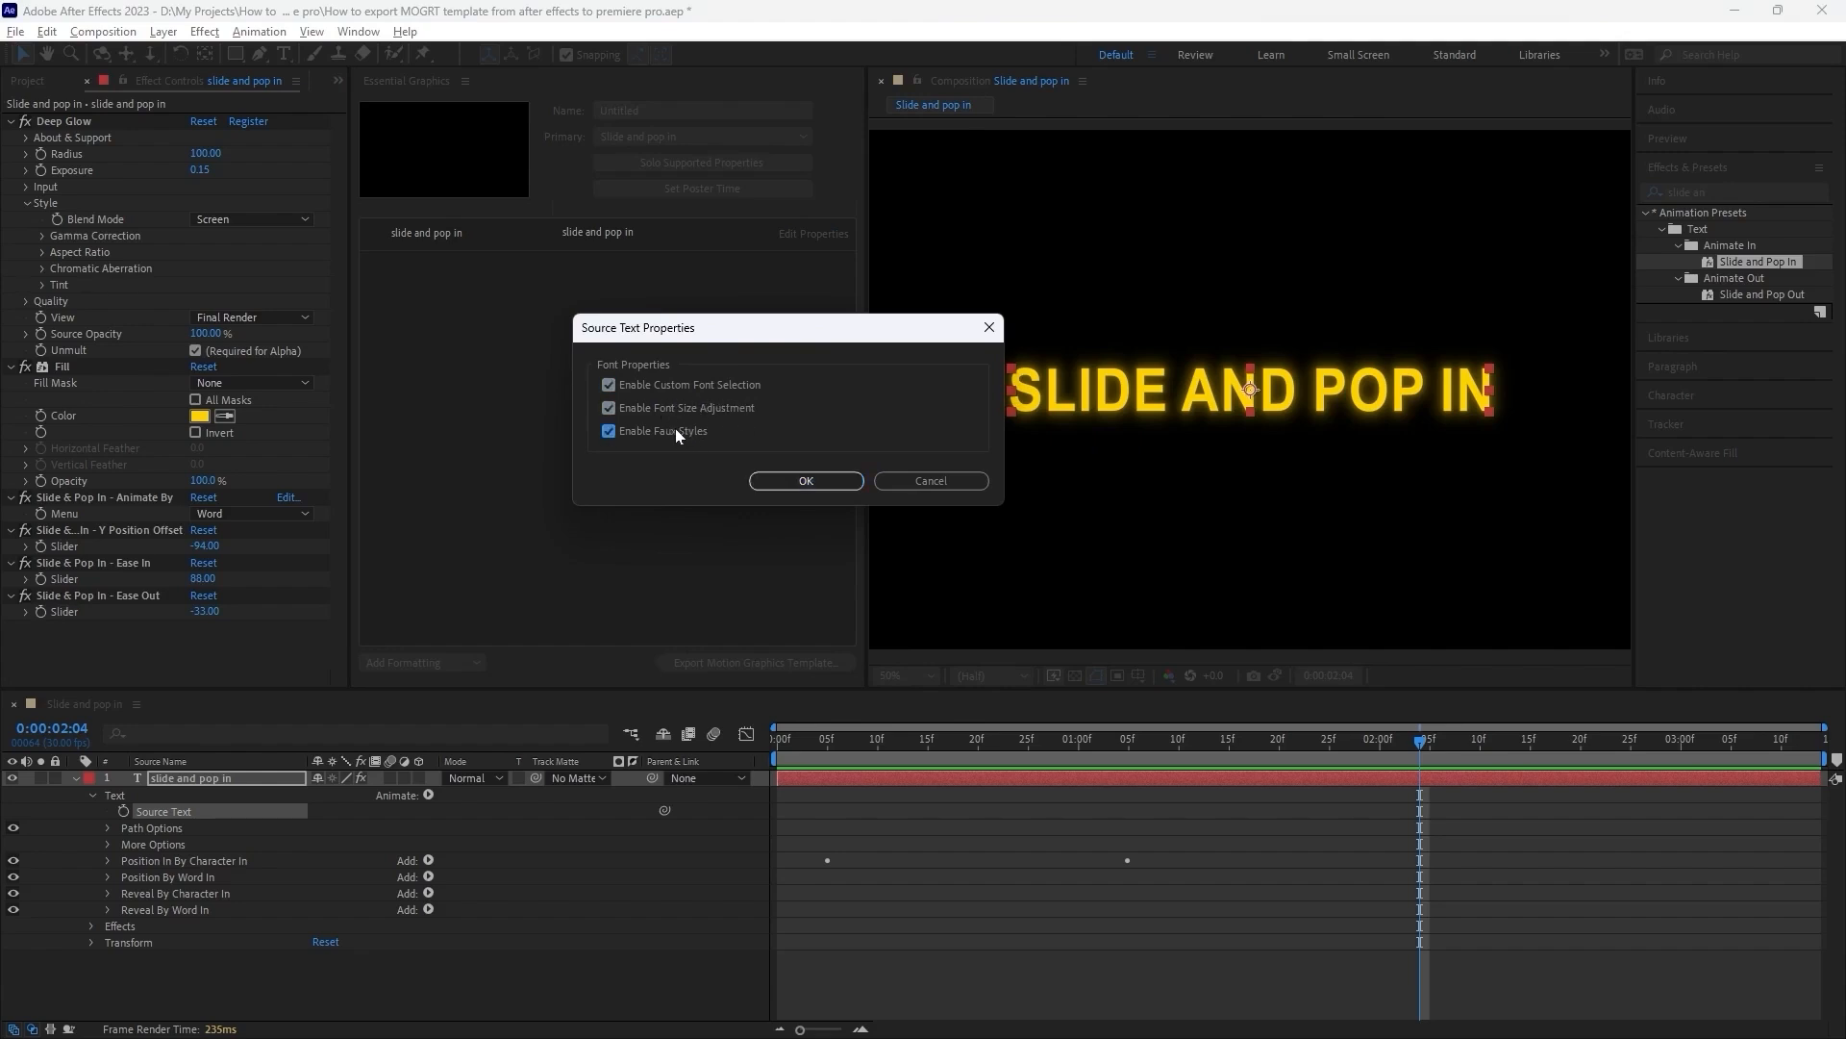
pyautogui.click(804, 484)
# Set the template text's size to 125 and try its faux bold, faux italic and all-caps styles, leaving only all caps on.
pyautogui.moveTo(627, 308)
pyautogui.mouseDown()
pyautogui.moveTo(688, 308)
pyautogui.moveTo(630, 313)
pyautogui.mouseUp()
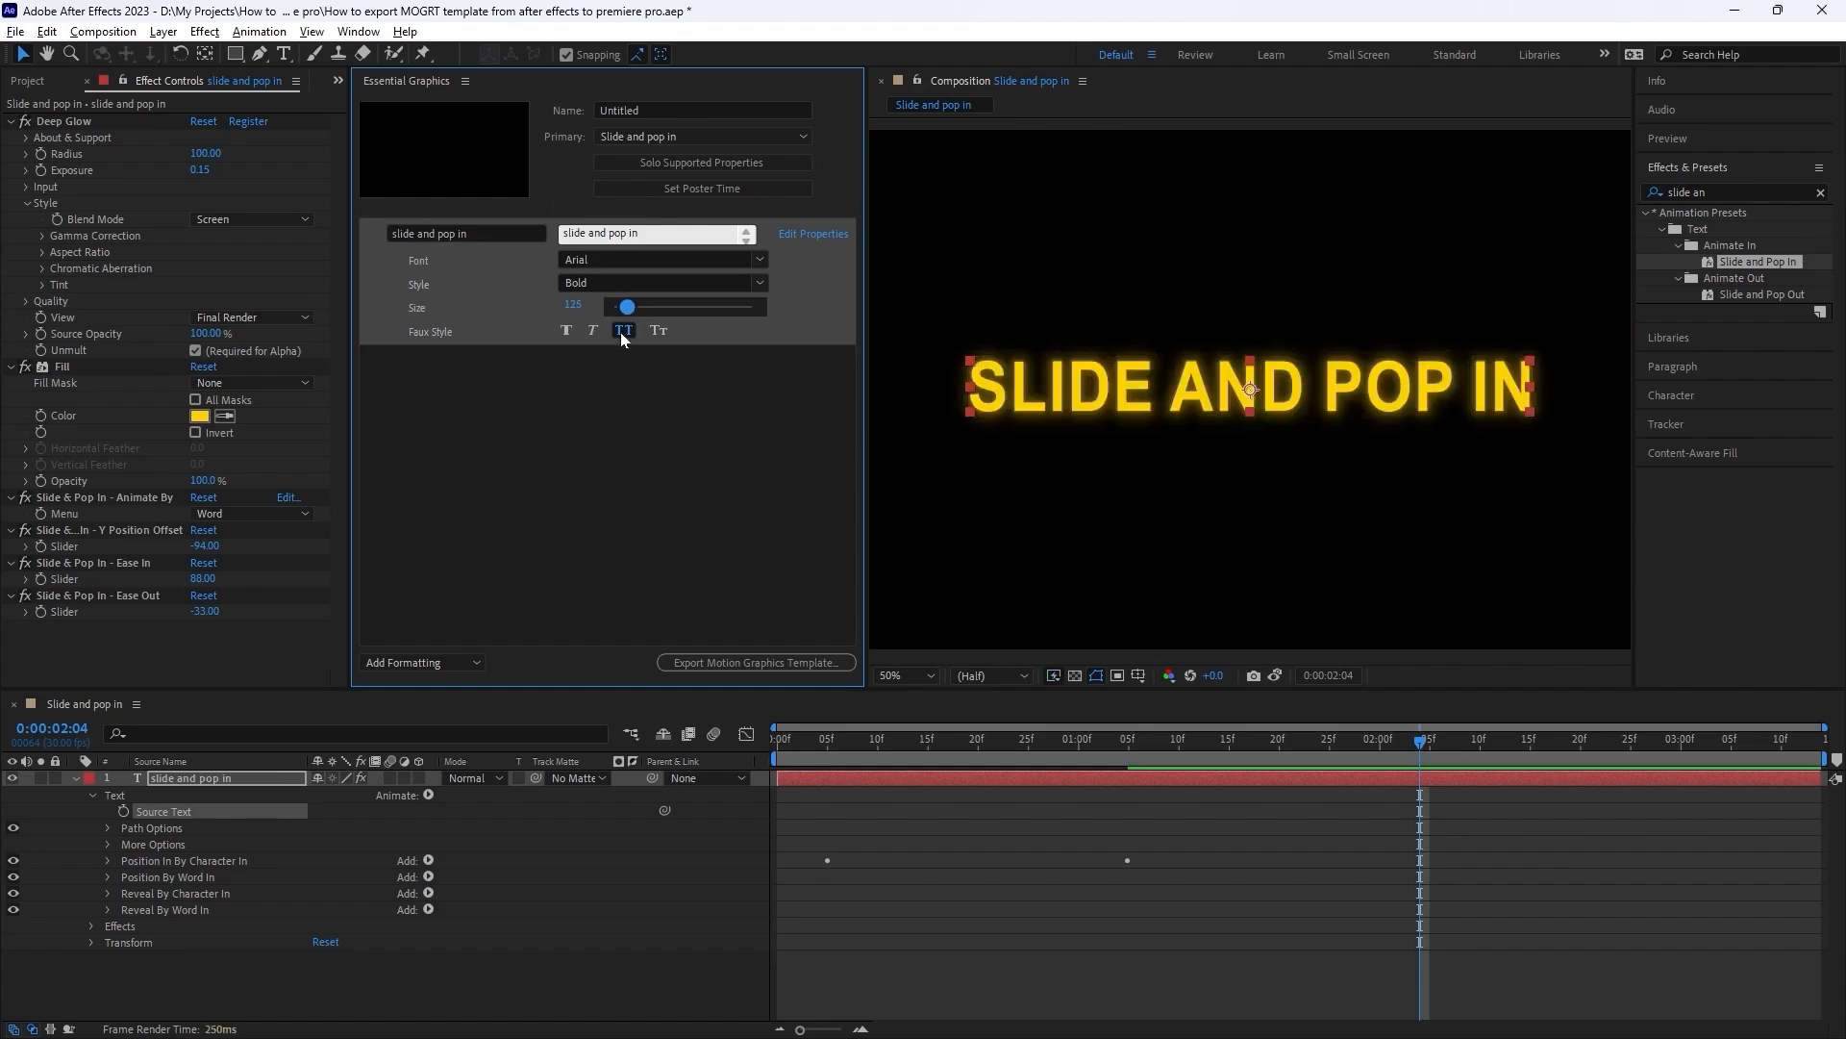
pyautogui.click(621, 331)
pyautogui.click(623, 330)
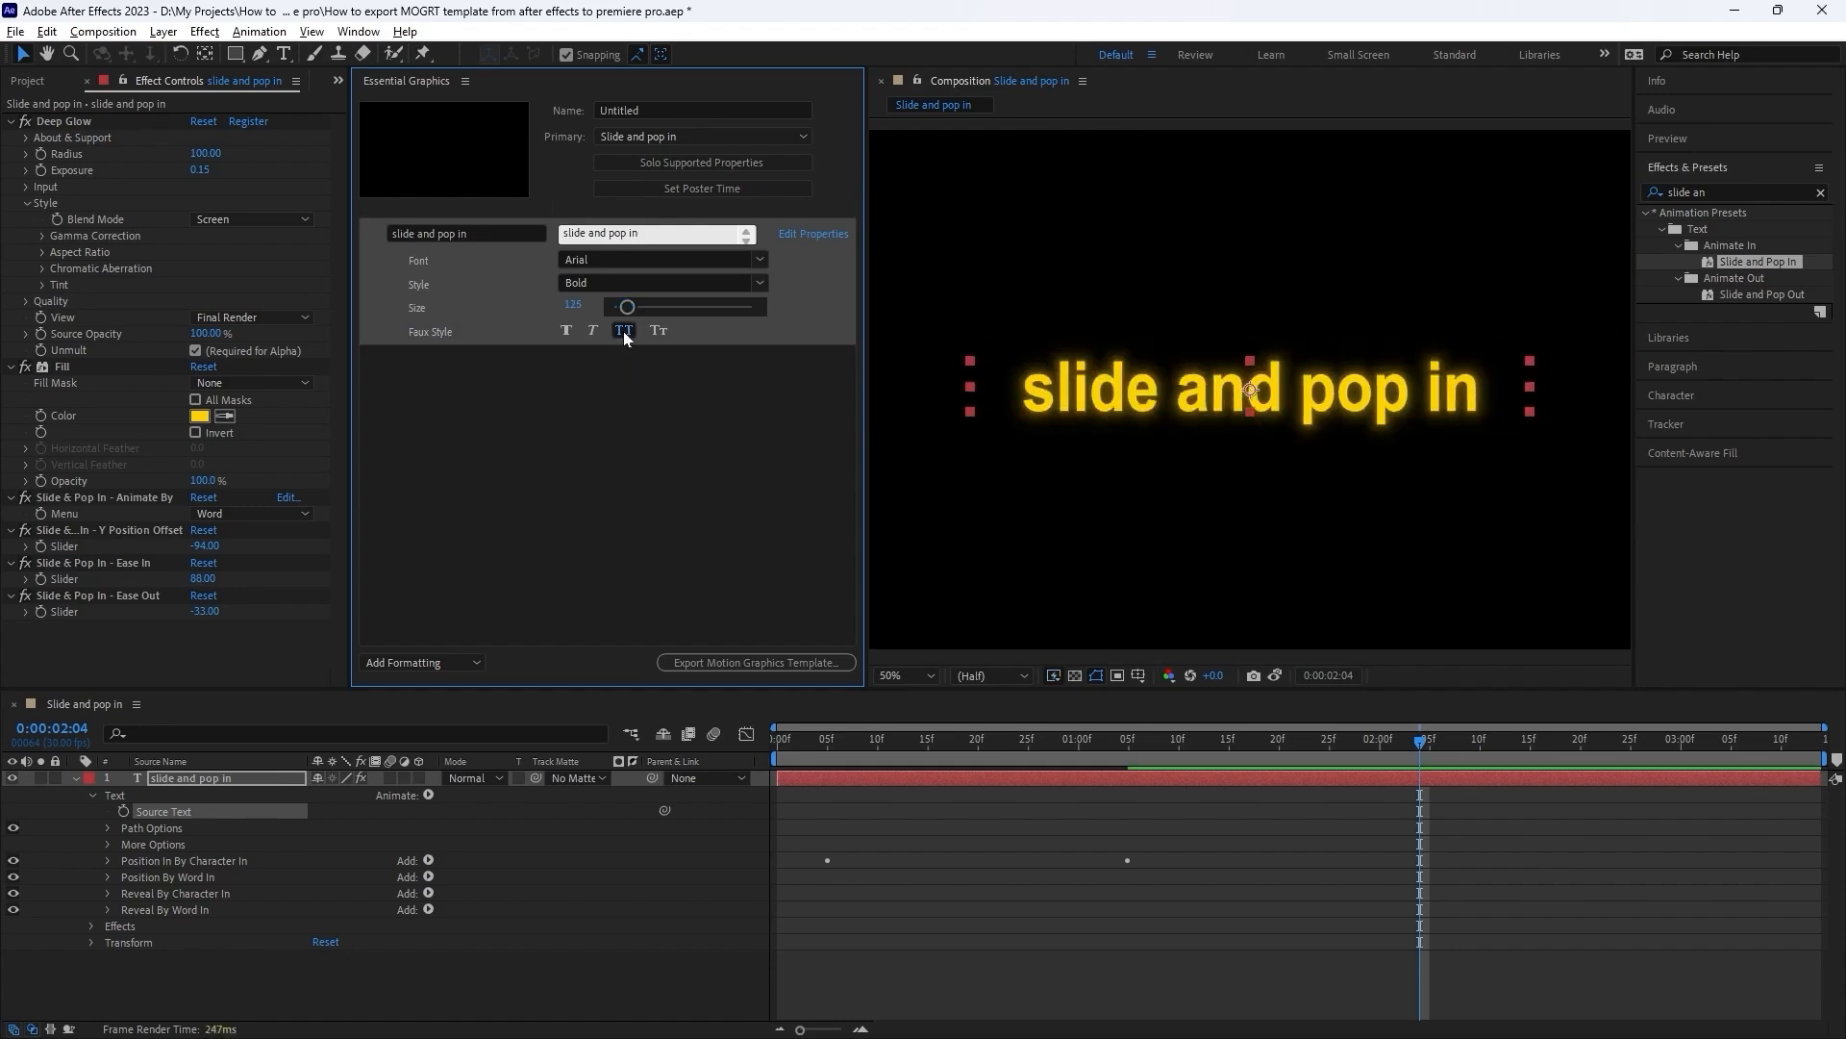
pyautogui.click(566, 332)
pyautogui.click(592, 330)
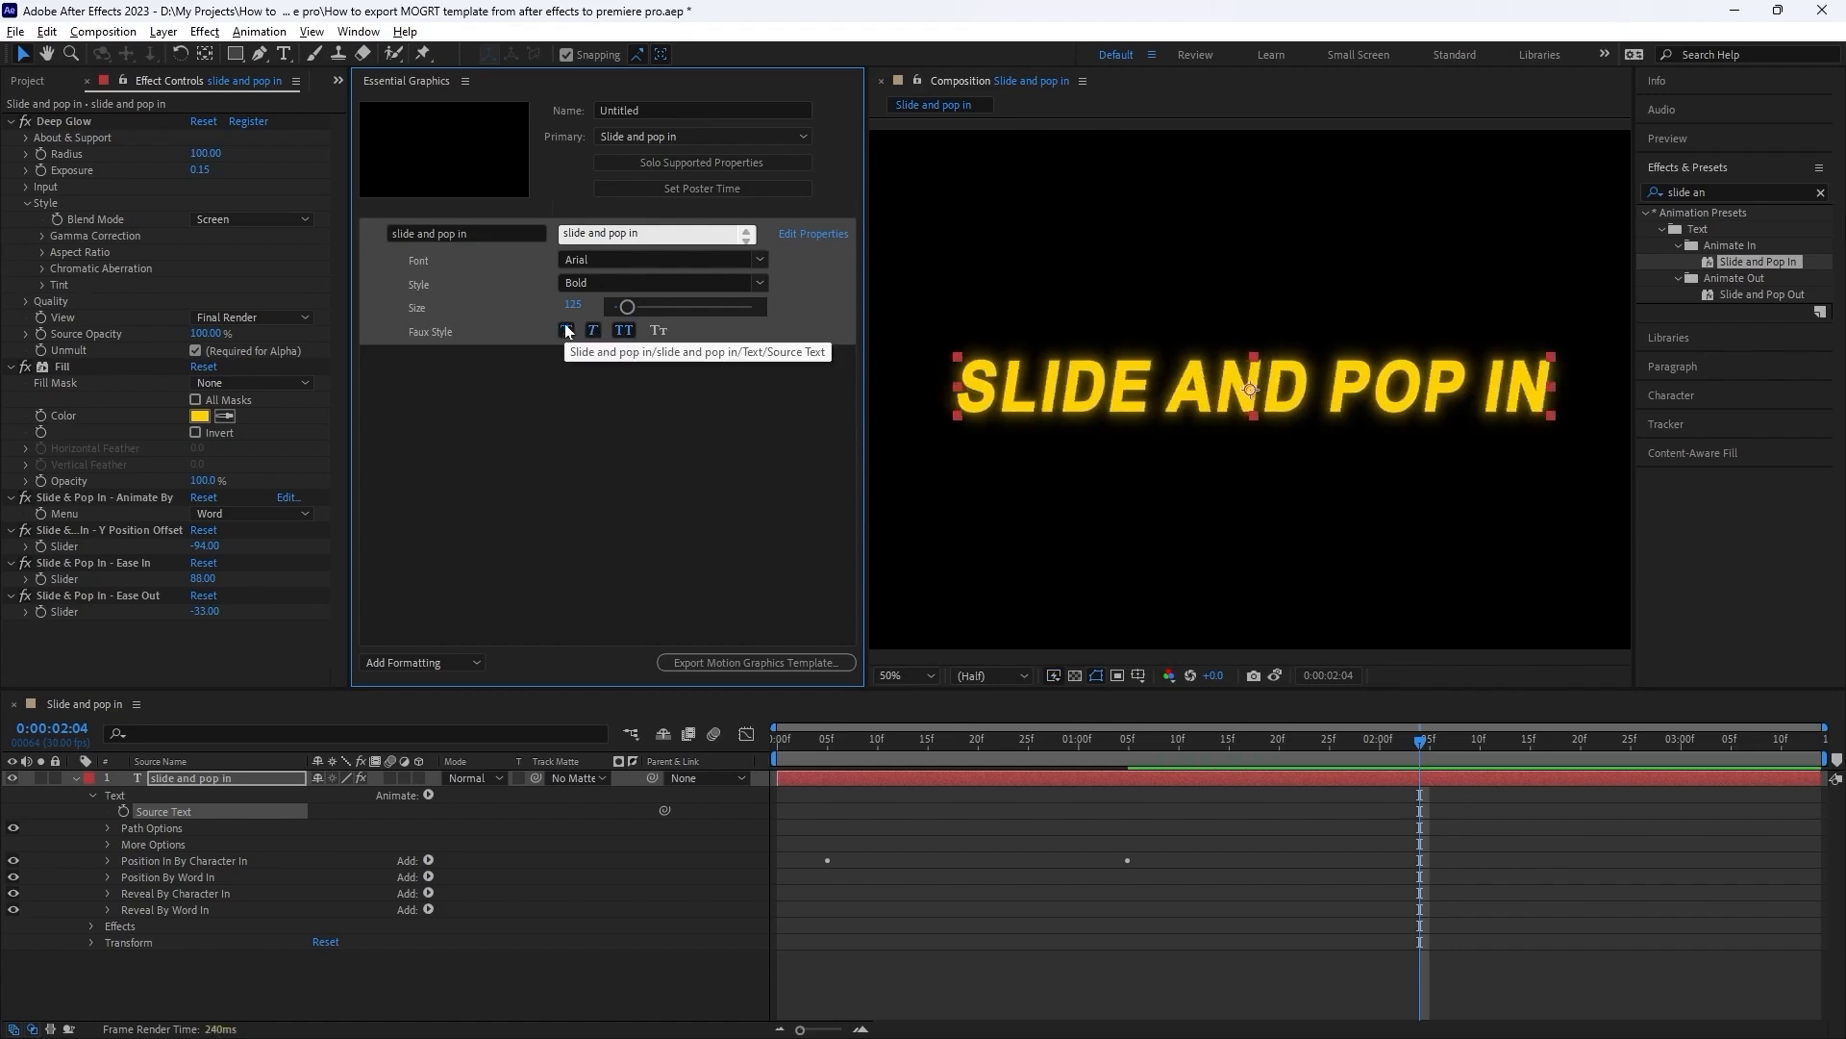
pyautogui.click(566, 332)
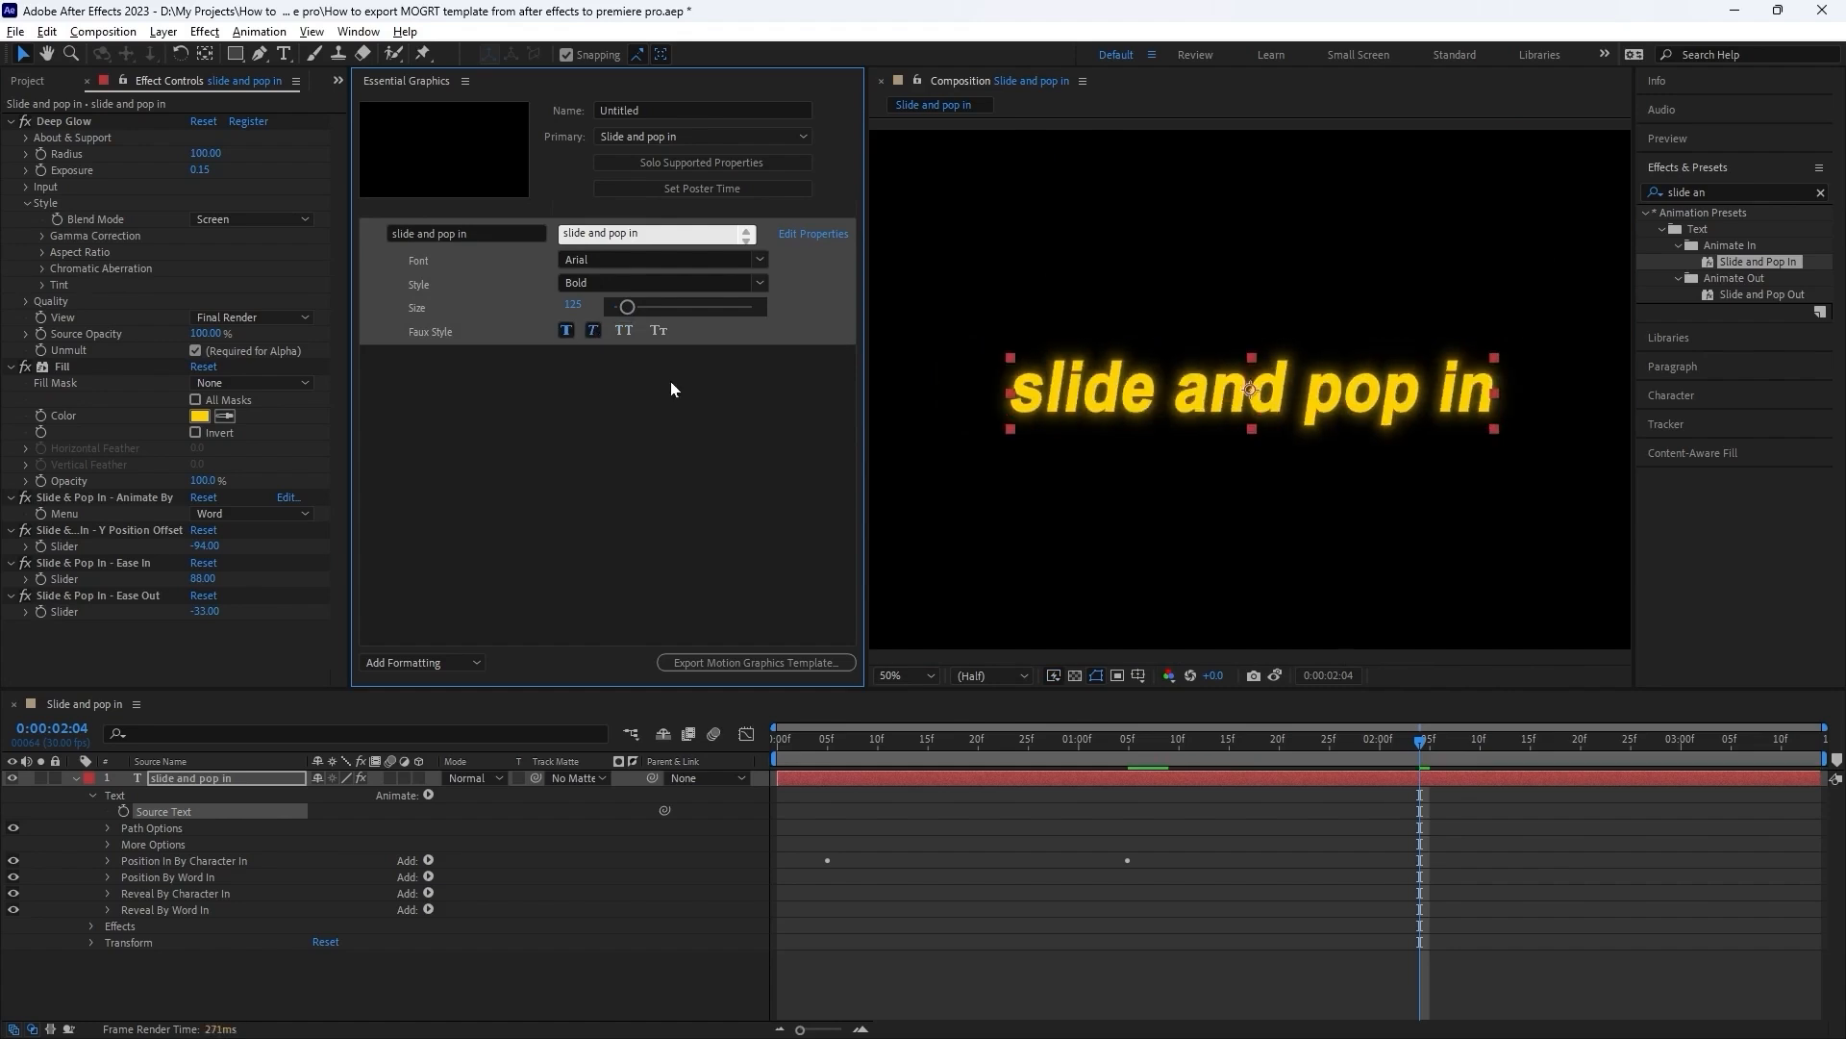
pyautogui.click(594, 331)
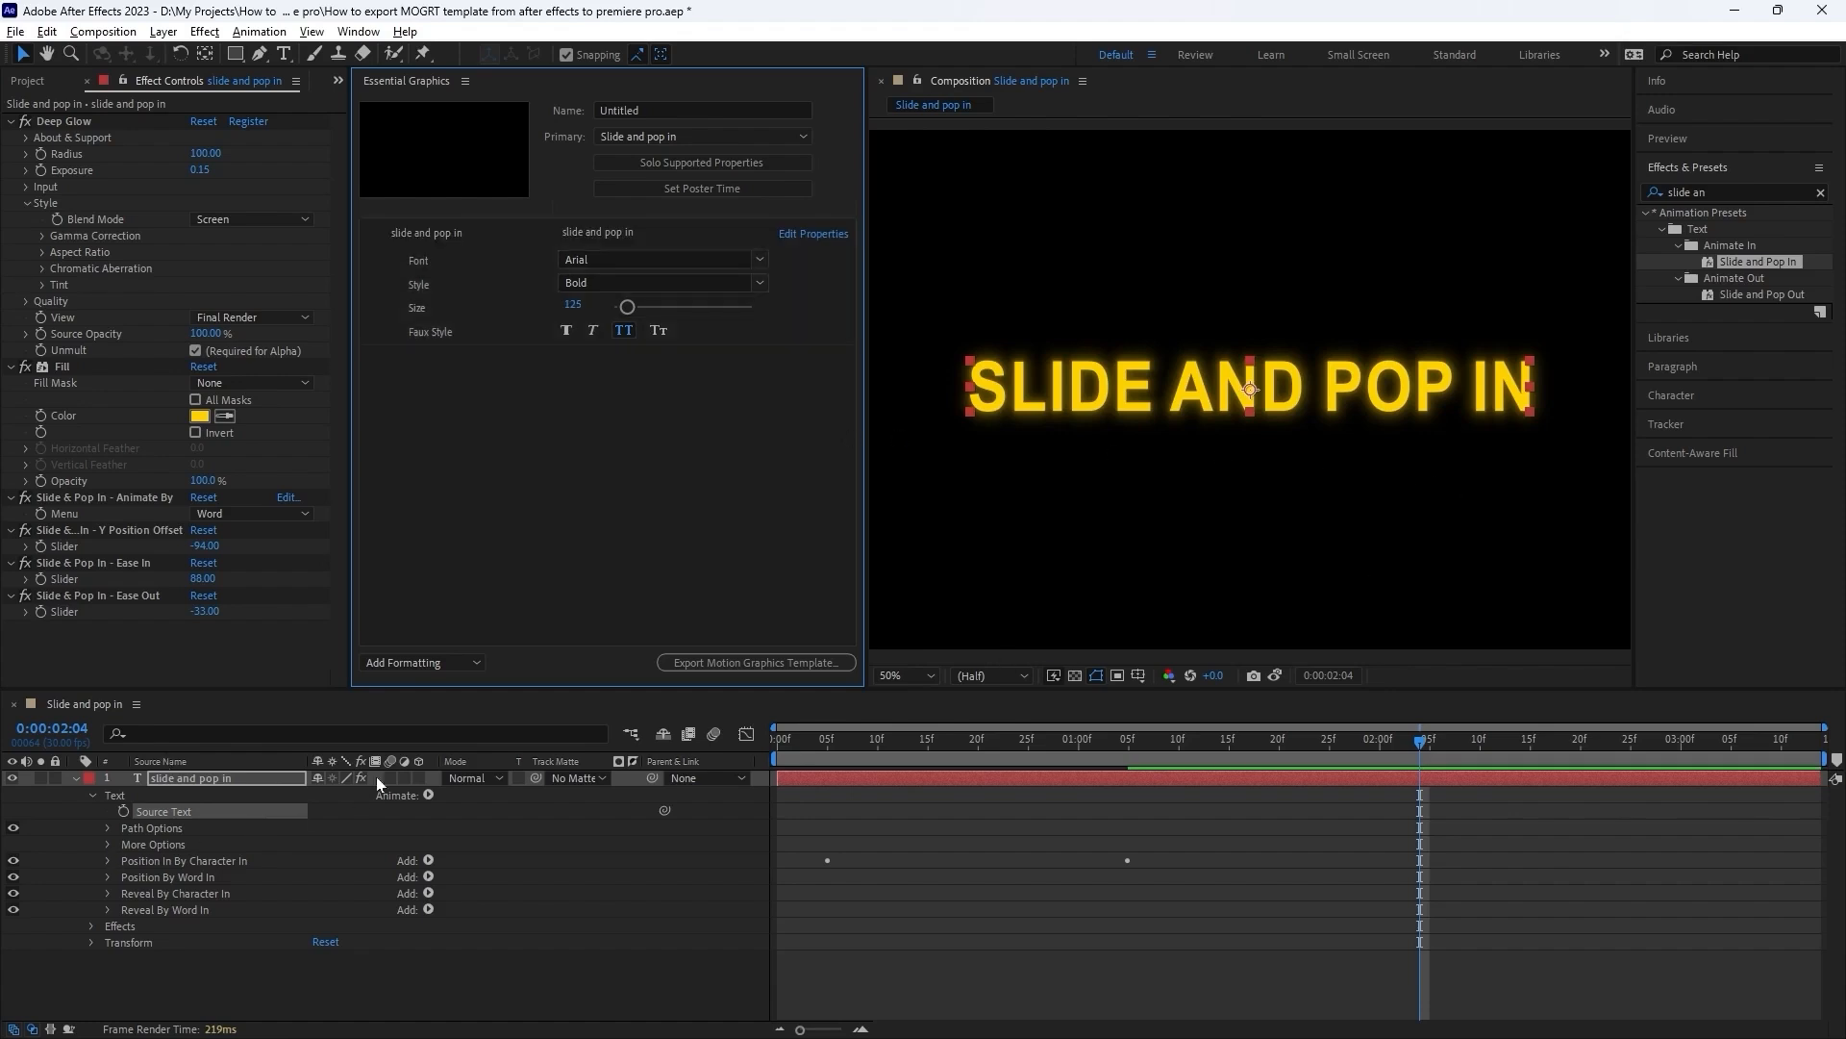
# Add the text layer's Position property to the template and set the poster time at 0:00:02:11.
pyautogui.click(92, 942)
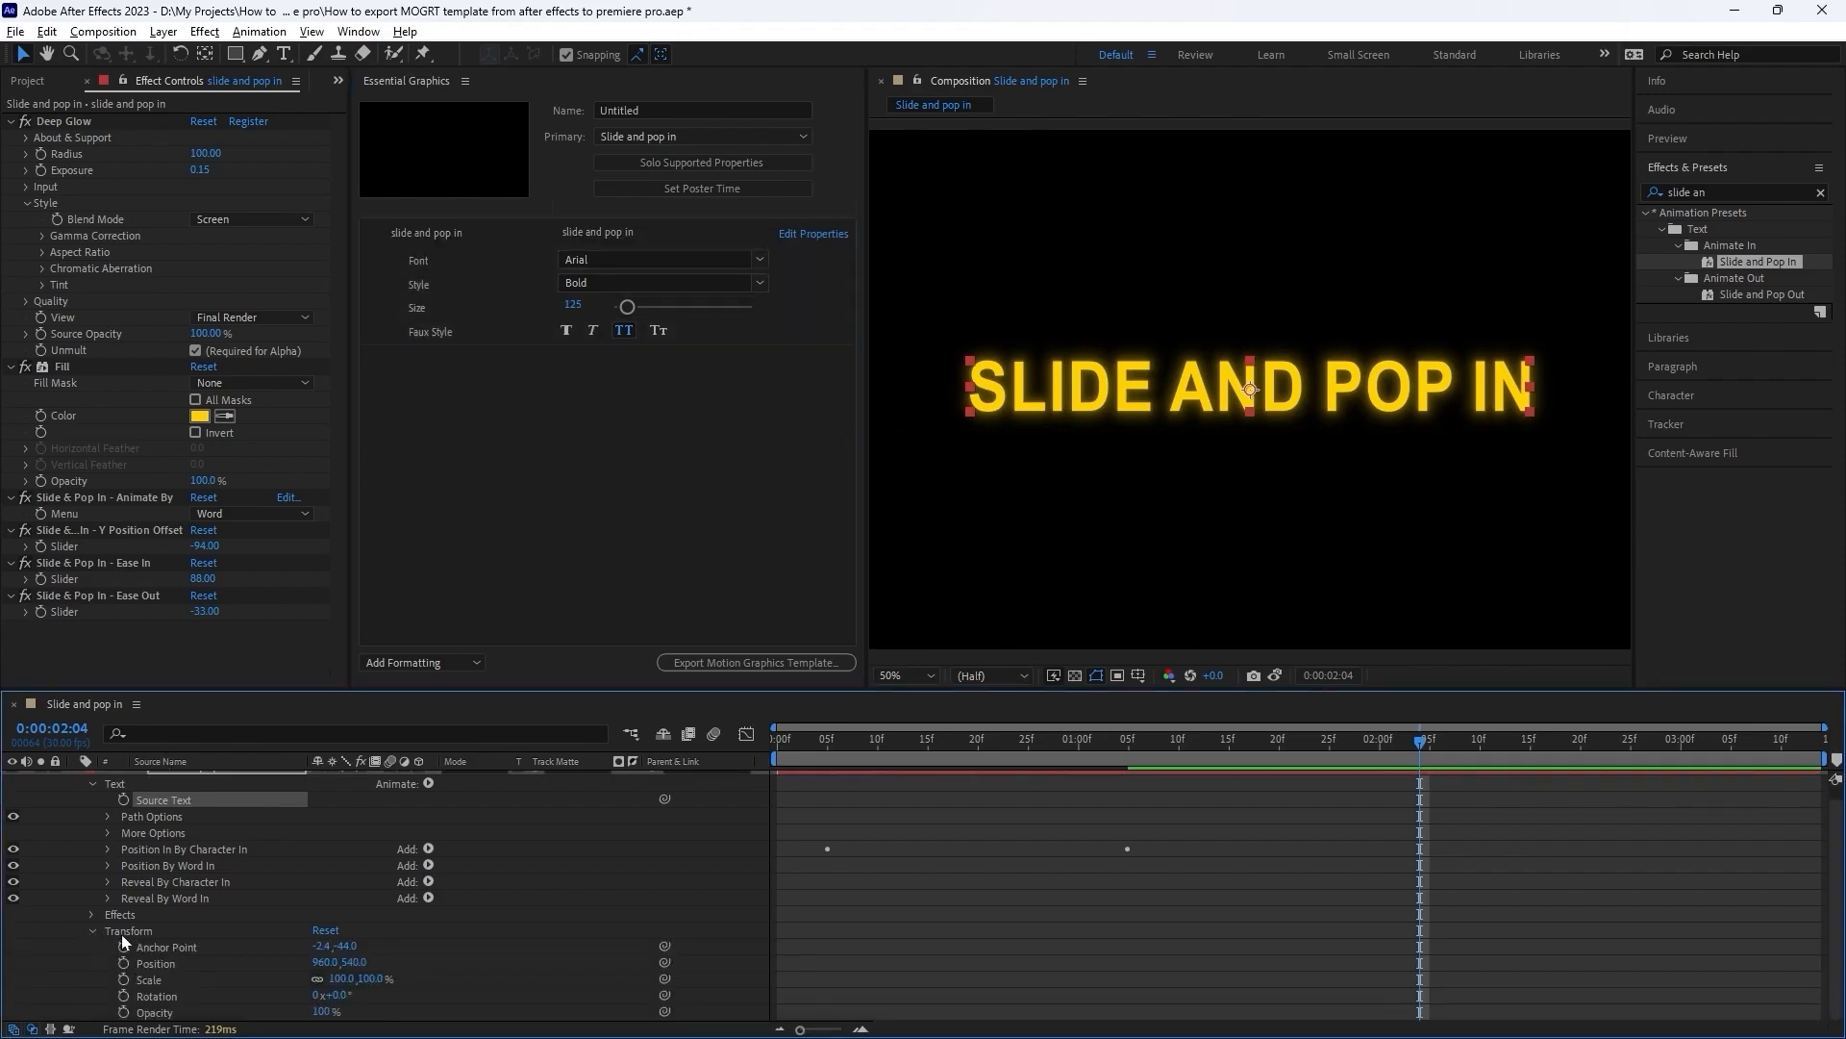
pyautogui.moveTo(163, 962); pyautogui.dragTo(539, 368)
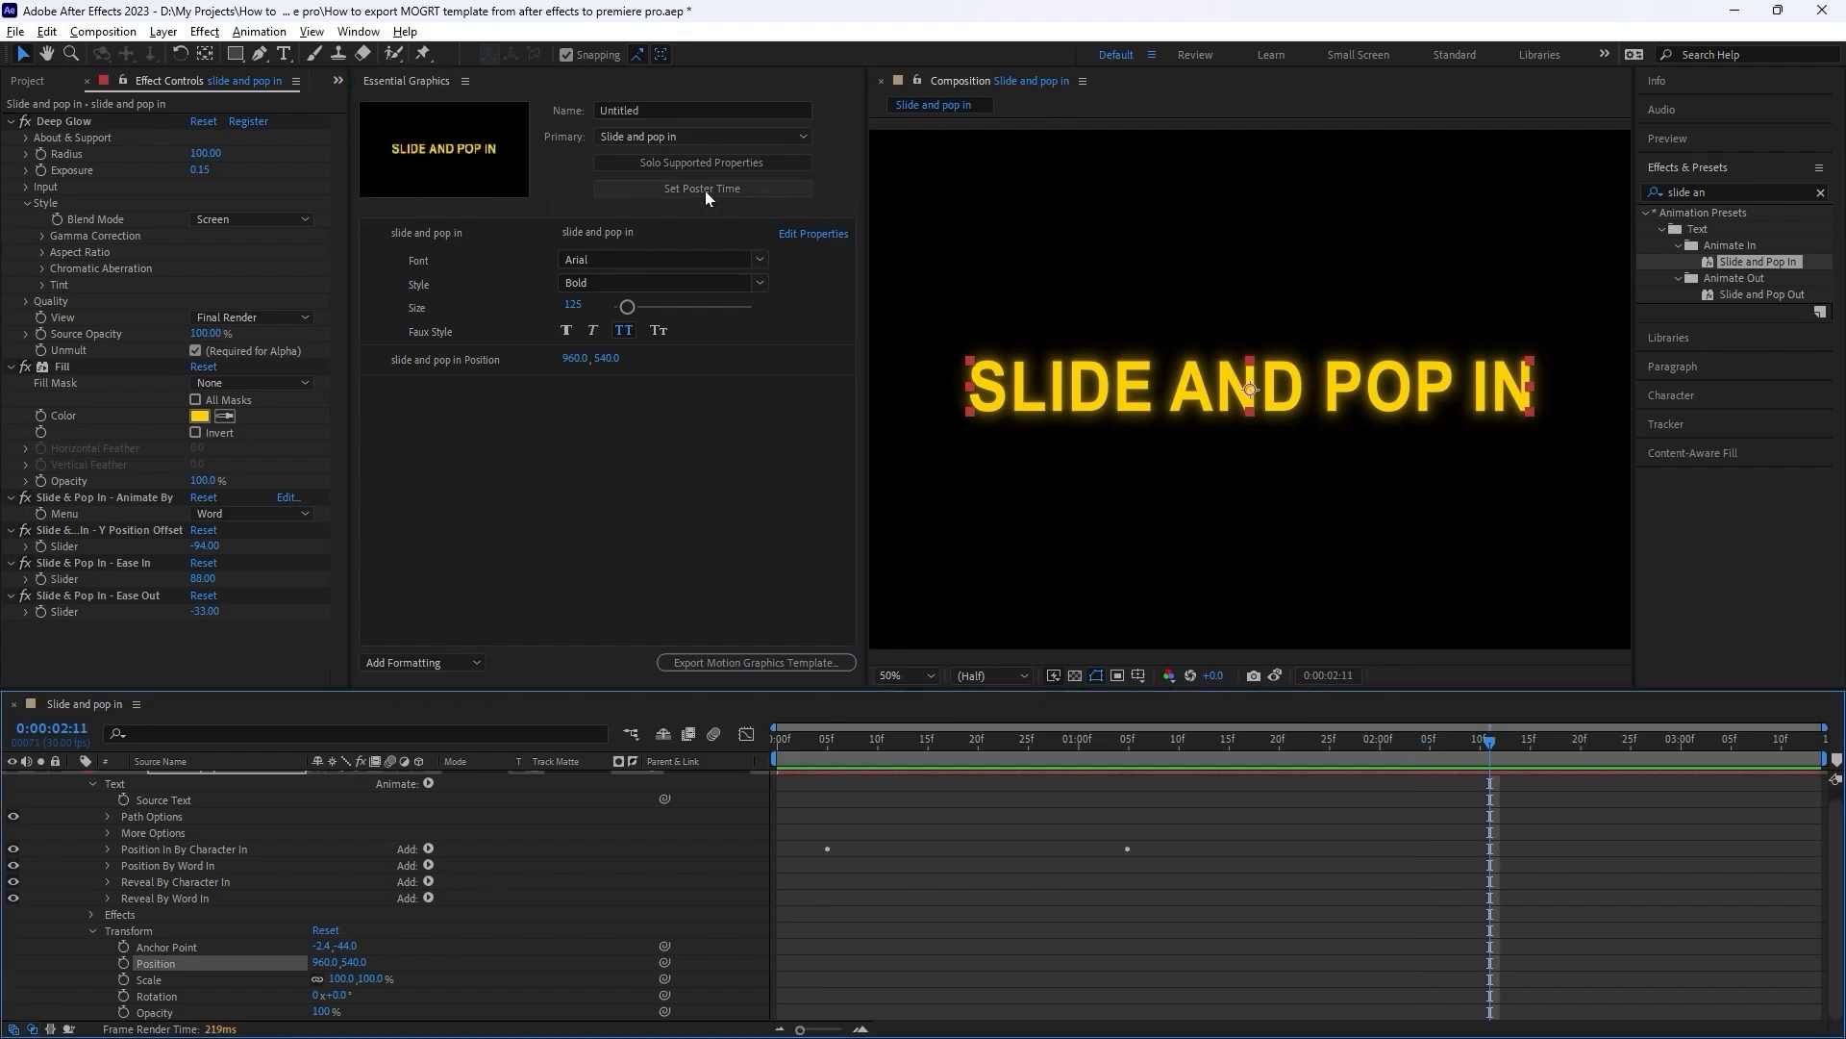
pyautogui.click(706, 191)
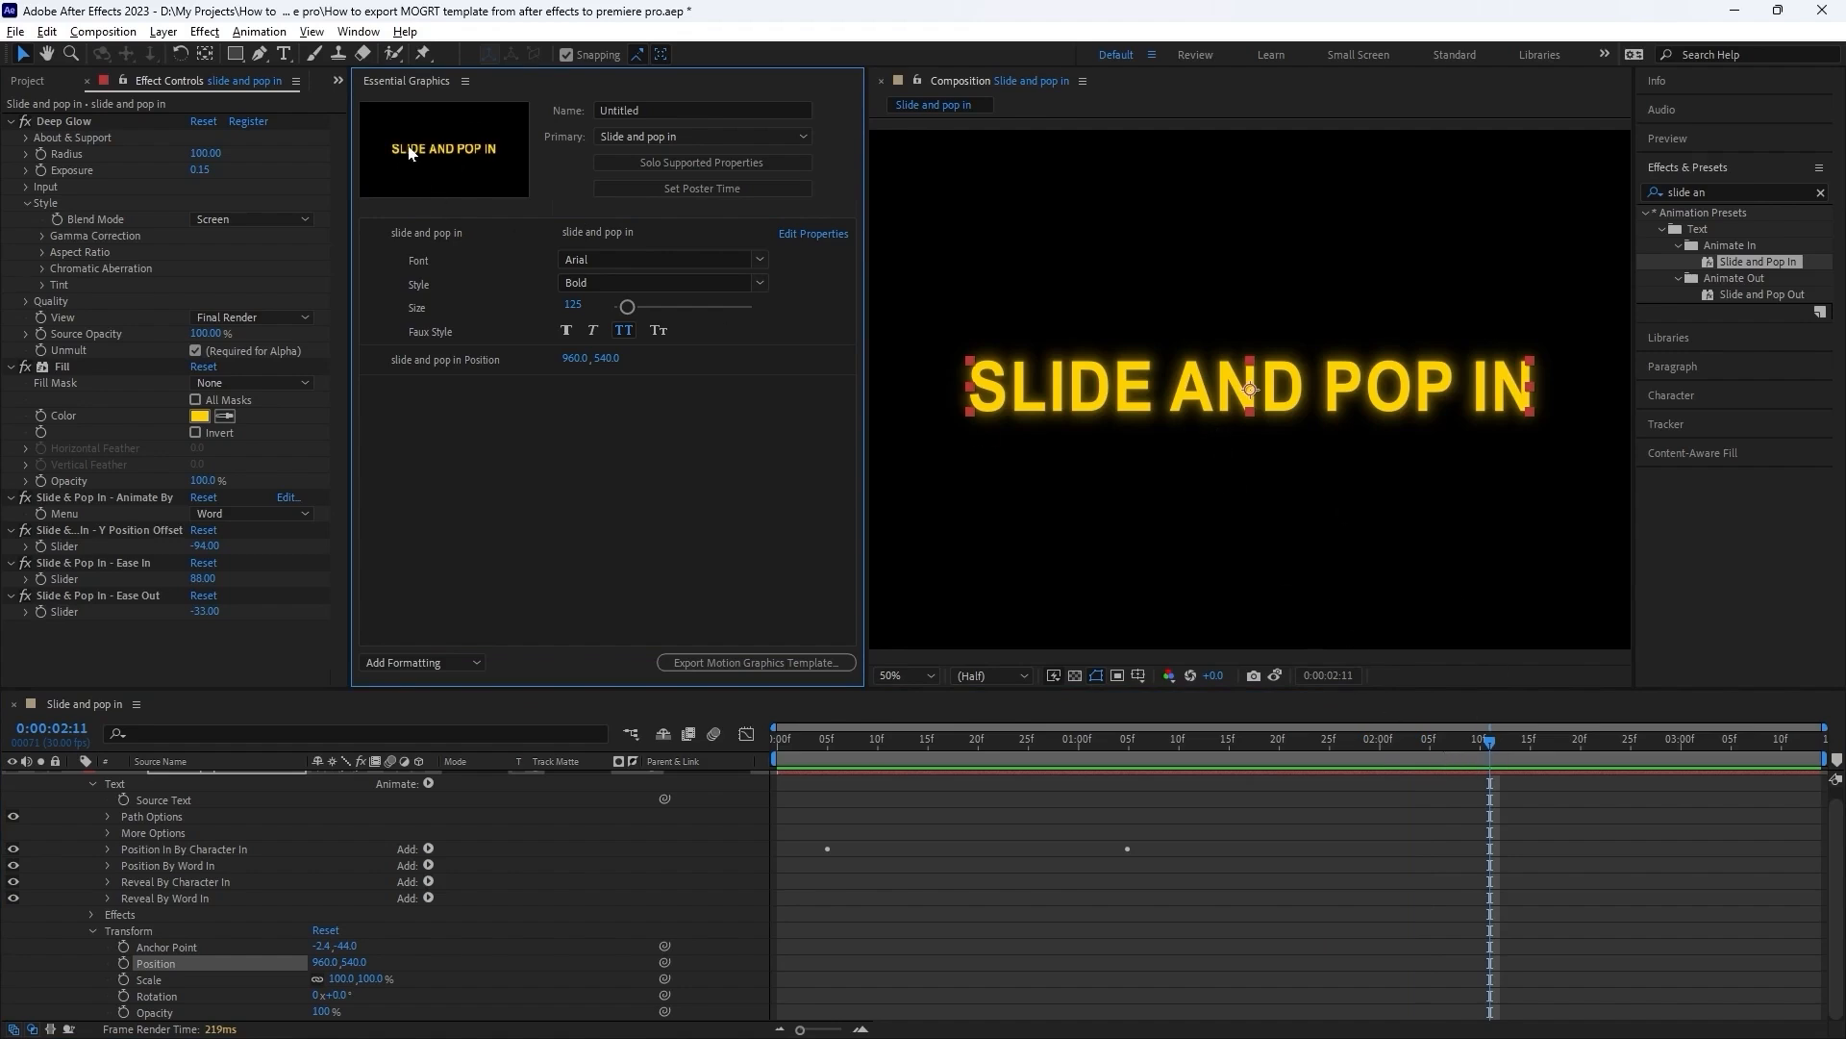
# Solo the supported properties and add the text layer's Scale to the template controls.
pyautogui.click(710, 164)
pyautogui.scroll(-6, 185, 849)
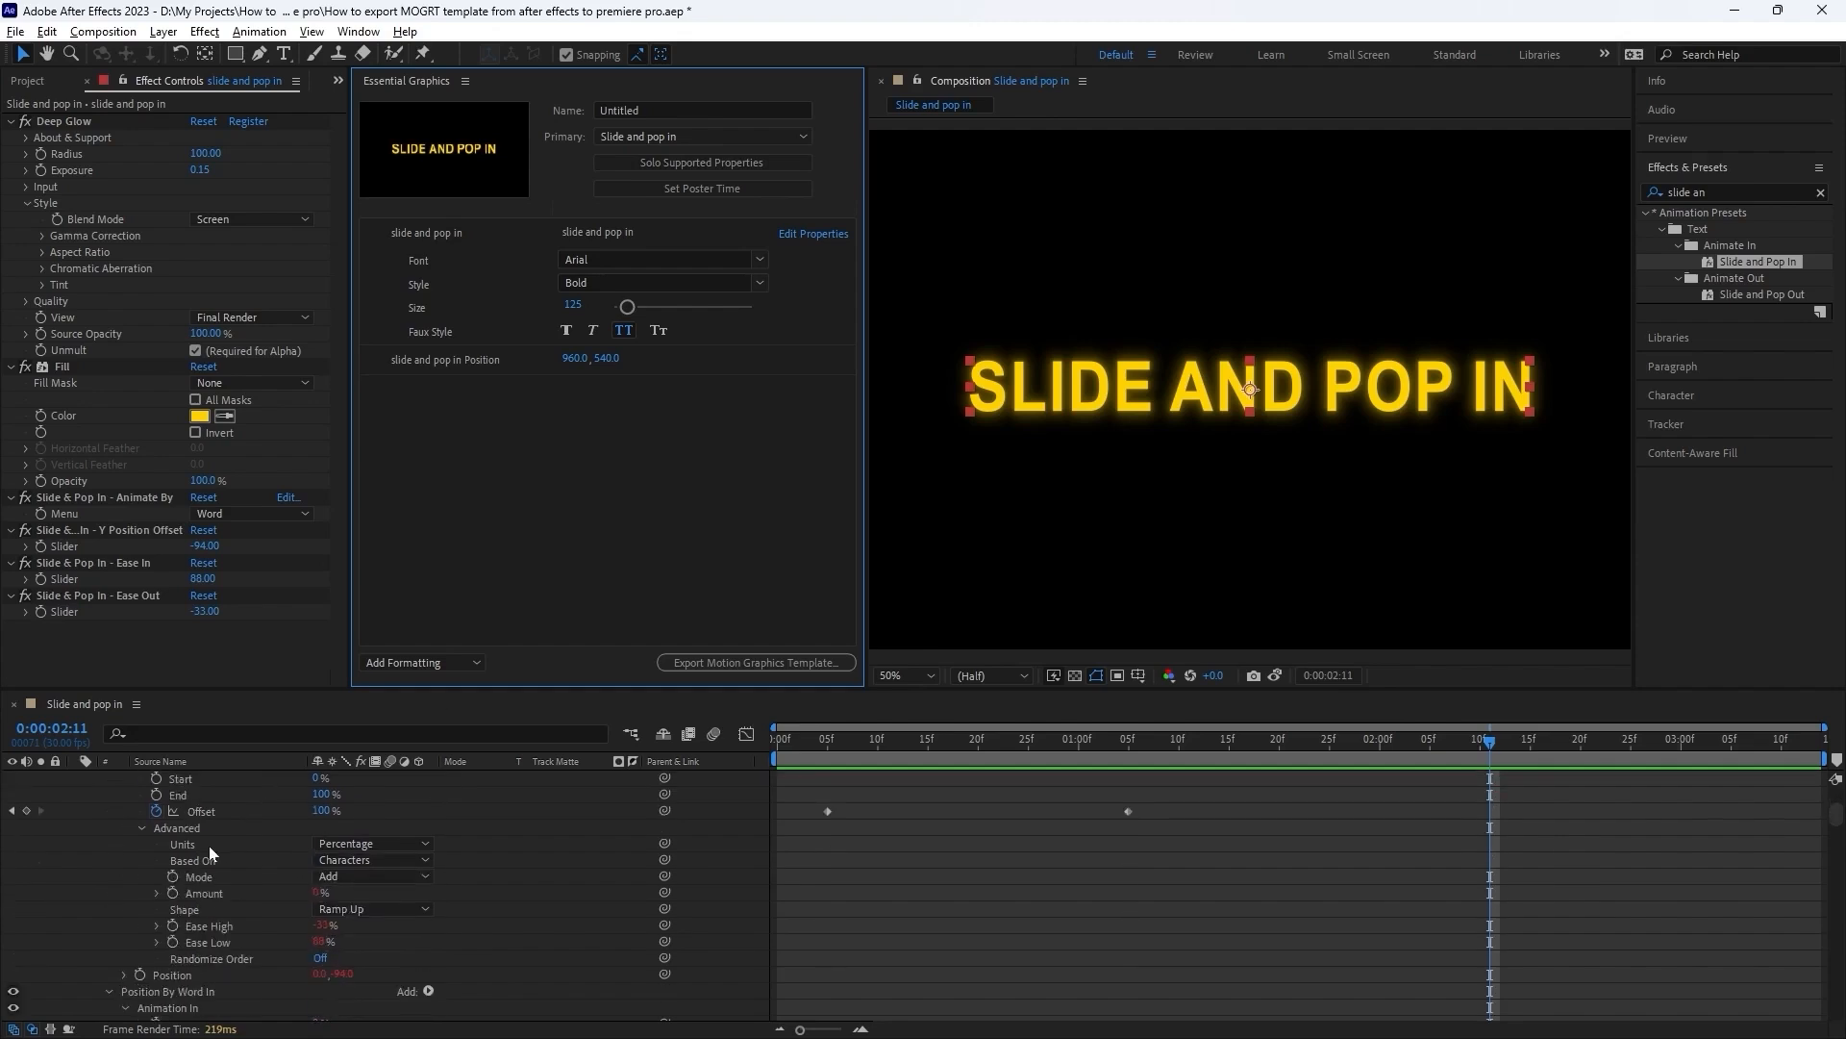
pyautogui.moveTo(581, 717); pyautogui.dragTo(581, 569)
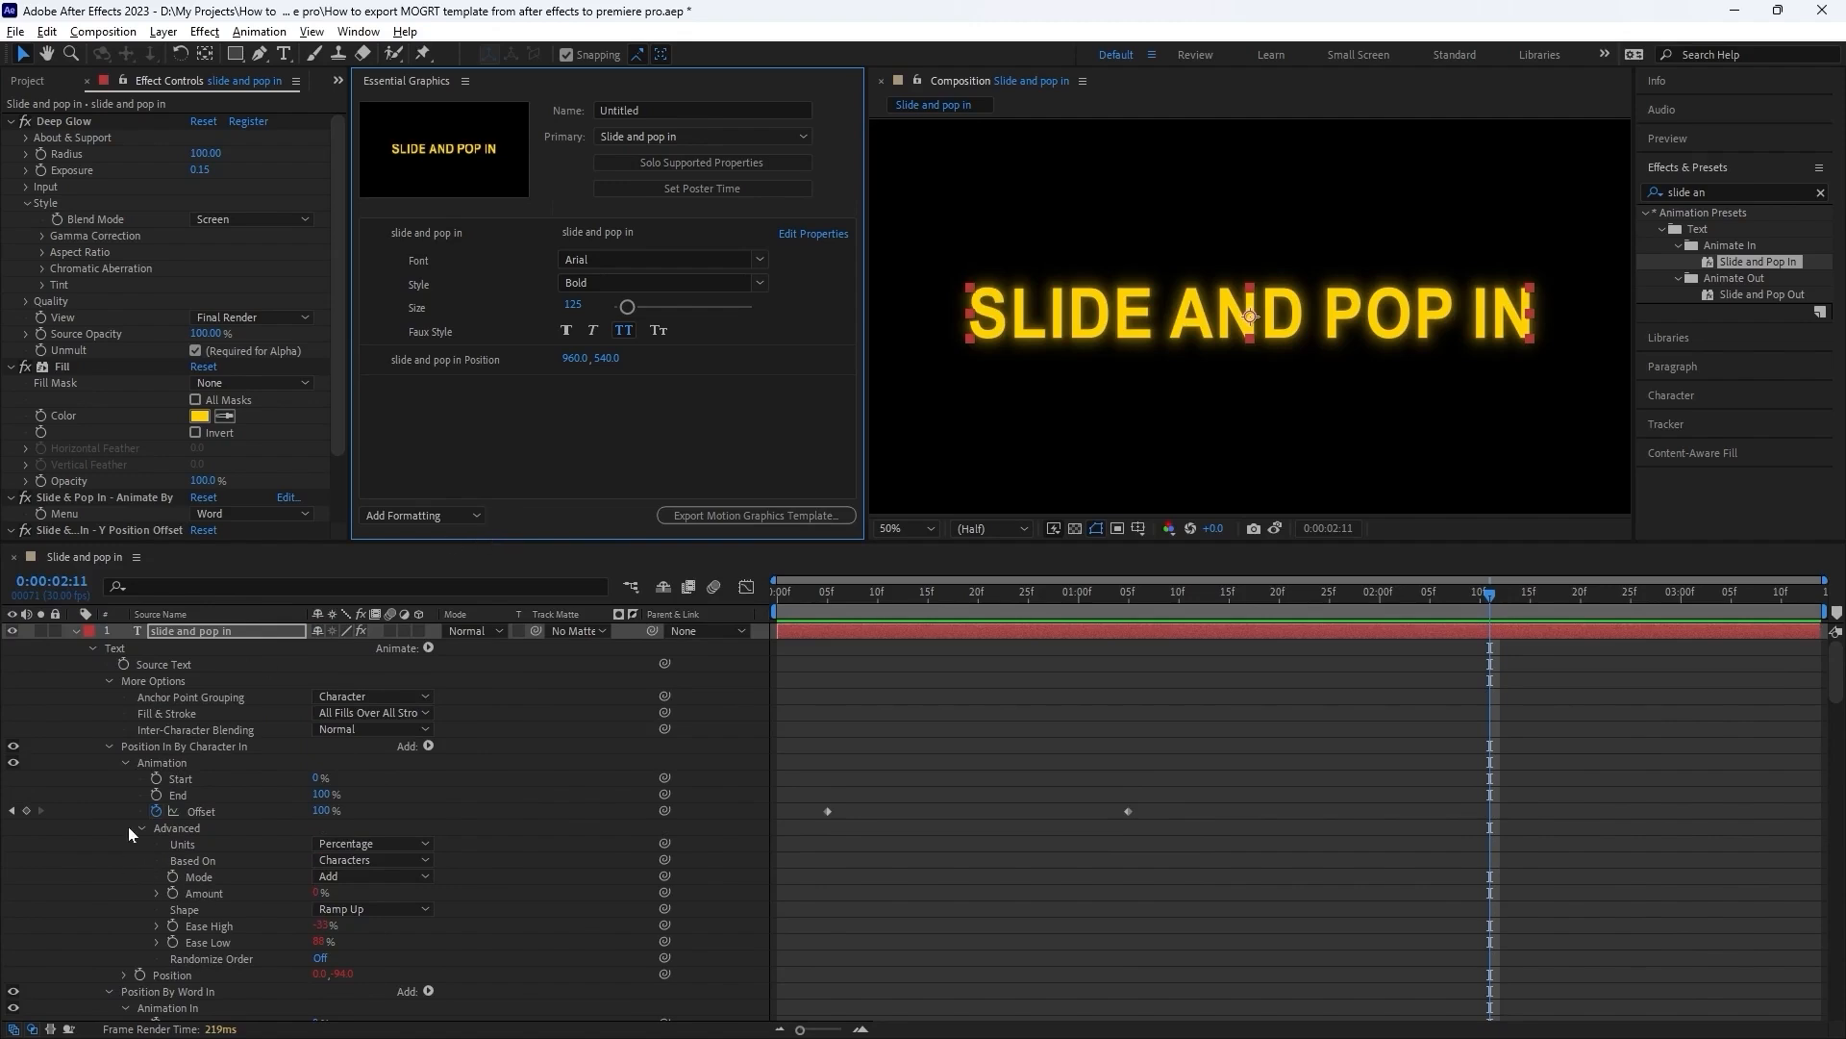
pyautogui.click(90, 648)
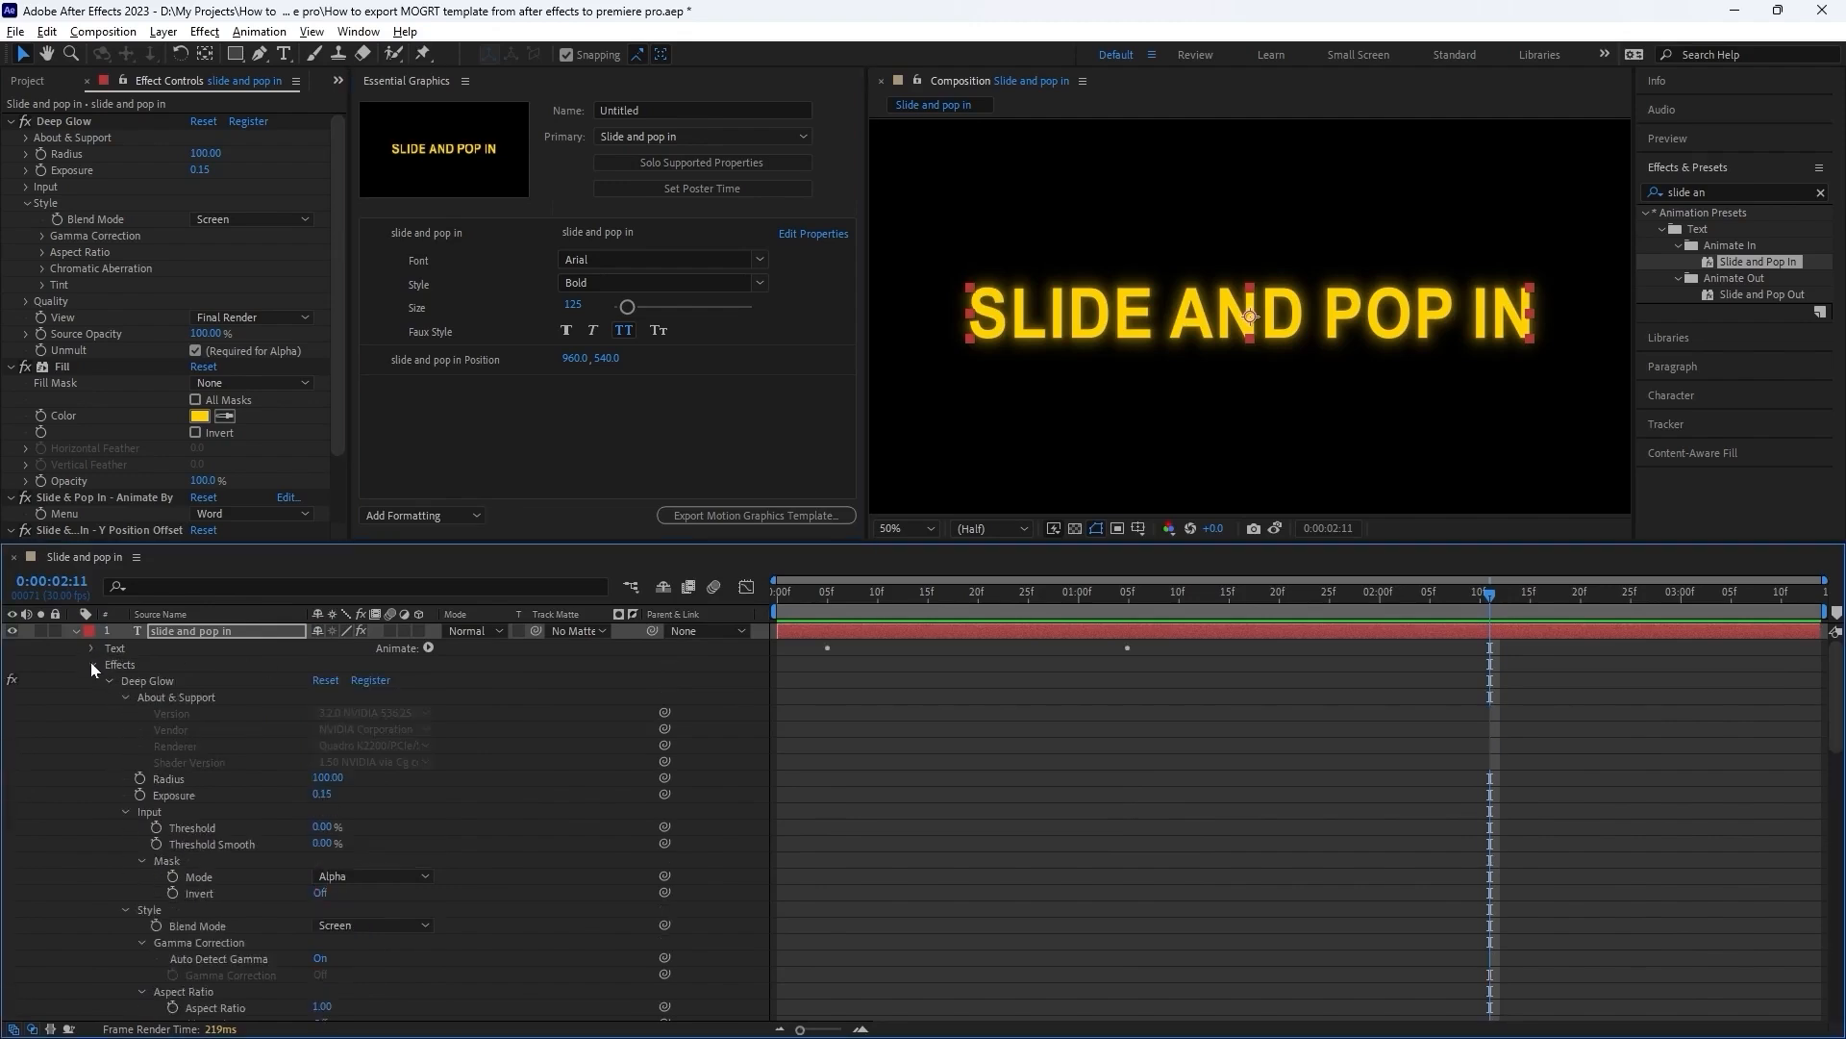
pyautogui.moveTo(153, 731); pyautogui.dragTo(482, 412)
pyautogui.click(540, 412)
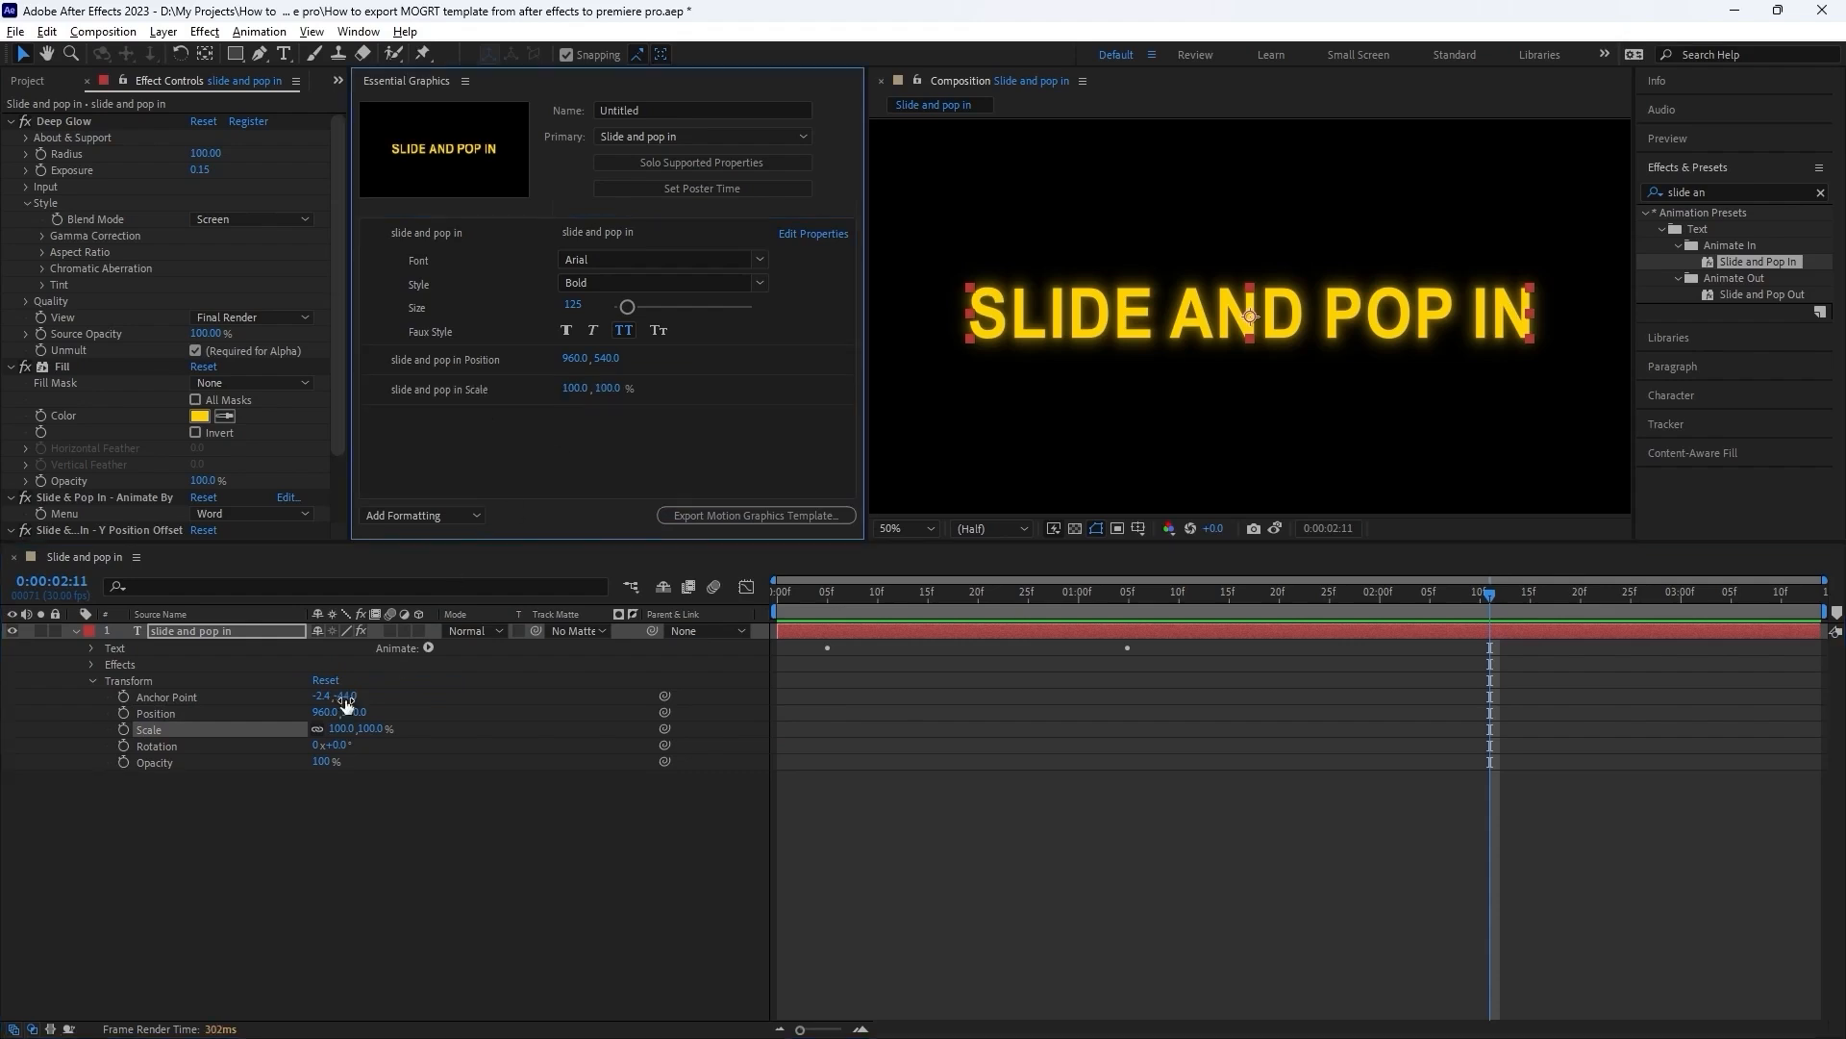
# Add Deep Glow's Radius and Exposure to the template and adjust them to about 110.5 and 0.20.
pyautogui.click(92, 681)
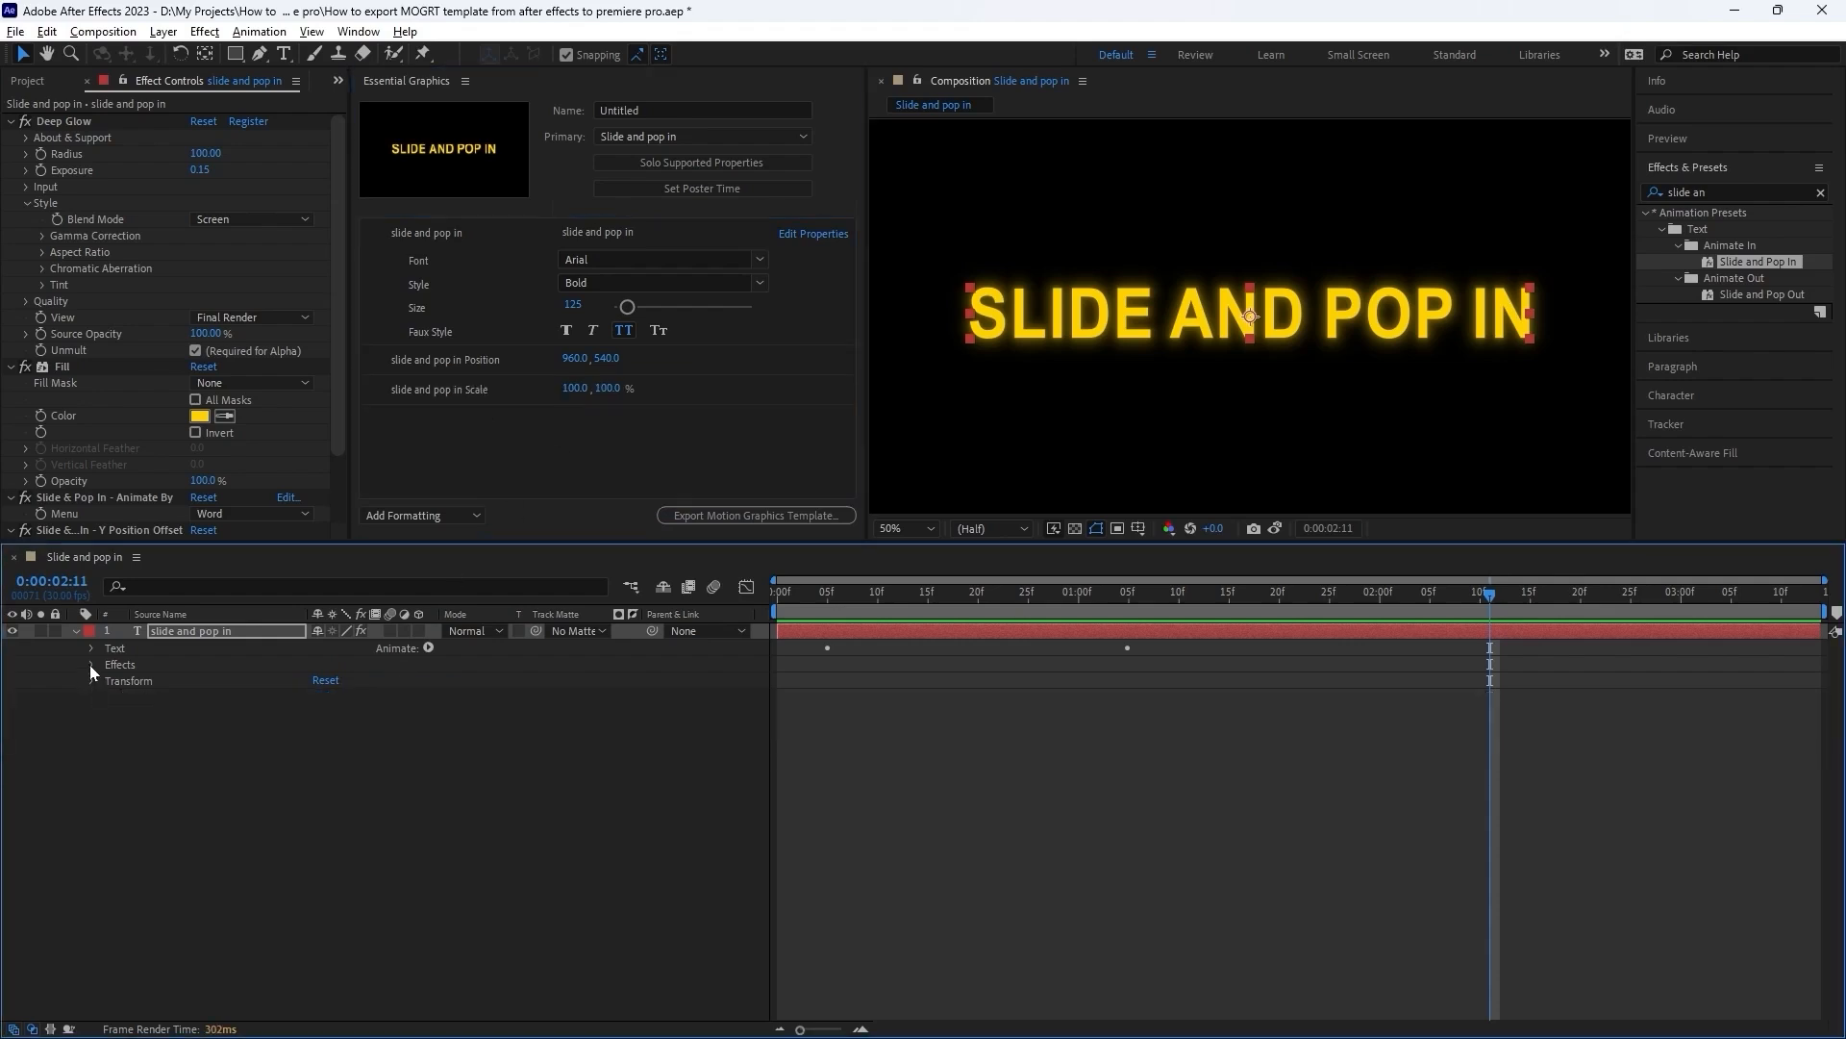
pyautogui.click(91, 664)
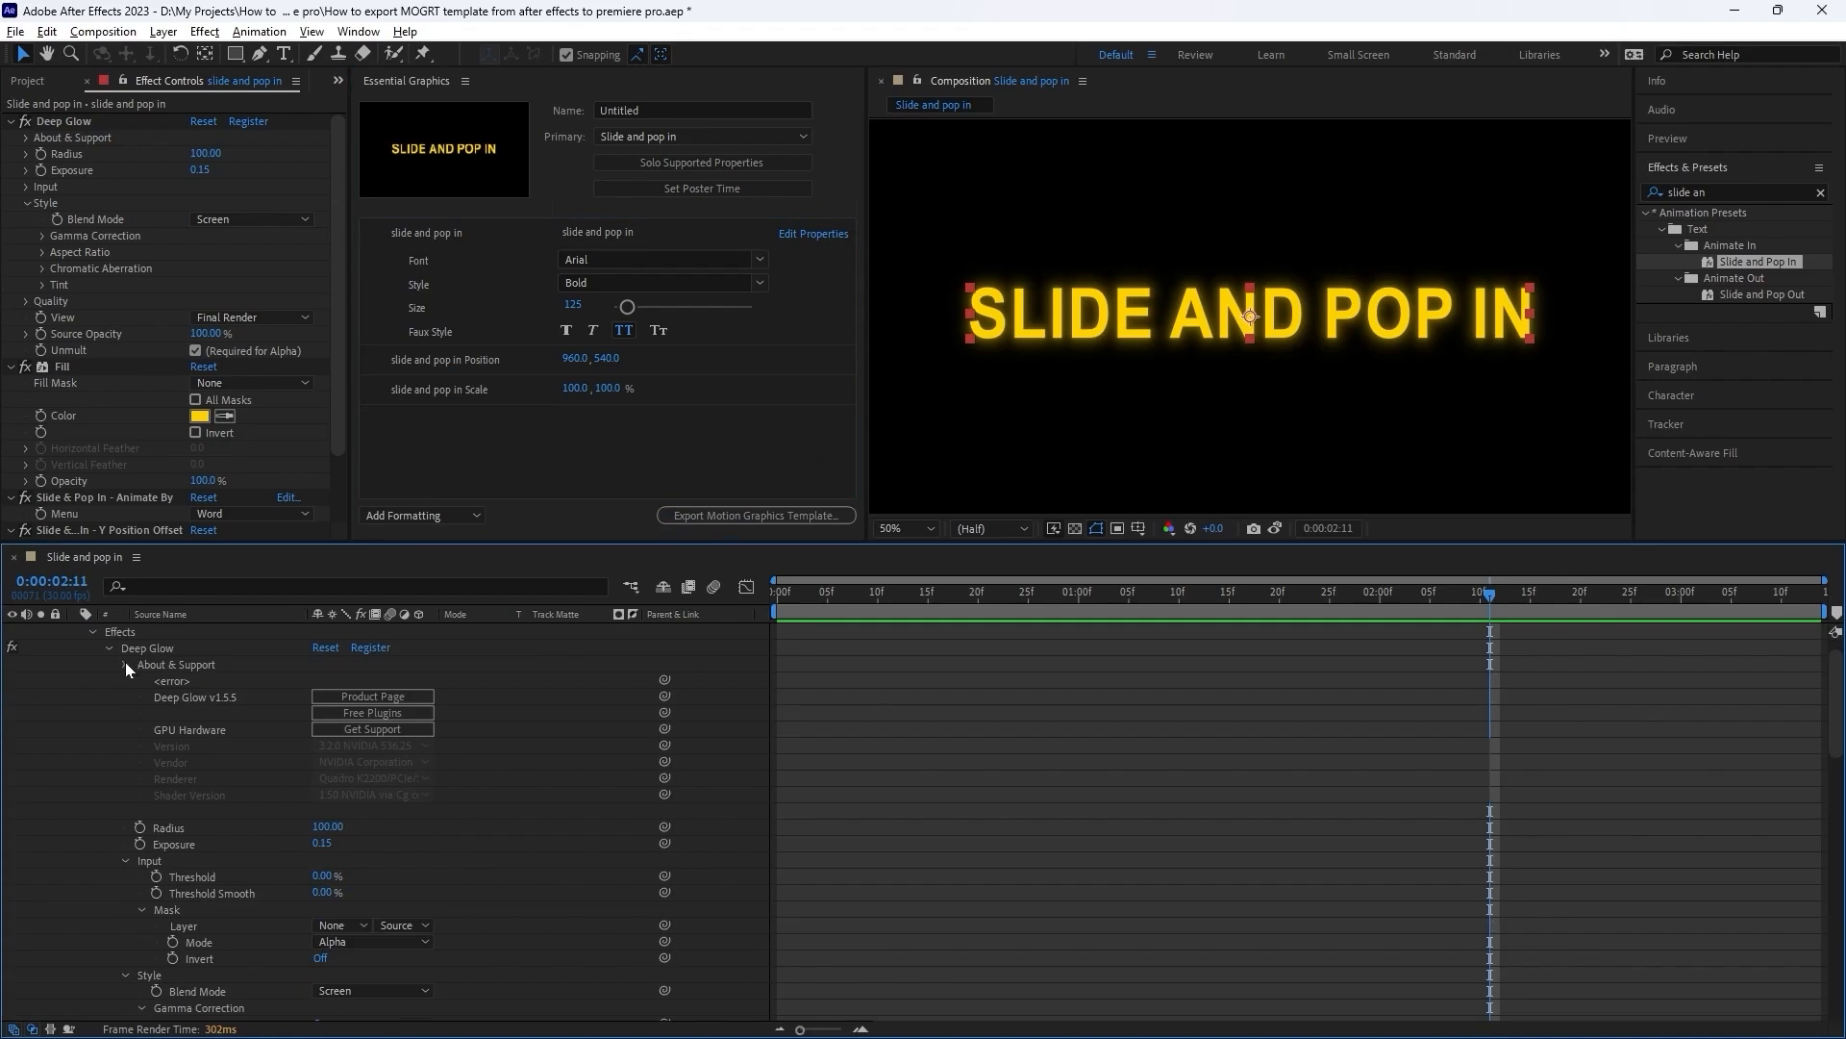
pyautogui.click(125, 663)
pyautogui.click(125, 712)
pyautogui.click(192, 682)
pyautogui.click(187, 701)
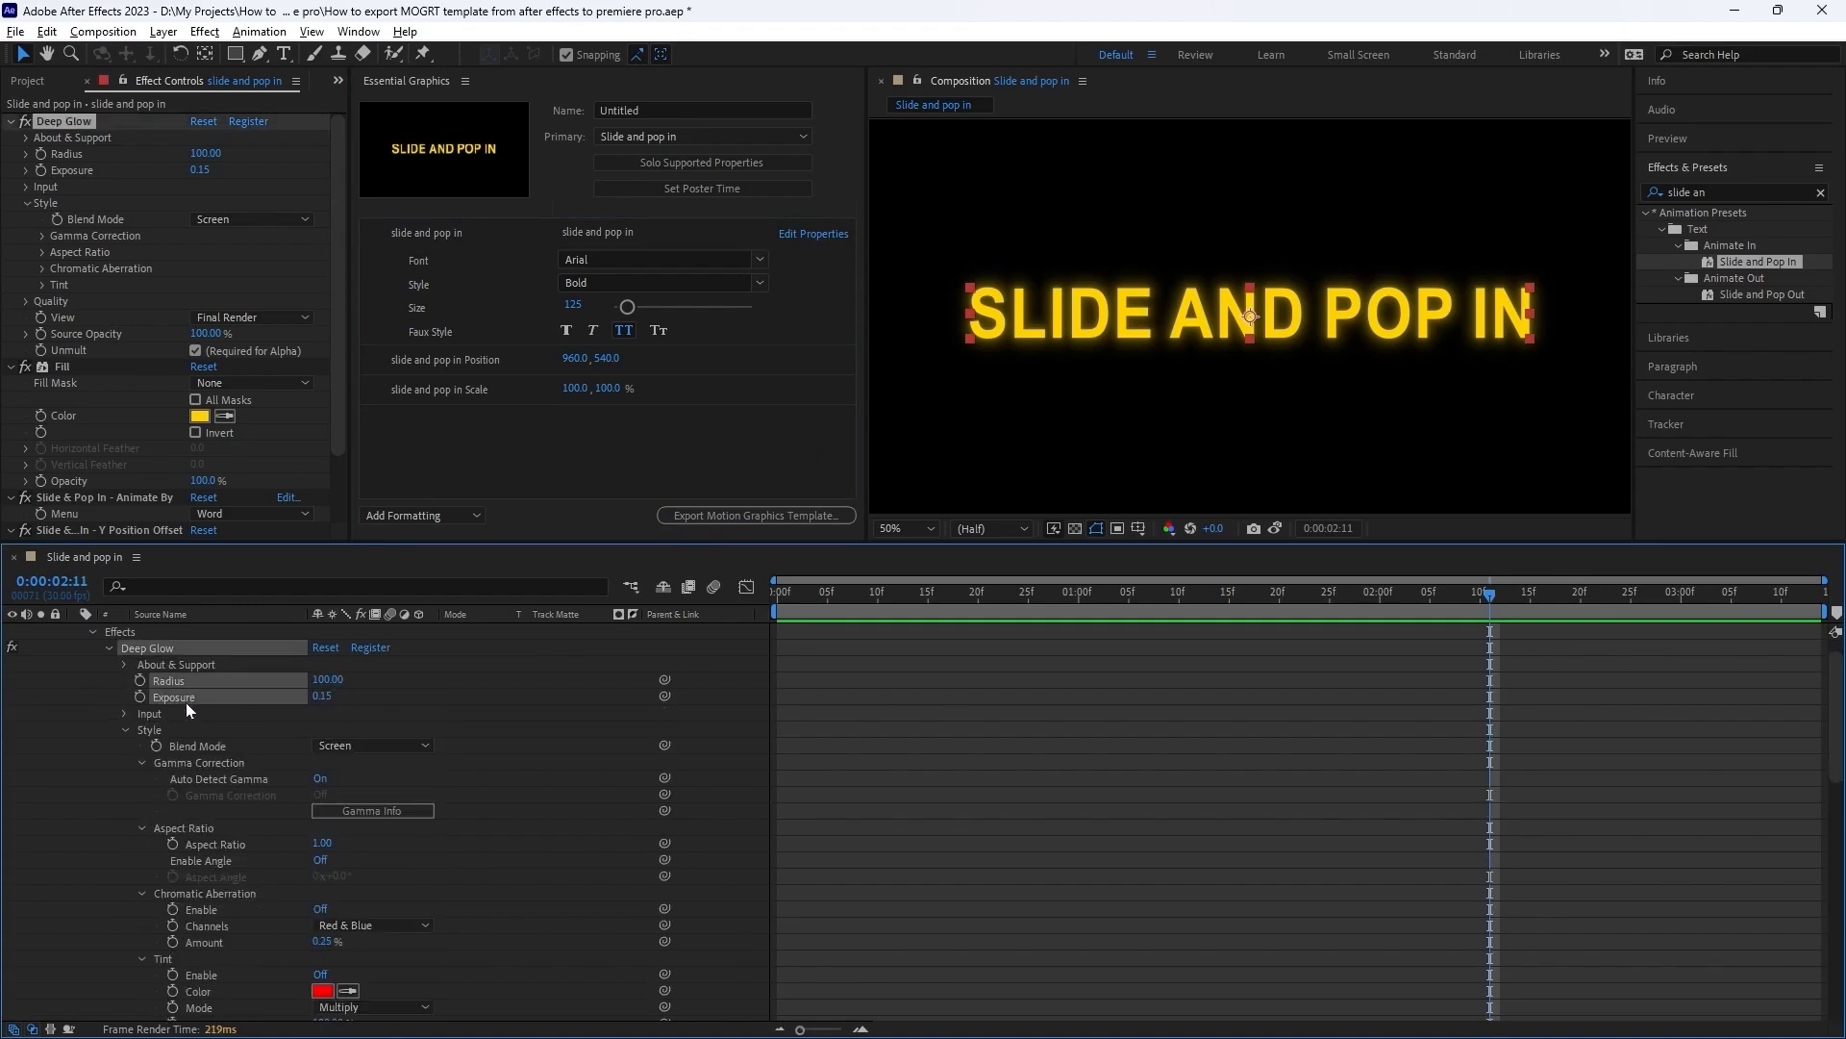
pyautogui.click(188, 683)
pyautogui.moveTo(190, 682); pyautogui.dragTo(529, 469)
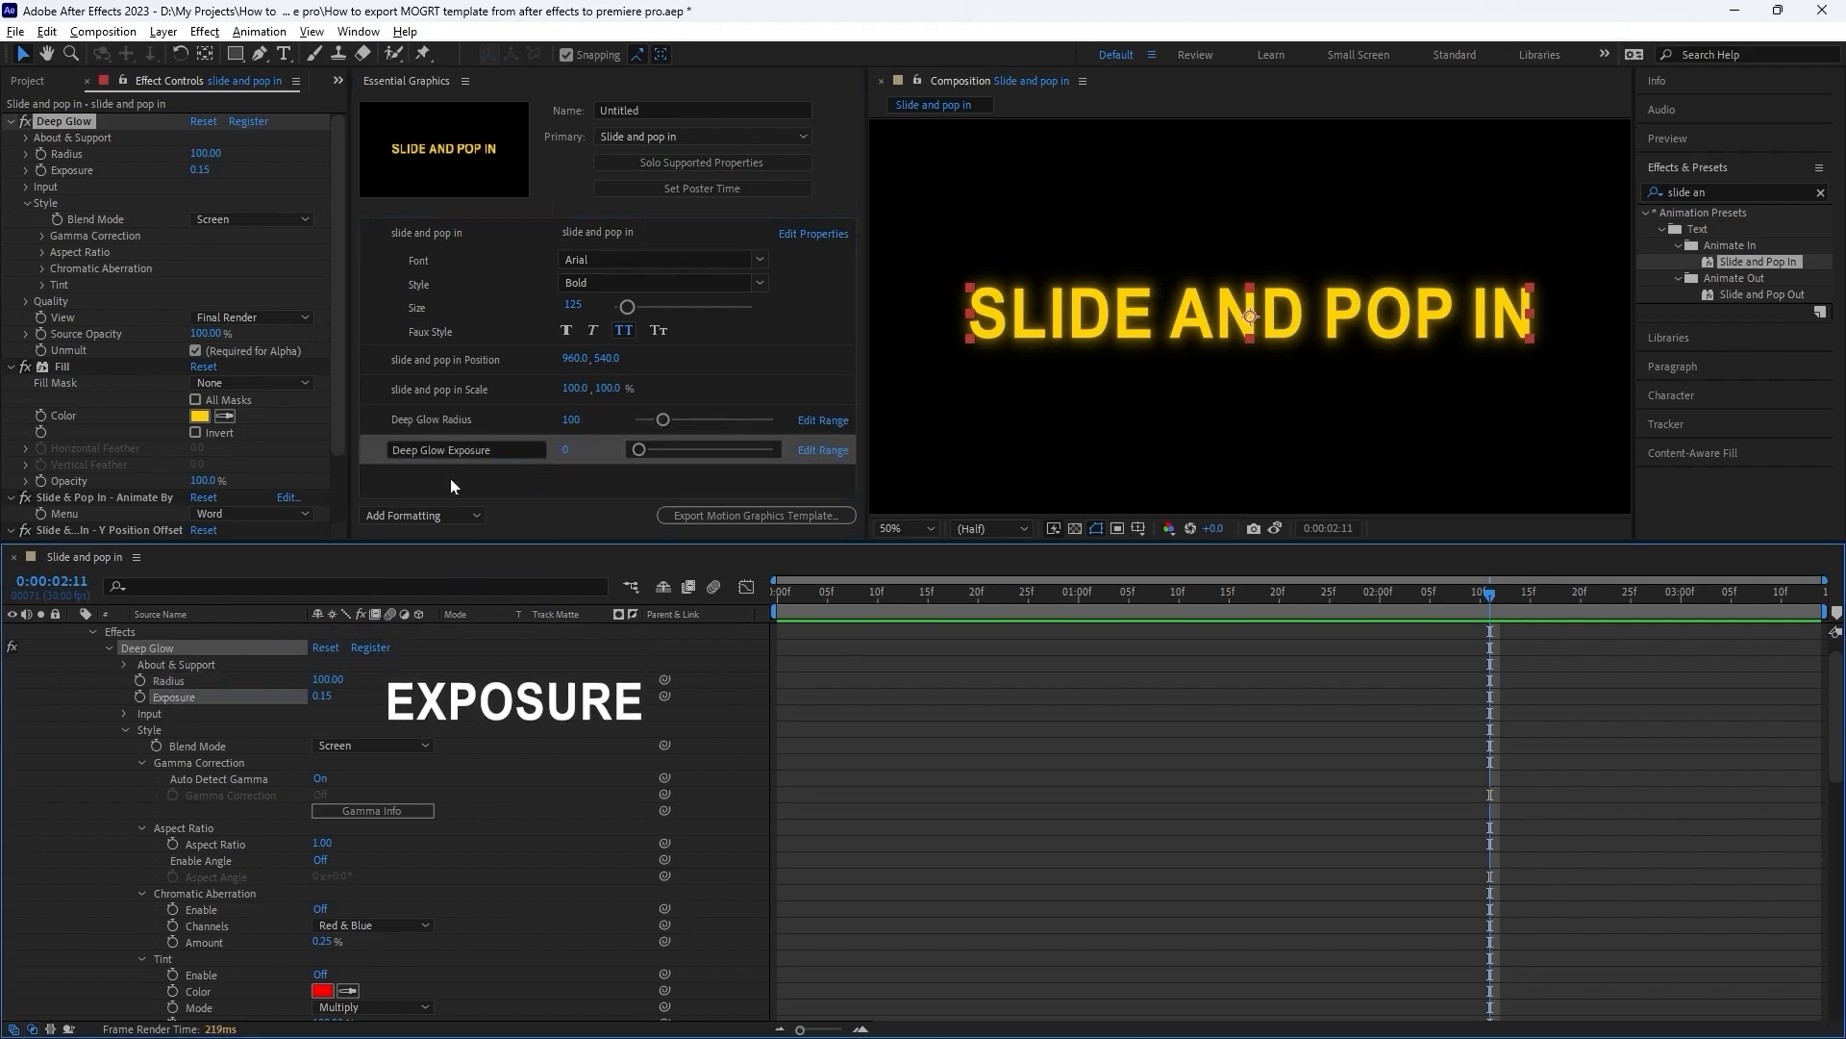
pyautogui.moveTo(663, 420)
pyautogui.mouseDown()
pyautogui.moveTo(685, 419)
pyautogui.moveTo(667, 419)
pyautogui.mouseUp()
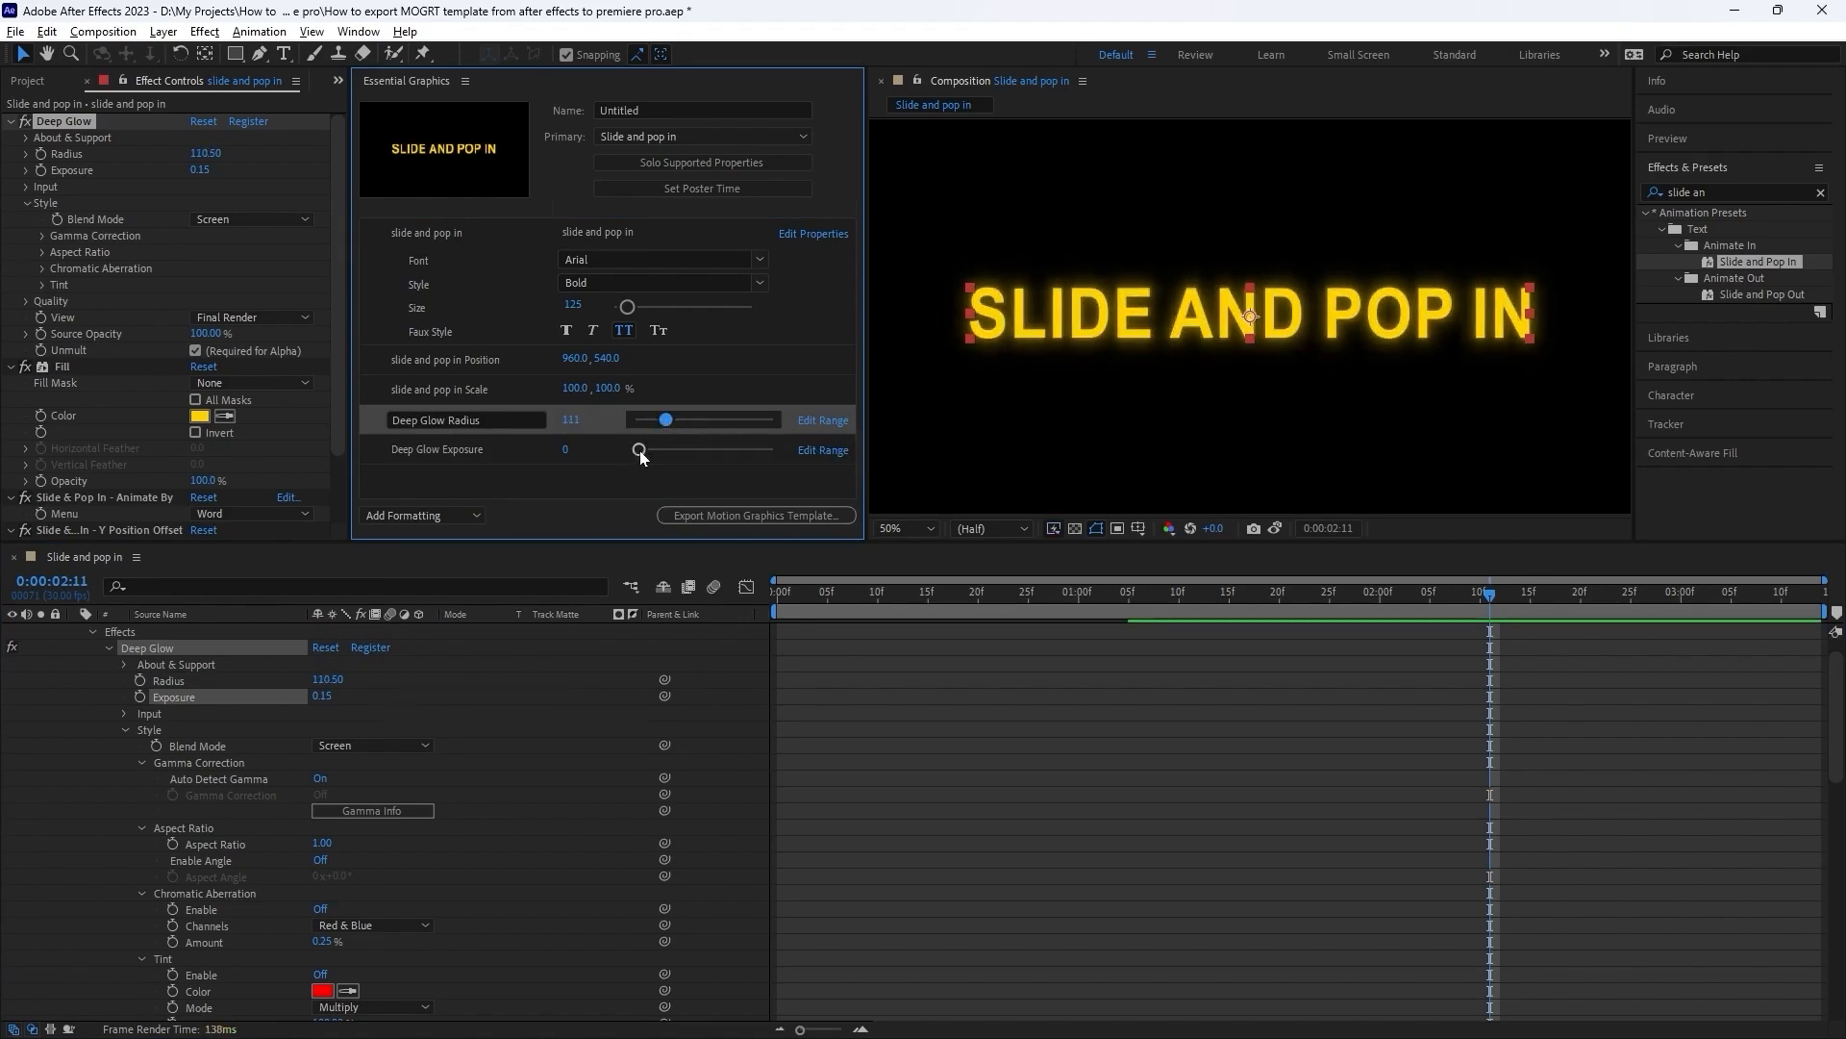
pyautogui.moveTo(641, 456); pyautogui.dragTo(641, 453)
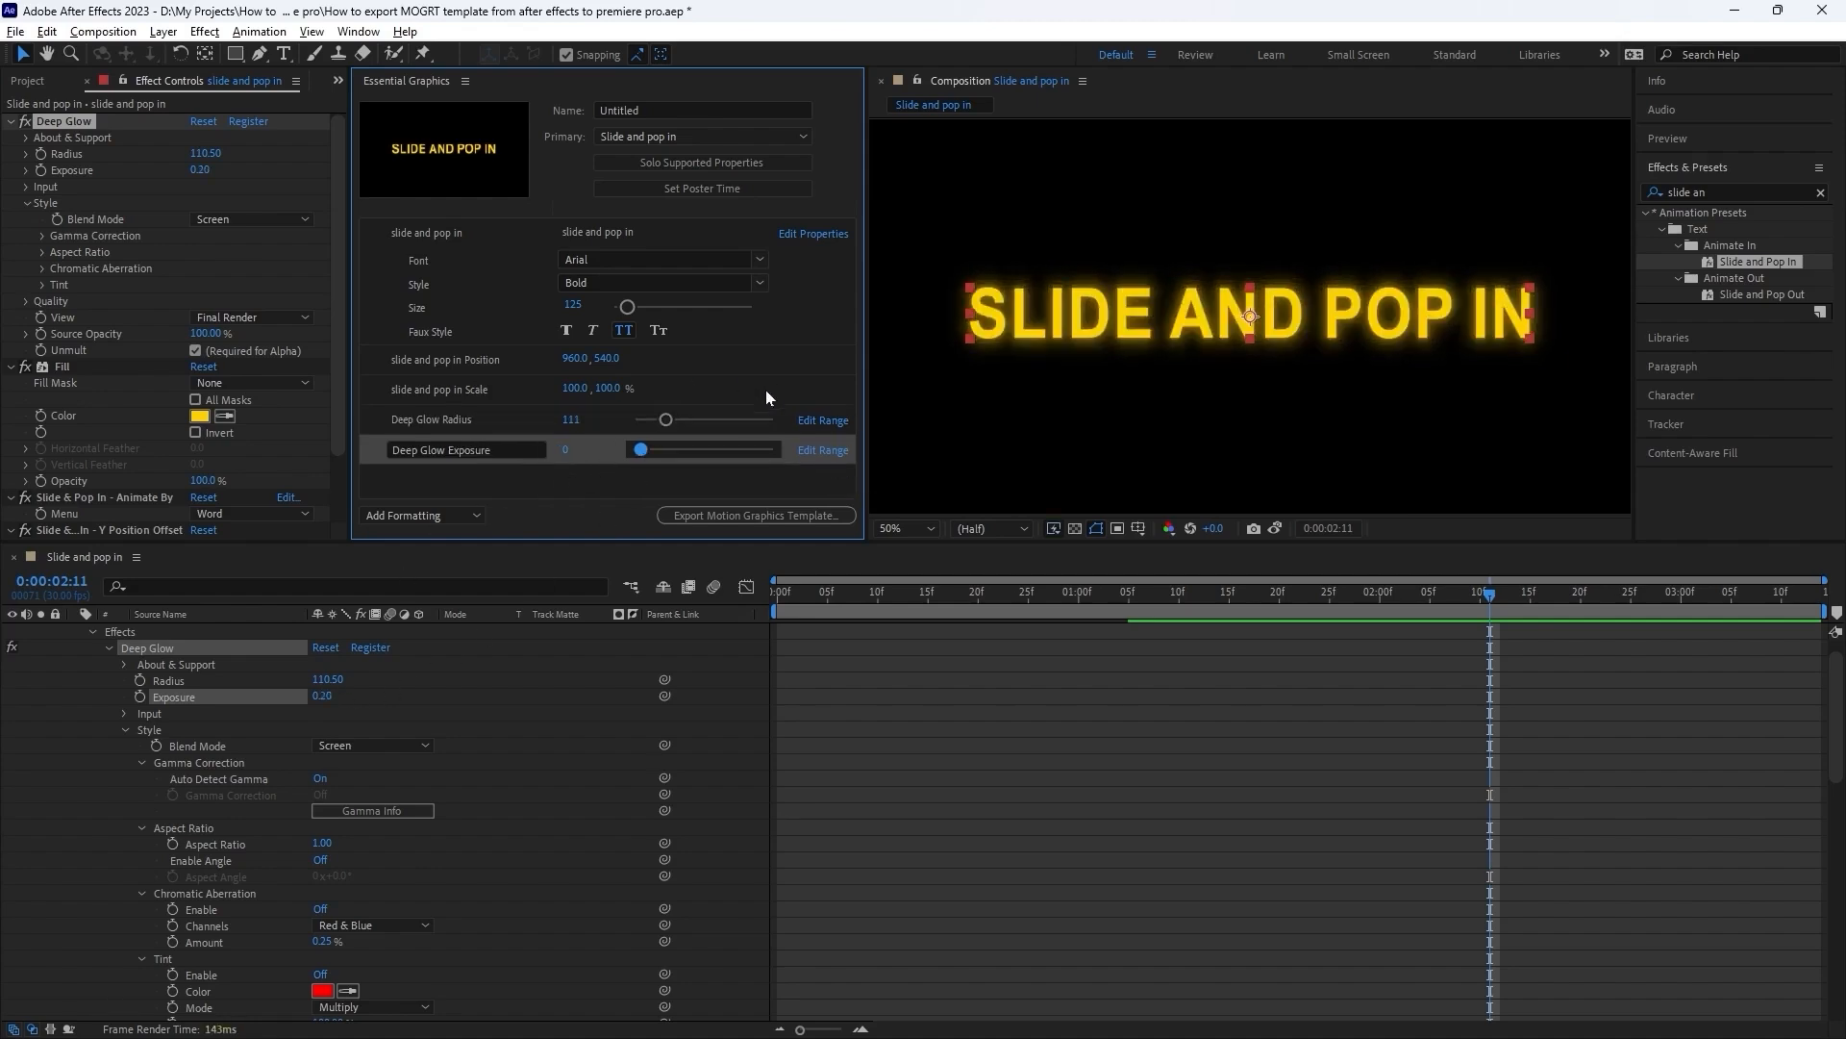
# Add the Deep Glow tint Color to the template controls and save the project.
pyautogui.scroll(-4, 302, 776)
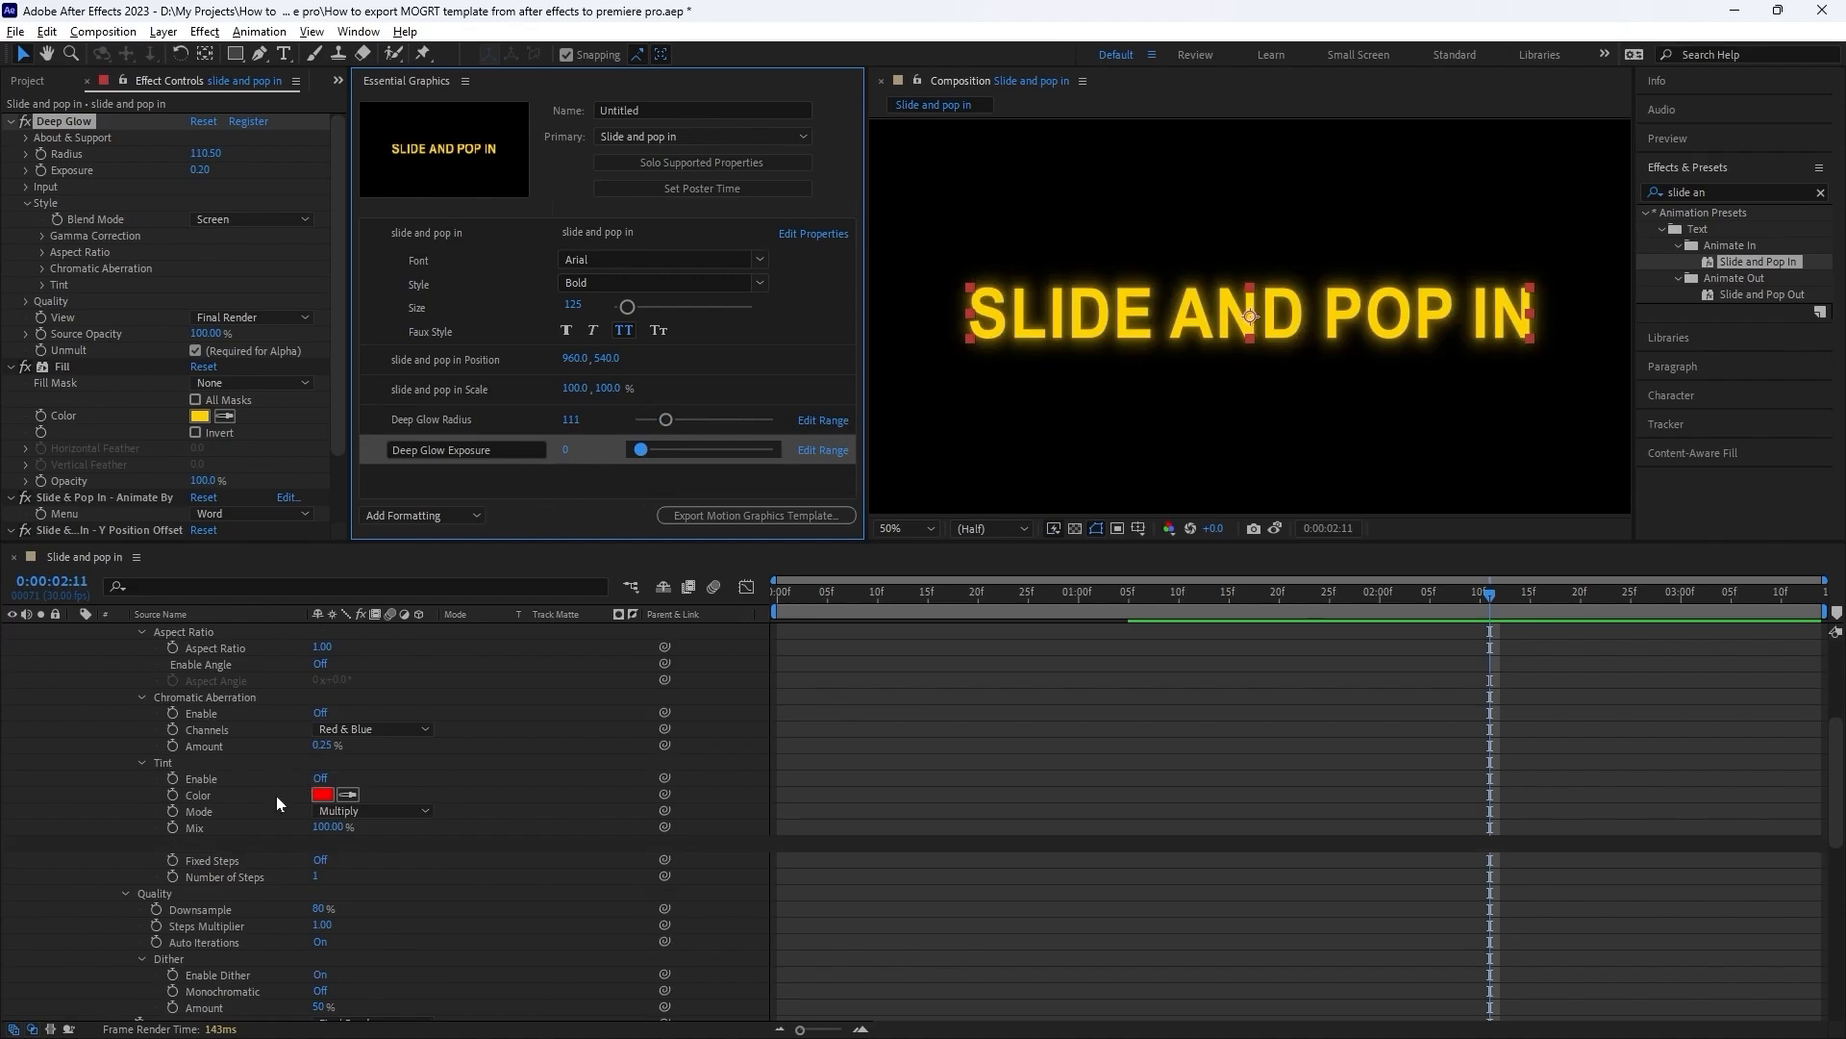
pyautogui.click(223, 797)
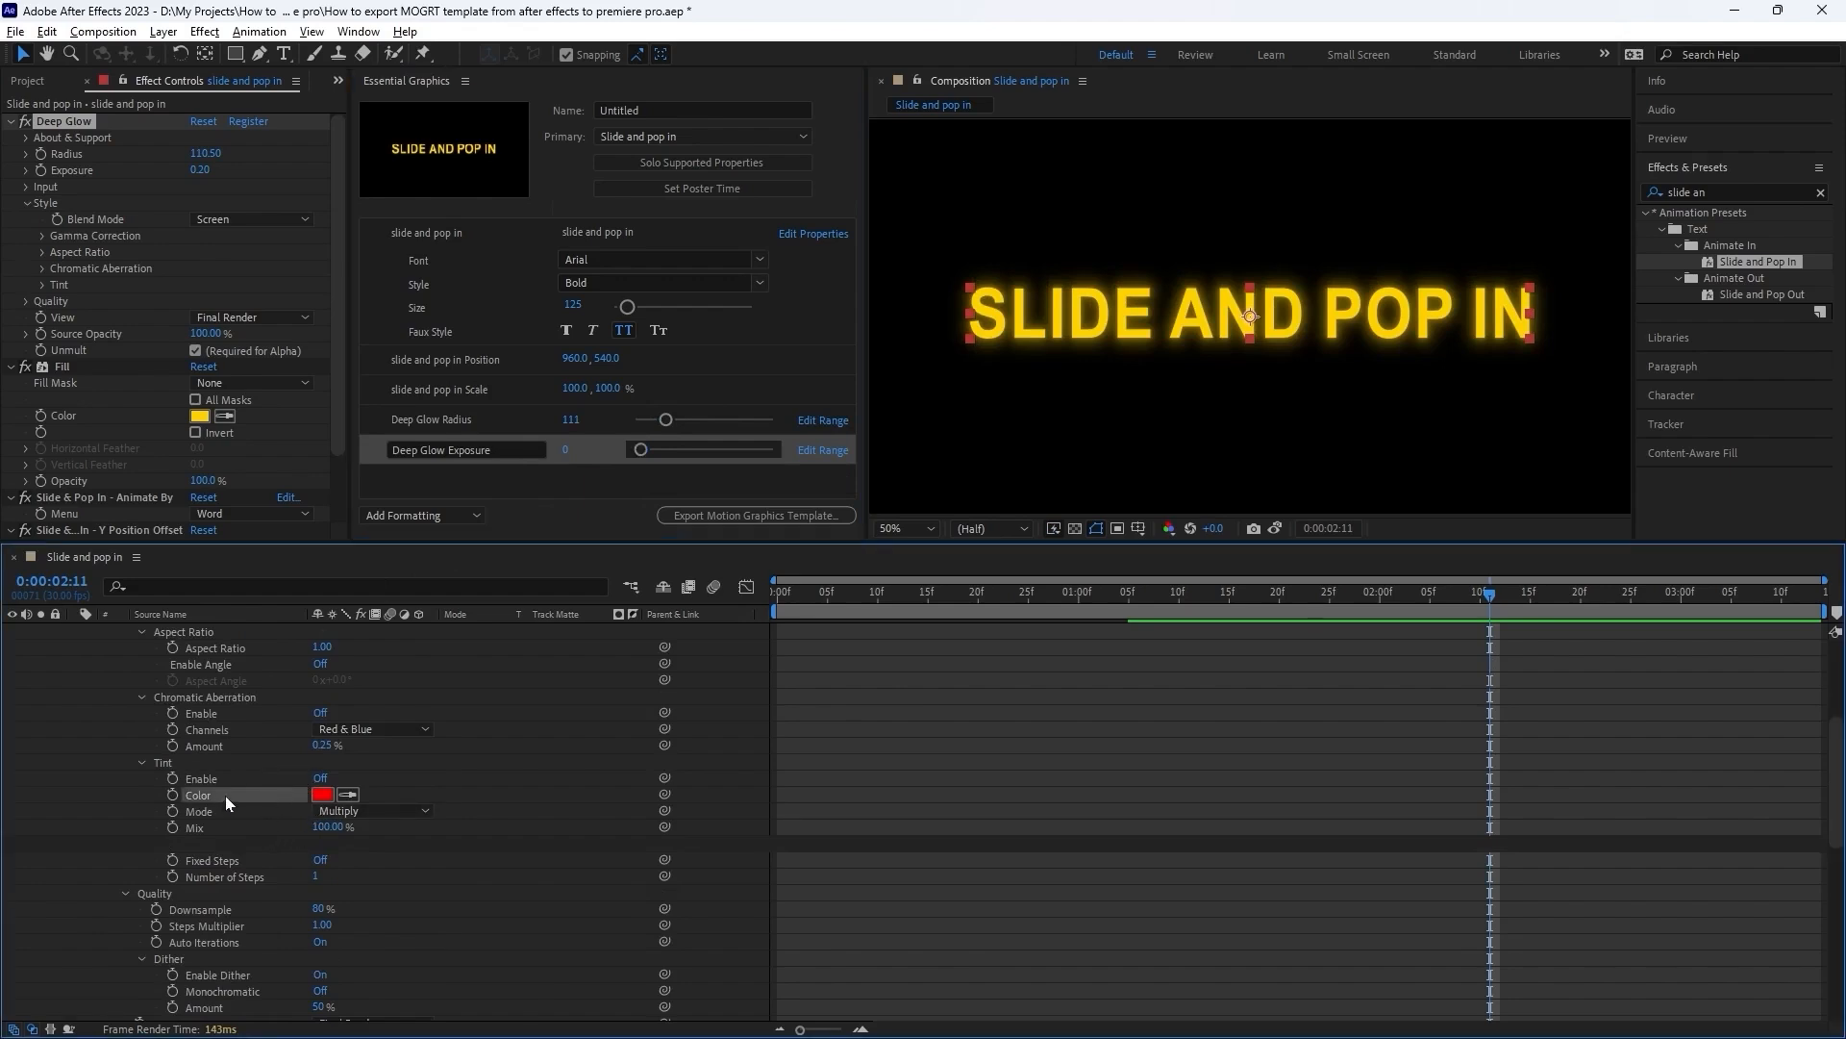
pyautogui.moveTo(227, 794); pyautogui.dragTo(539, 493)
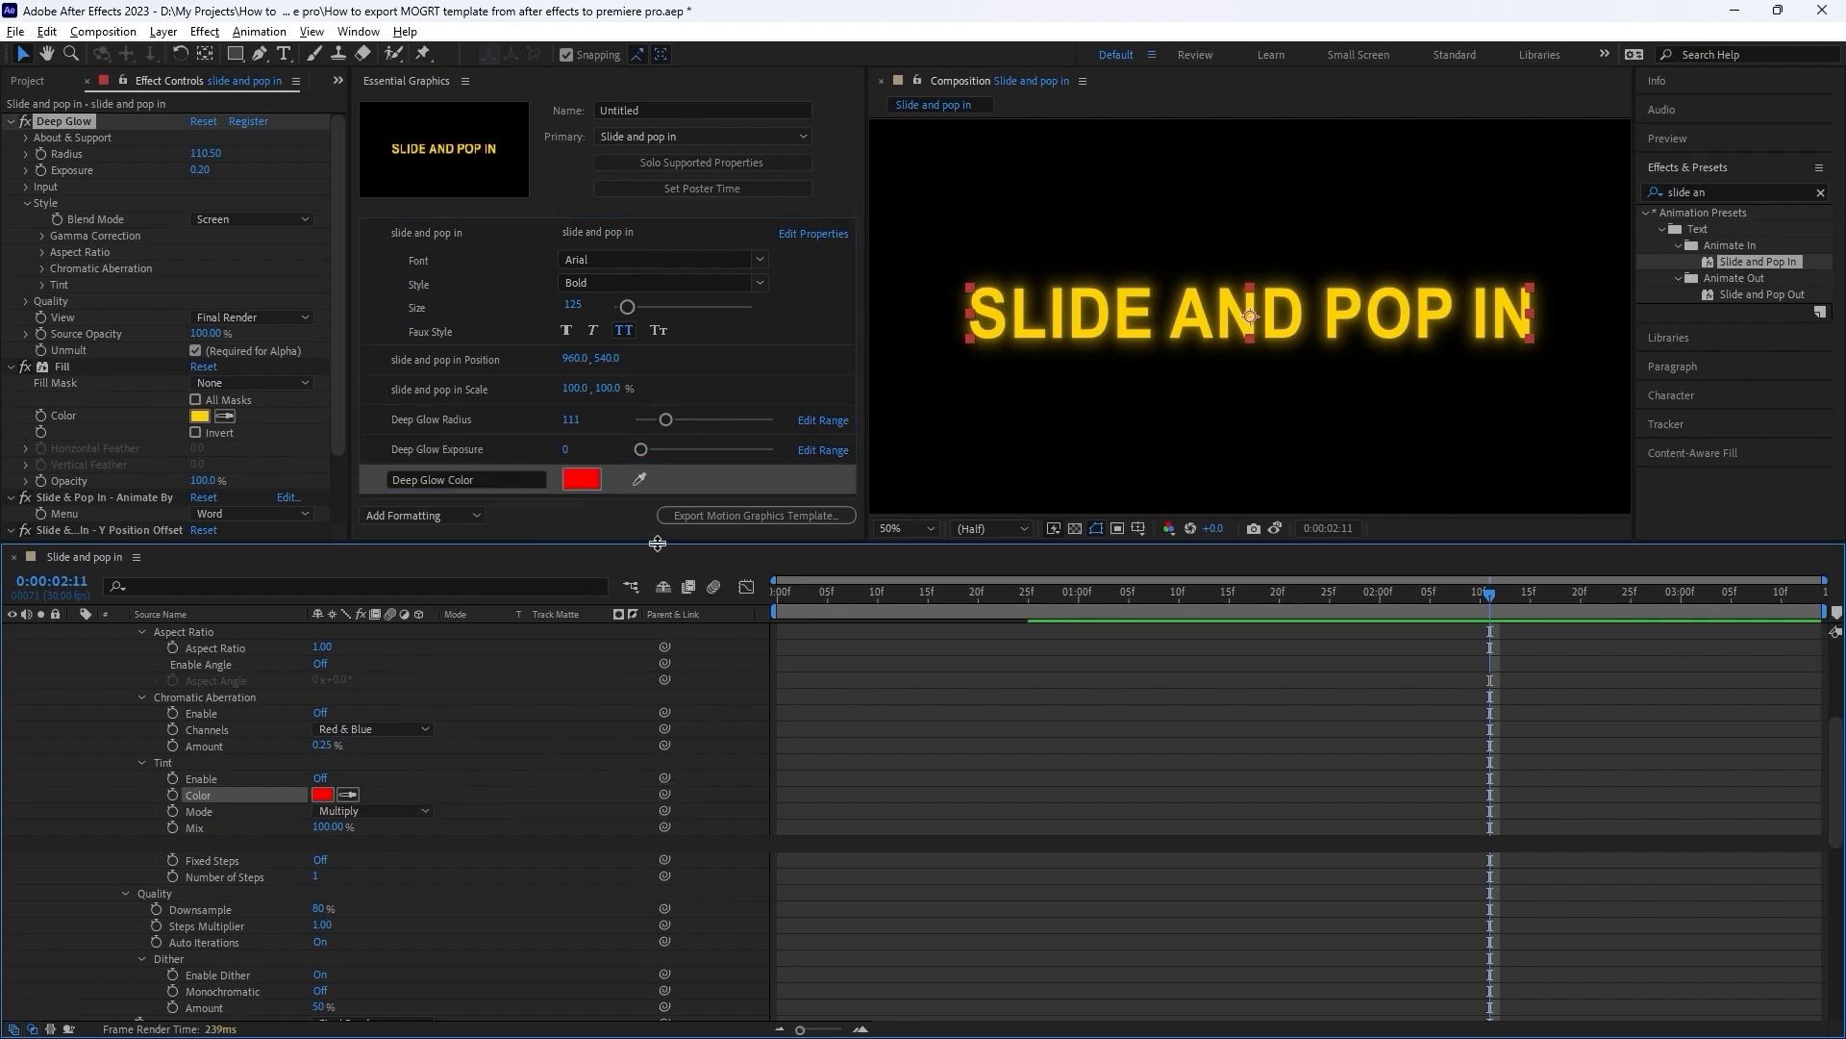
pyautogui.moveTo(656, 544); pyautogui.dragTo(673, 659)
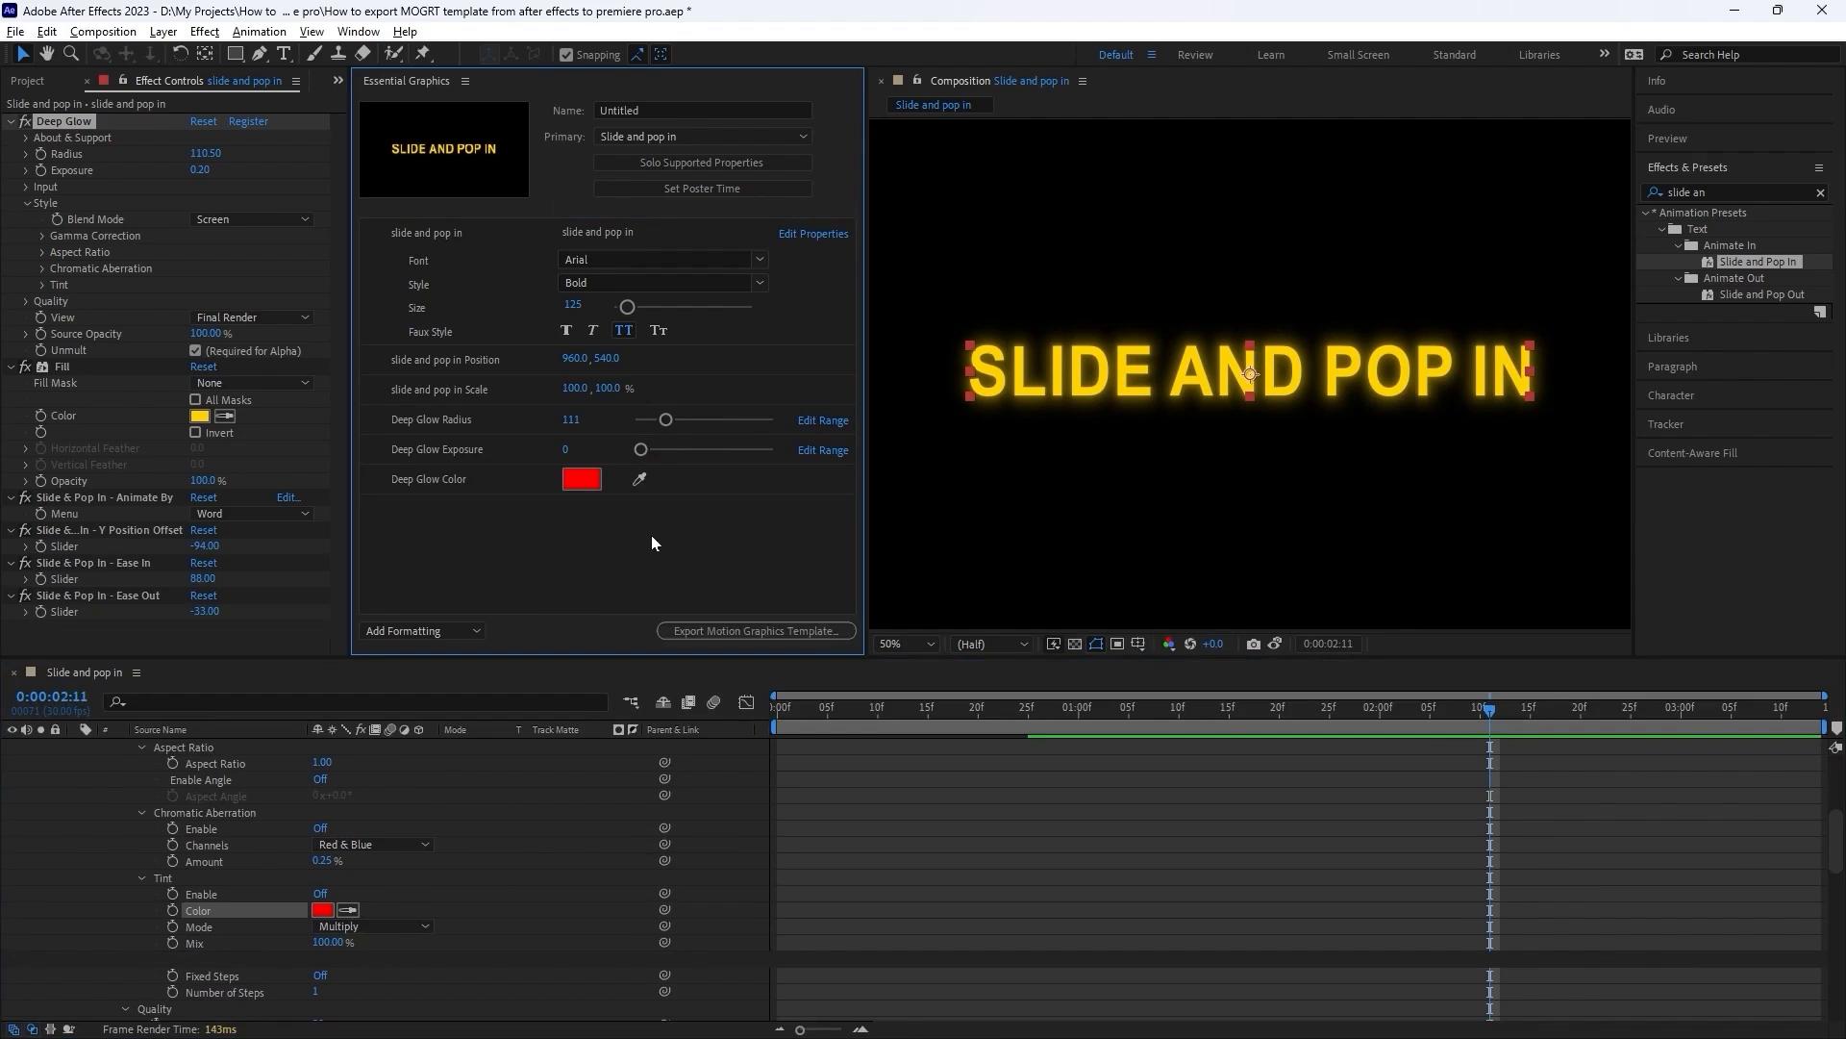
pyautogui.hotkey('ctrl', 's')
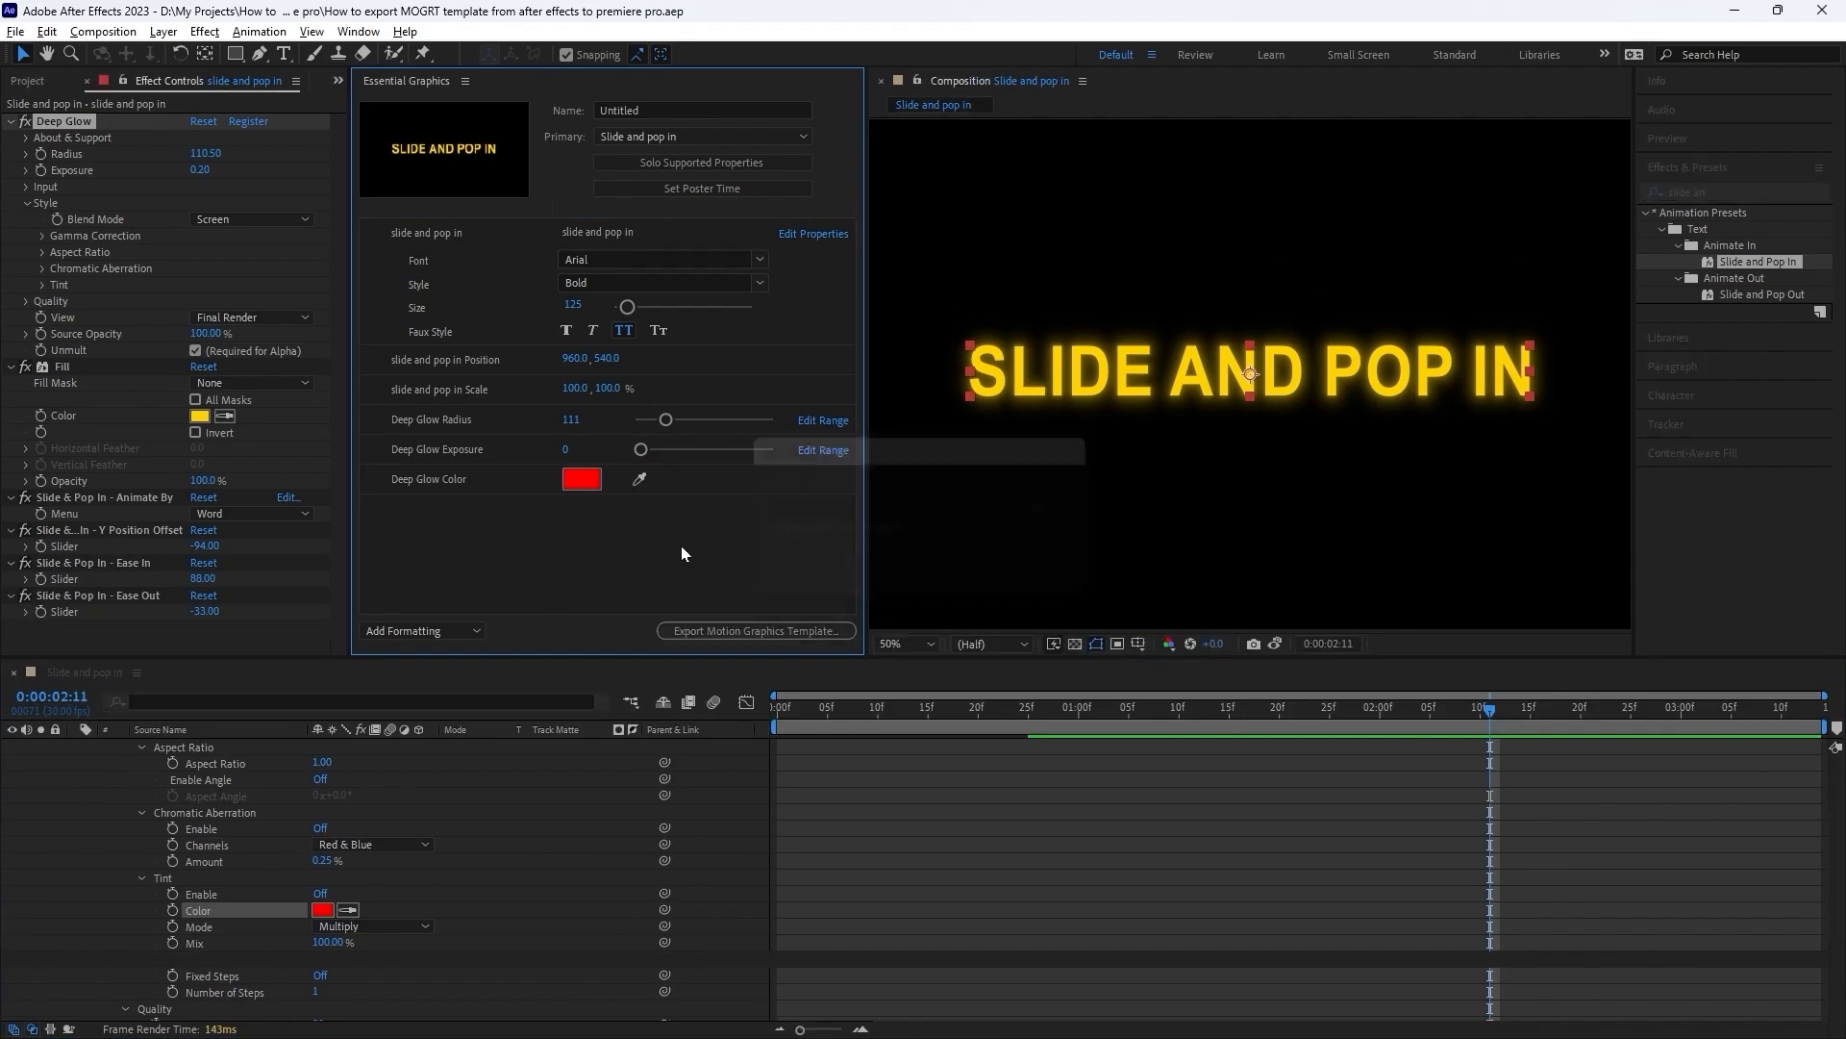
# Name the motion graphics template "slide and pop in", copying the wording from the text layer in the composition.
pyautogui.click(656, 109)
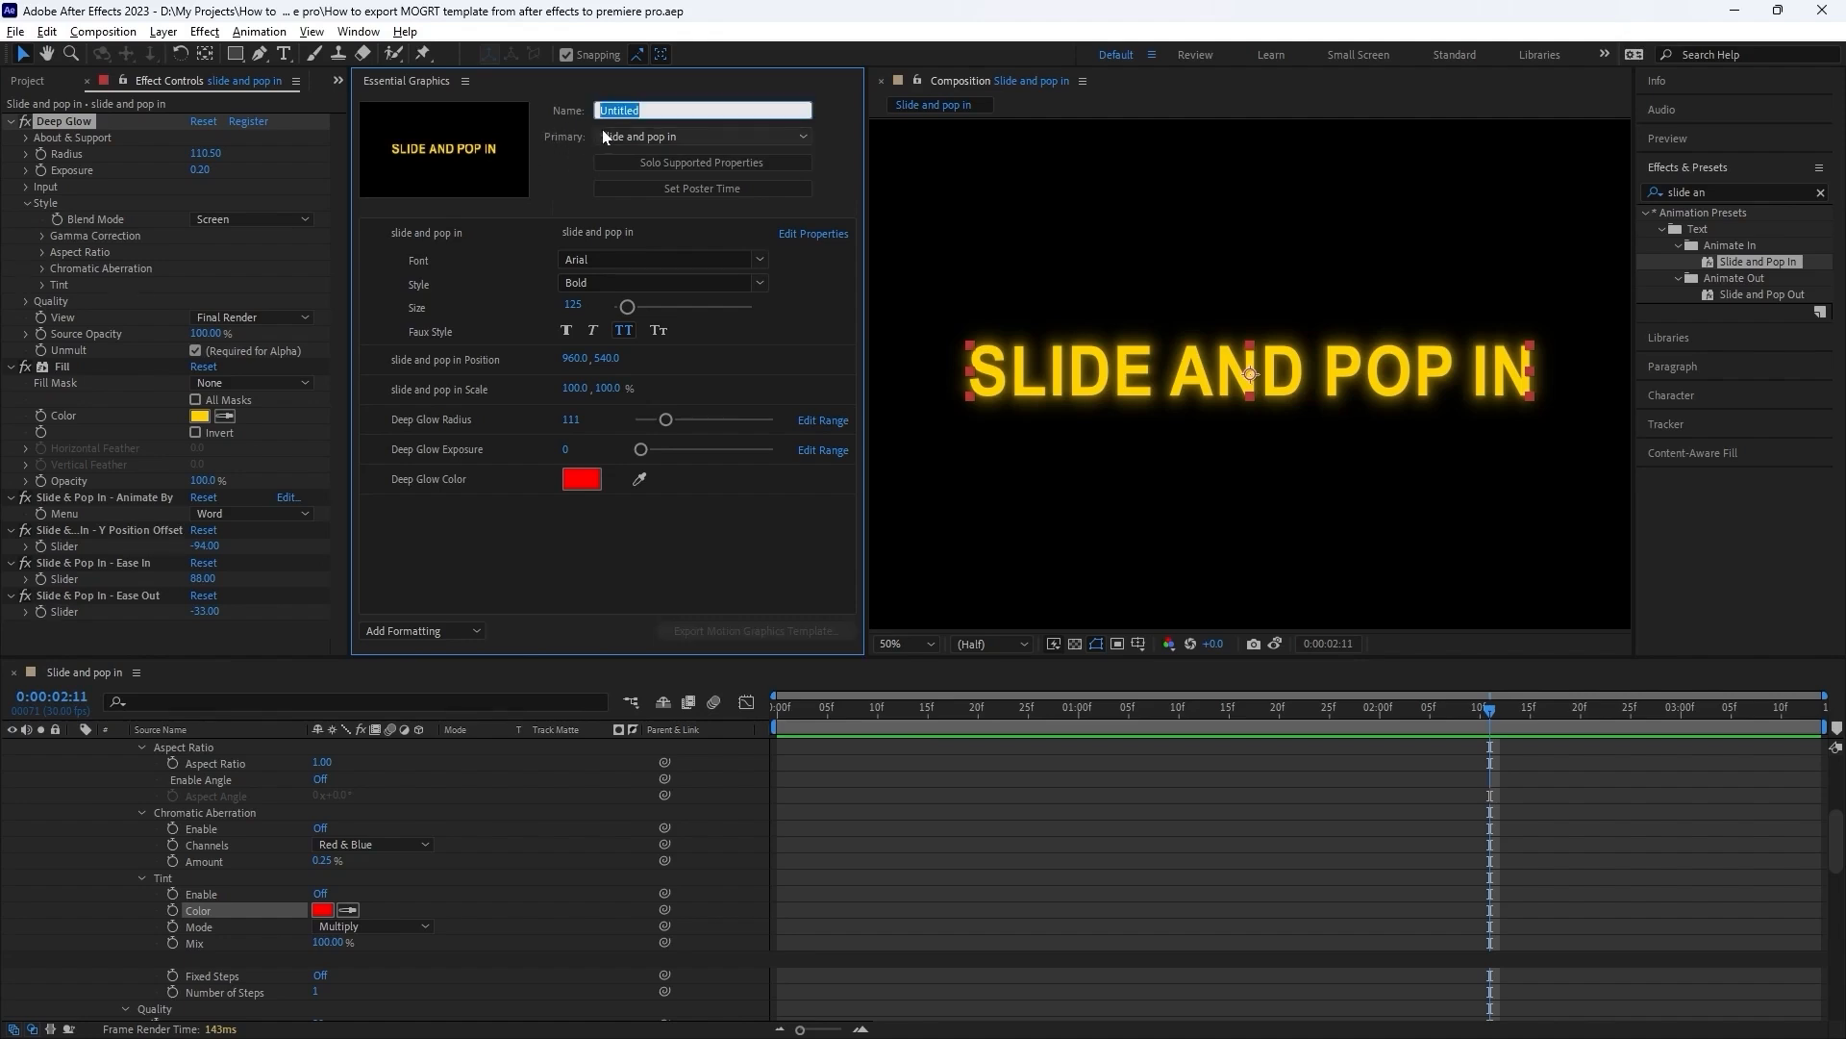
pyautogui.doubleClick(1192, 374)
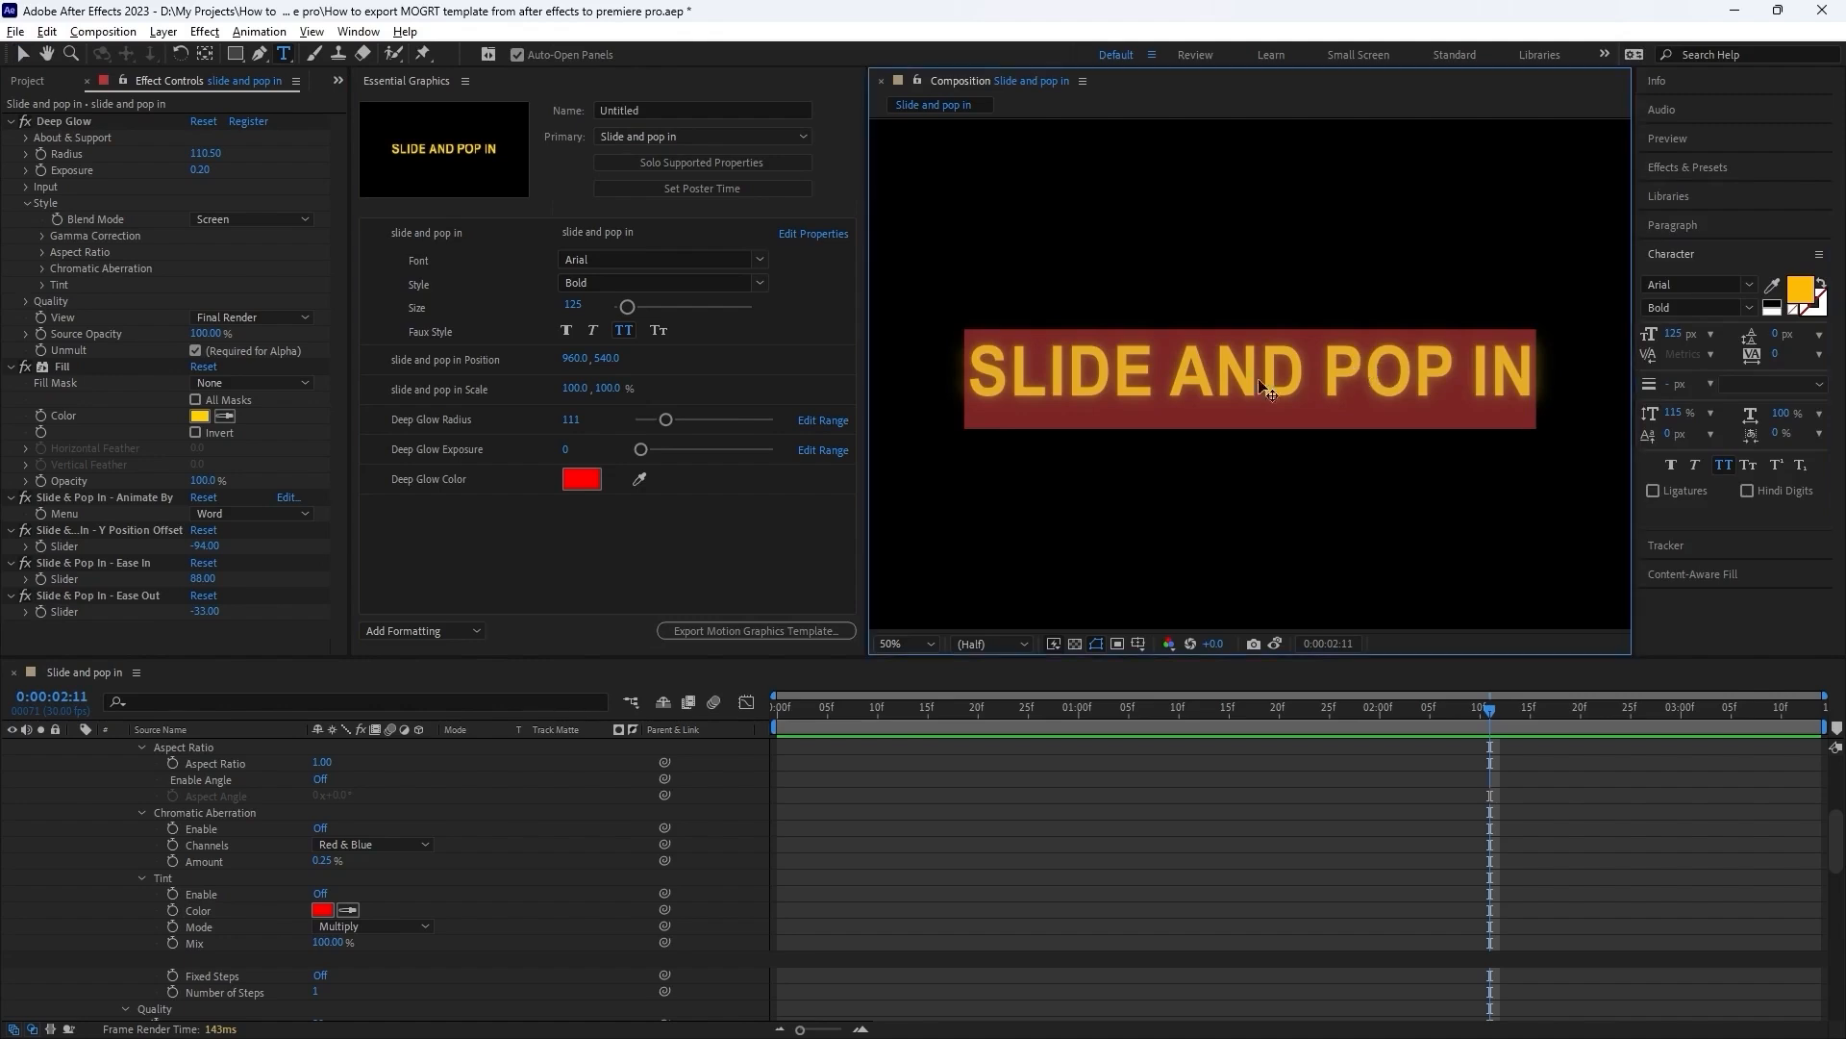
pyautogui.click(630, 112)
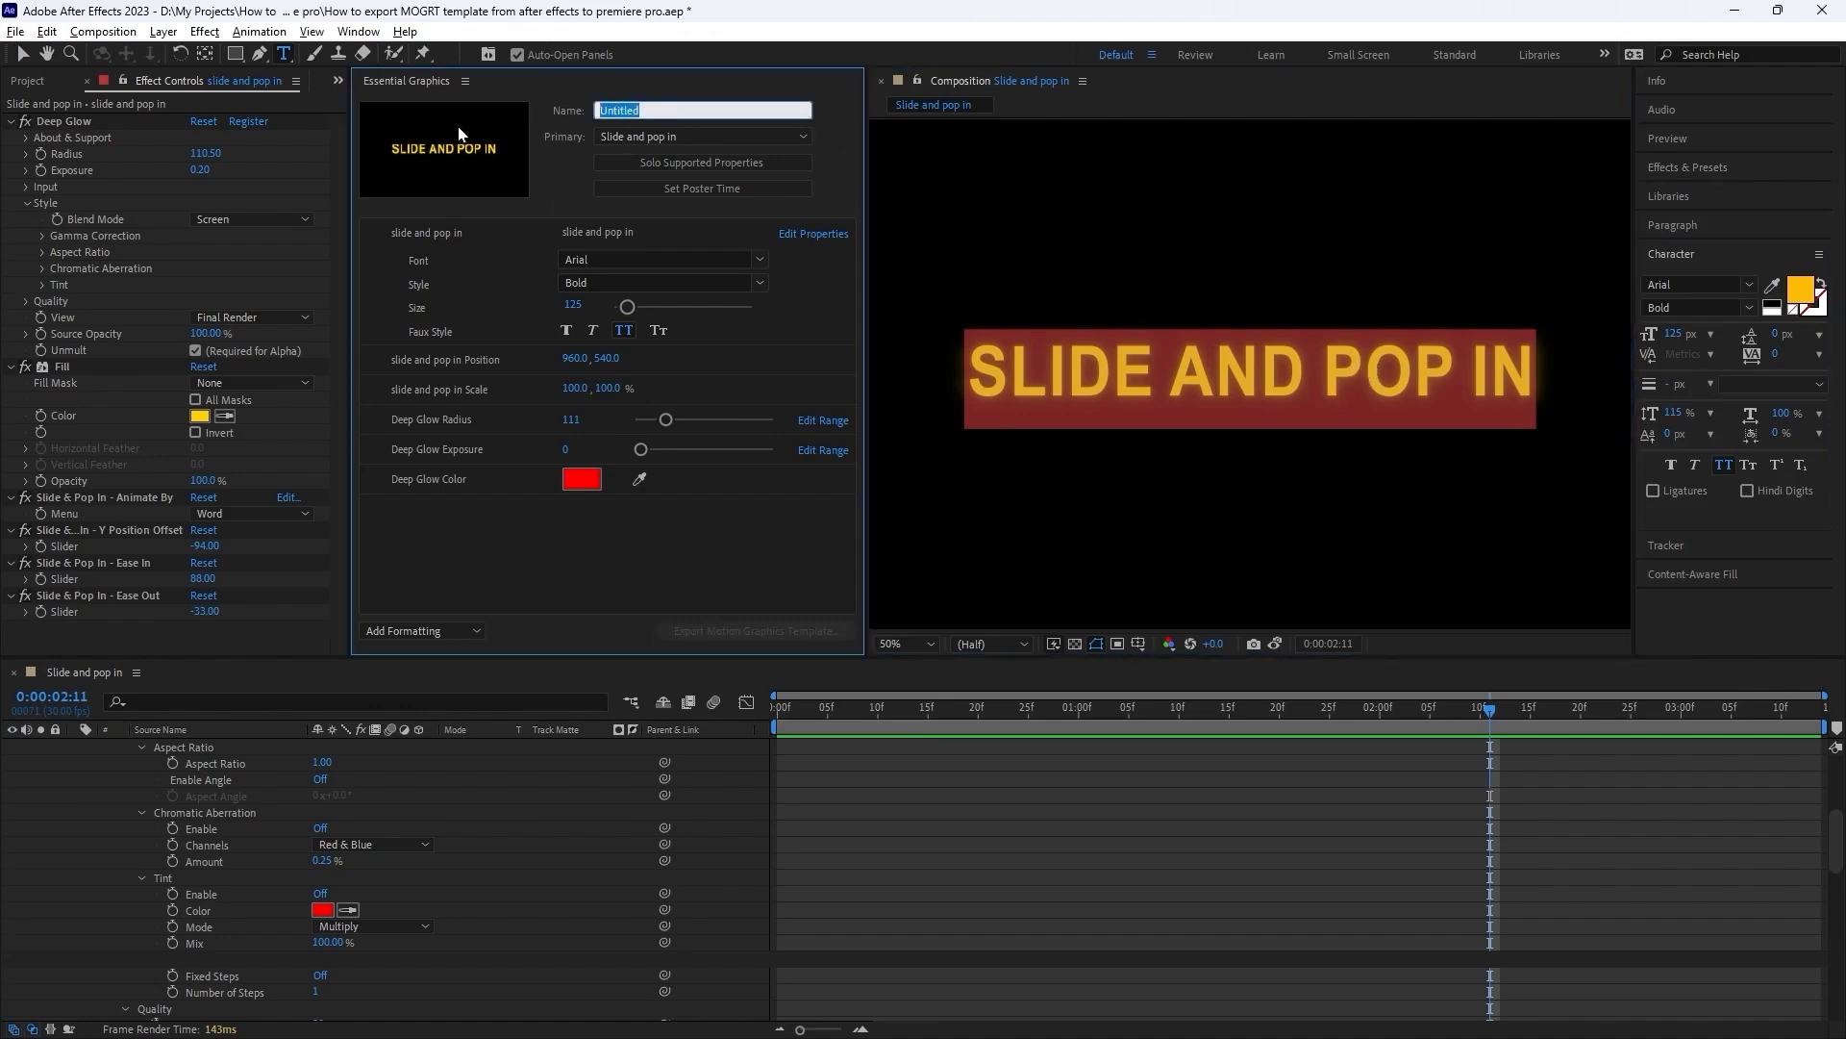
pyautogui.write('slide and pop in')
pyautogui.click(765, 563)
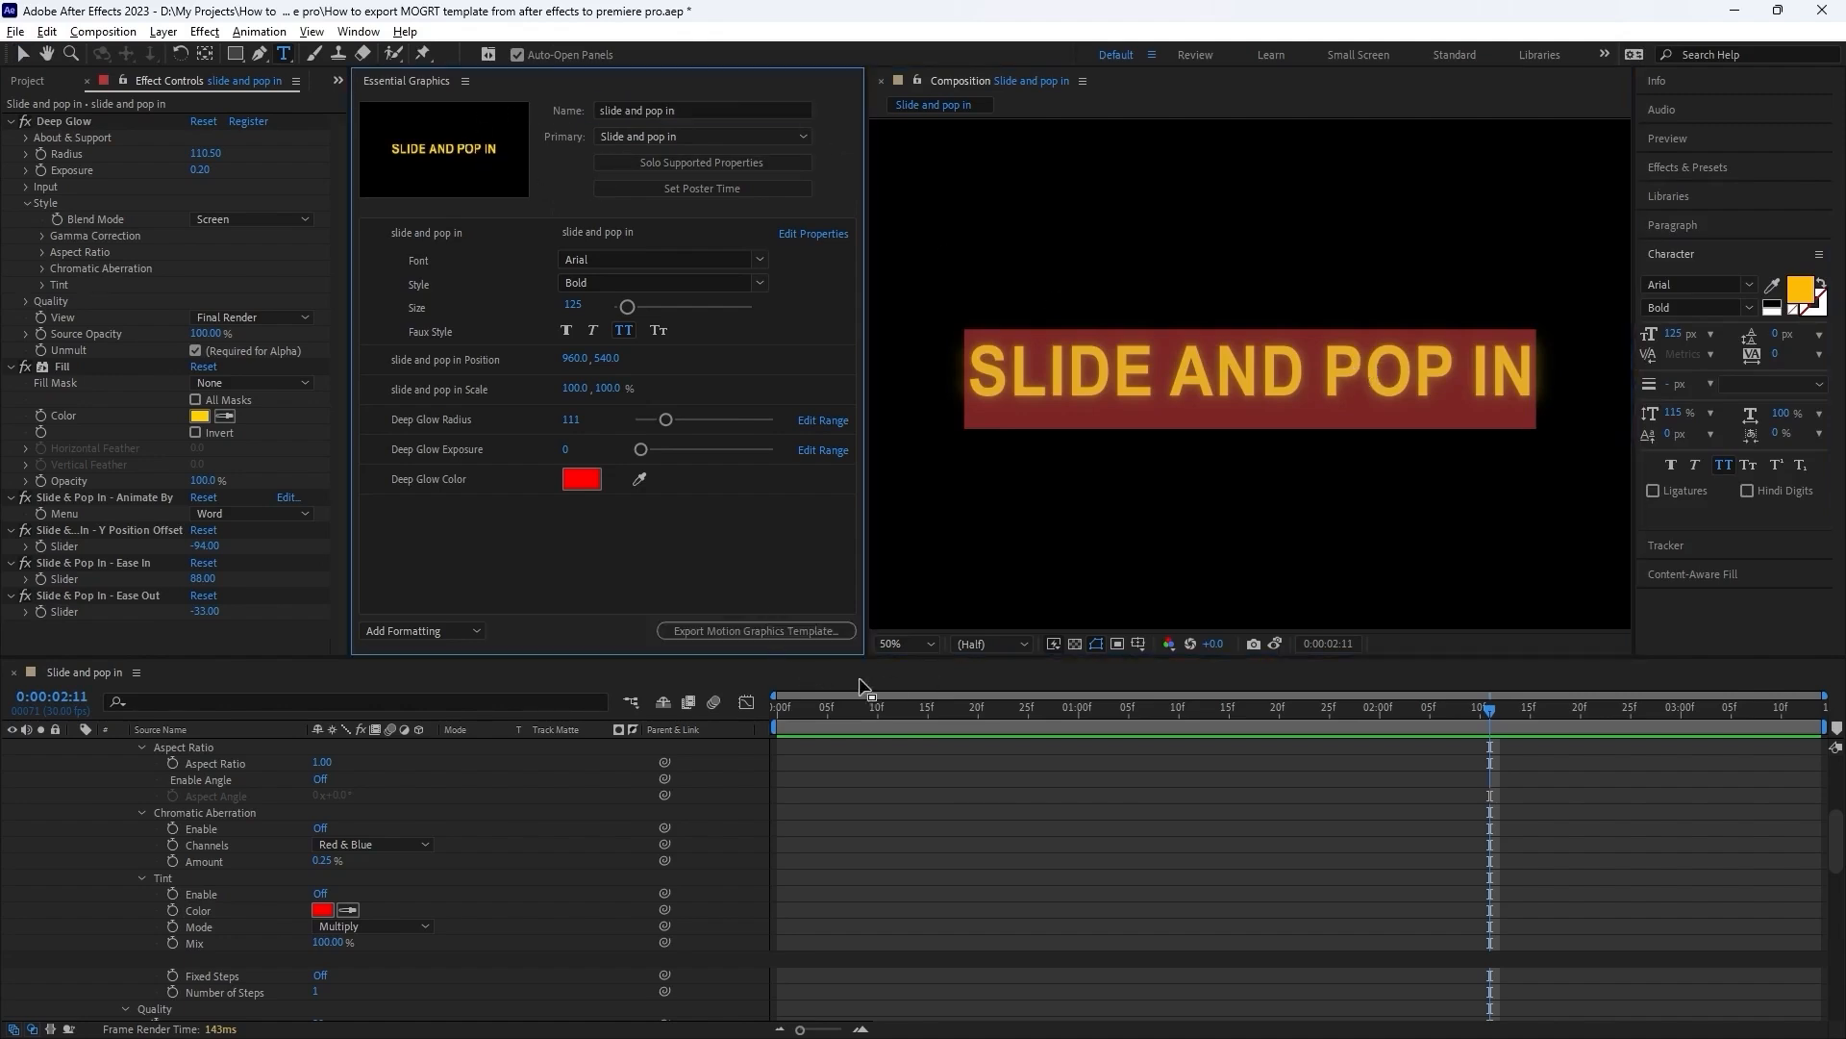
# Start the template export, saving the project, and set the Local Drive destination to D:\Motion Graphics\Slide and Pop in.mogrt, overwriting the existing file.
pyautogui.click(780, 632)
pyautogui.click(962, 552)
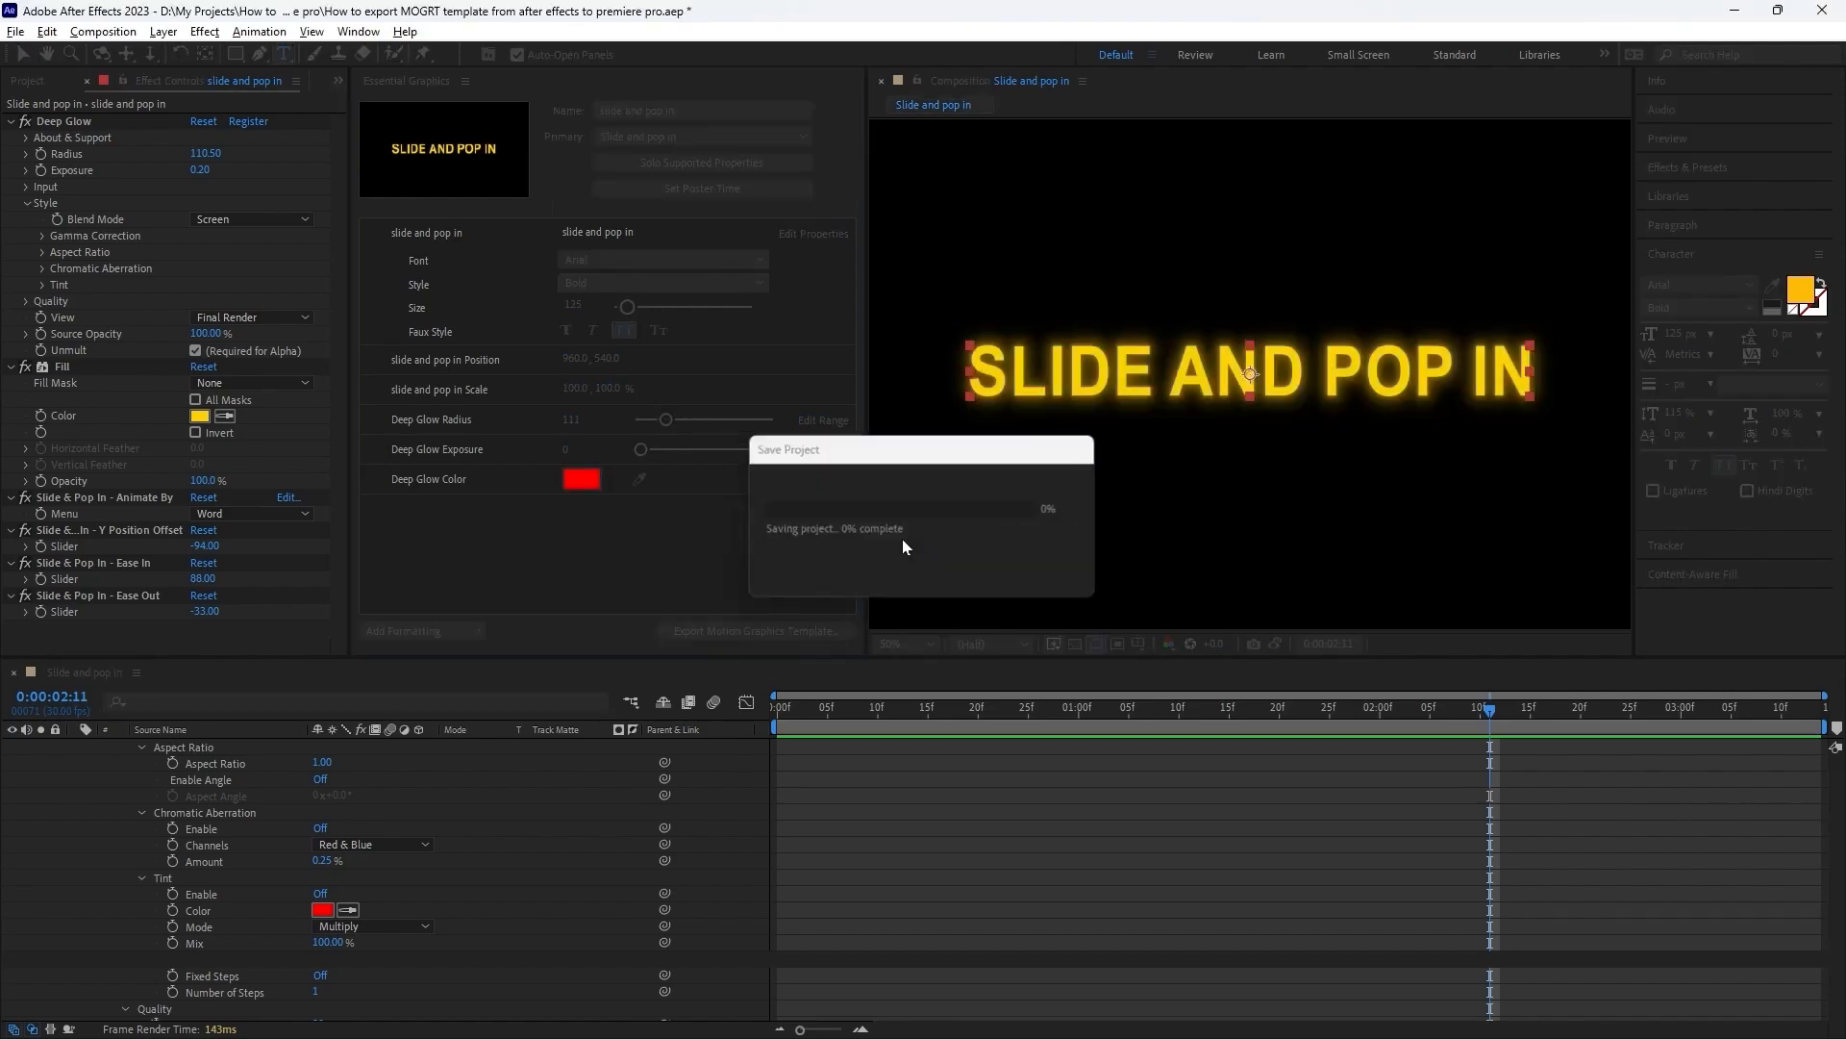
pyautogui.moveTo(879, 205); pyautogui.dragTo(854, 197)
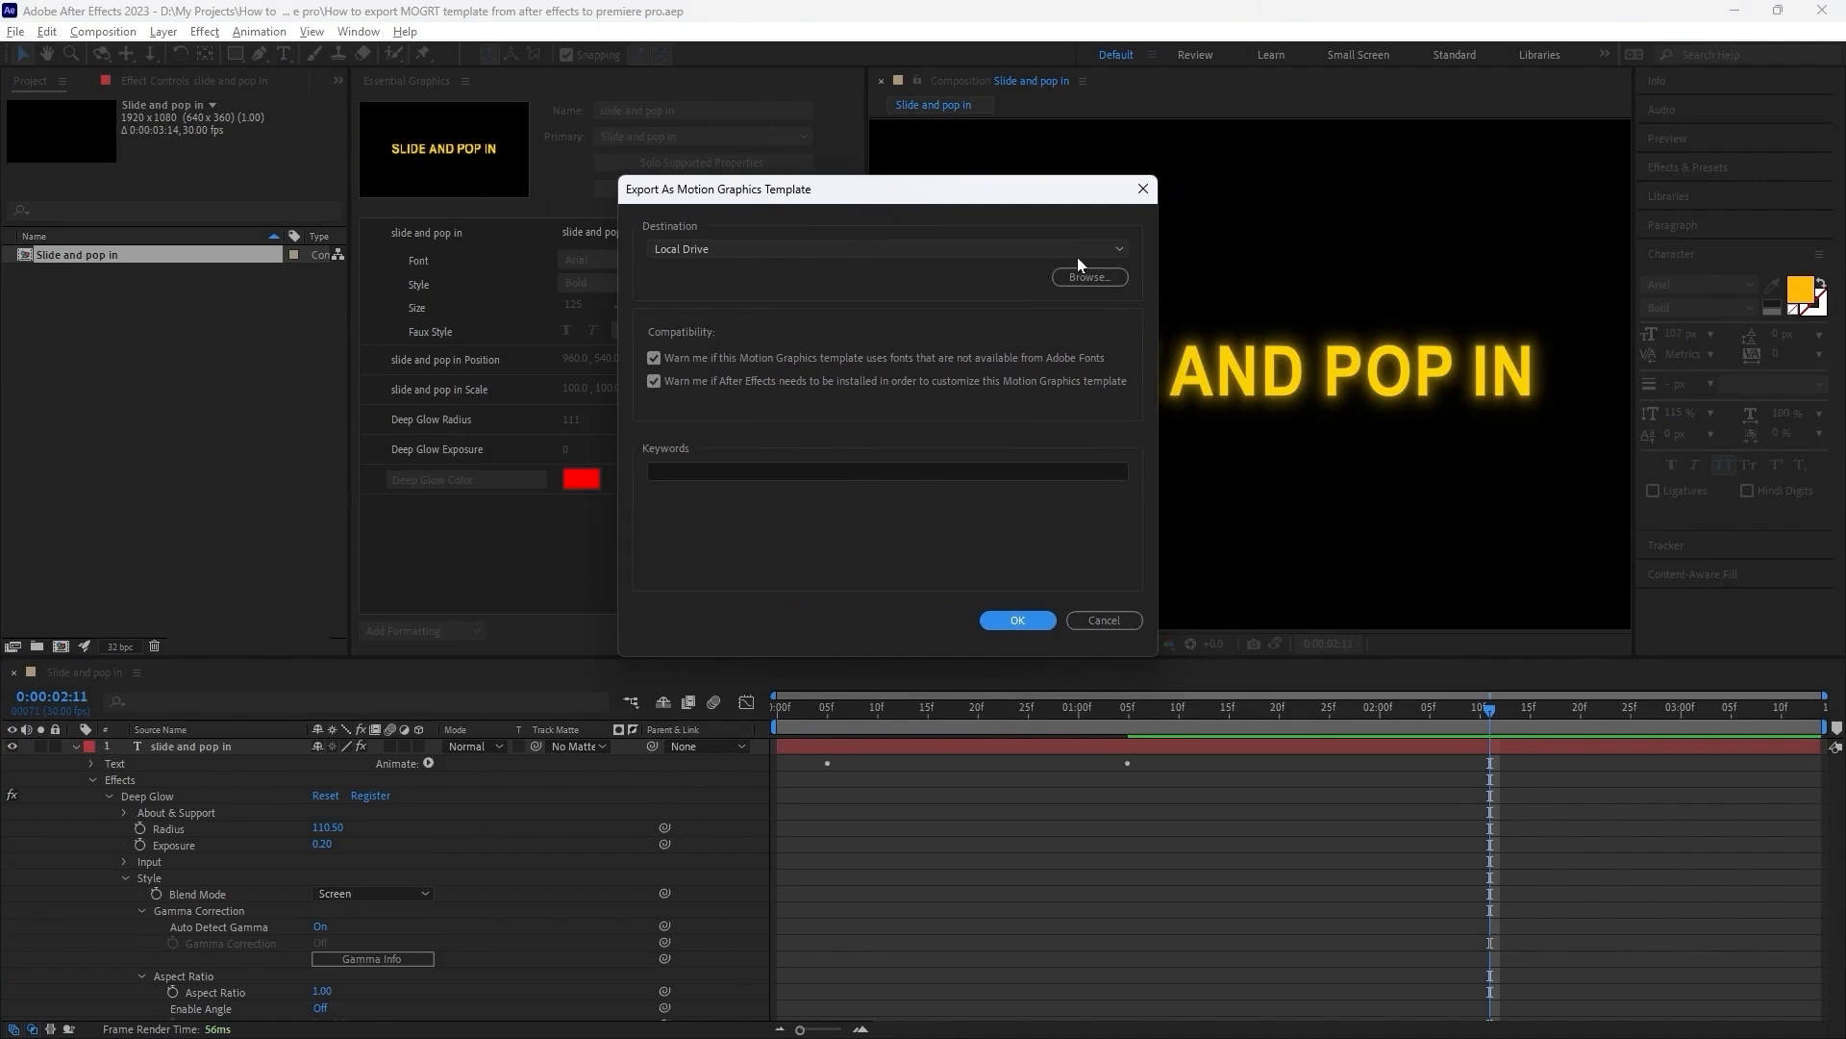
pyautogui.click(868, 251)
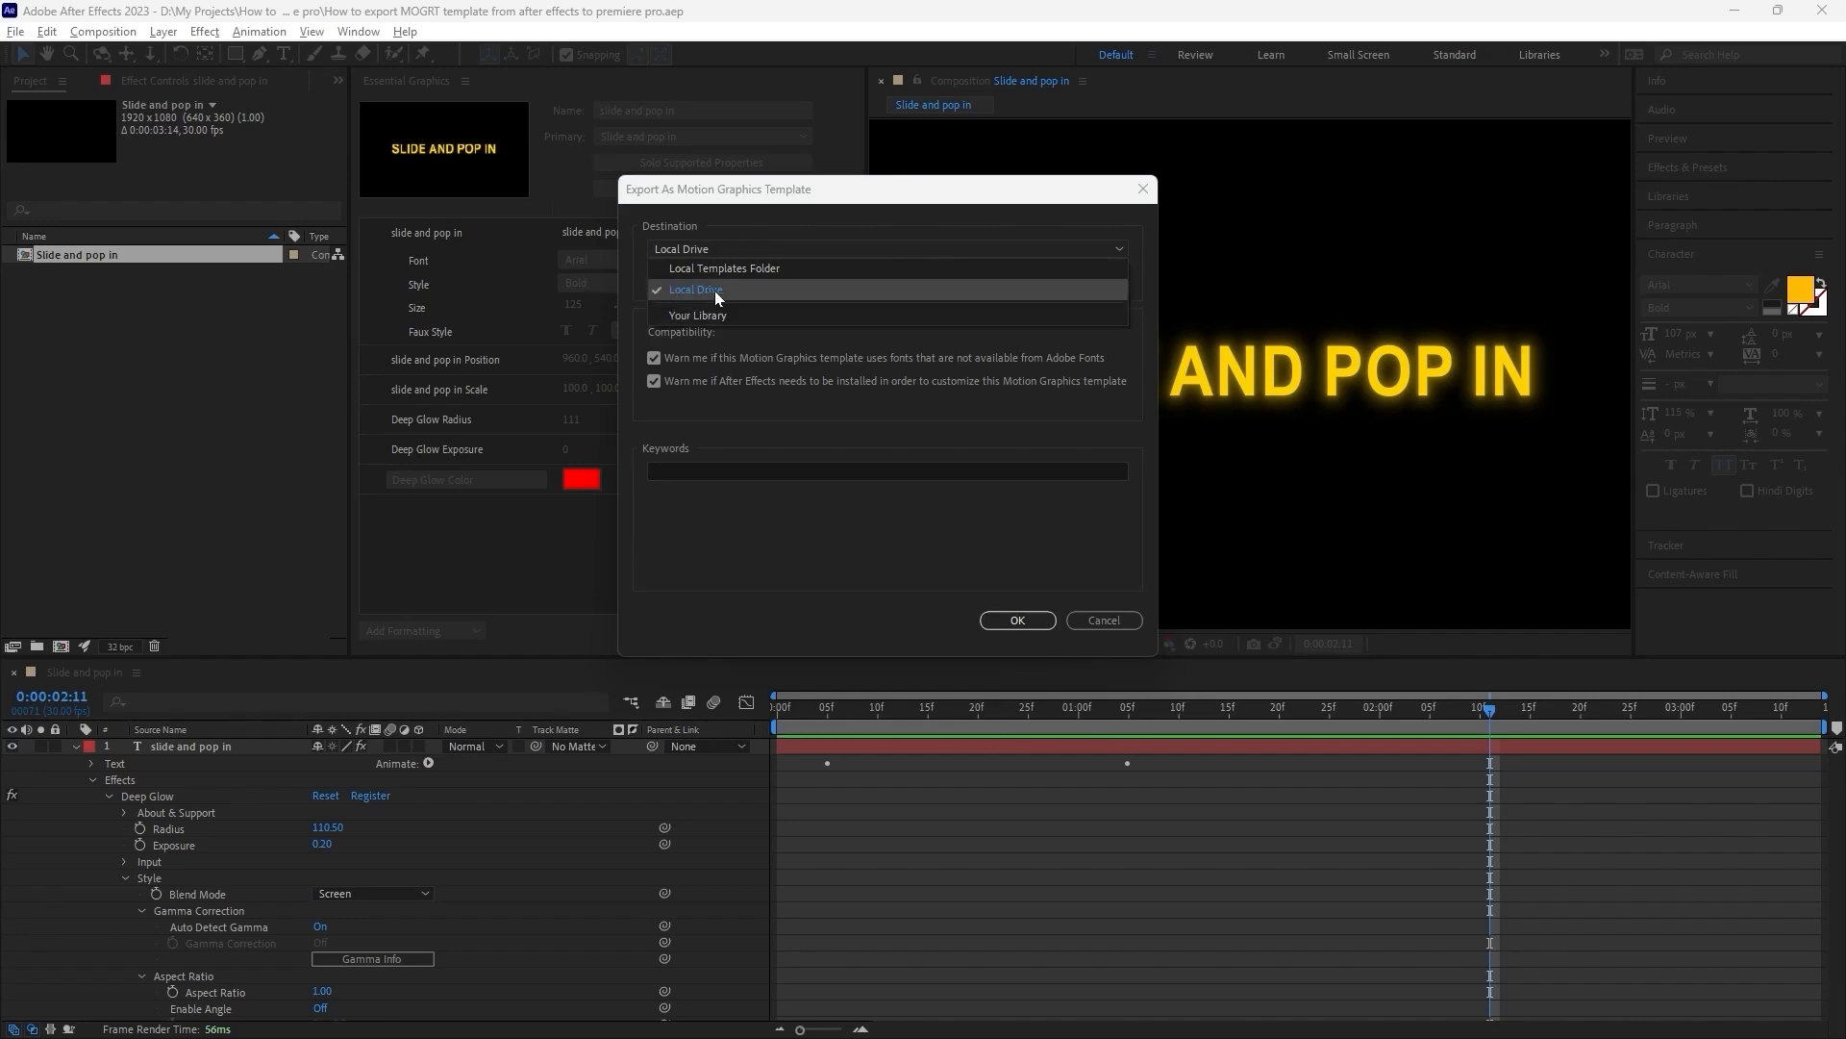
pyautogui.click(713, 291)
pyautogui.click(1077, 277)
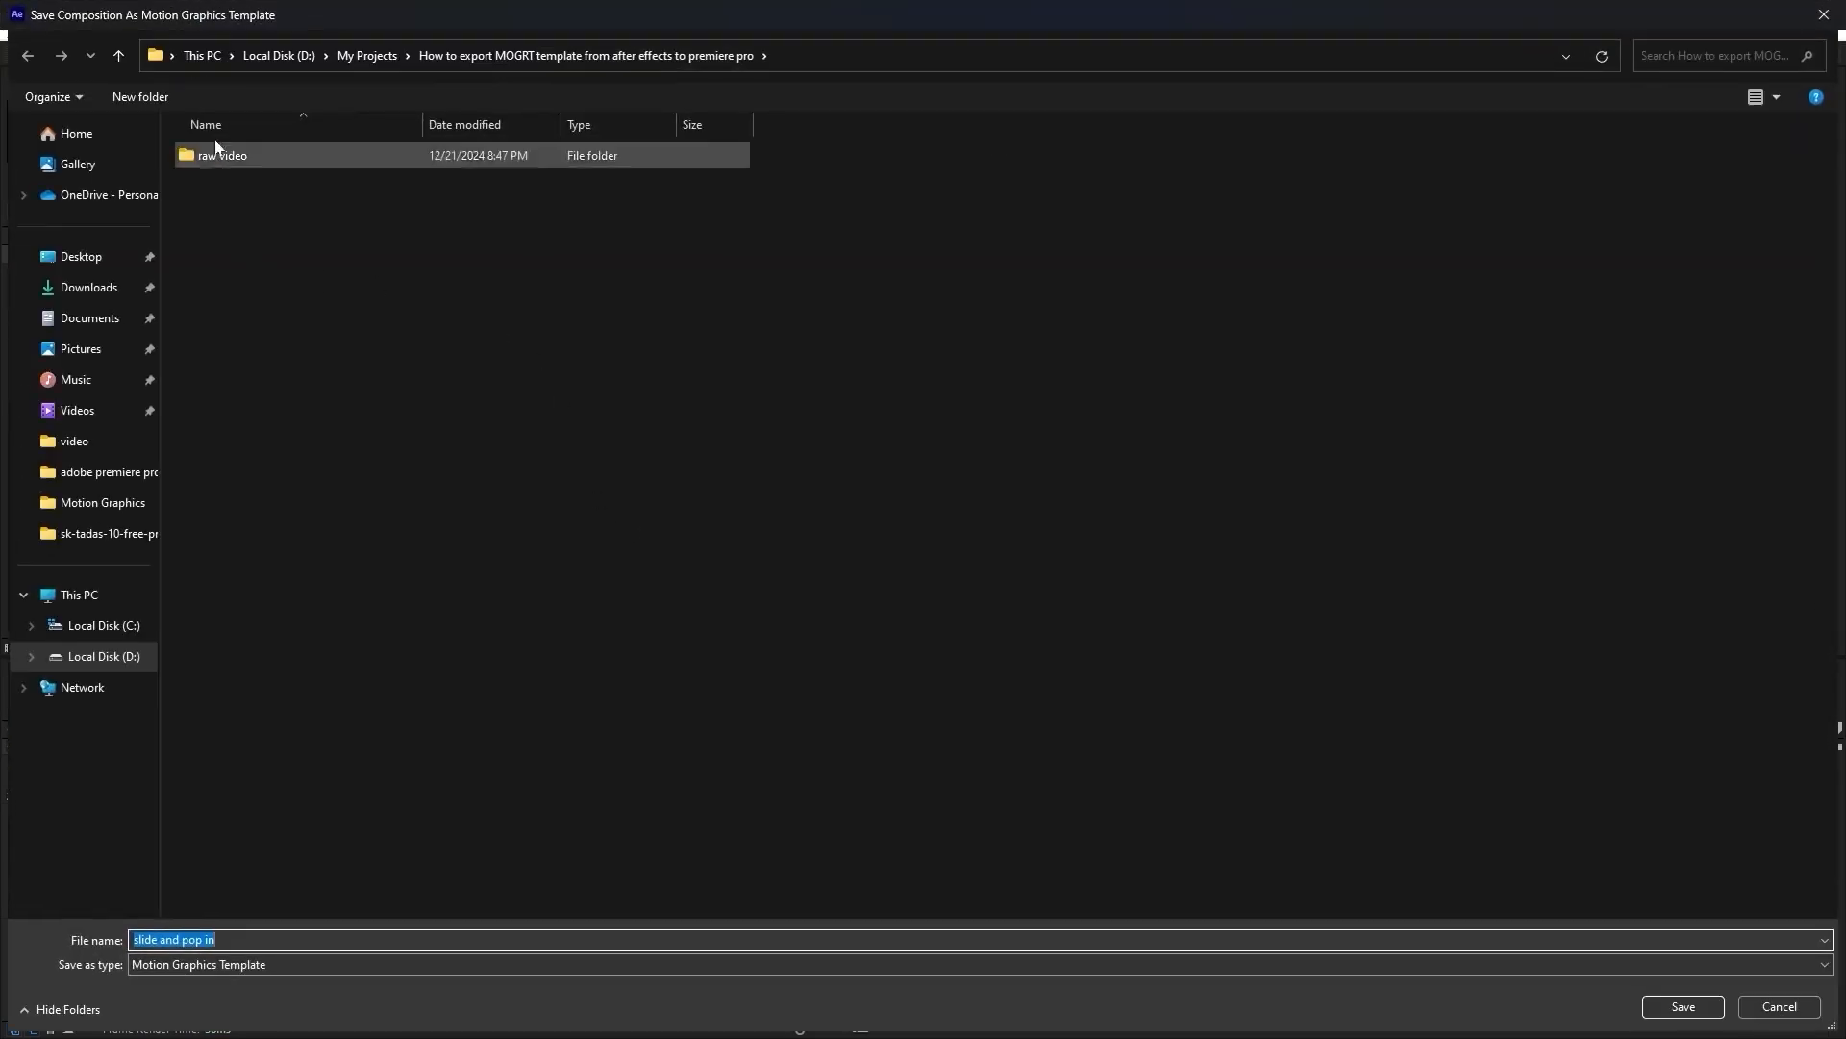
pyautogui.click(218, 248)
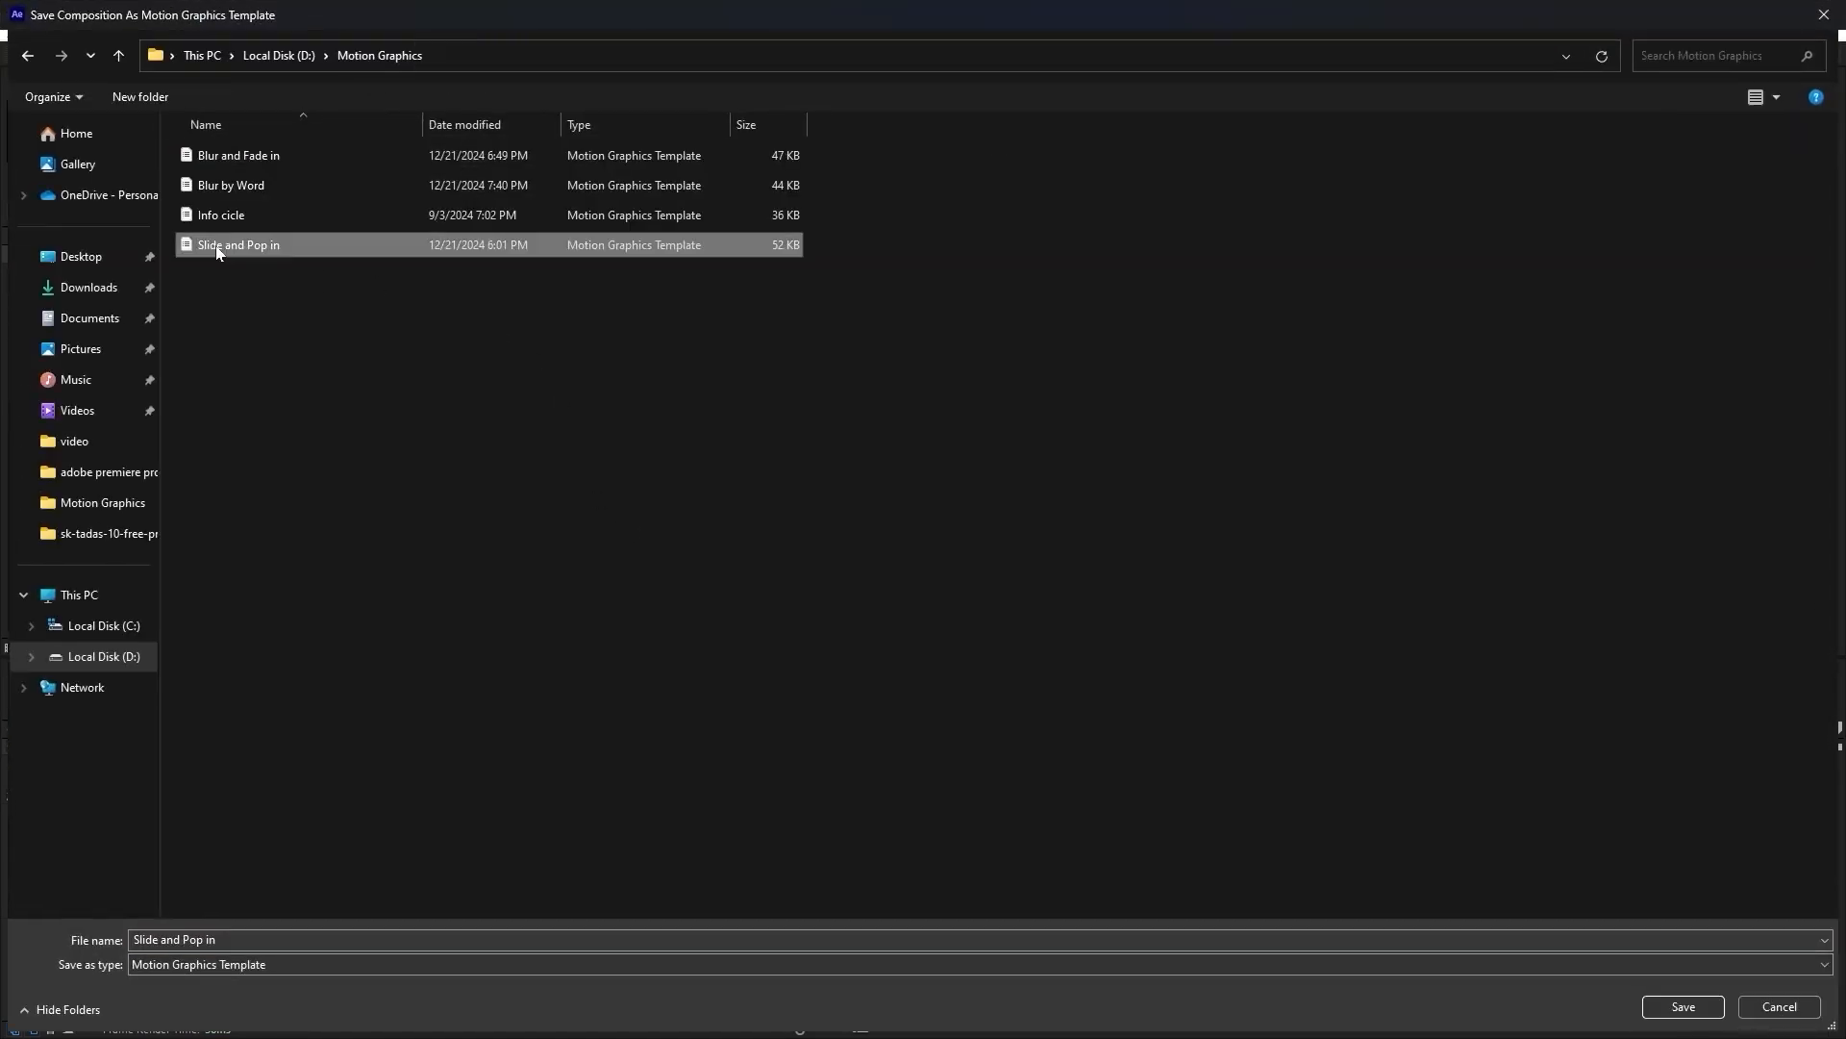
pyautogui.click(1683, 1005)
pyautogui.click(947, 528)
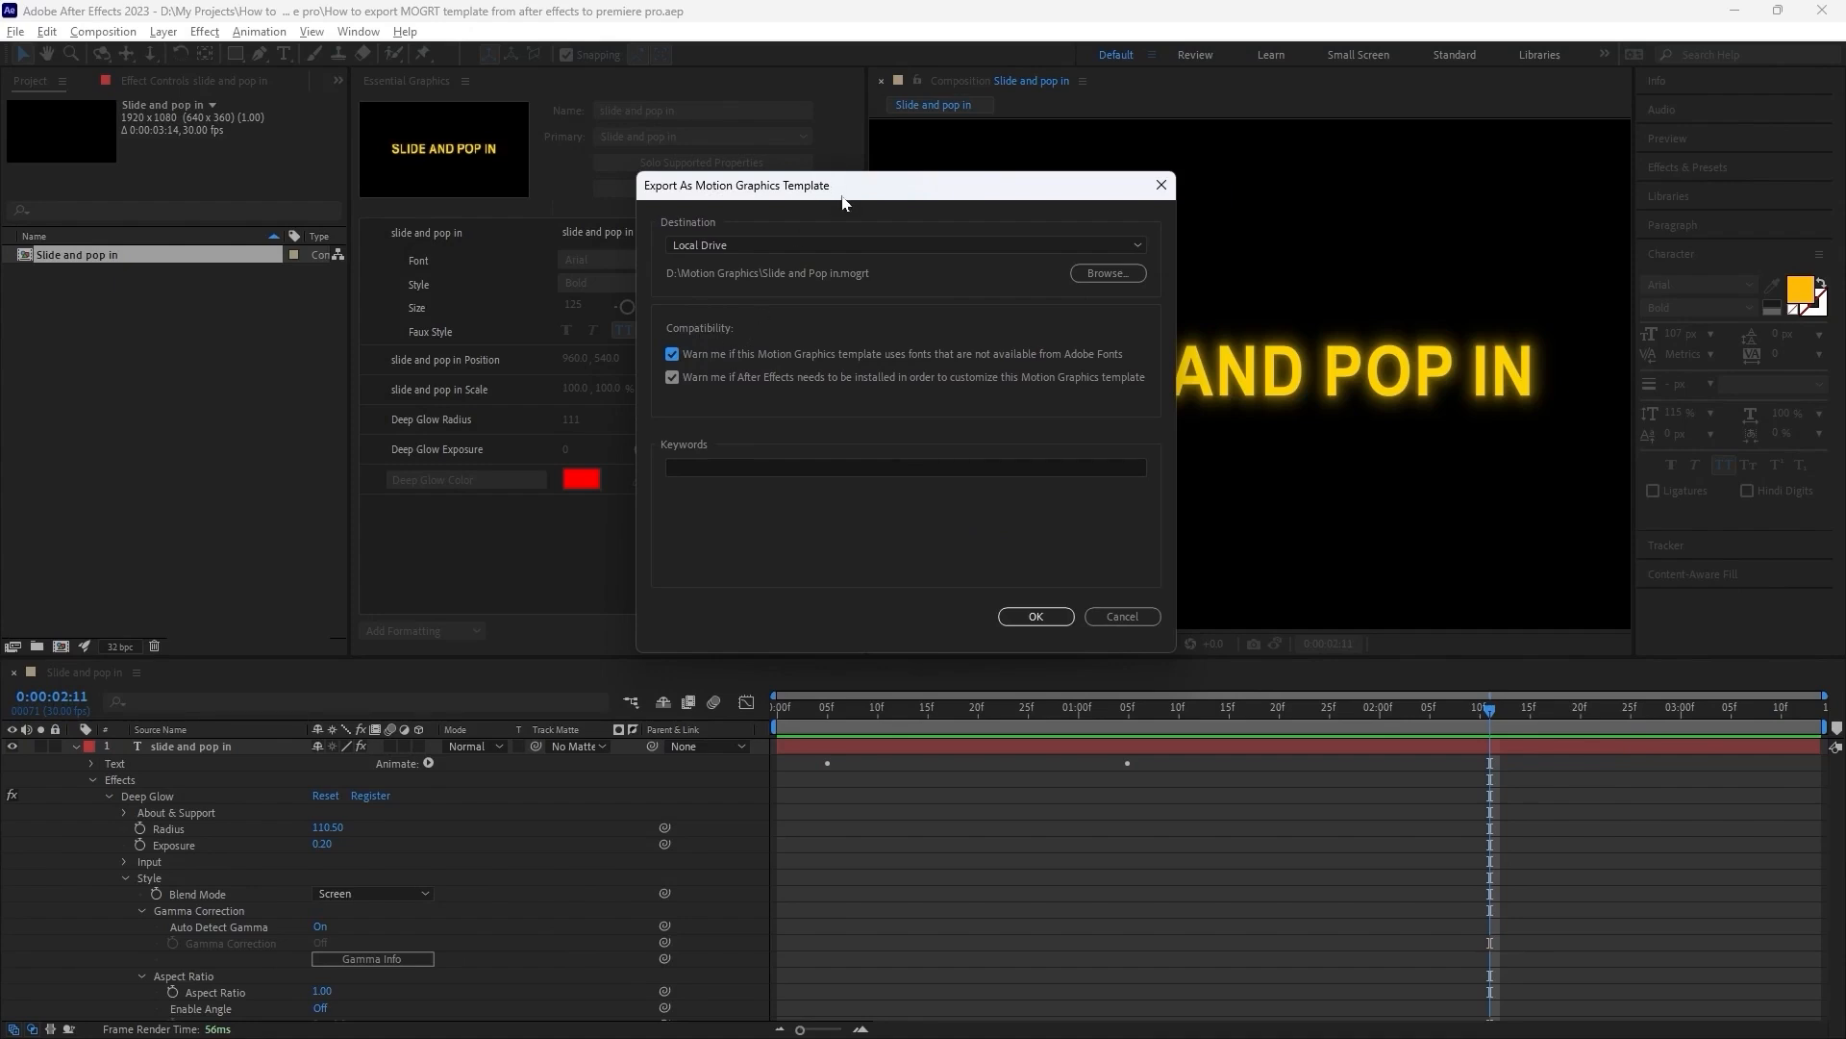
# Add the keyword "slide and pop in" and export the motion graphics template.
pyautogui.moveTo(843, 202); pyautogui.dragTo(758, 181)
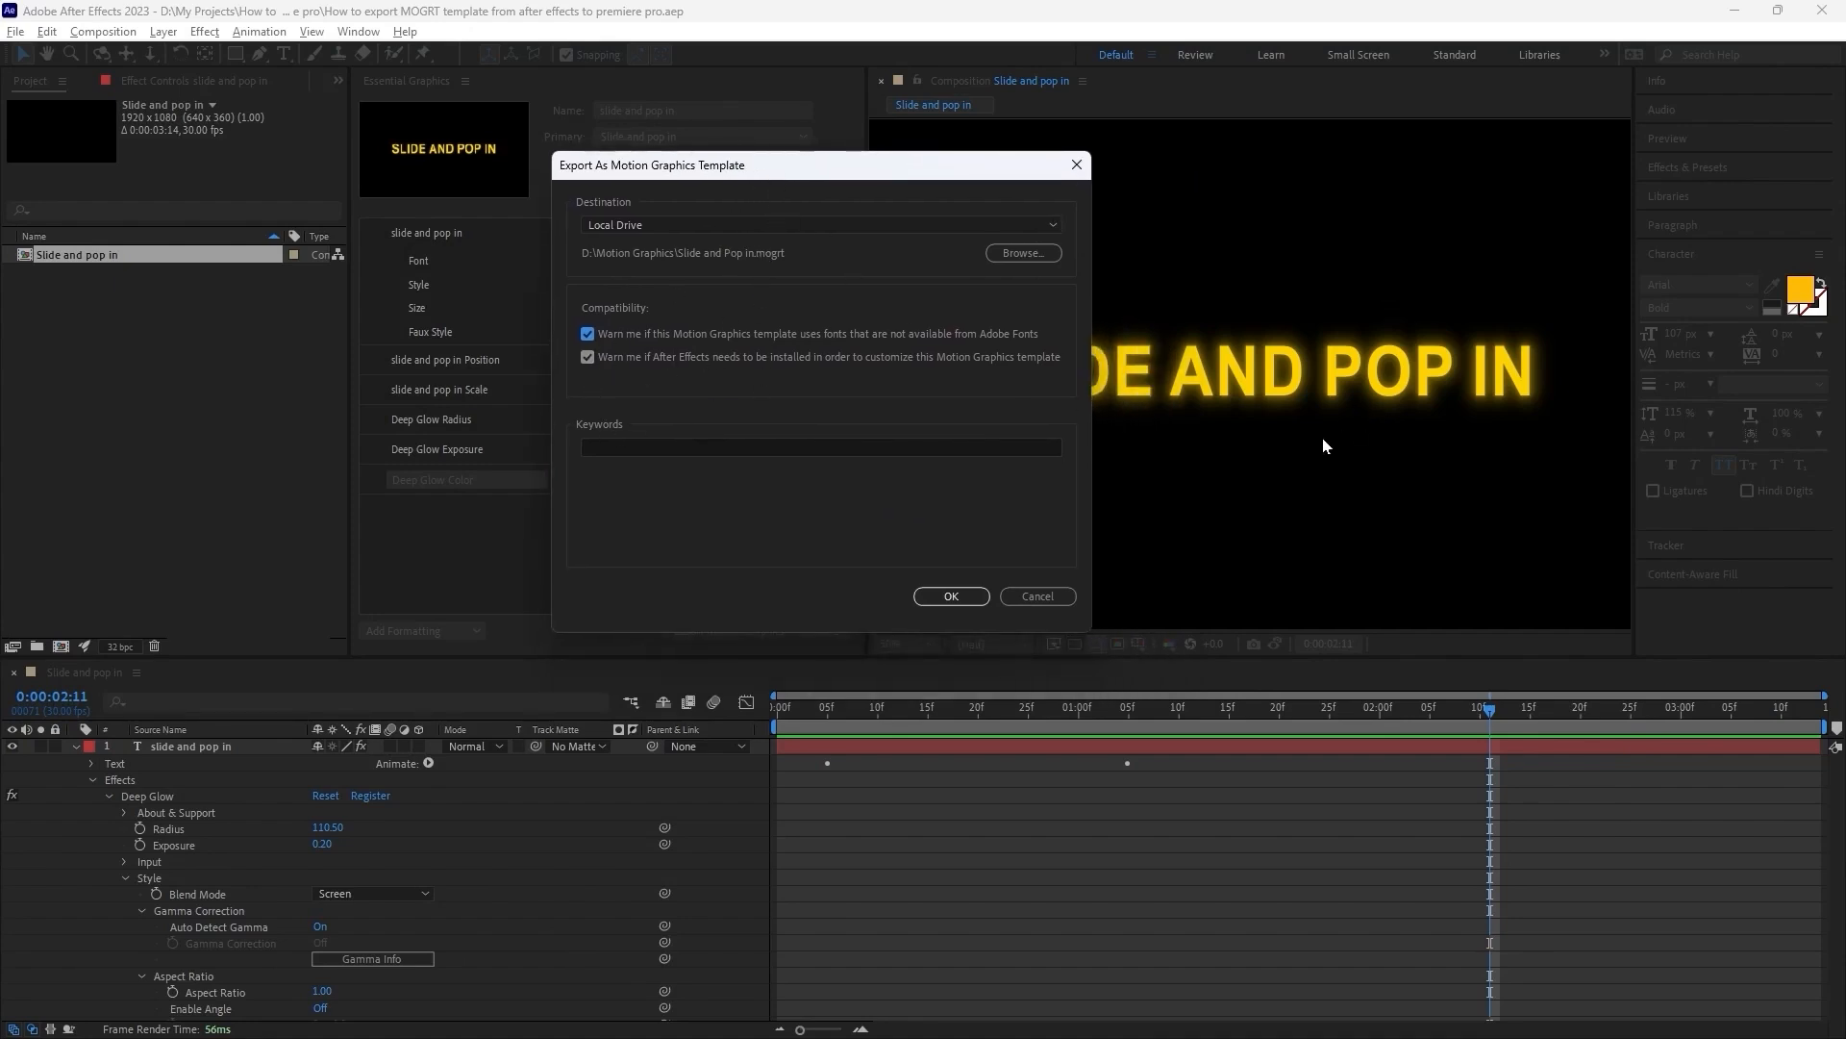
pyautogui.moveTo(760, 166)
pyautogui.mouseDown()
pyautogui.moveTo(764, 148)
pyautogui.moveTo(804, 151)
pyautogui.moveTo(738, 151)
pyautogui.mouseUp()
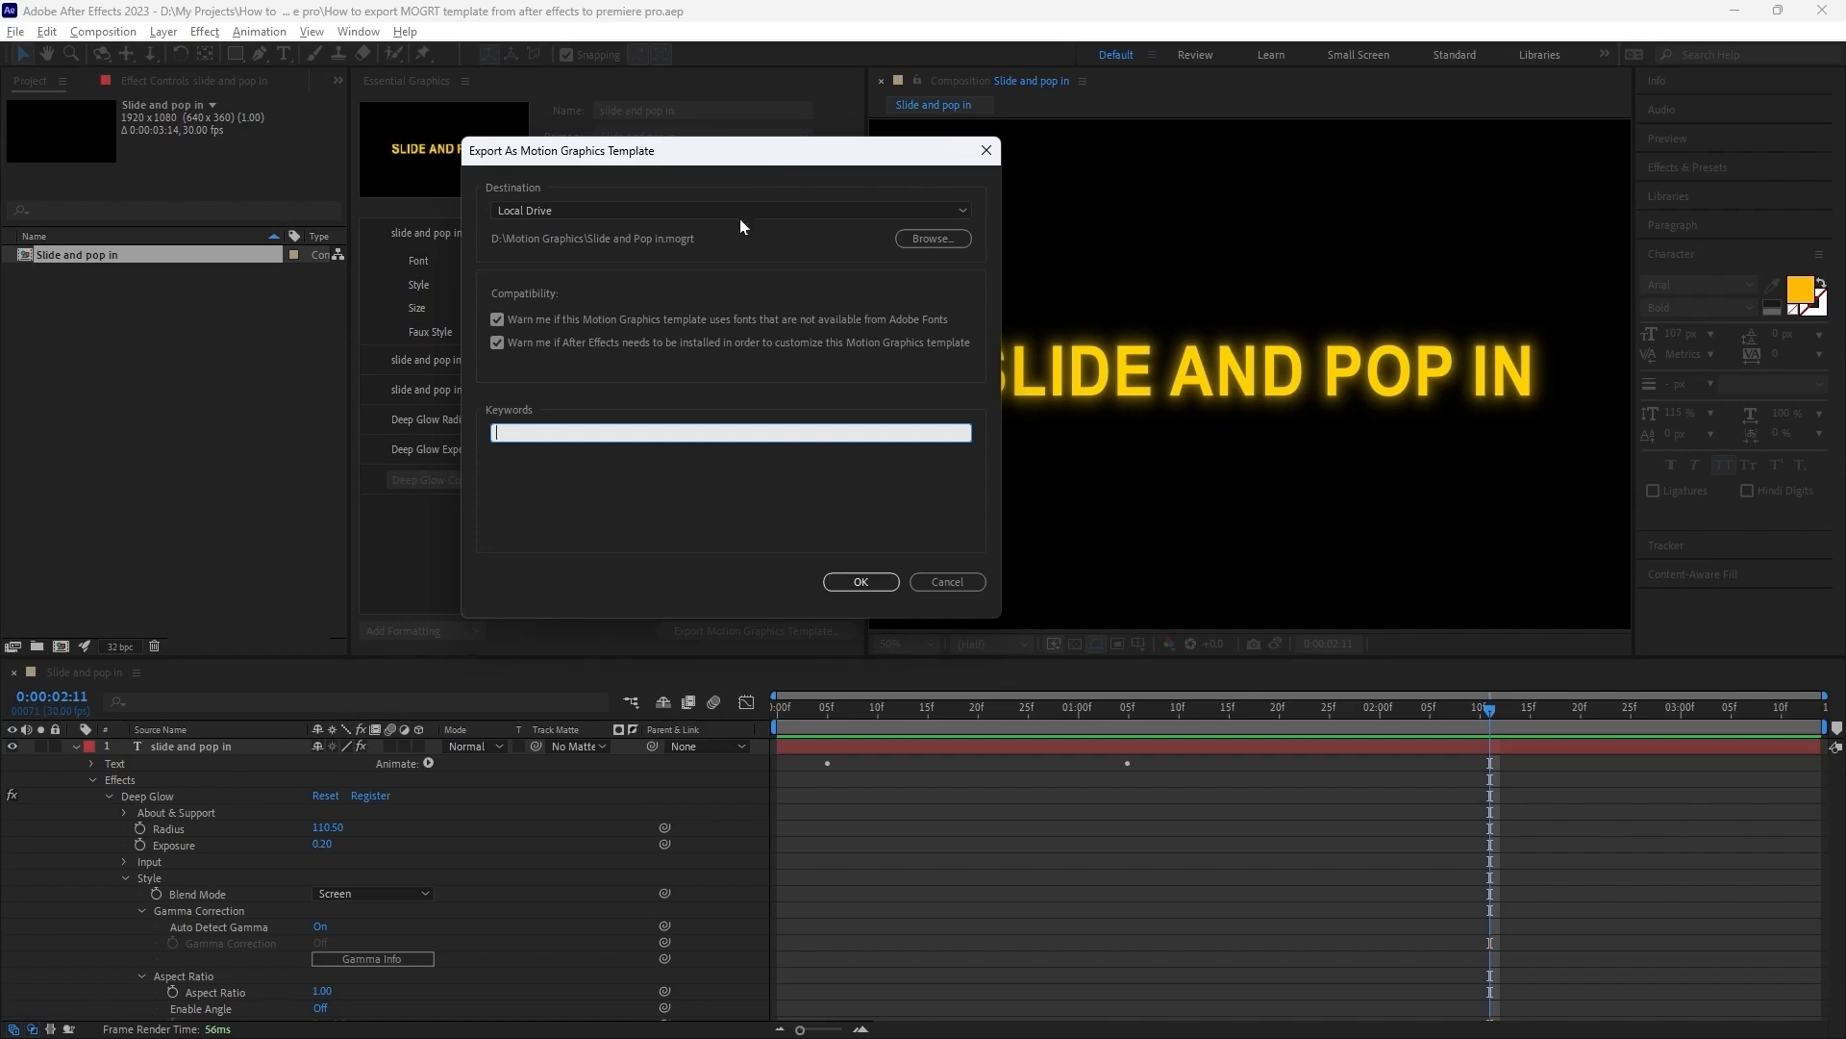
pyautogui.moveTo(760, 160); pyautogui.dragTo(708, 144)
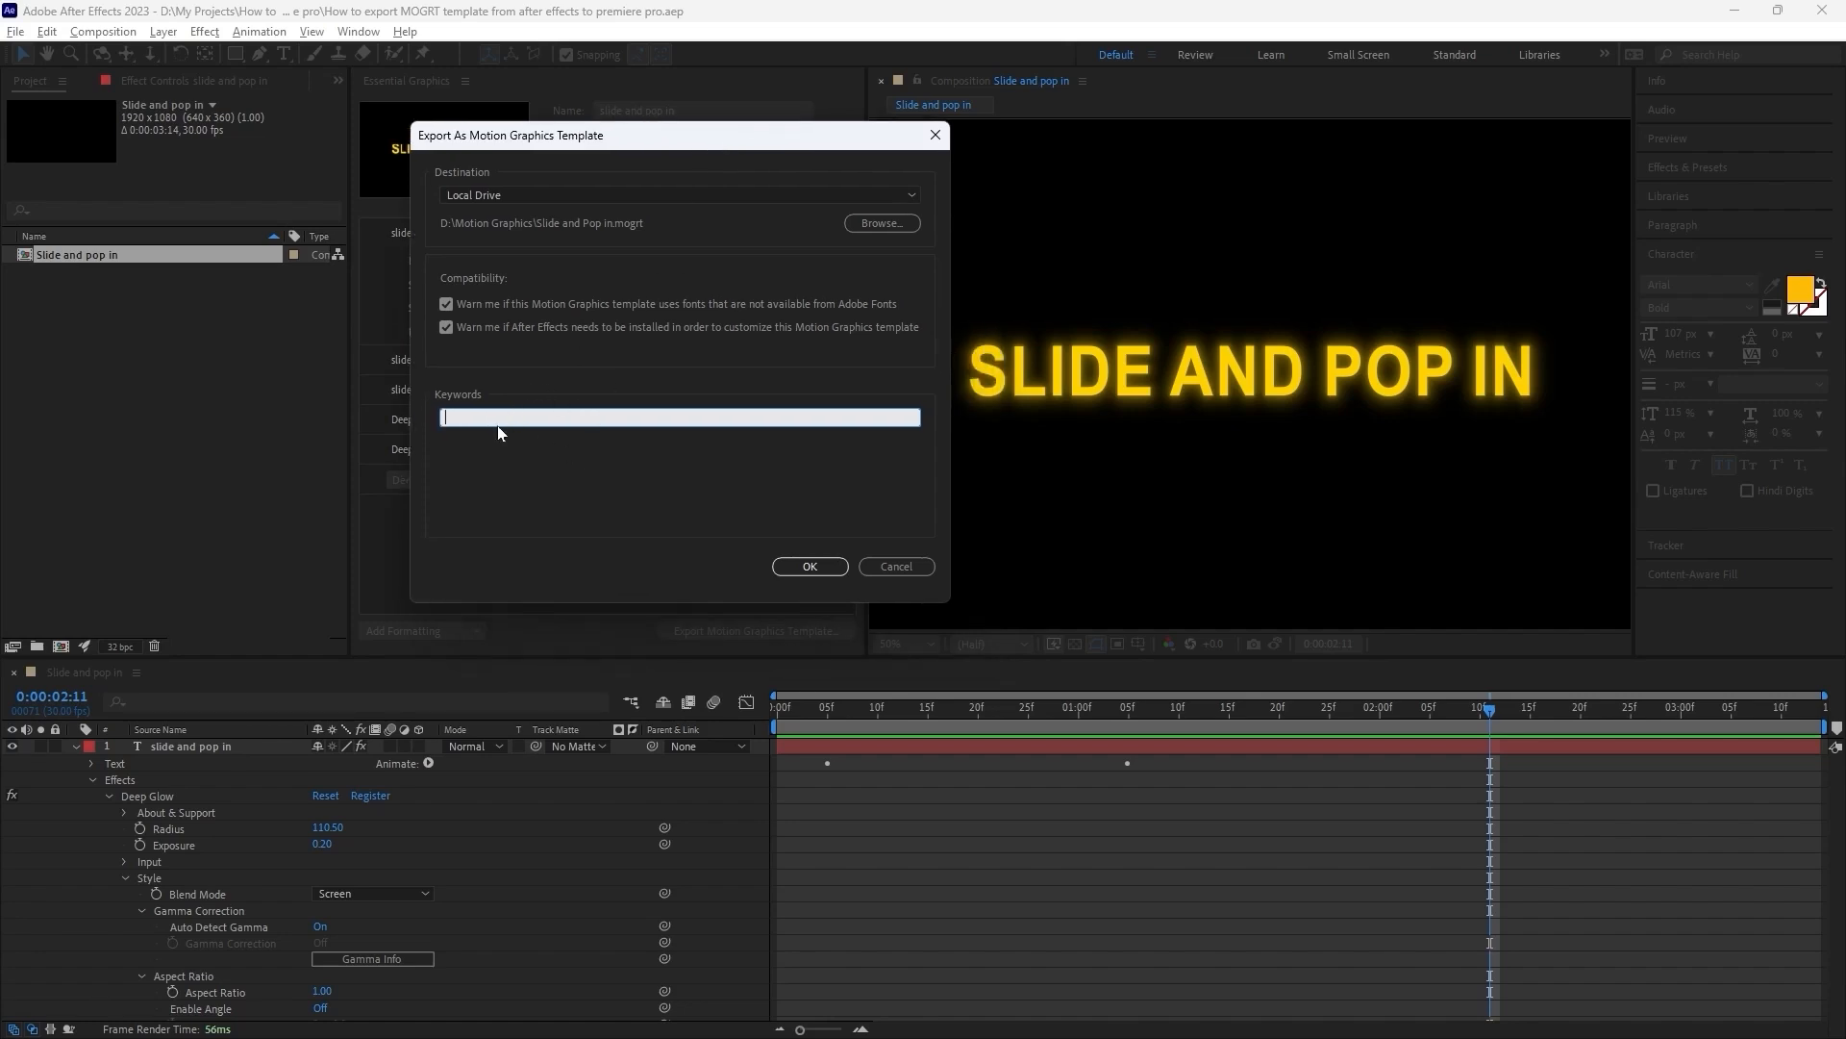
pyautogui.click(810, 566)
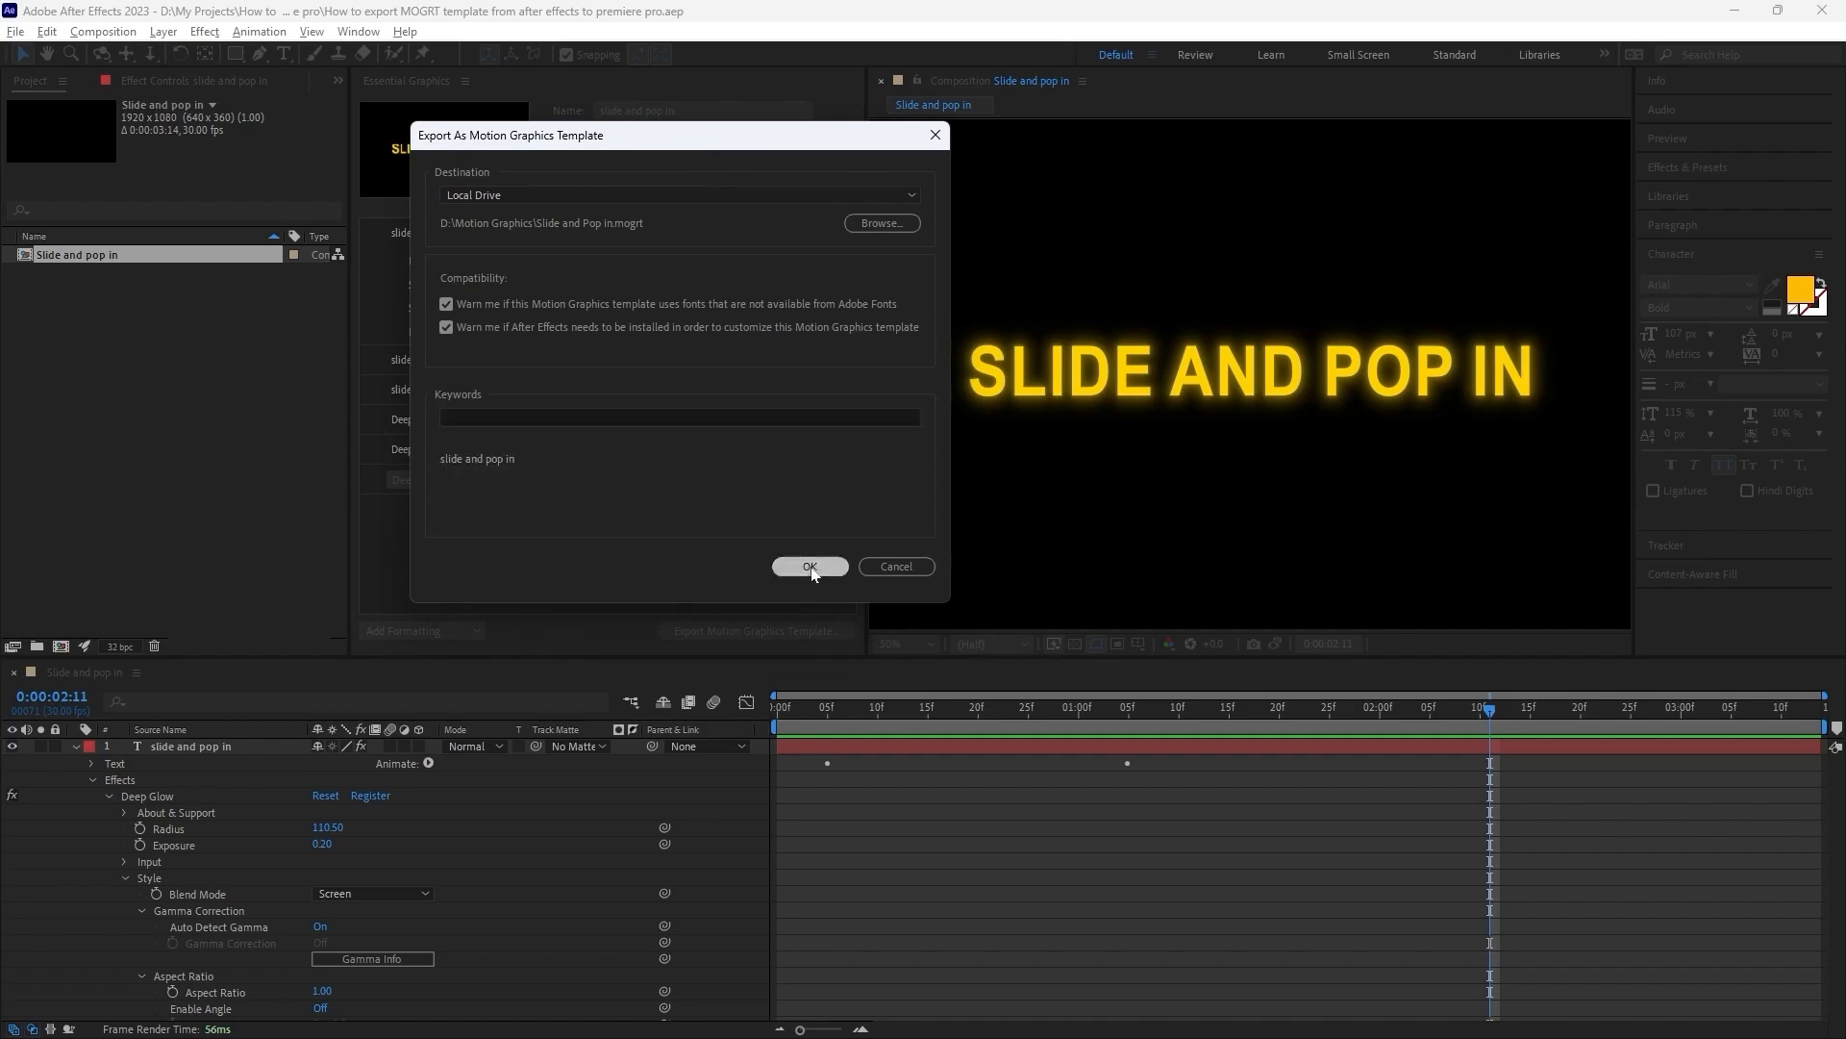
# Play the composition from its first frame to preview the text animation.
pyautogui.moveTo(1489, 709); pyautogui.dragTo(680, 720)
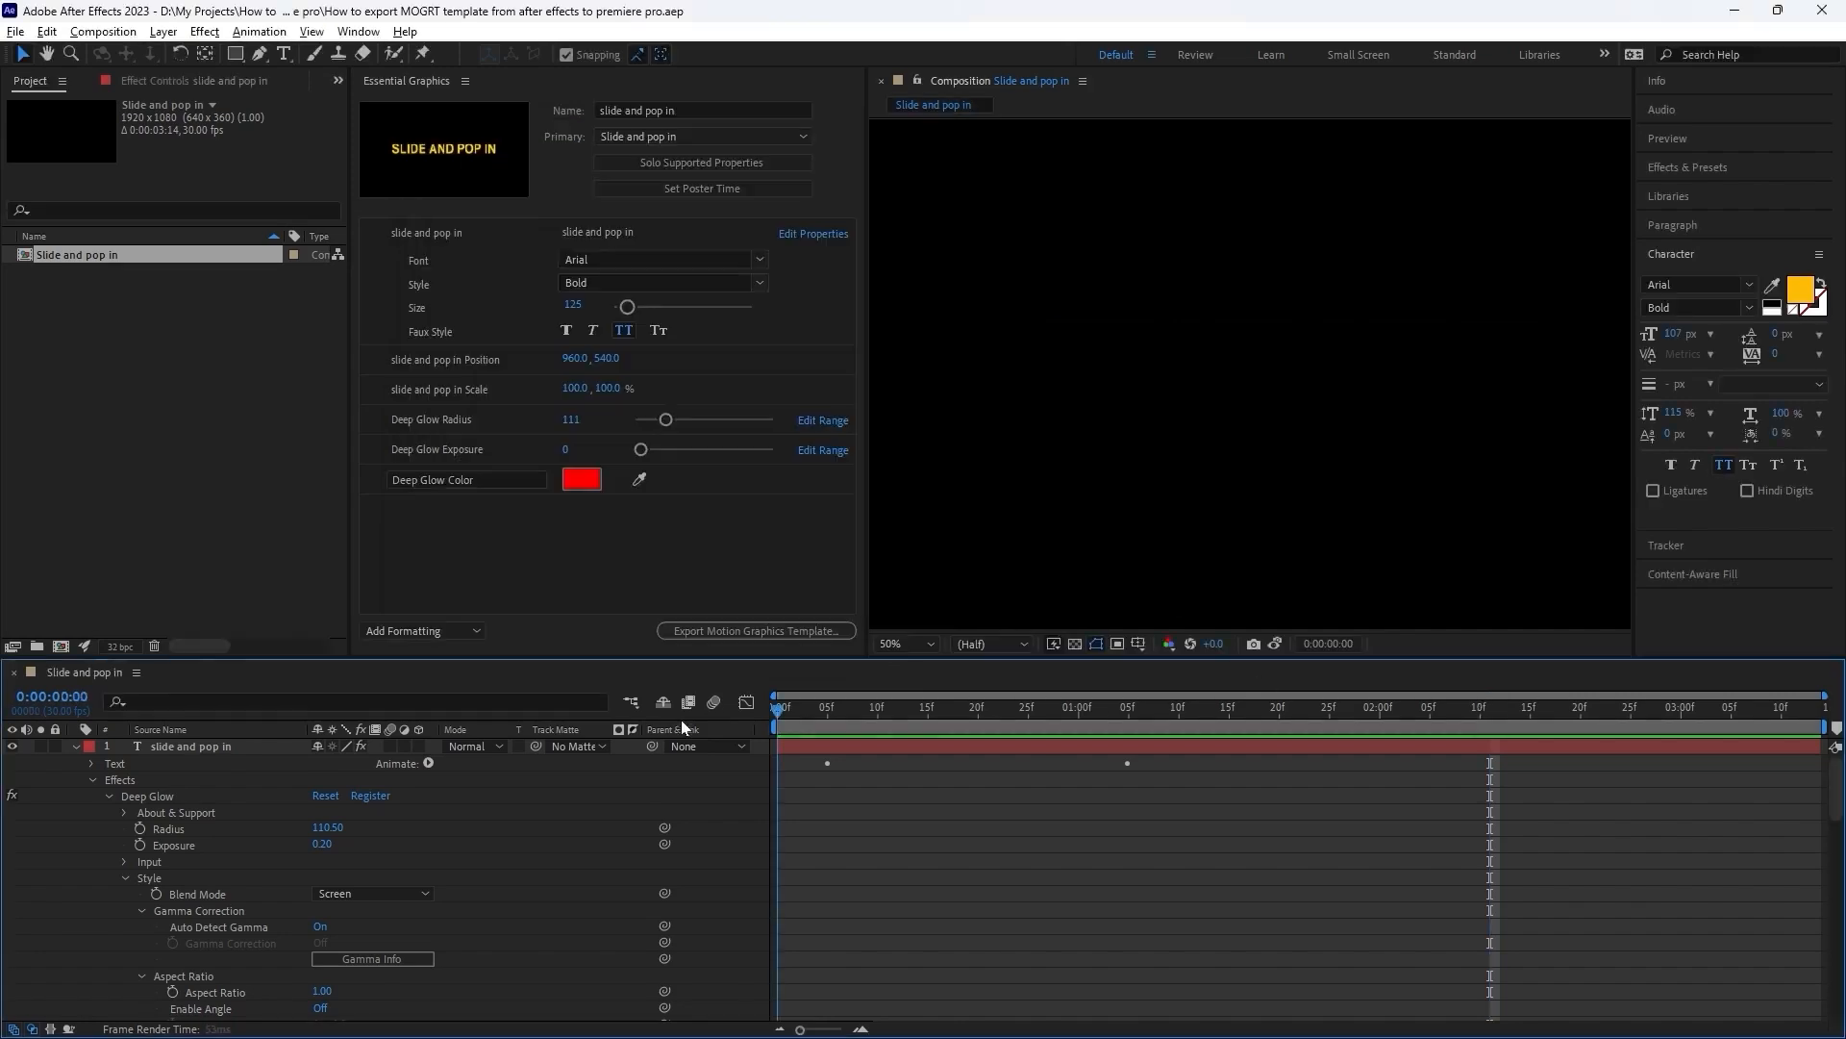
pyautogui.press('space')
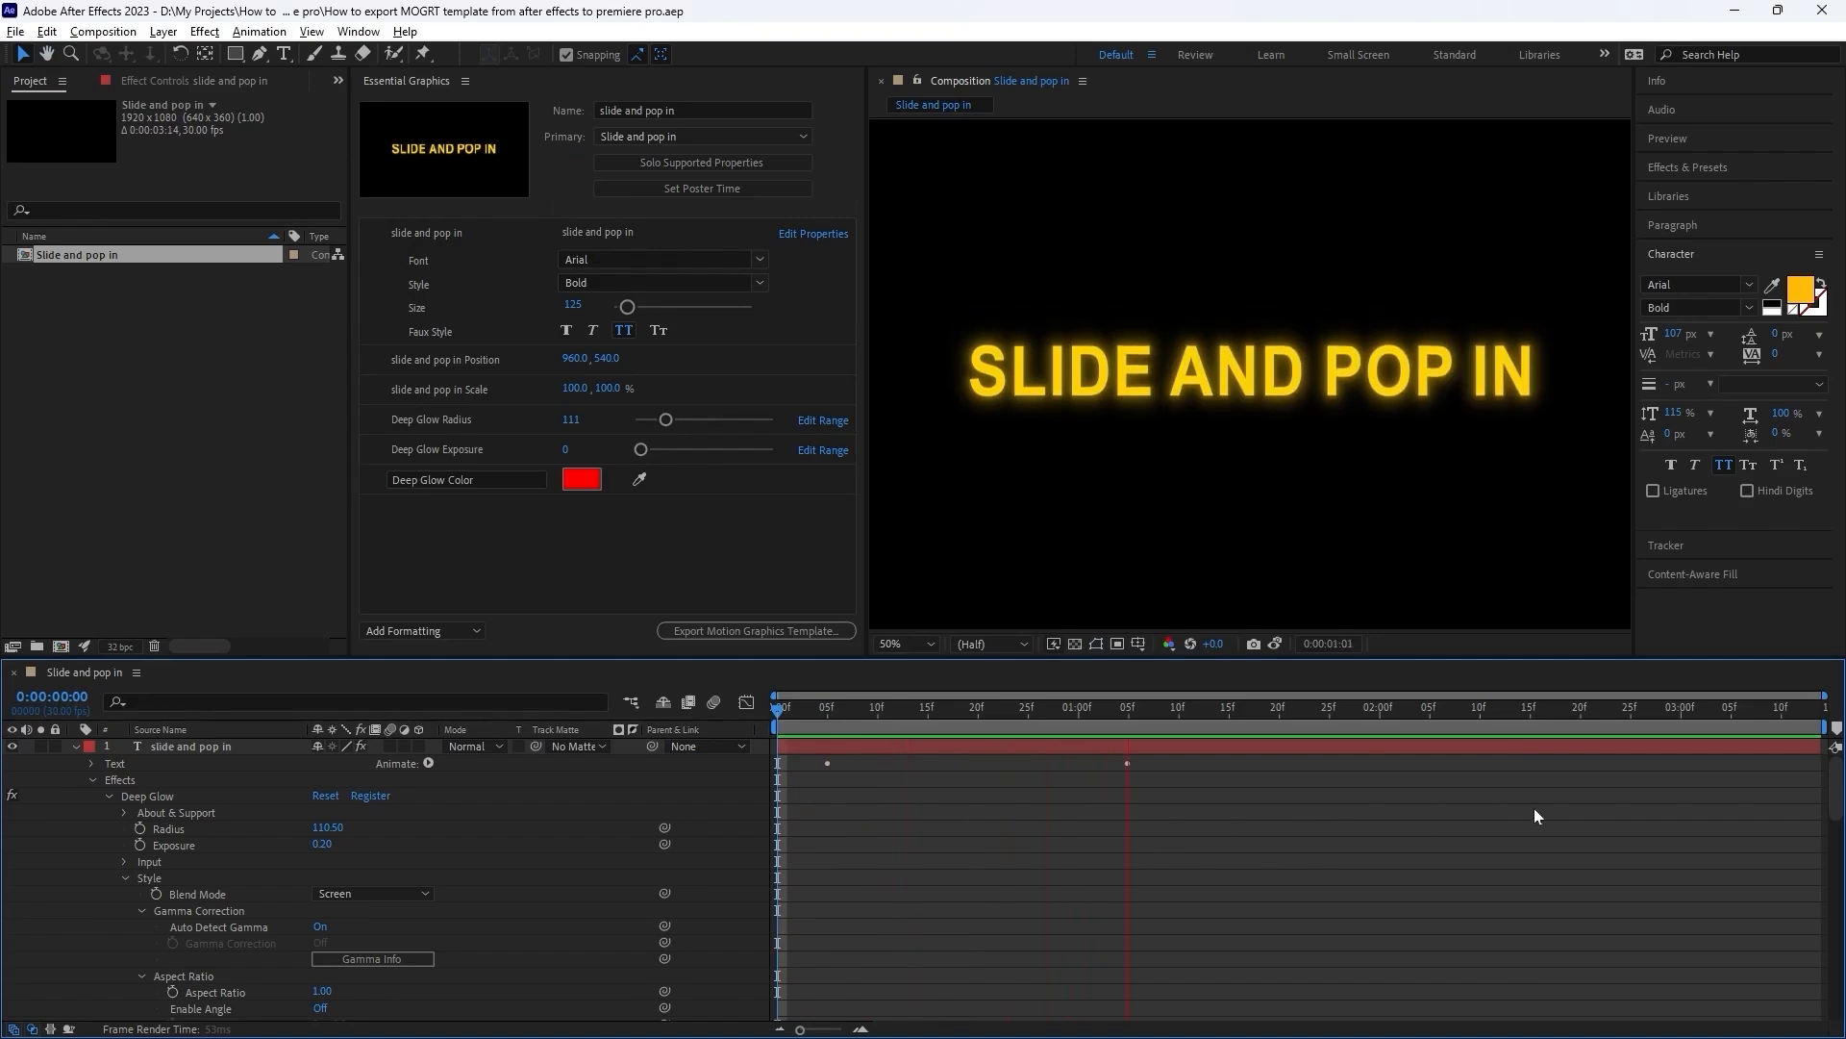
pyautogui.press('space')
# Switch to Premiere Pro and browse the local templates in Essential Graphics.
pyautogui.moveTo(1241, 1034)
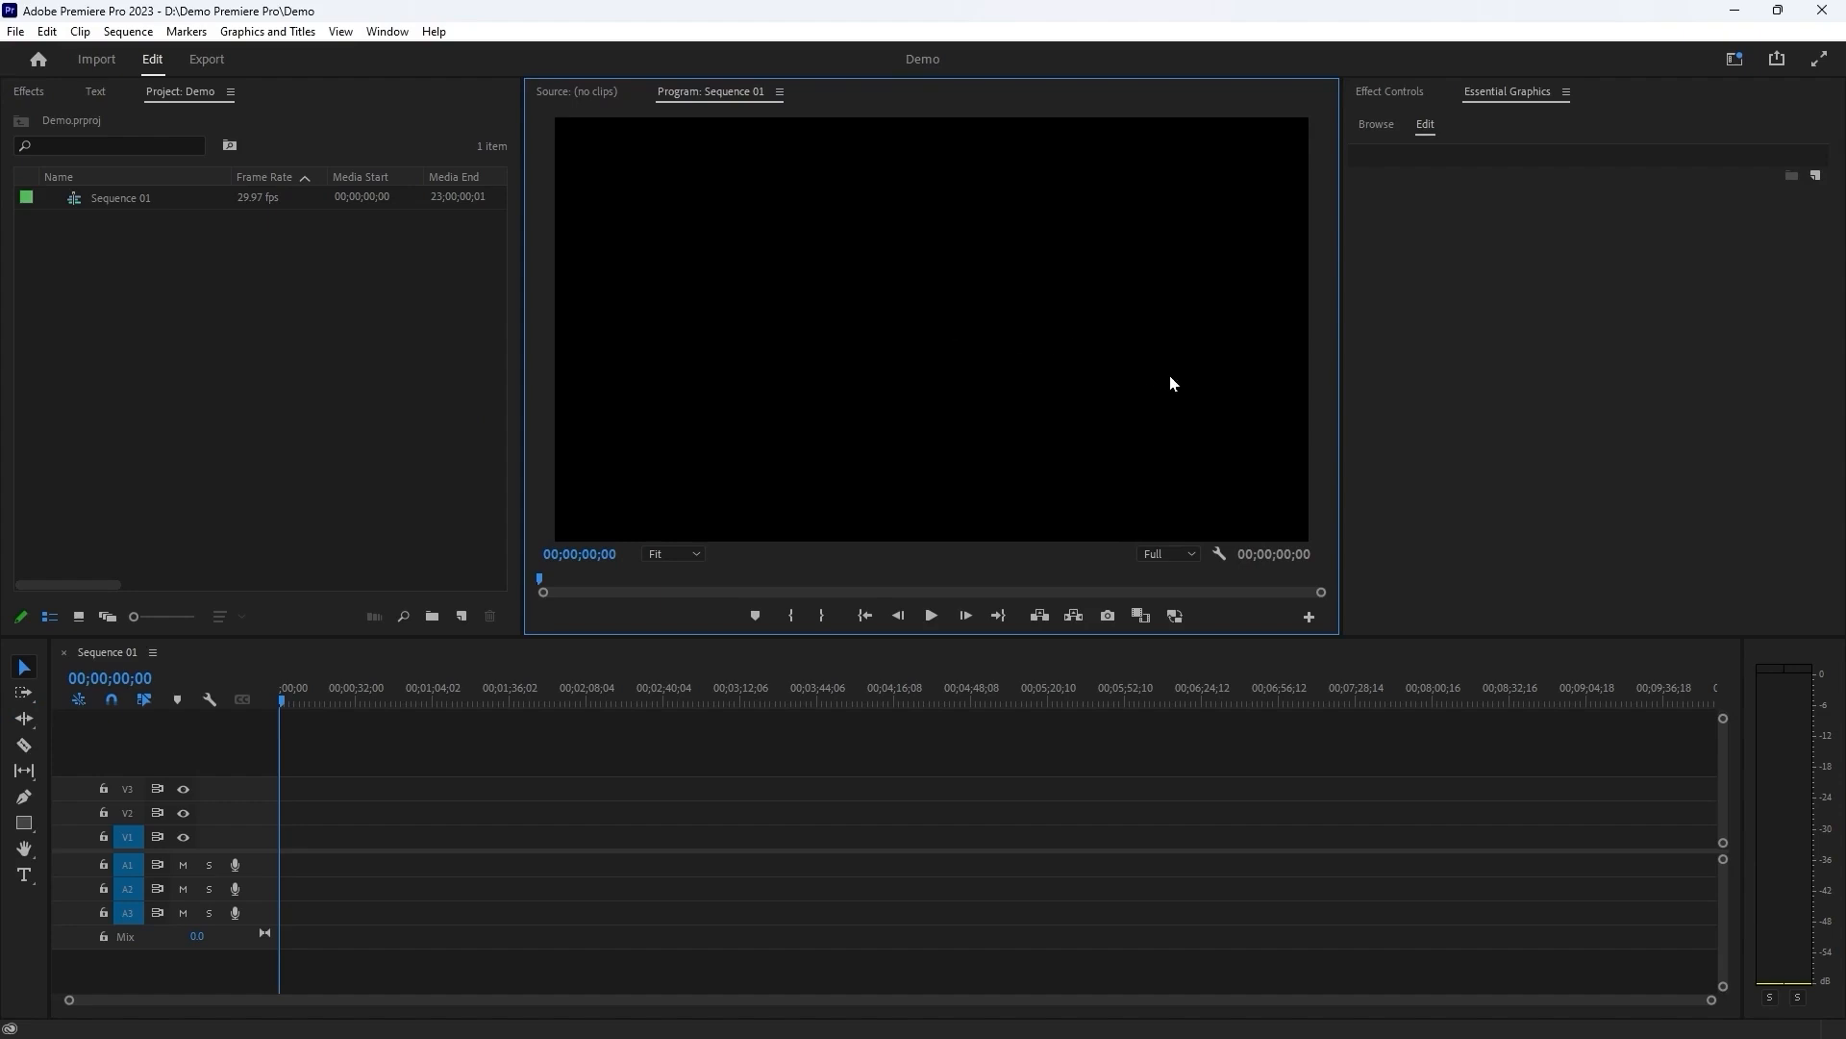
pyautogui.click(387, 32)
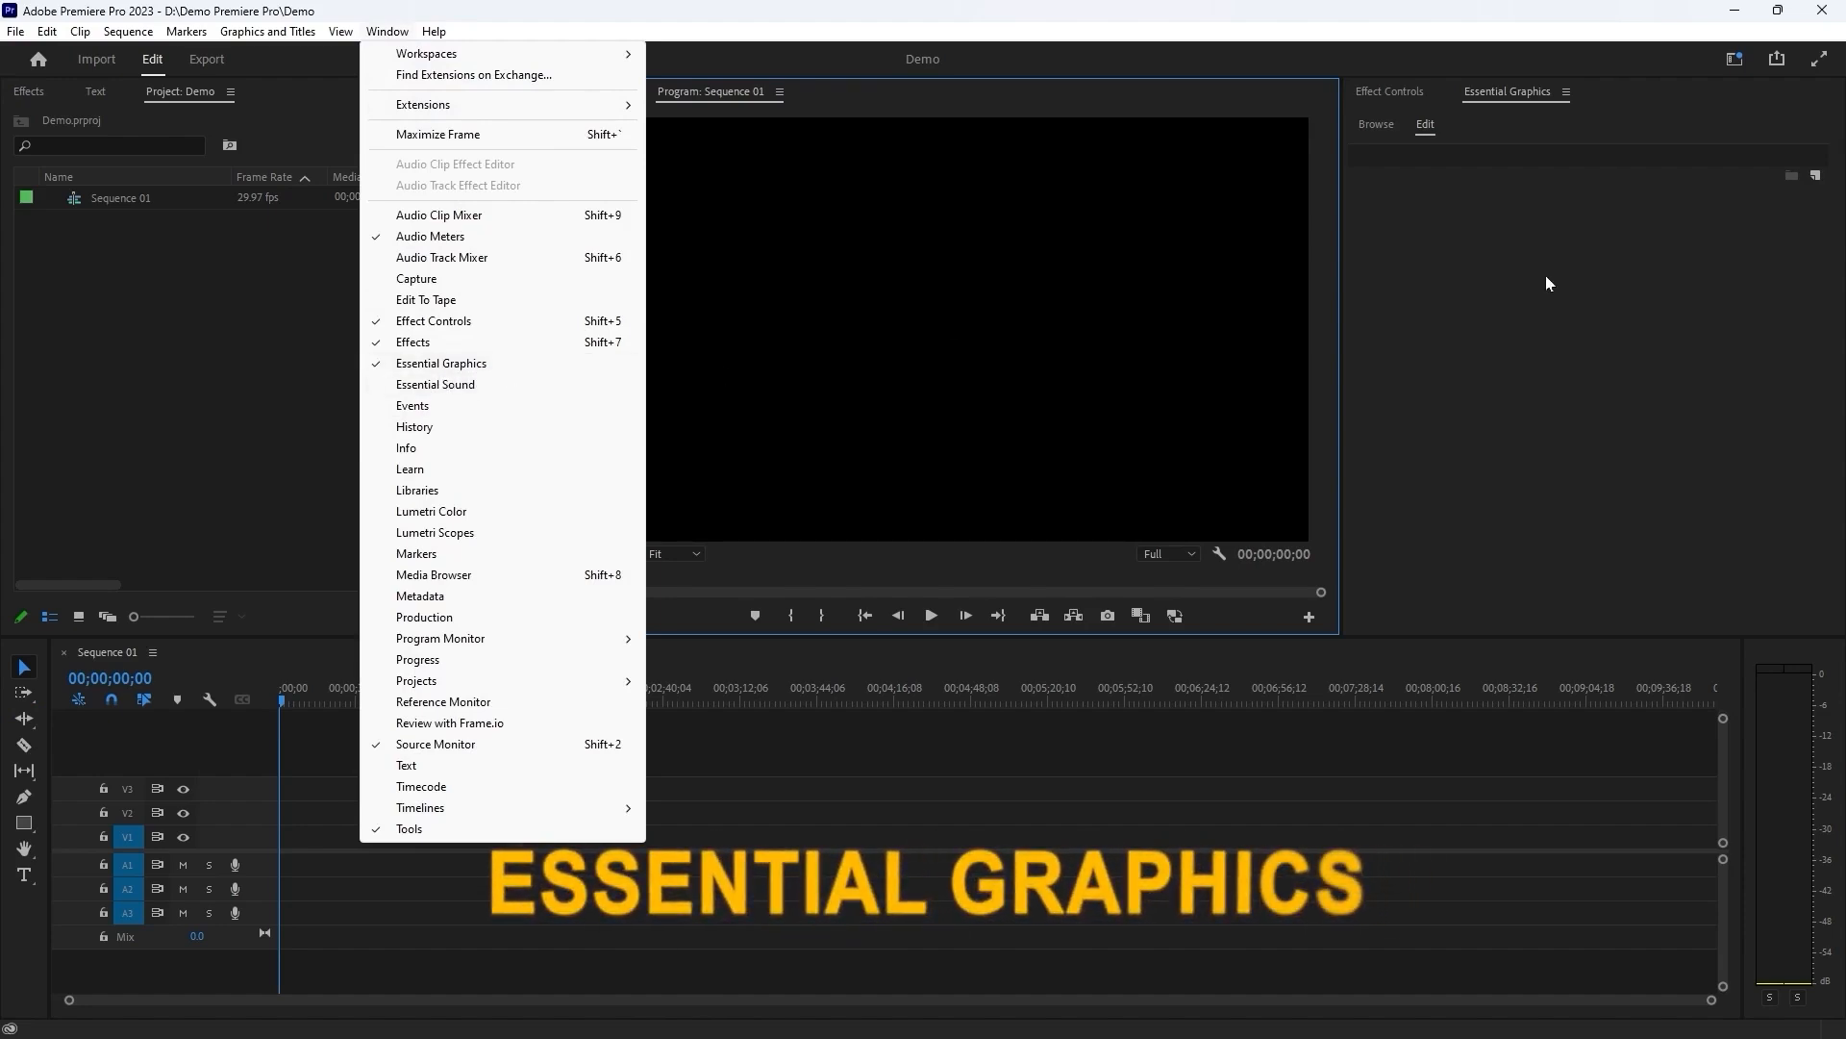
pyautogui.click(1524, 94)
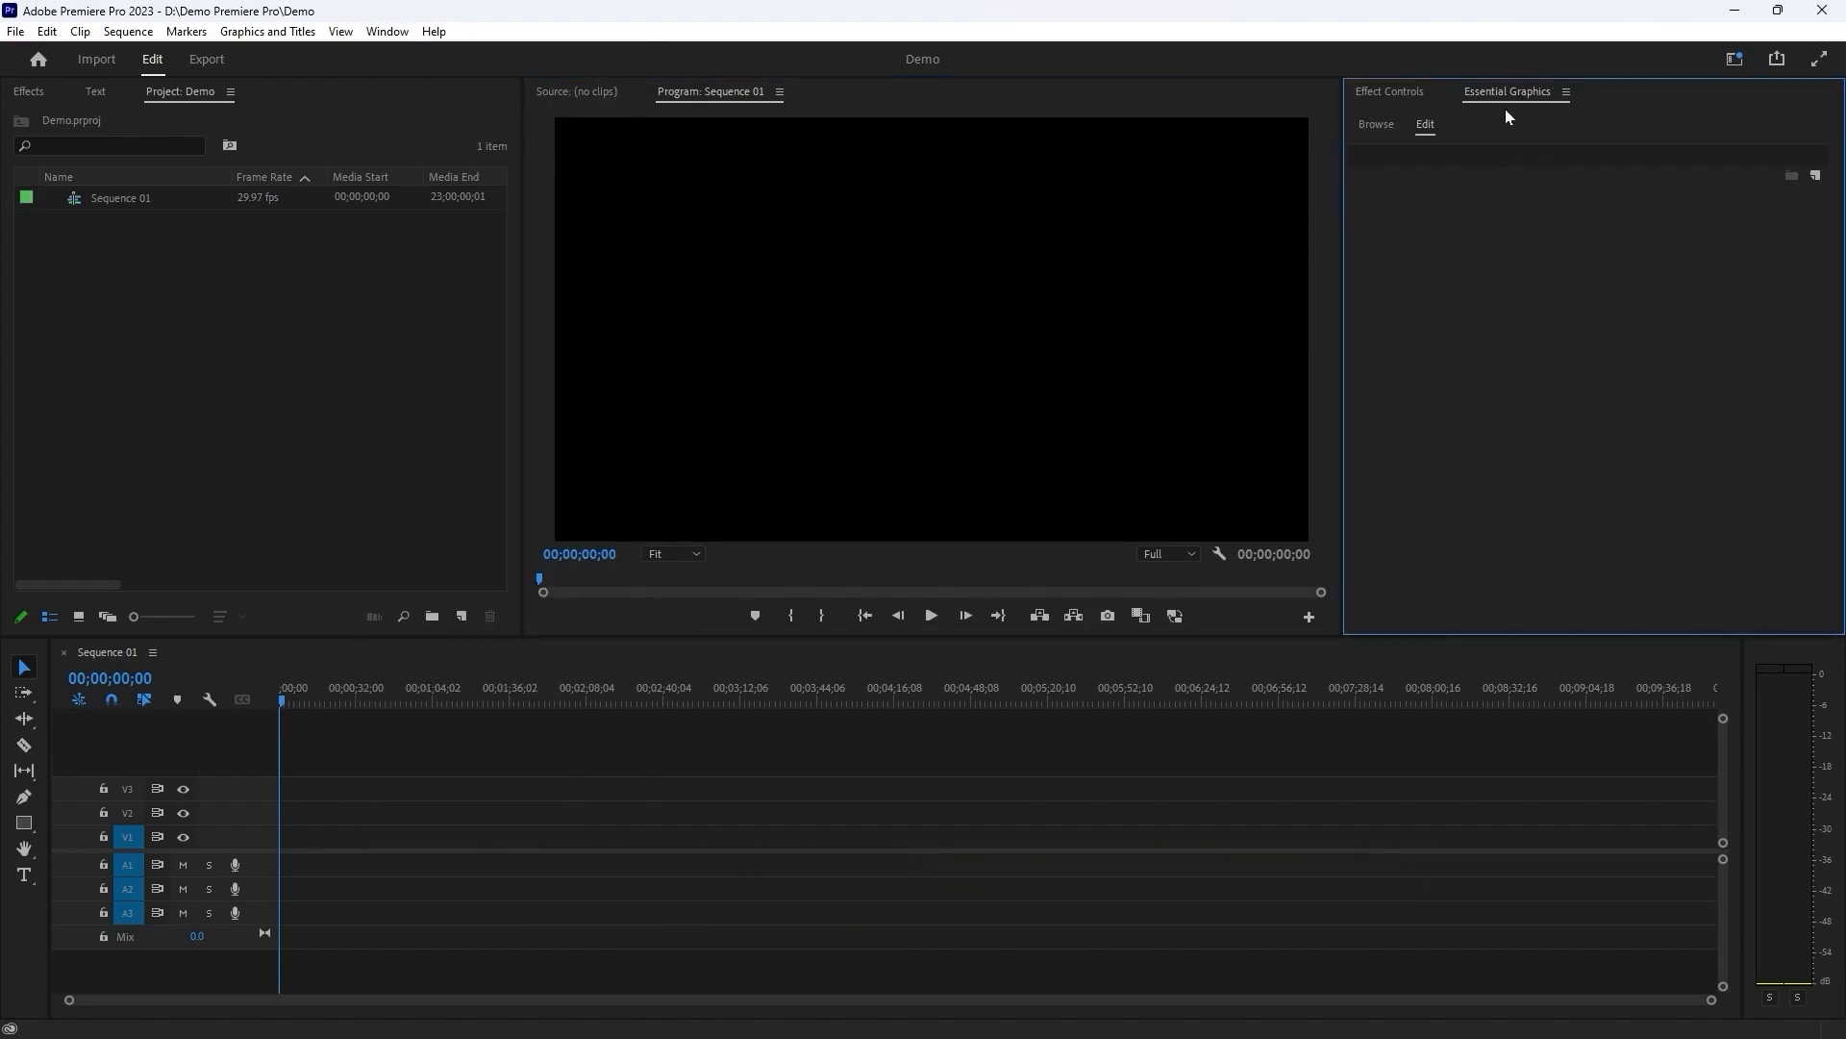
pyautogui.click(1373, 129)
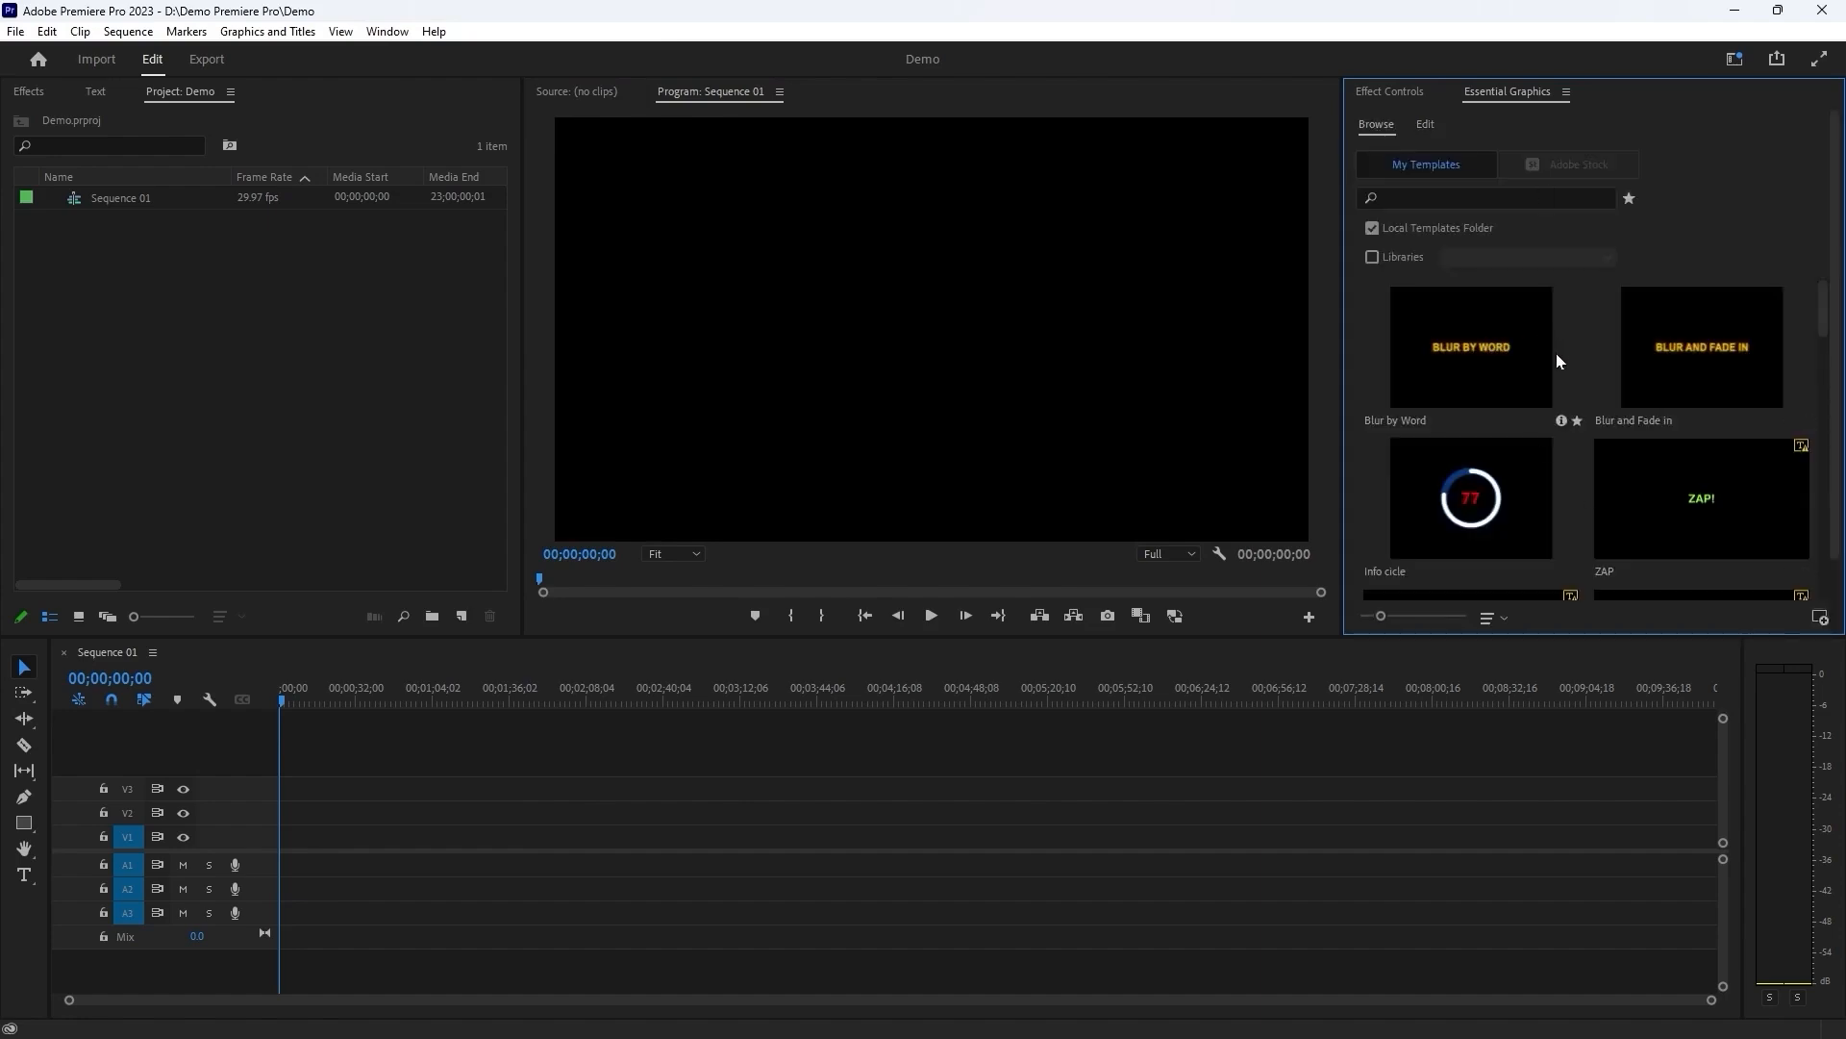
pyautogui.scroll(-3, 1560, 362)
pyautogui.scroll(3, 1559, 358)
# Install the "Slide and Pop in" motion graphics template from D:\Motion Graphics into the local templates.
pyautogui.click(1821, 620)
pyautogui.moveTo(600, 140); pyautogui.dragTo(579, 128)
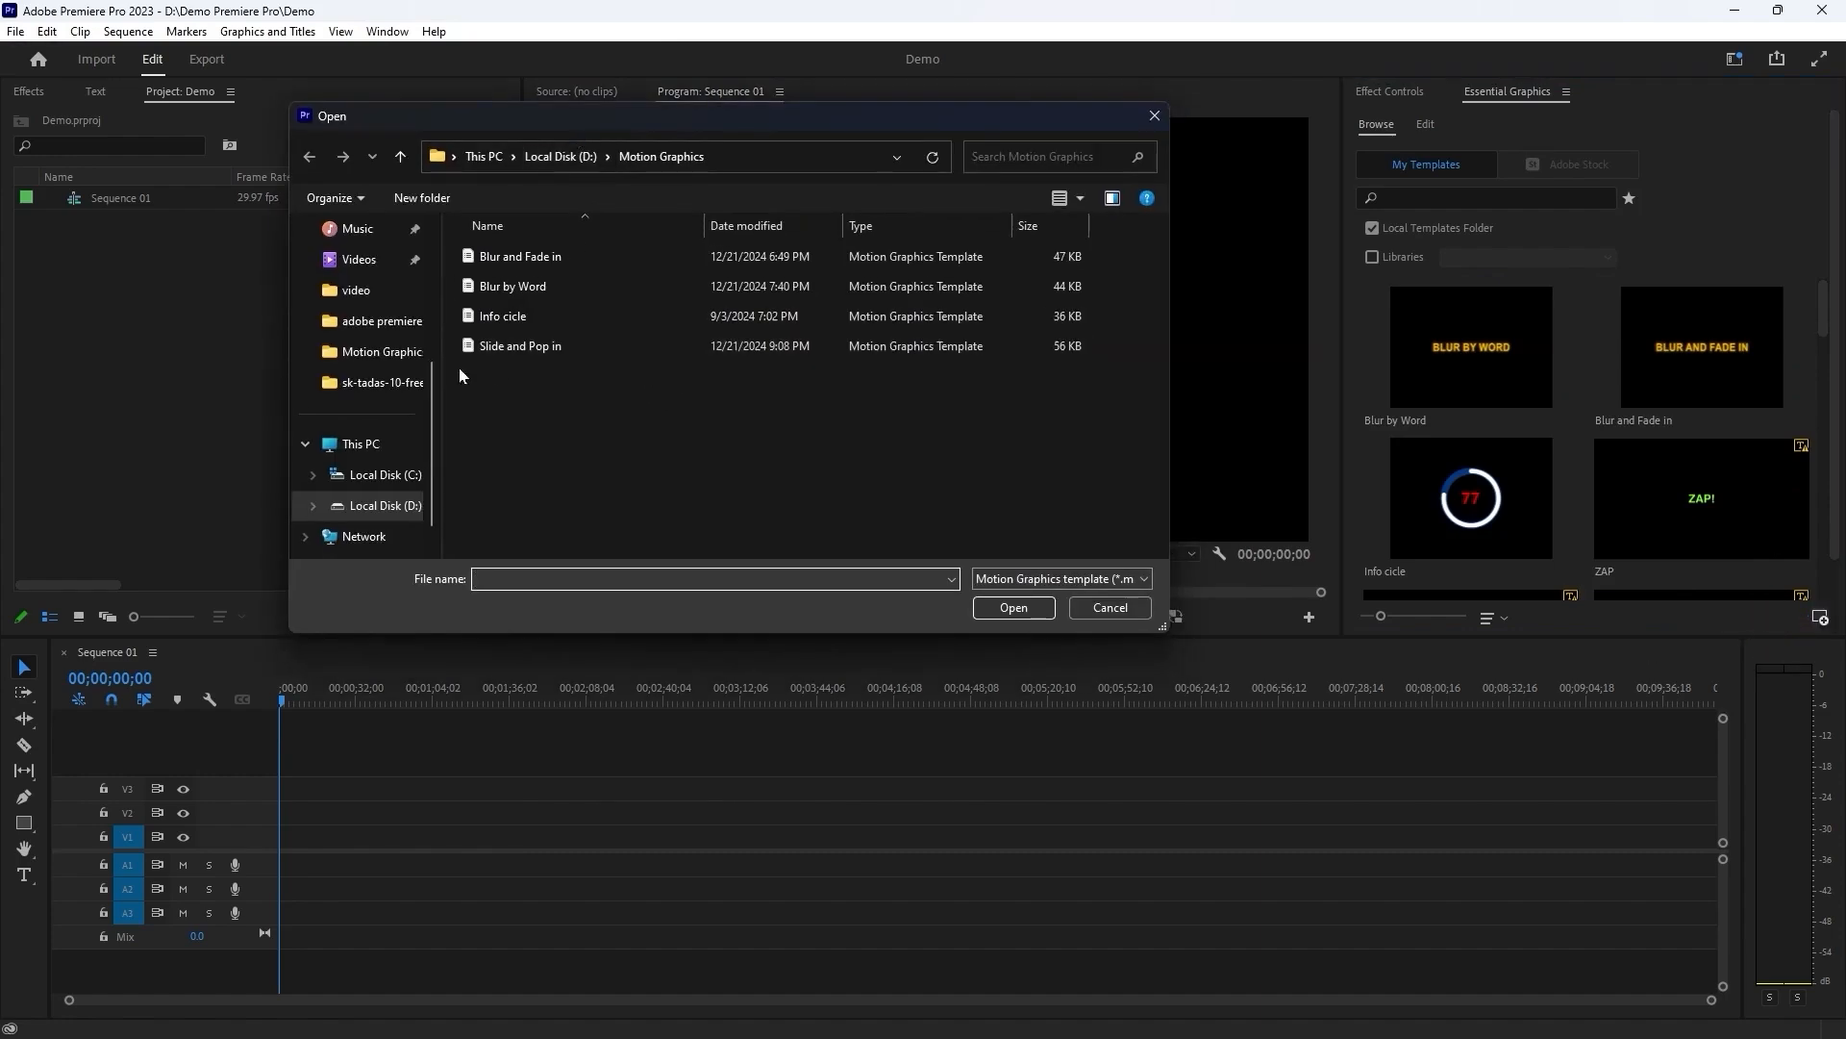
pyautogui.click(518, 350)
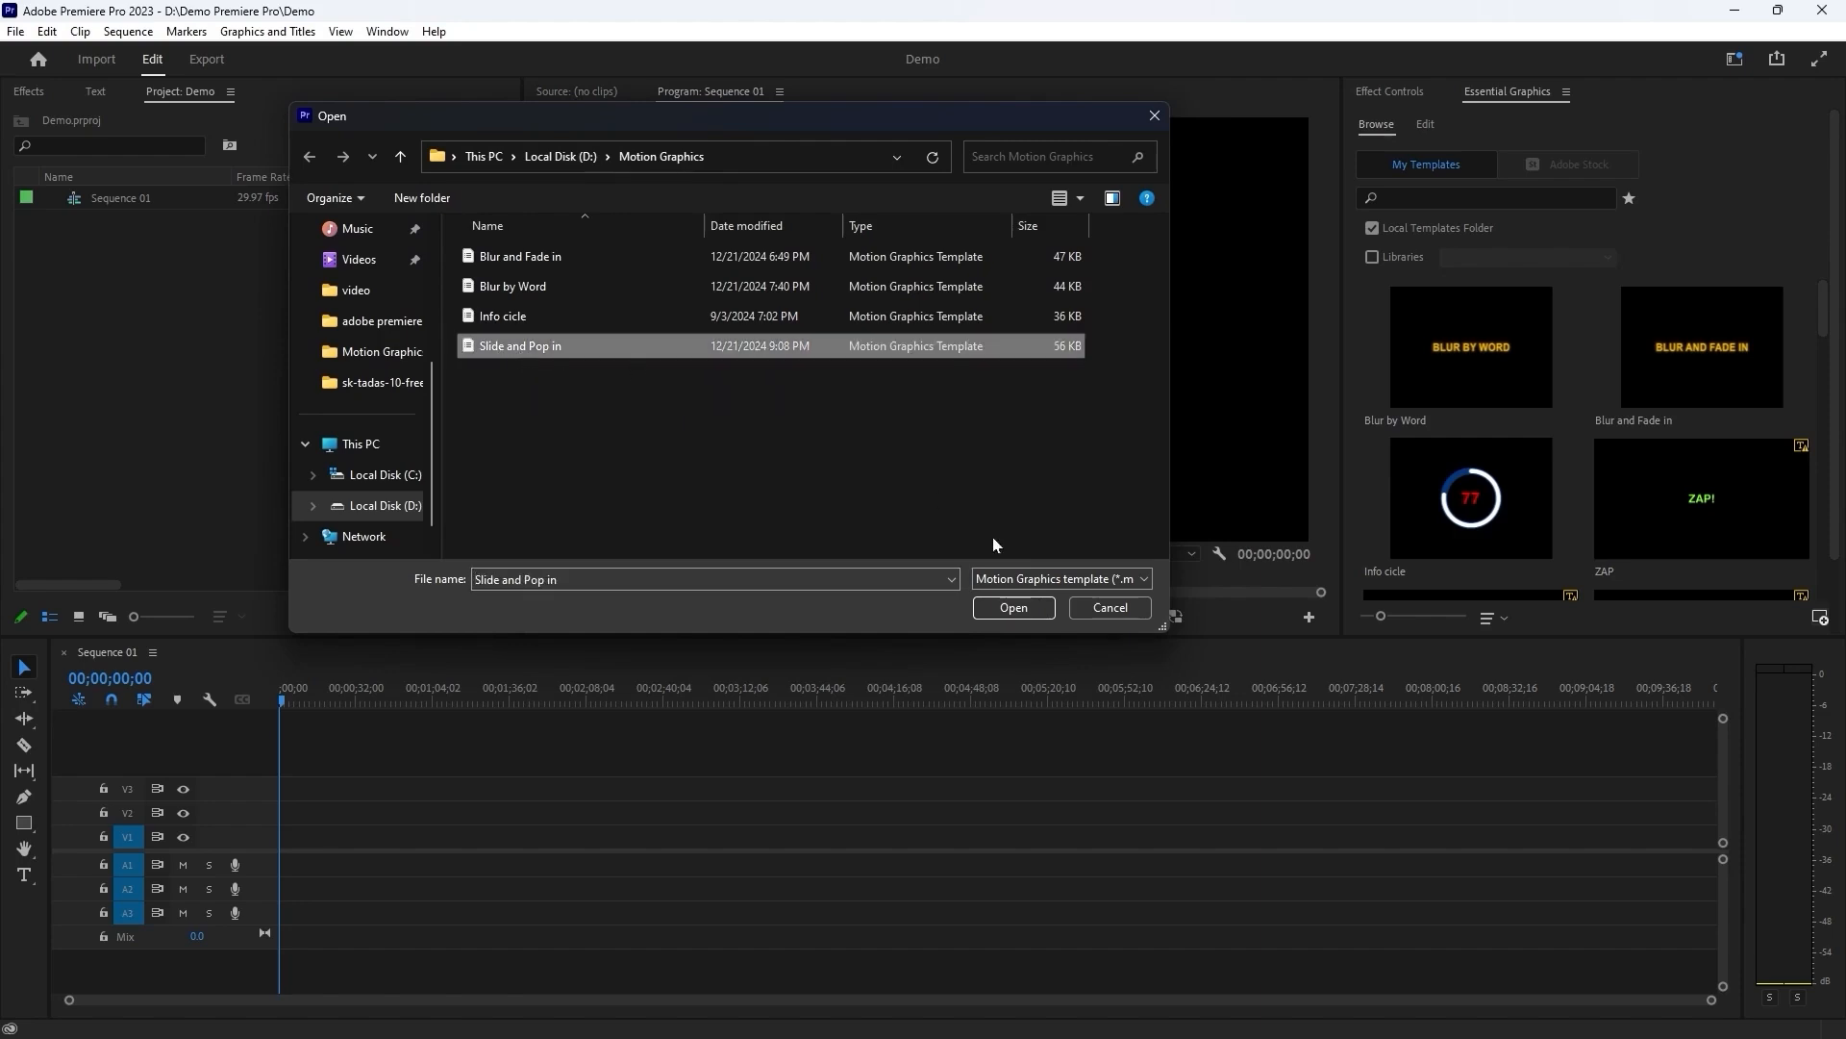
pyautogui.click(1017, 608)
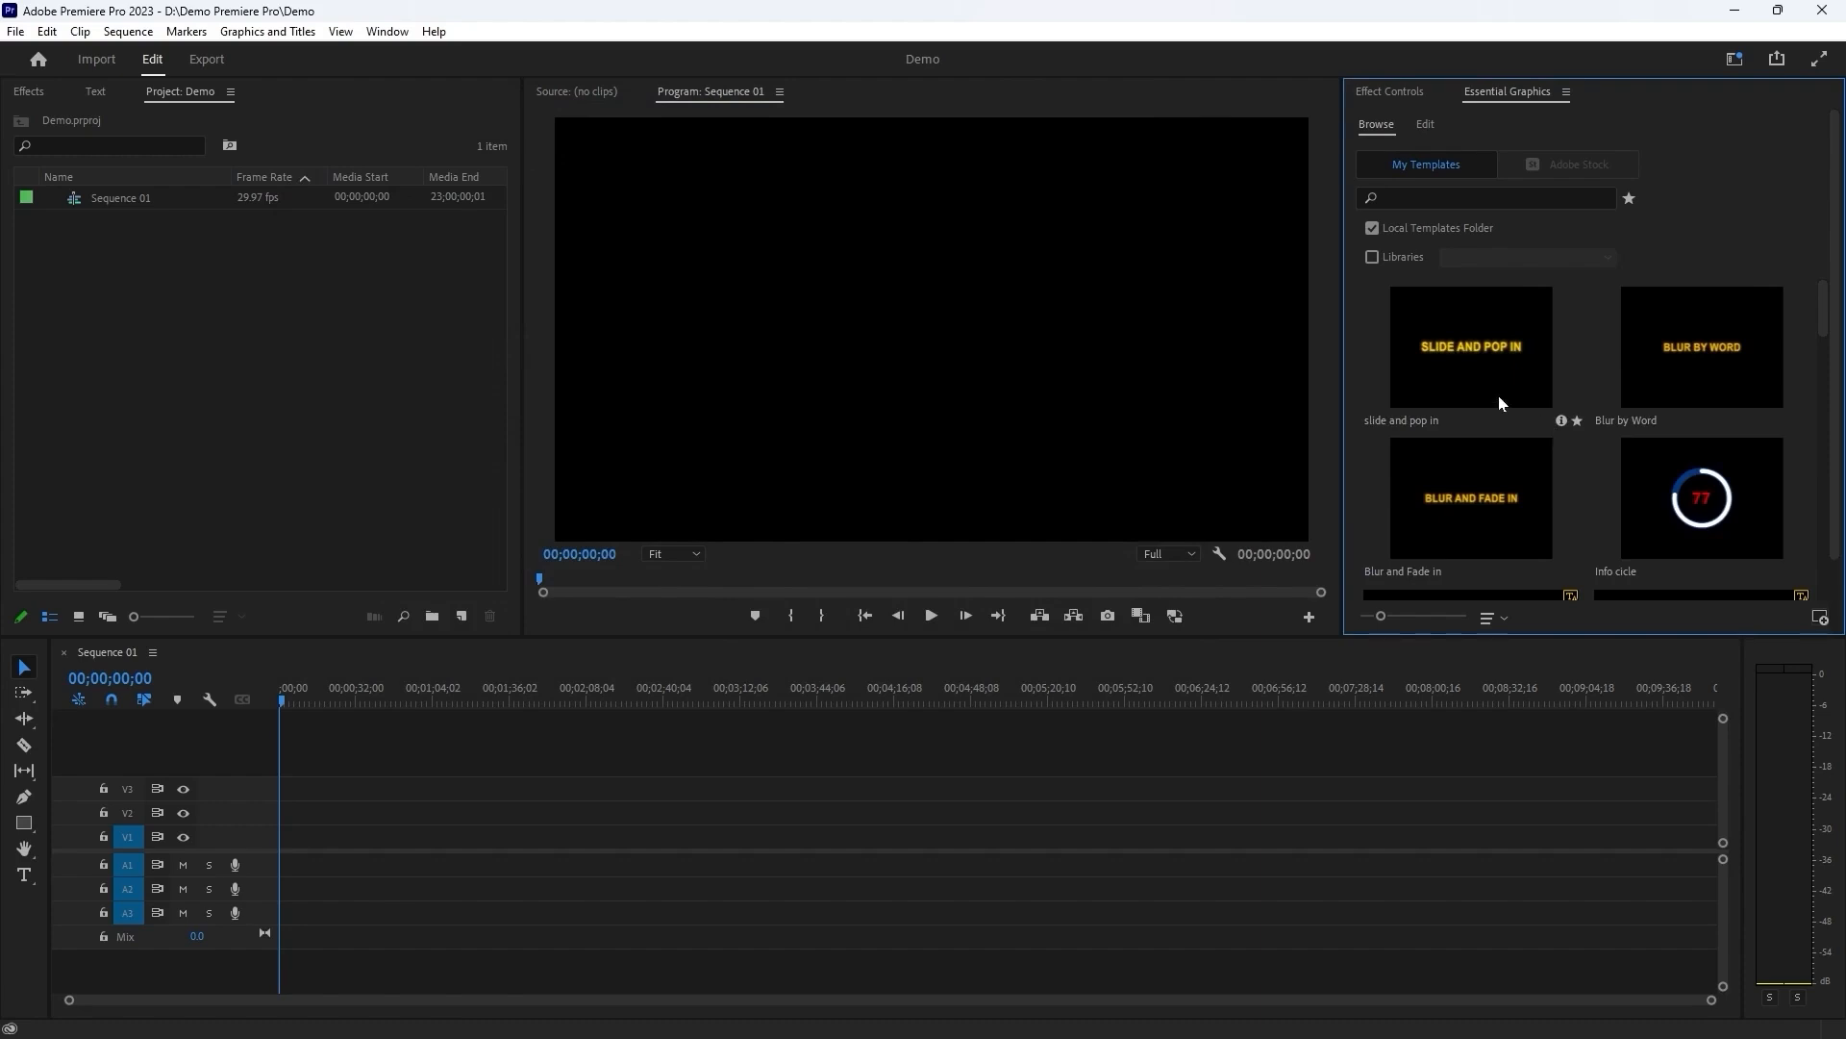
# Place the "slide and pop in" template on video track V2 of Sequence 01.
pyautogui.click(1462, 365)
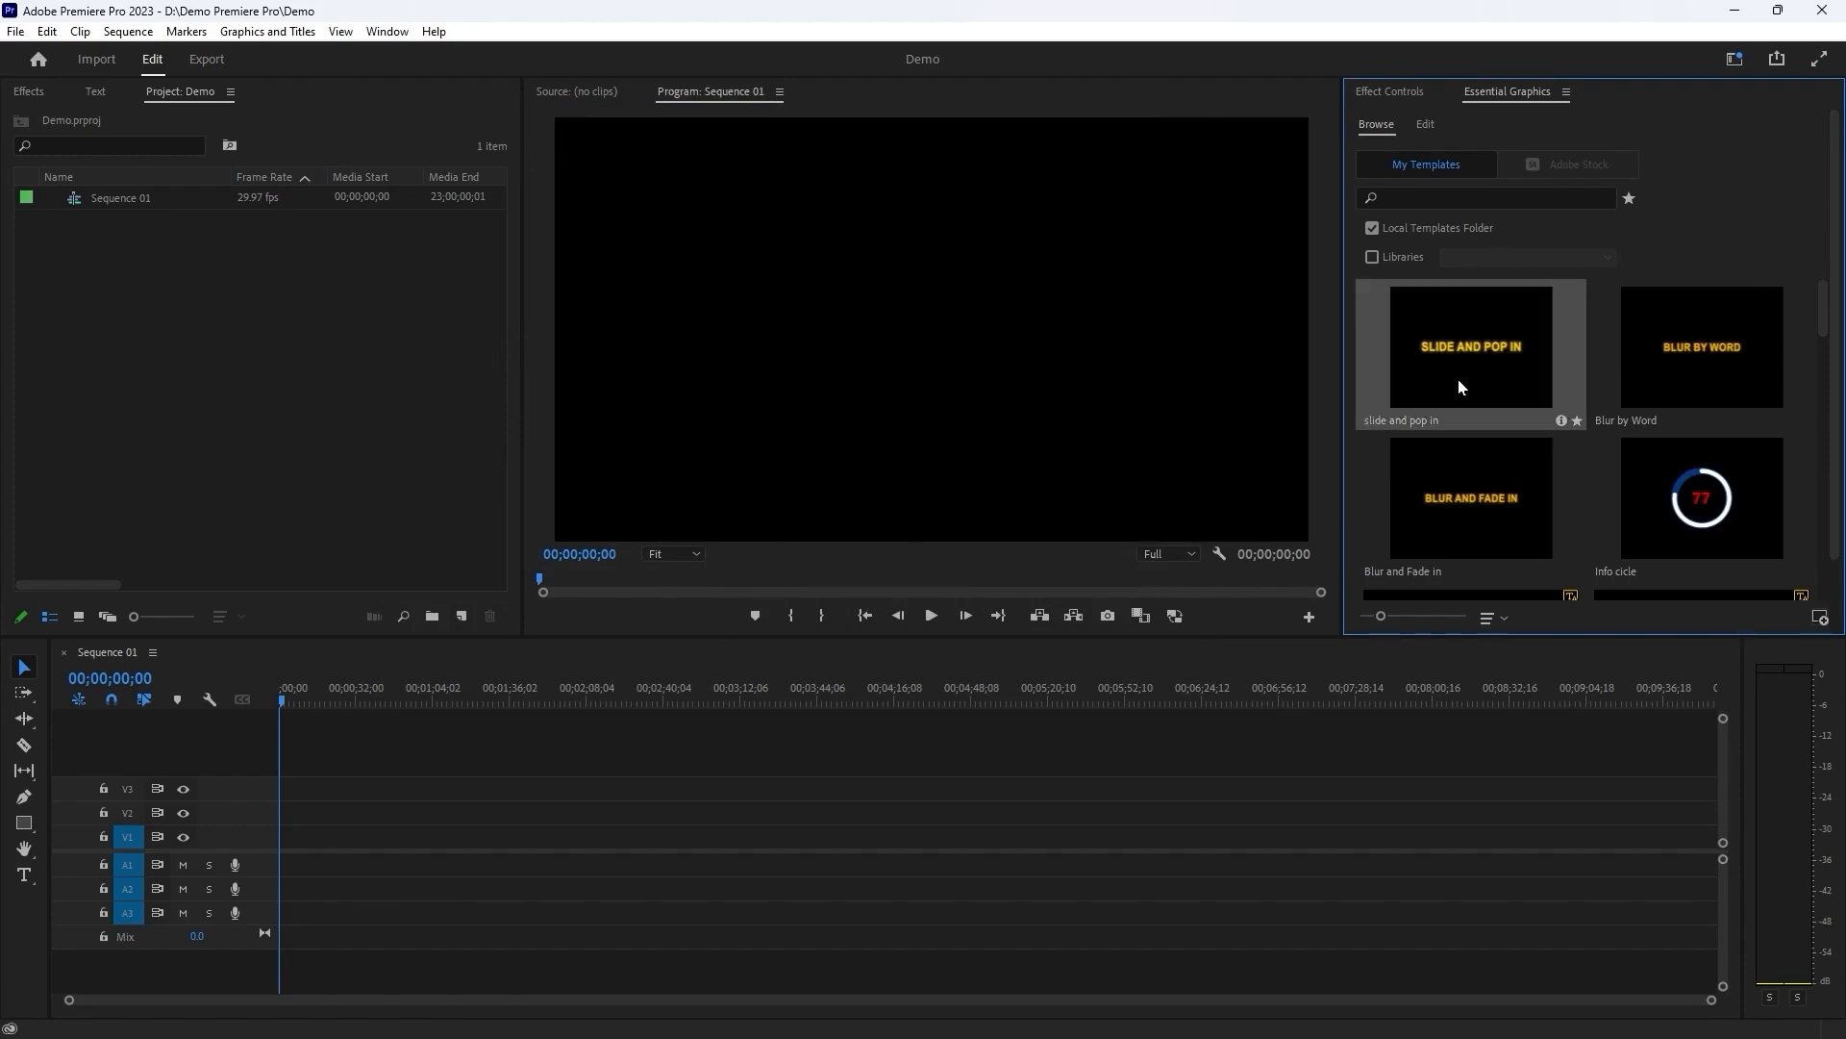
pyautogui.moveTo(1503, 348); pyautogui.dragTo(495, 813)
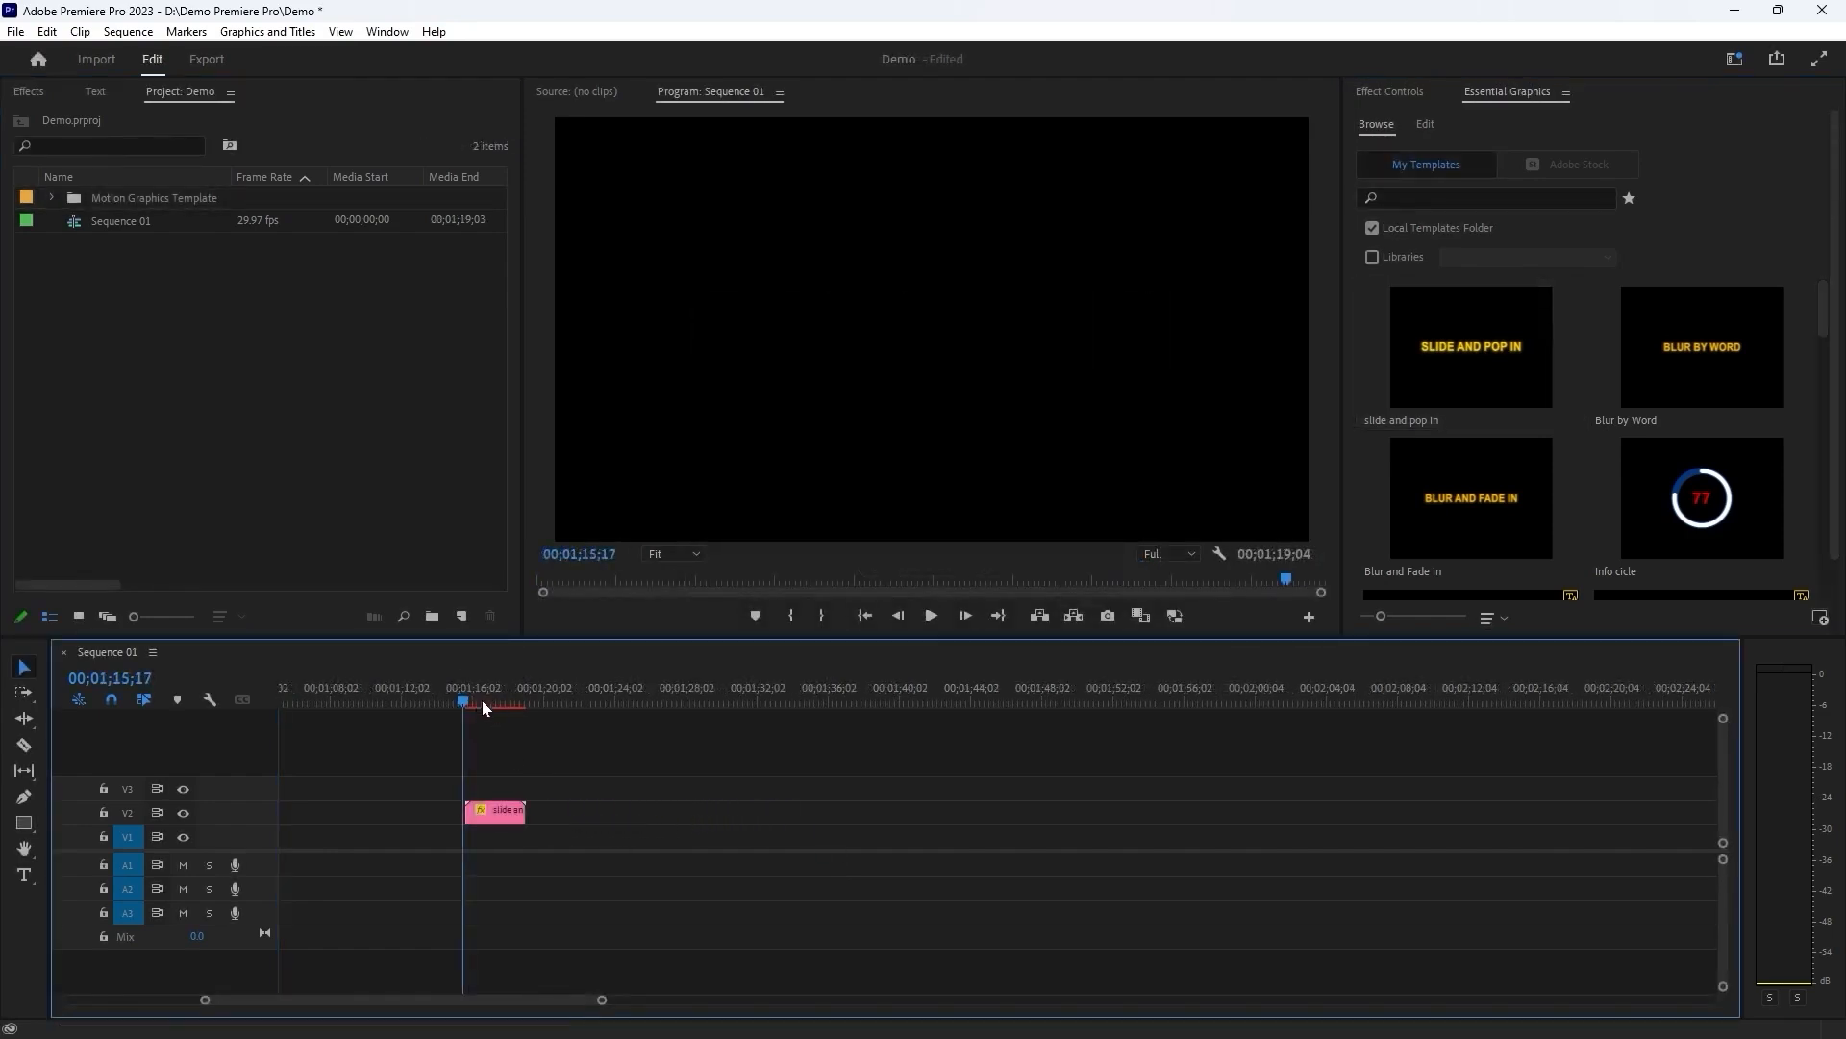
# Mark an In point at 00;01;15;06 and an Out point at 00;01;19;22 around the template clip.
pyautogui.click(457, 701)
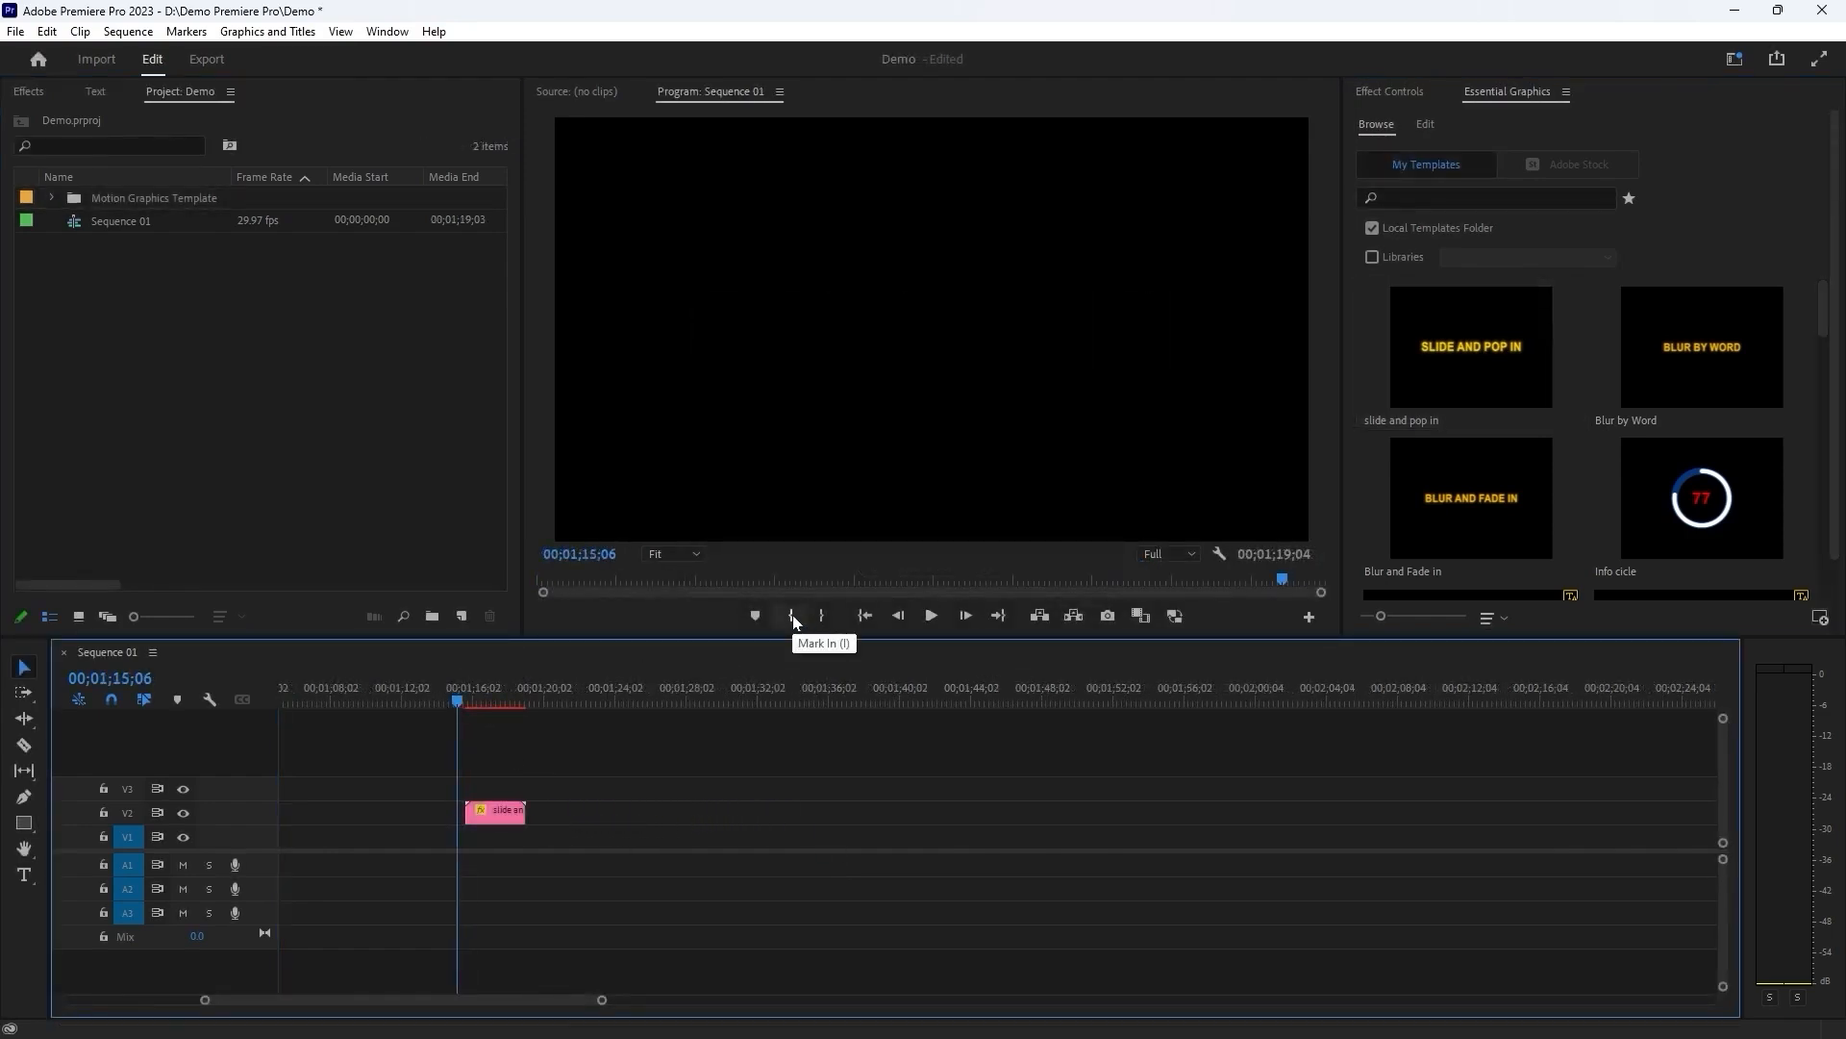
pyautogui.click(793, 615)
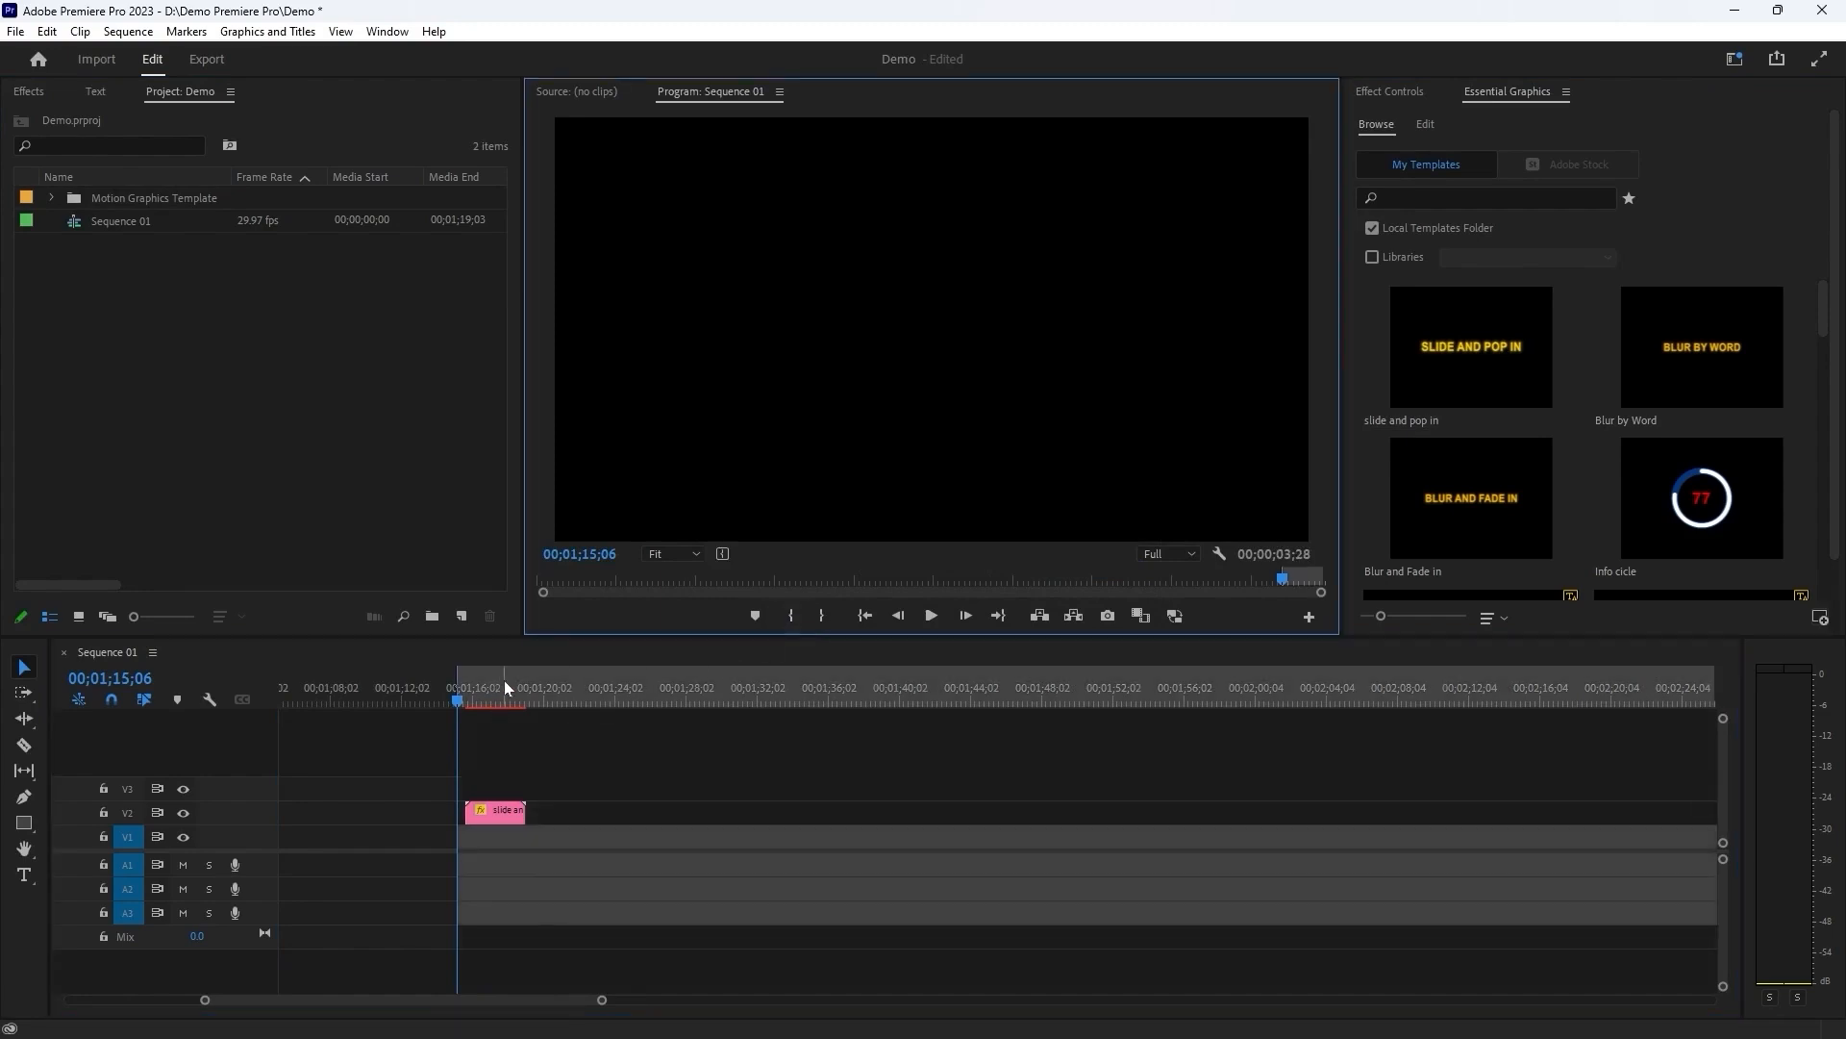
pyautogui.click(538, 697)
pyautogui.click(822, 617)
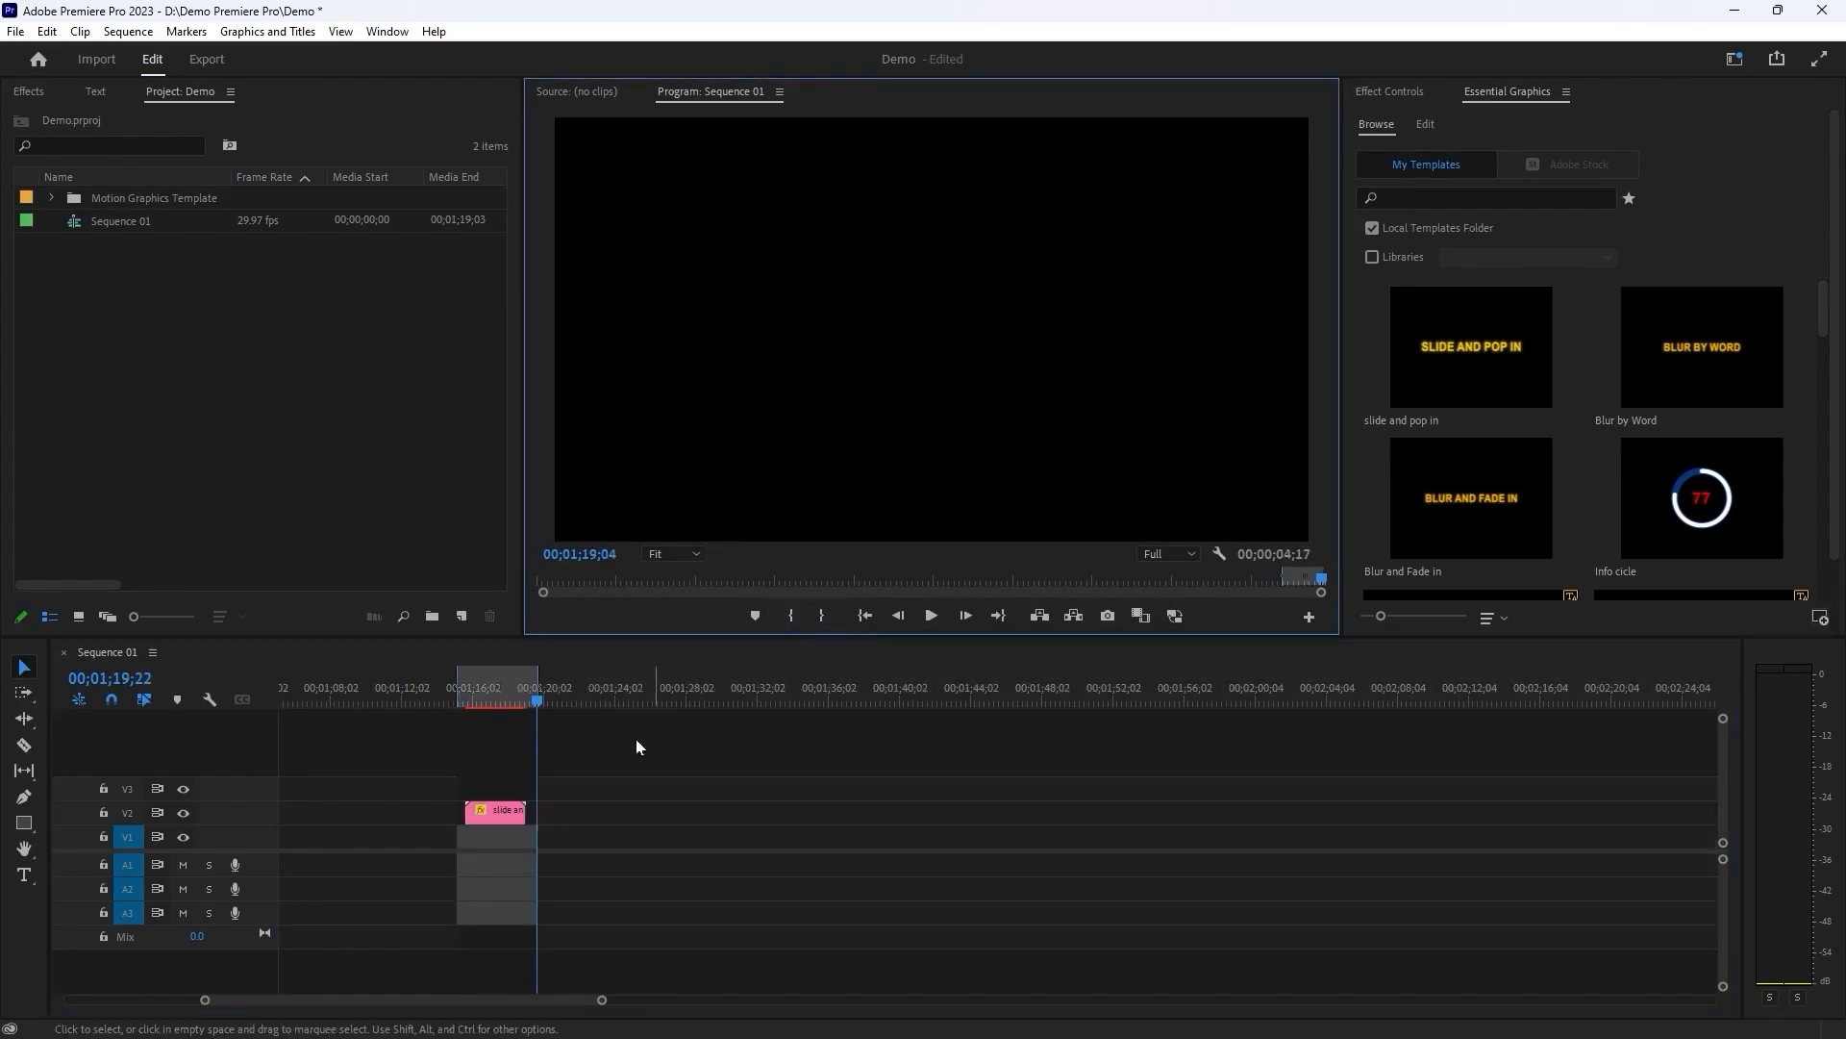
# Render the effects for the marked range around the template clip.
pyautogui.click(477, 691)
pyautogui.press('Left')
pyautogui.press('Left')
pyautogui.press('Left')
pyautogui.press('Return')
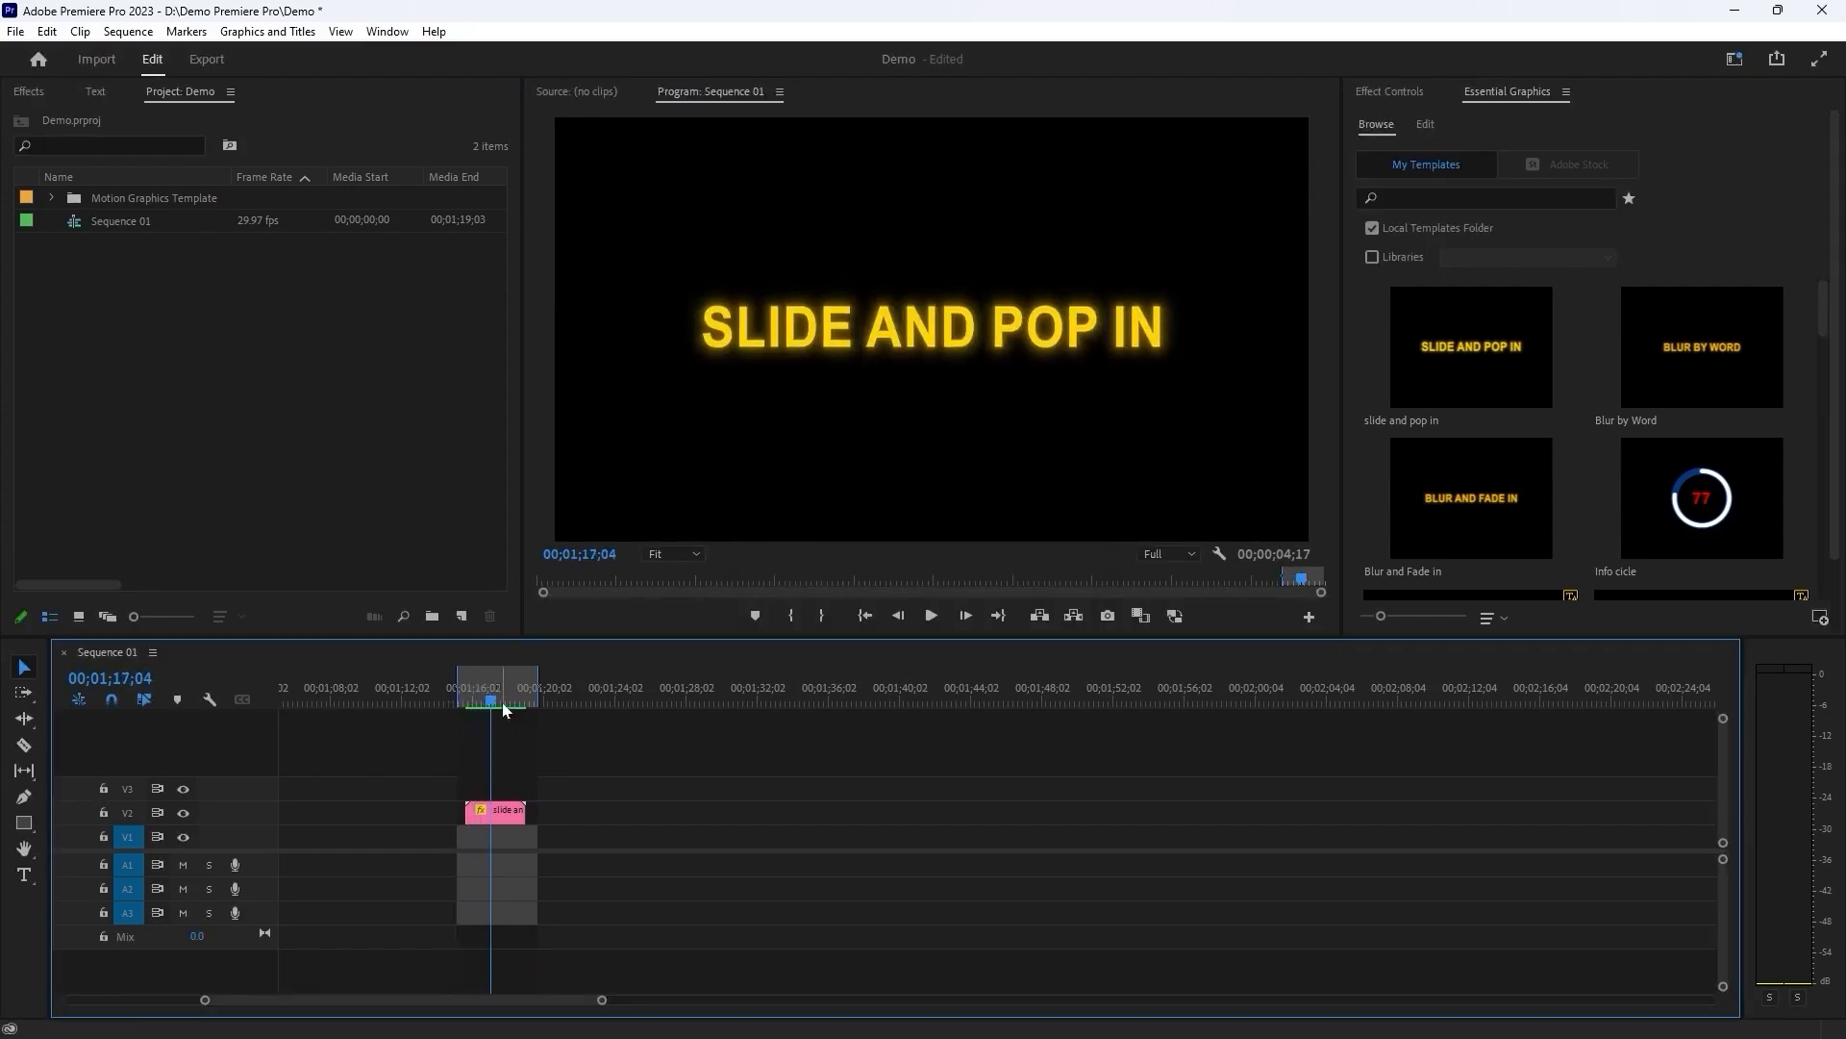
# Play the rendered range from 00;01;15;08 to about 00;01;17;06 to review the title animation.
pyautogui.click(476, 690)
pyautogui.moveTo(476, 690); pyautogui.dragTo(459, 693)
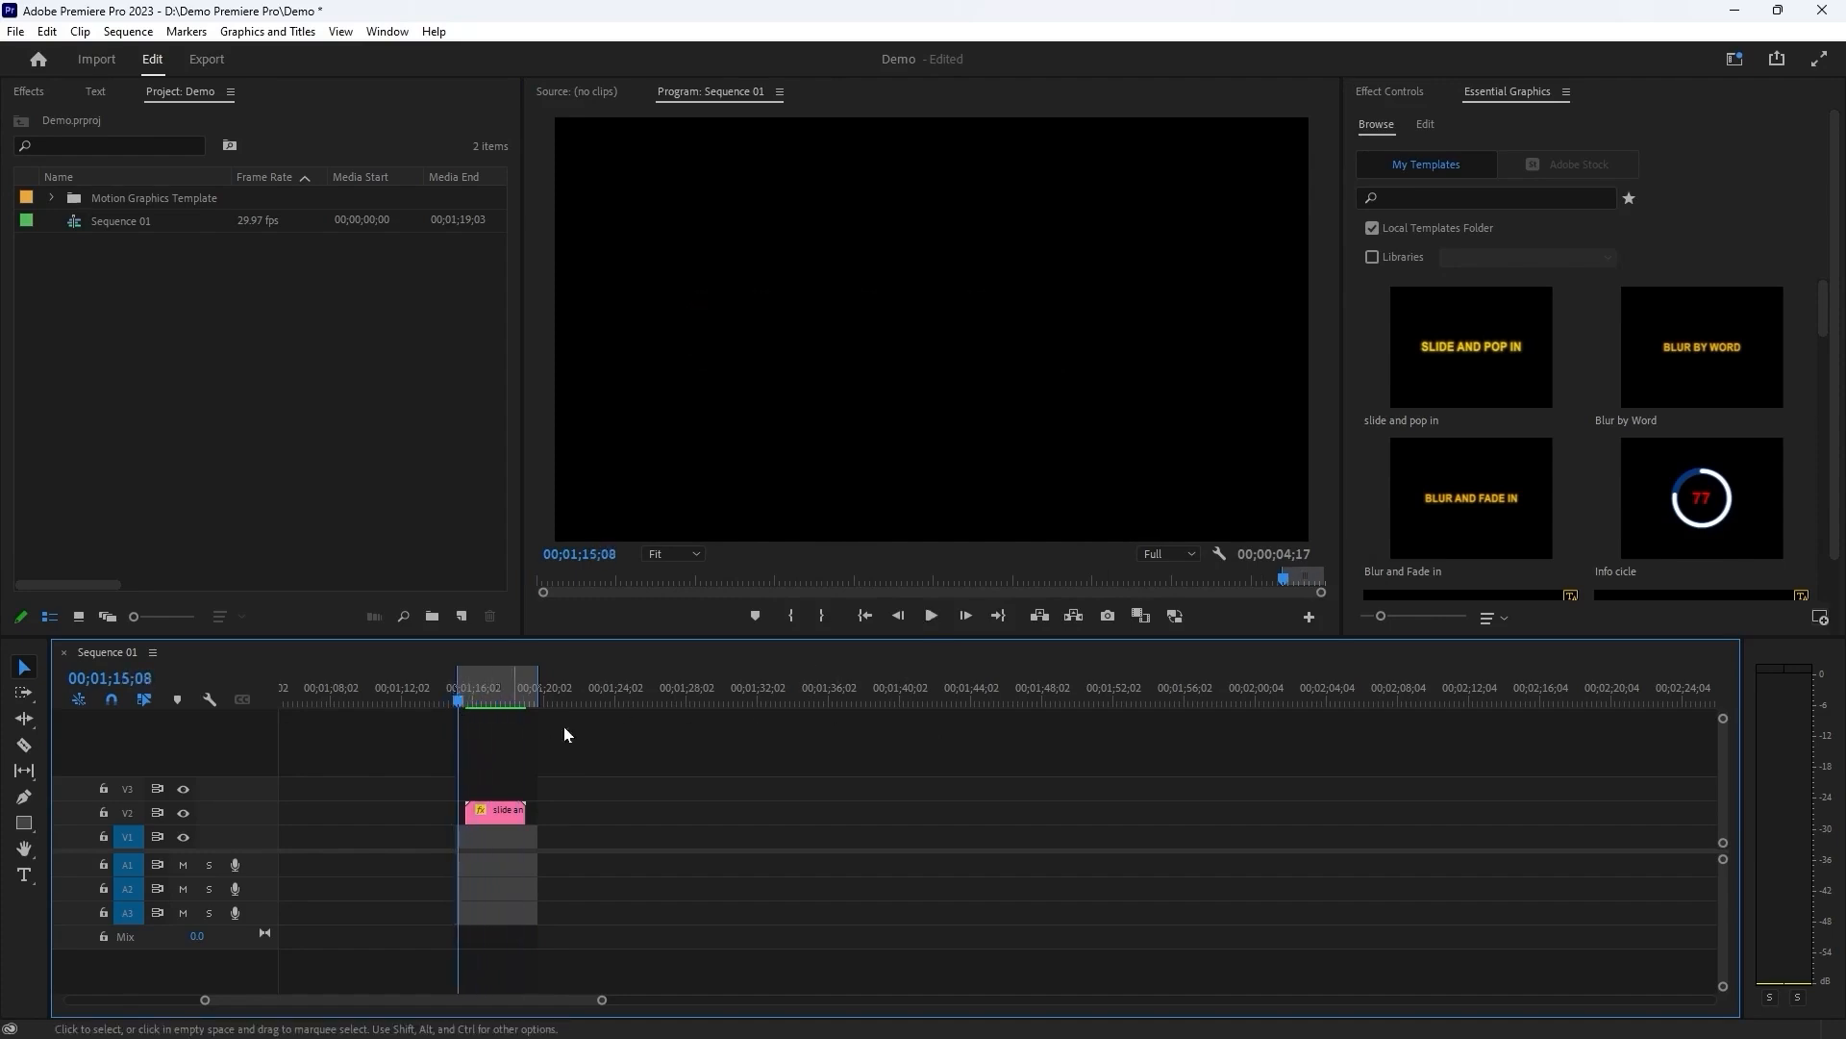
pyautogui.press('space')
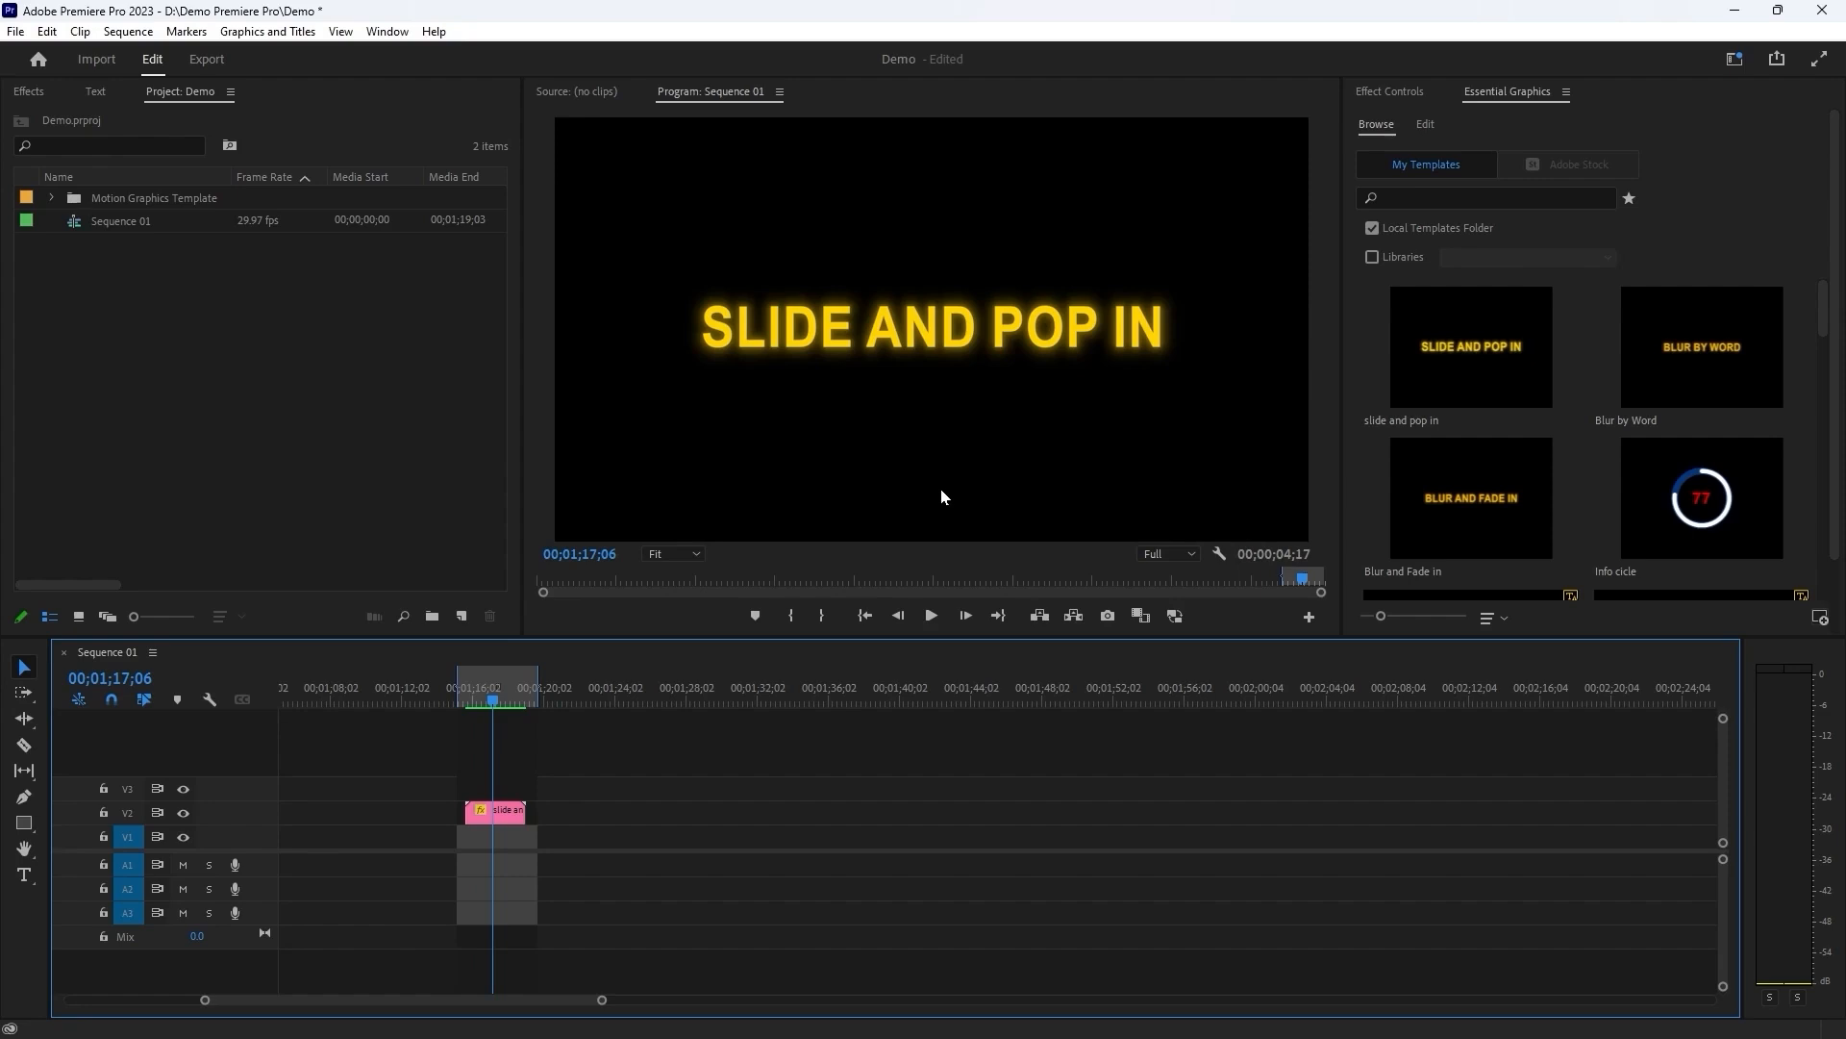
# Append the person's first name to the template clip's text after "slide and pop in".
pyautogui.click(494, 810)
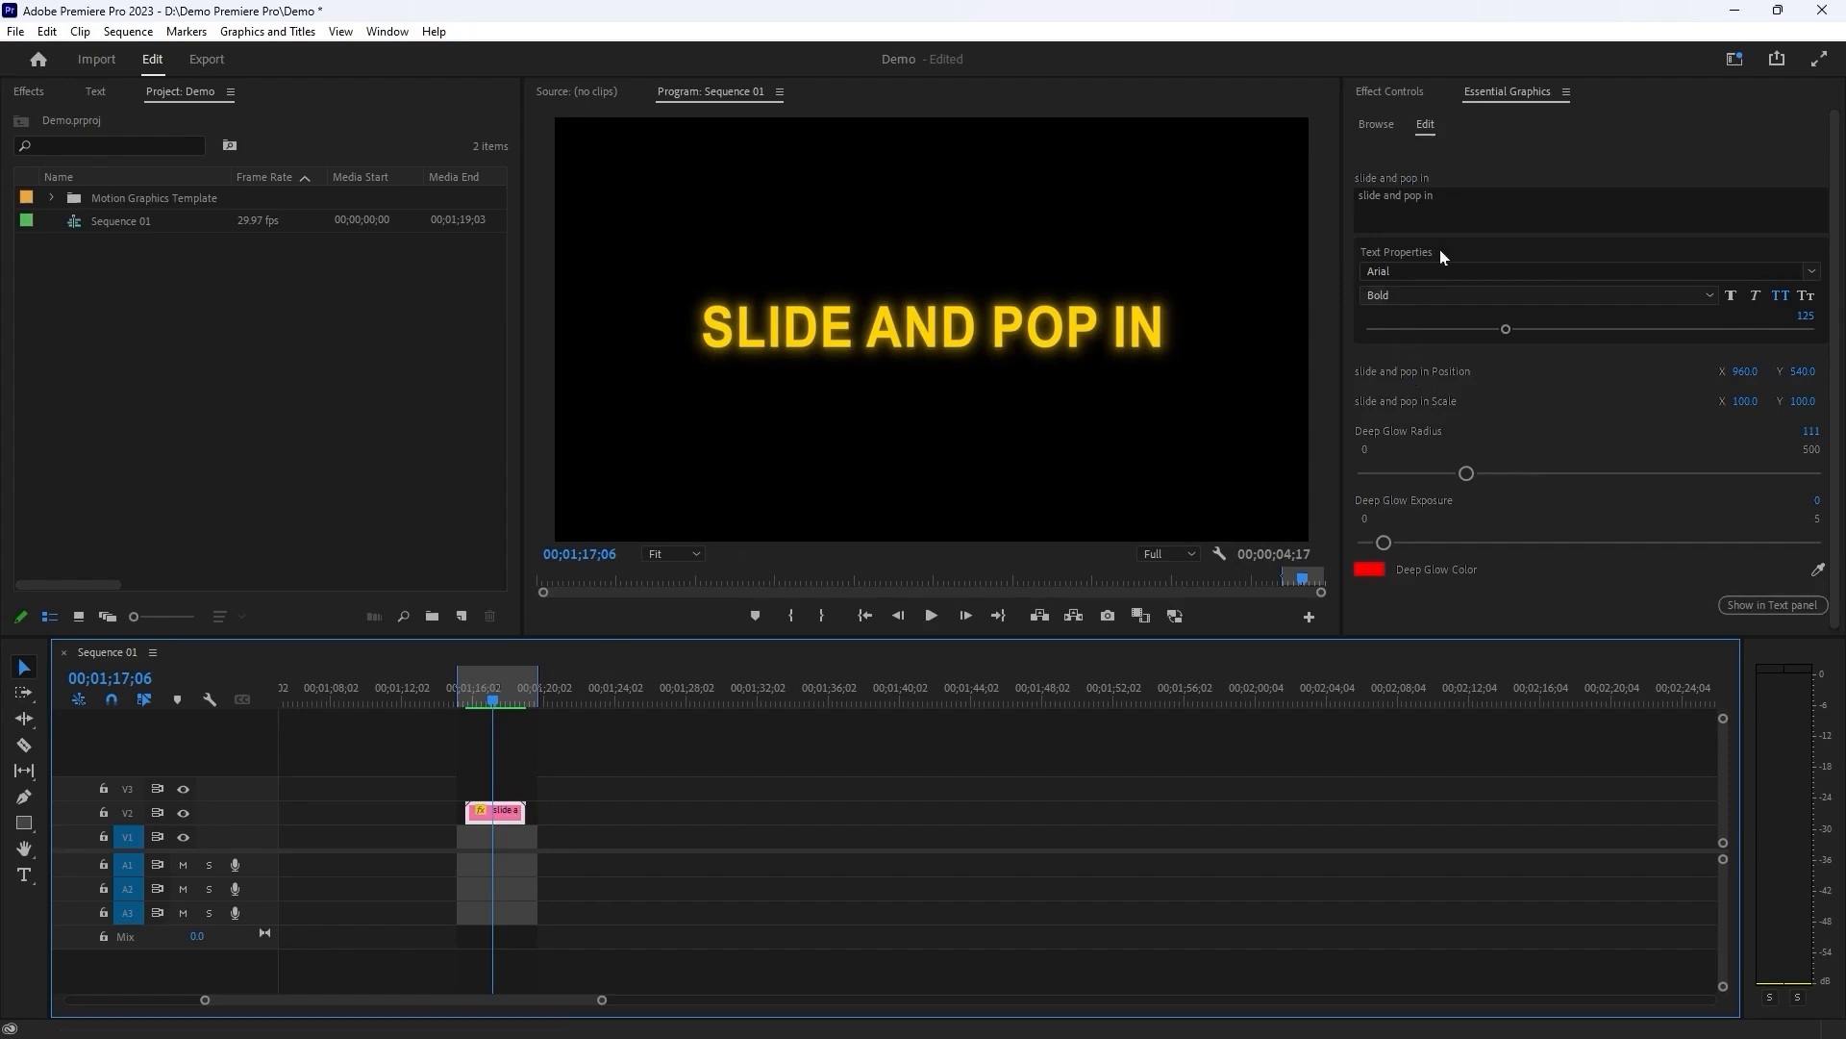
pyautogui.click(1459, 203)
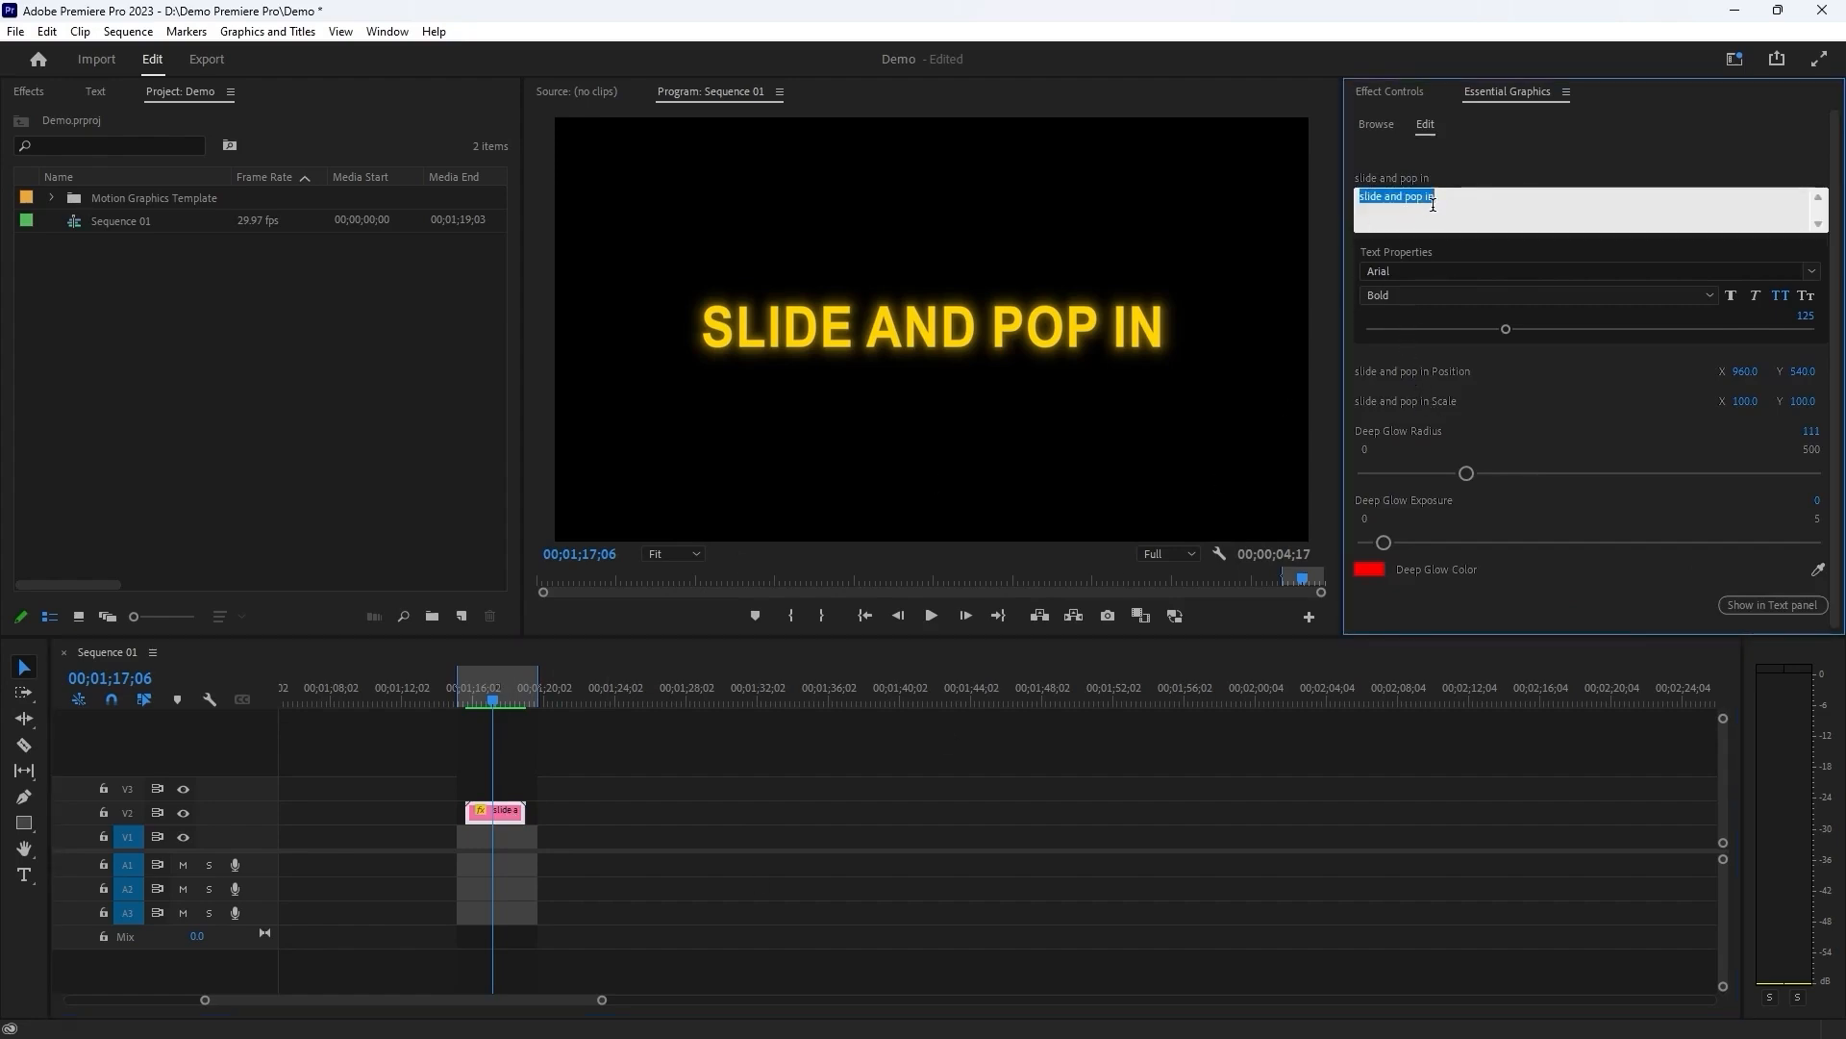
pyautogui.click(1461, 201)
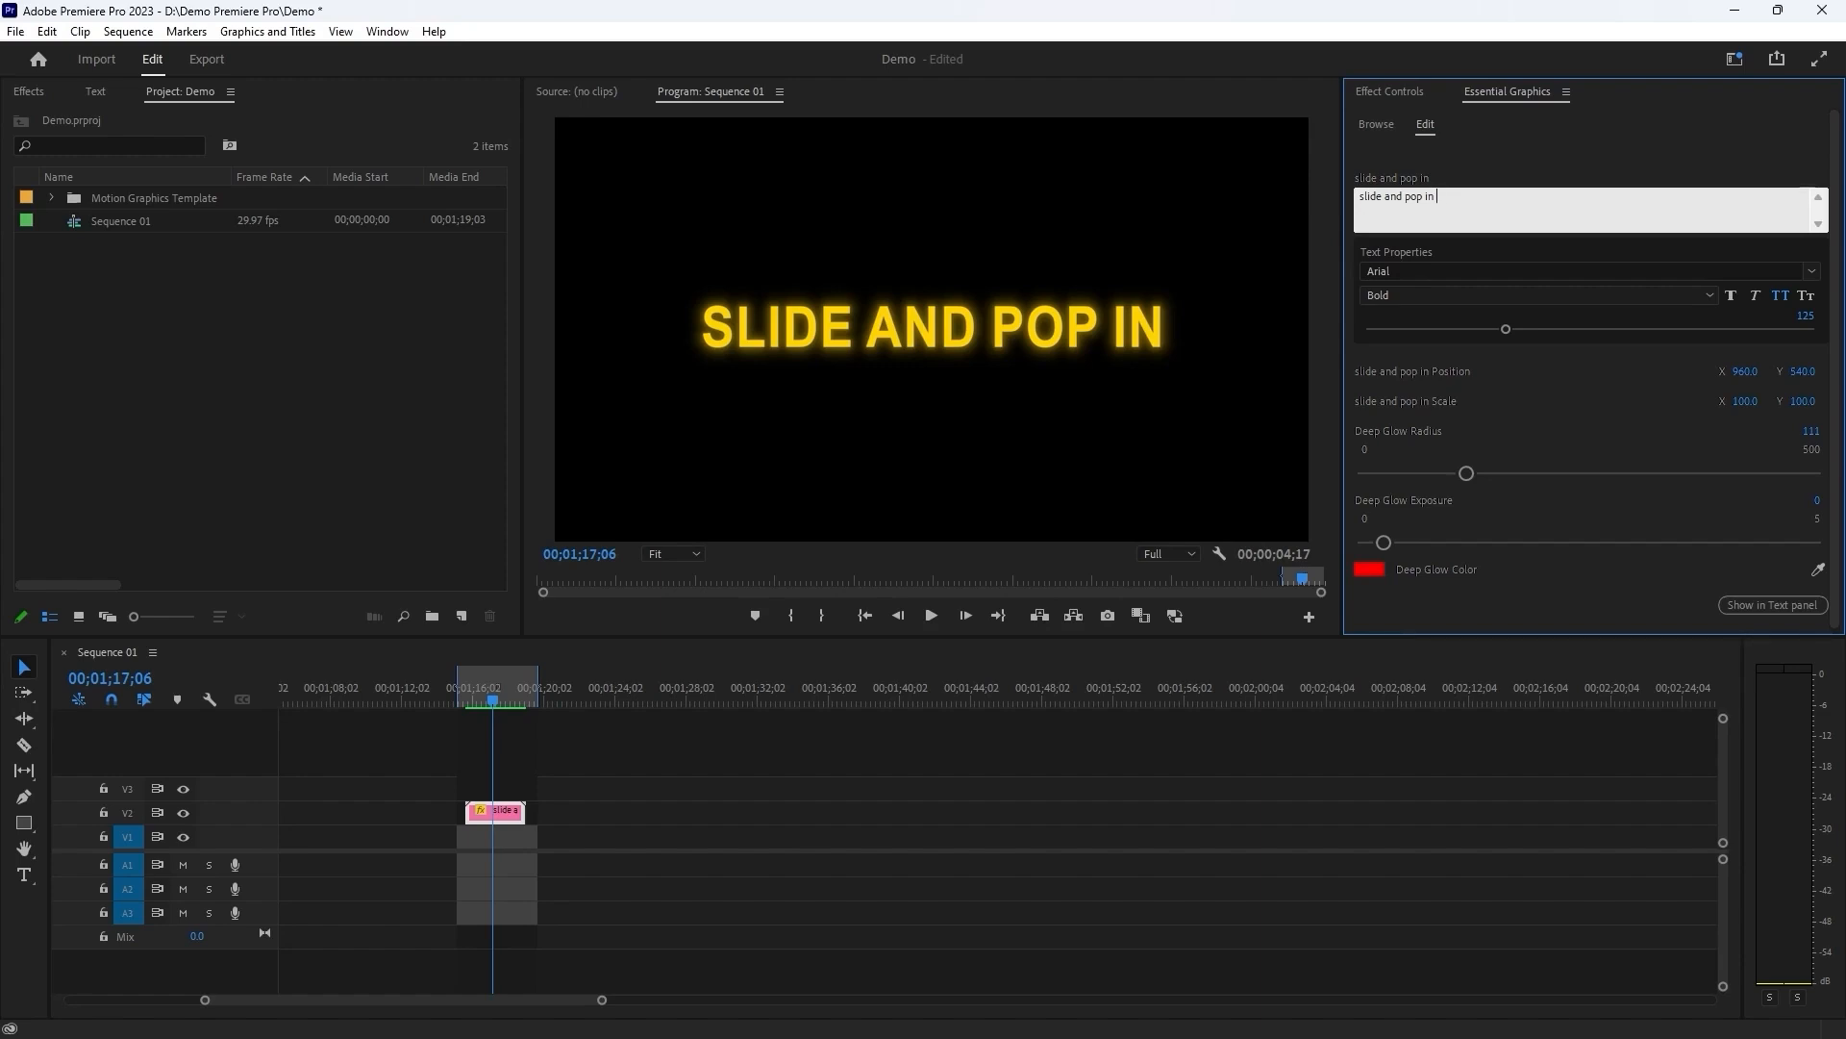
pyautogui.write('adnan')
# Change the title text's font to Montserrat with the Black style.
pyautogui.click(1415, 272)
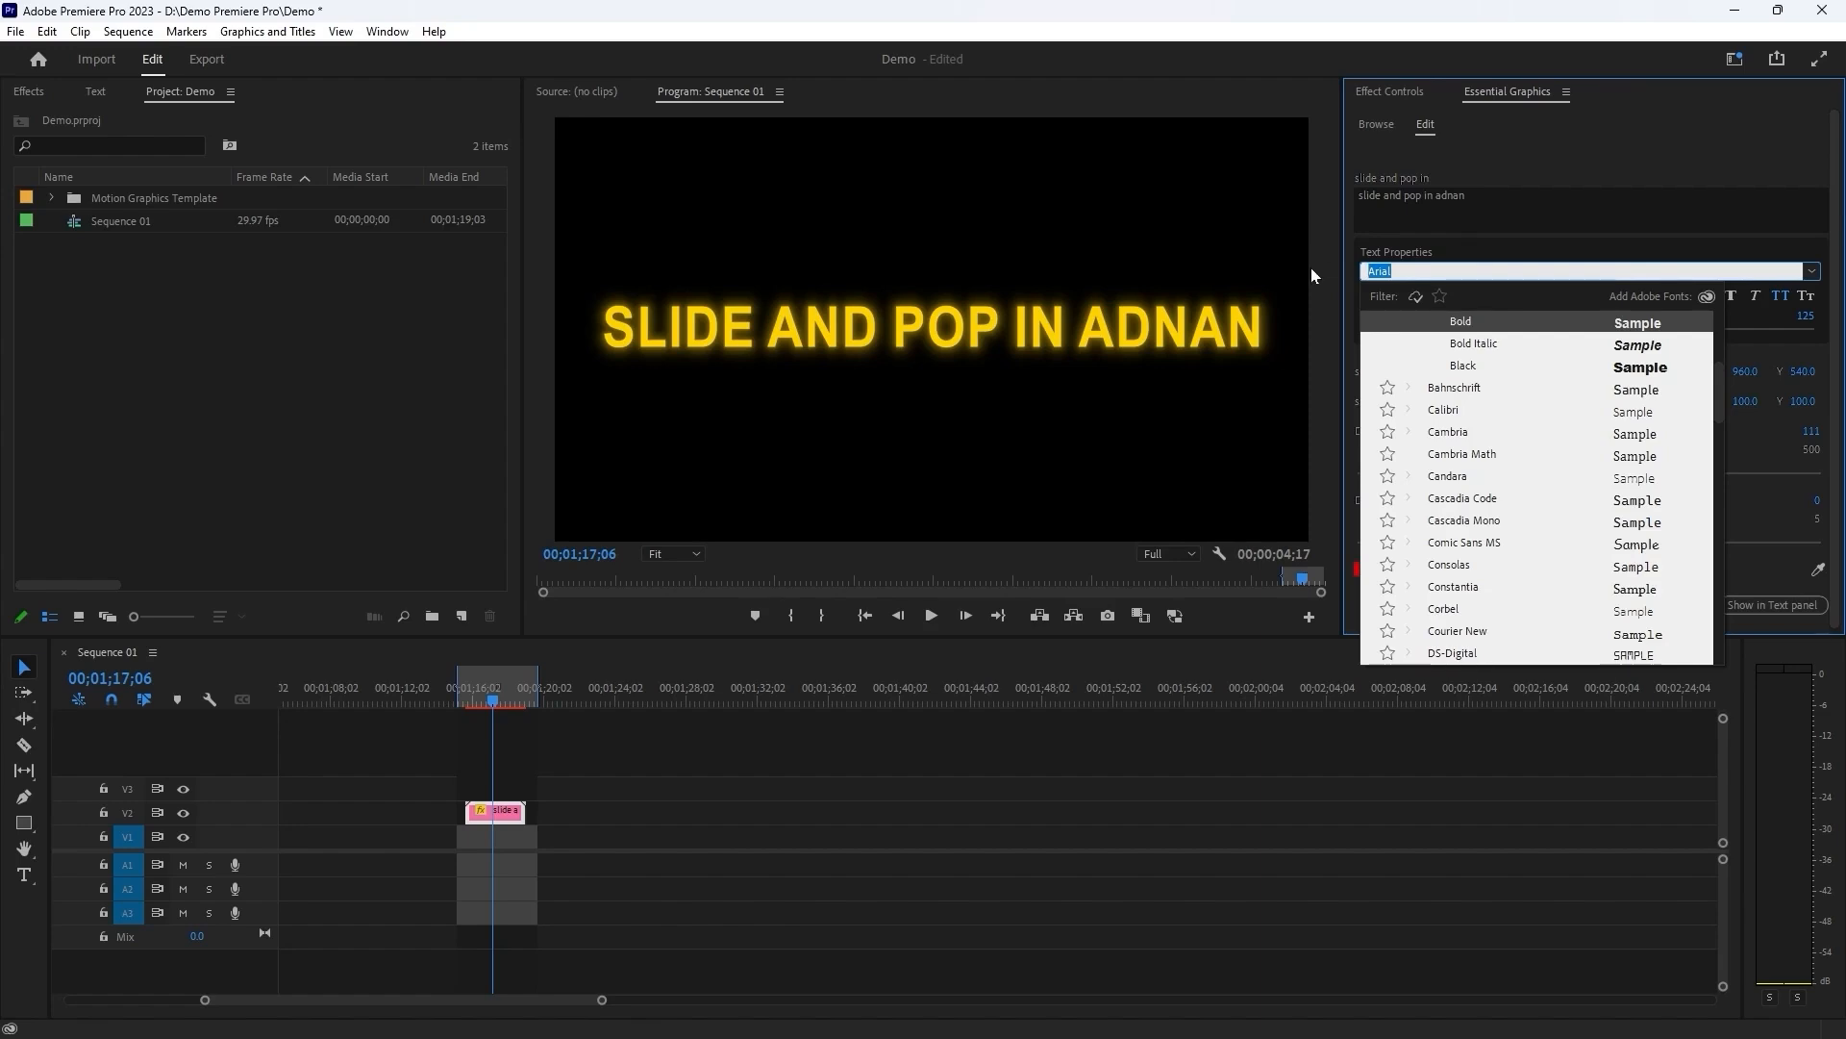
pyautogui.write('mont')
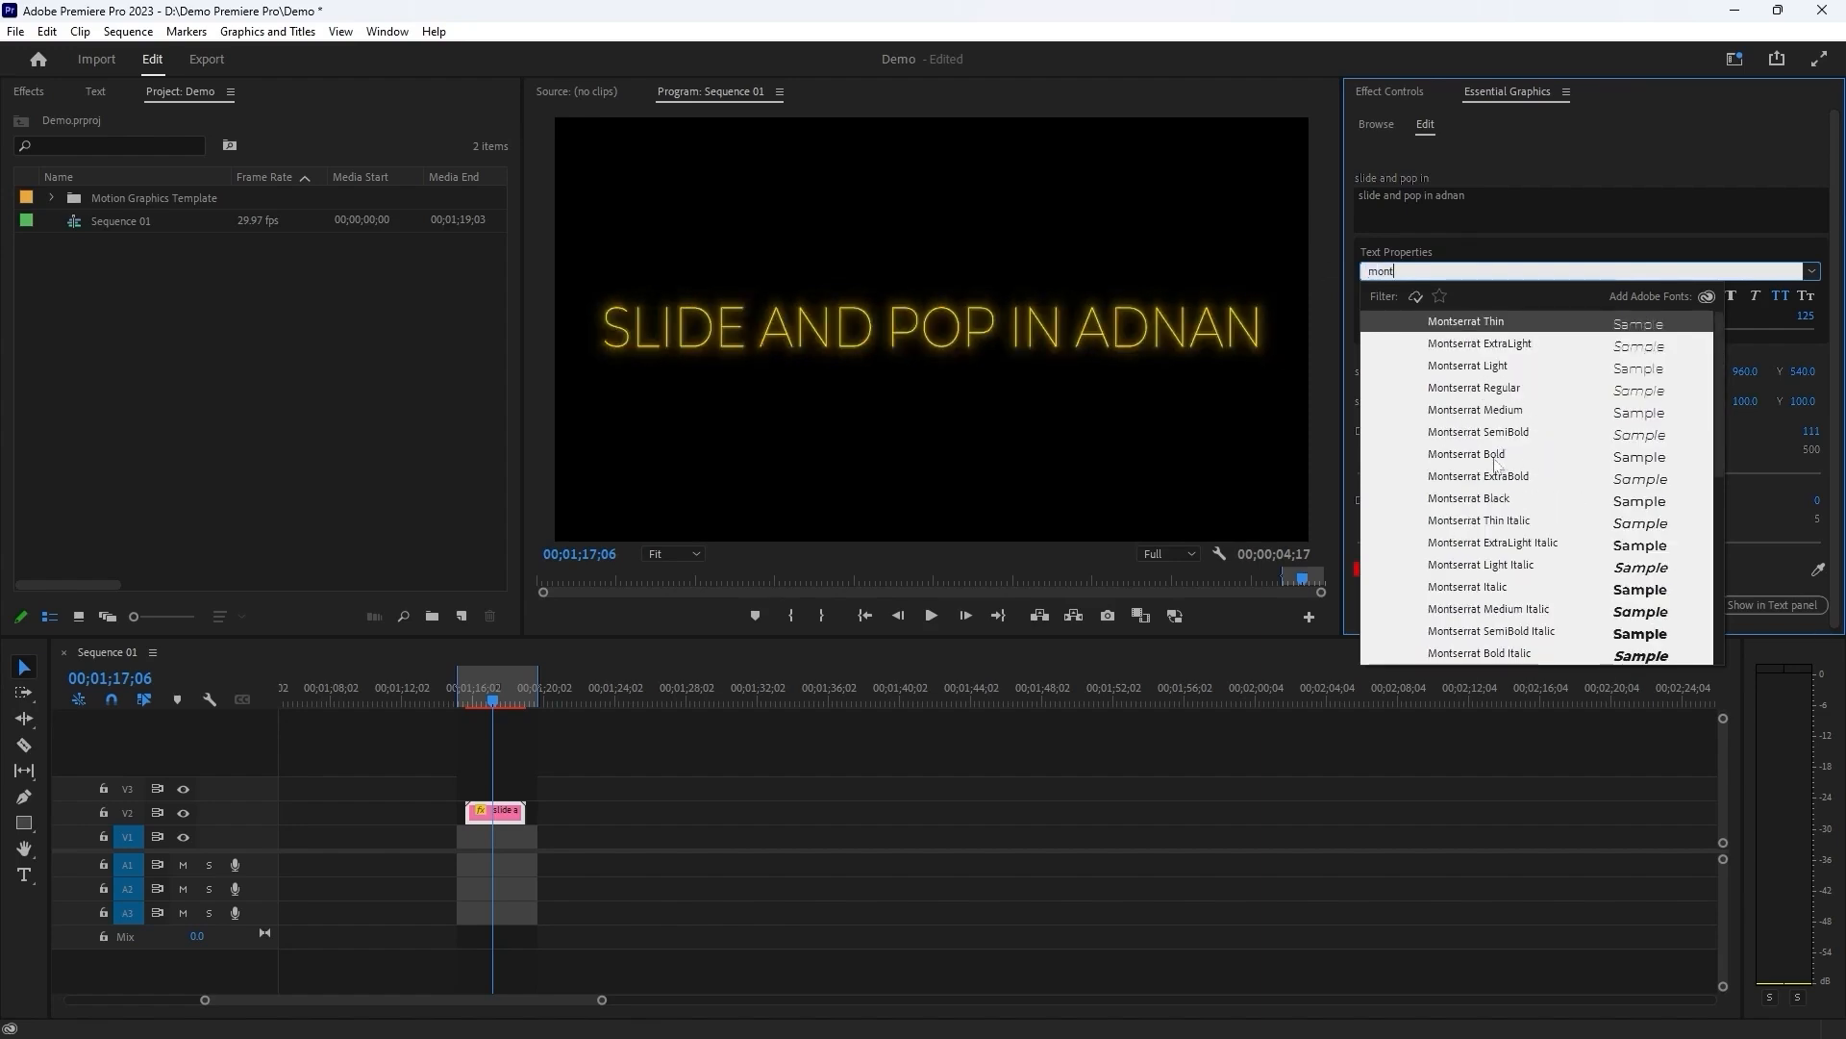
pyautogui.click(1494, 458)
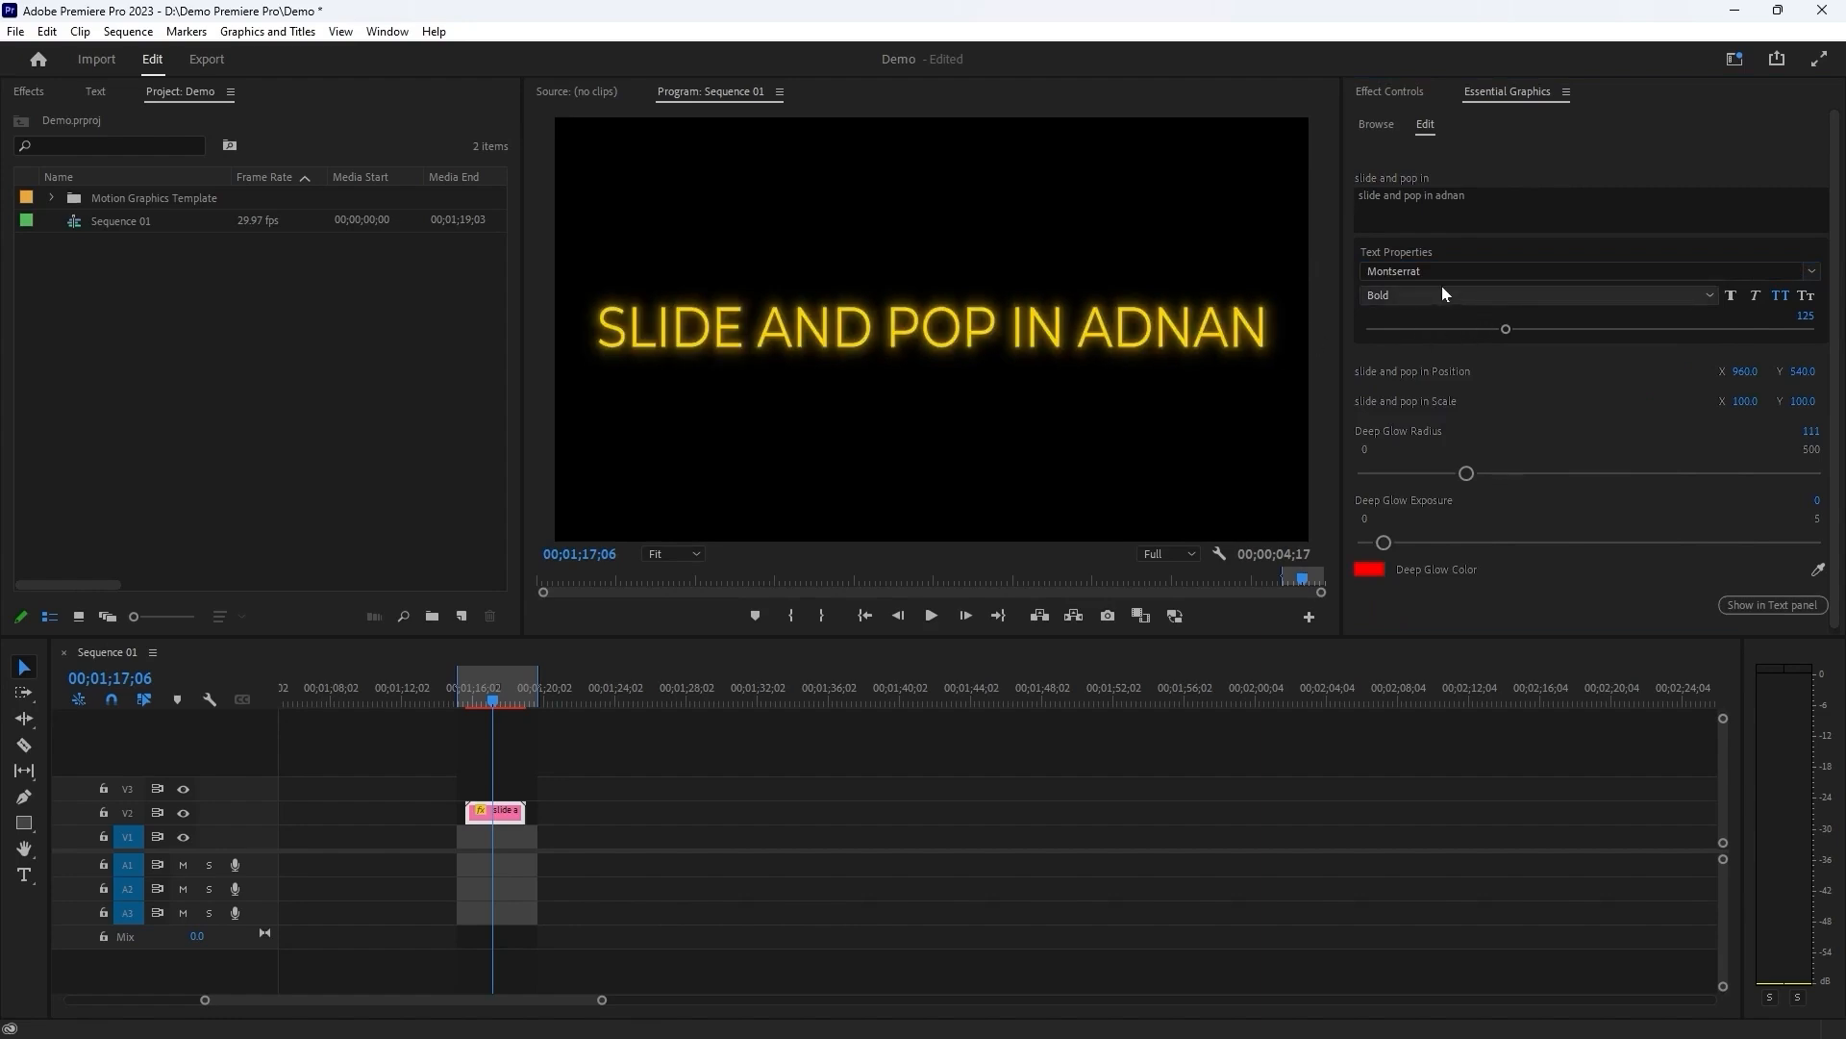
pyautogui.scroll(-2, 1438, 292)
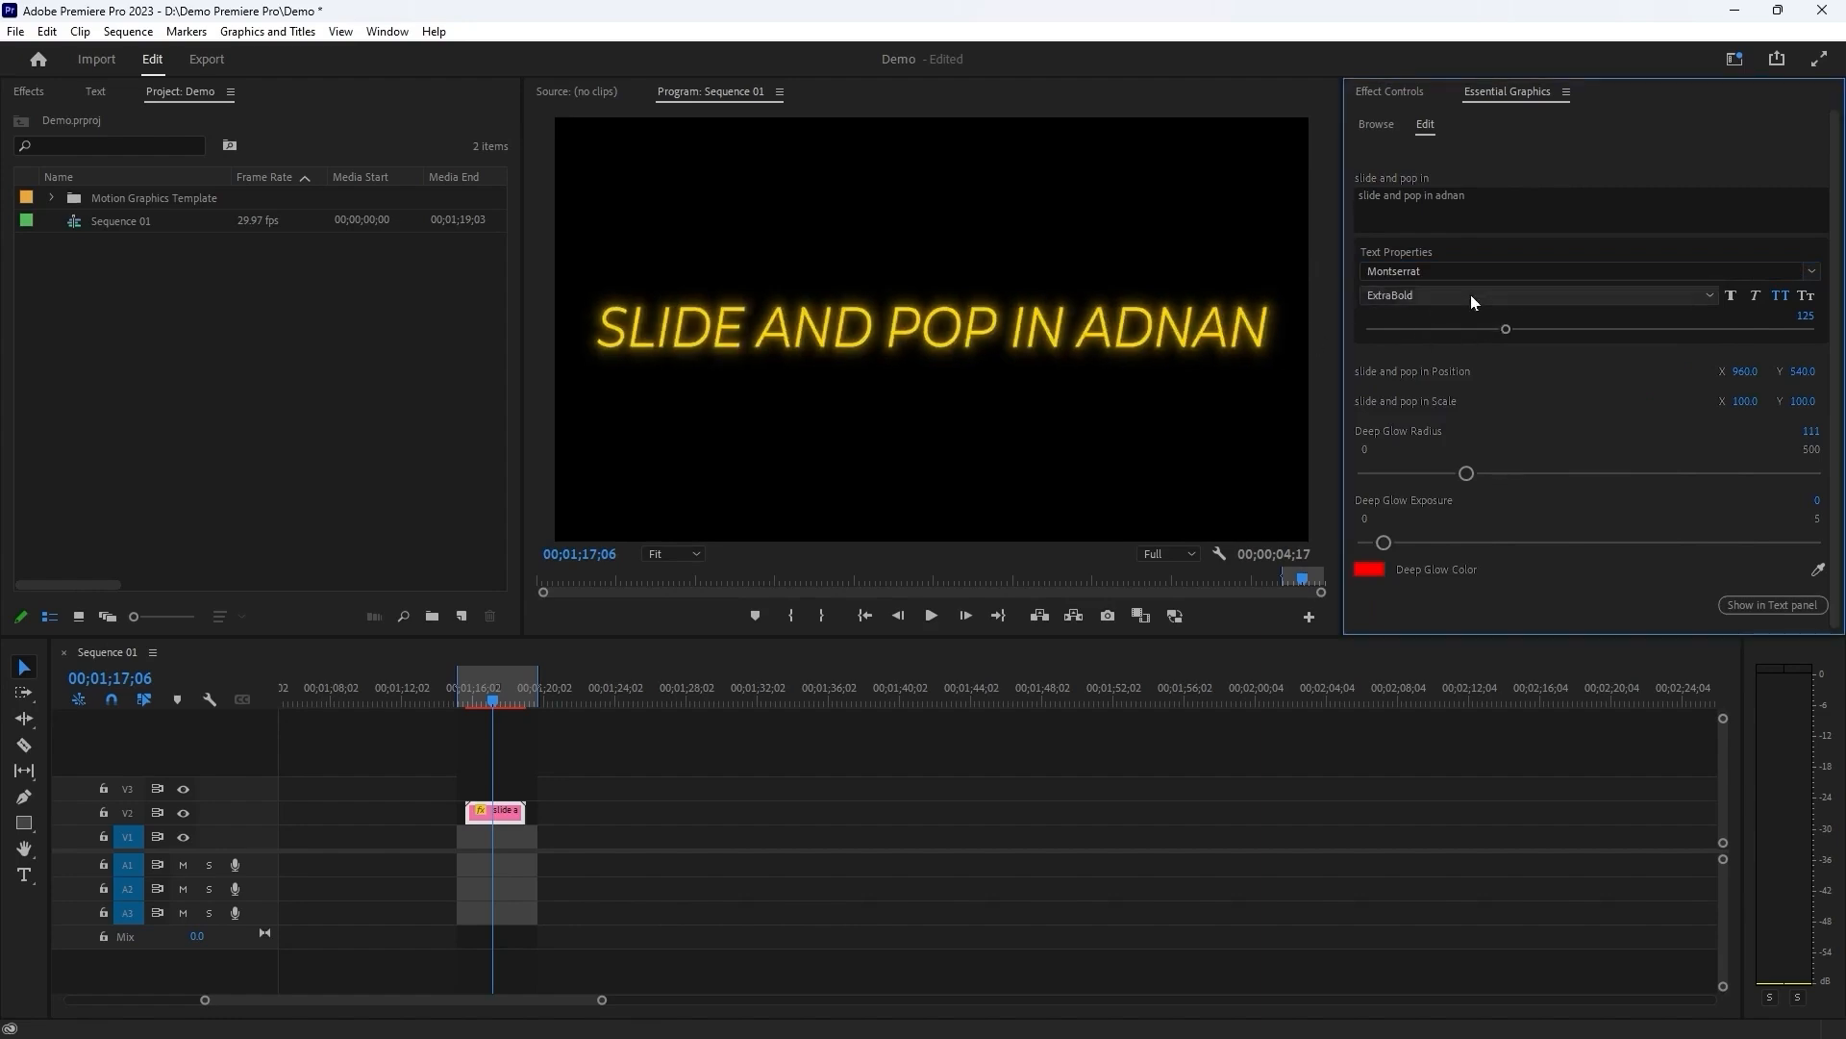
pyautogui.scroll(-1, 1477, 298)
# Set the title's font size to 85 and its position to X 851, Y 683.
pyautogui.click(1442, 329)
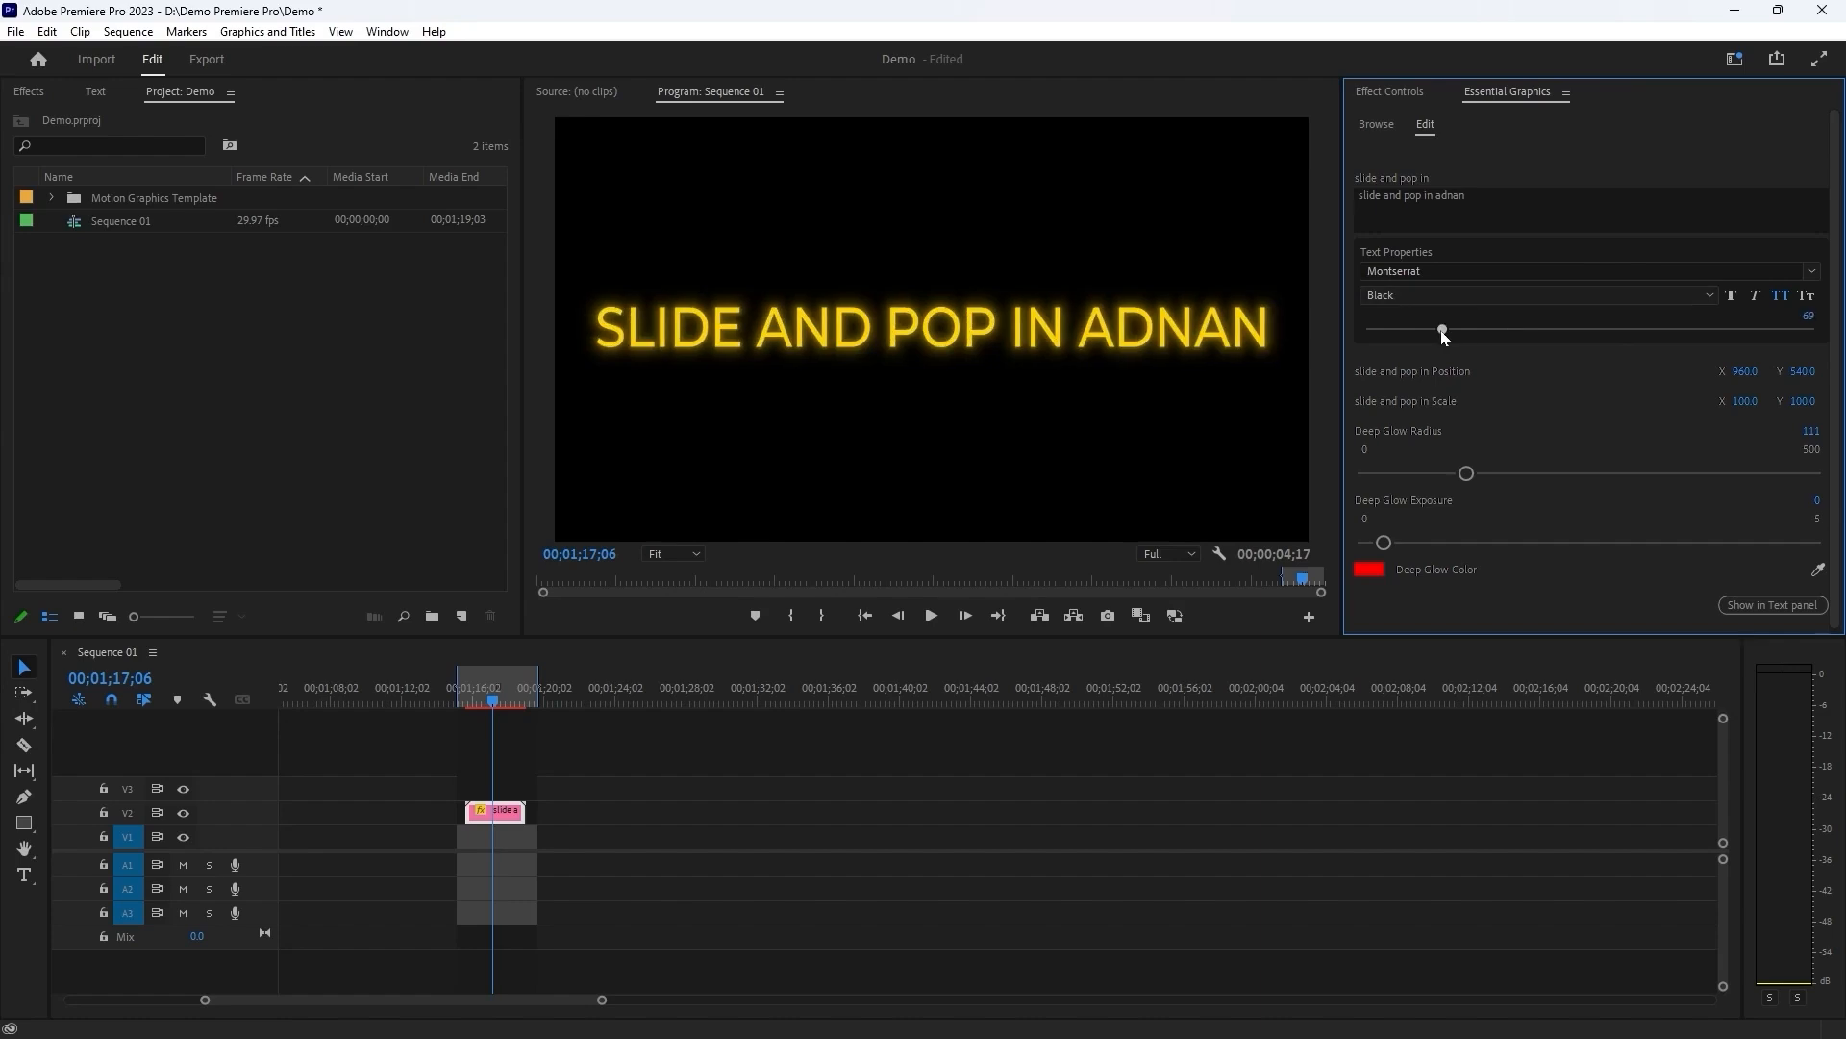
pyautogui.moveTo(1440, 331); pyautogui.dragTo(1394, 332)
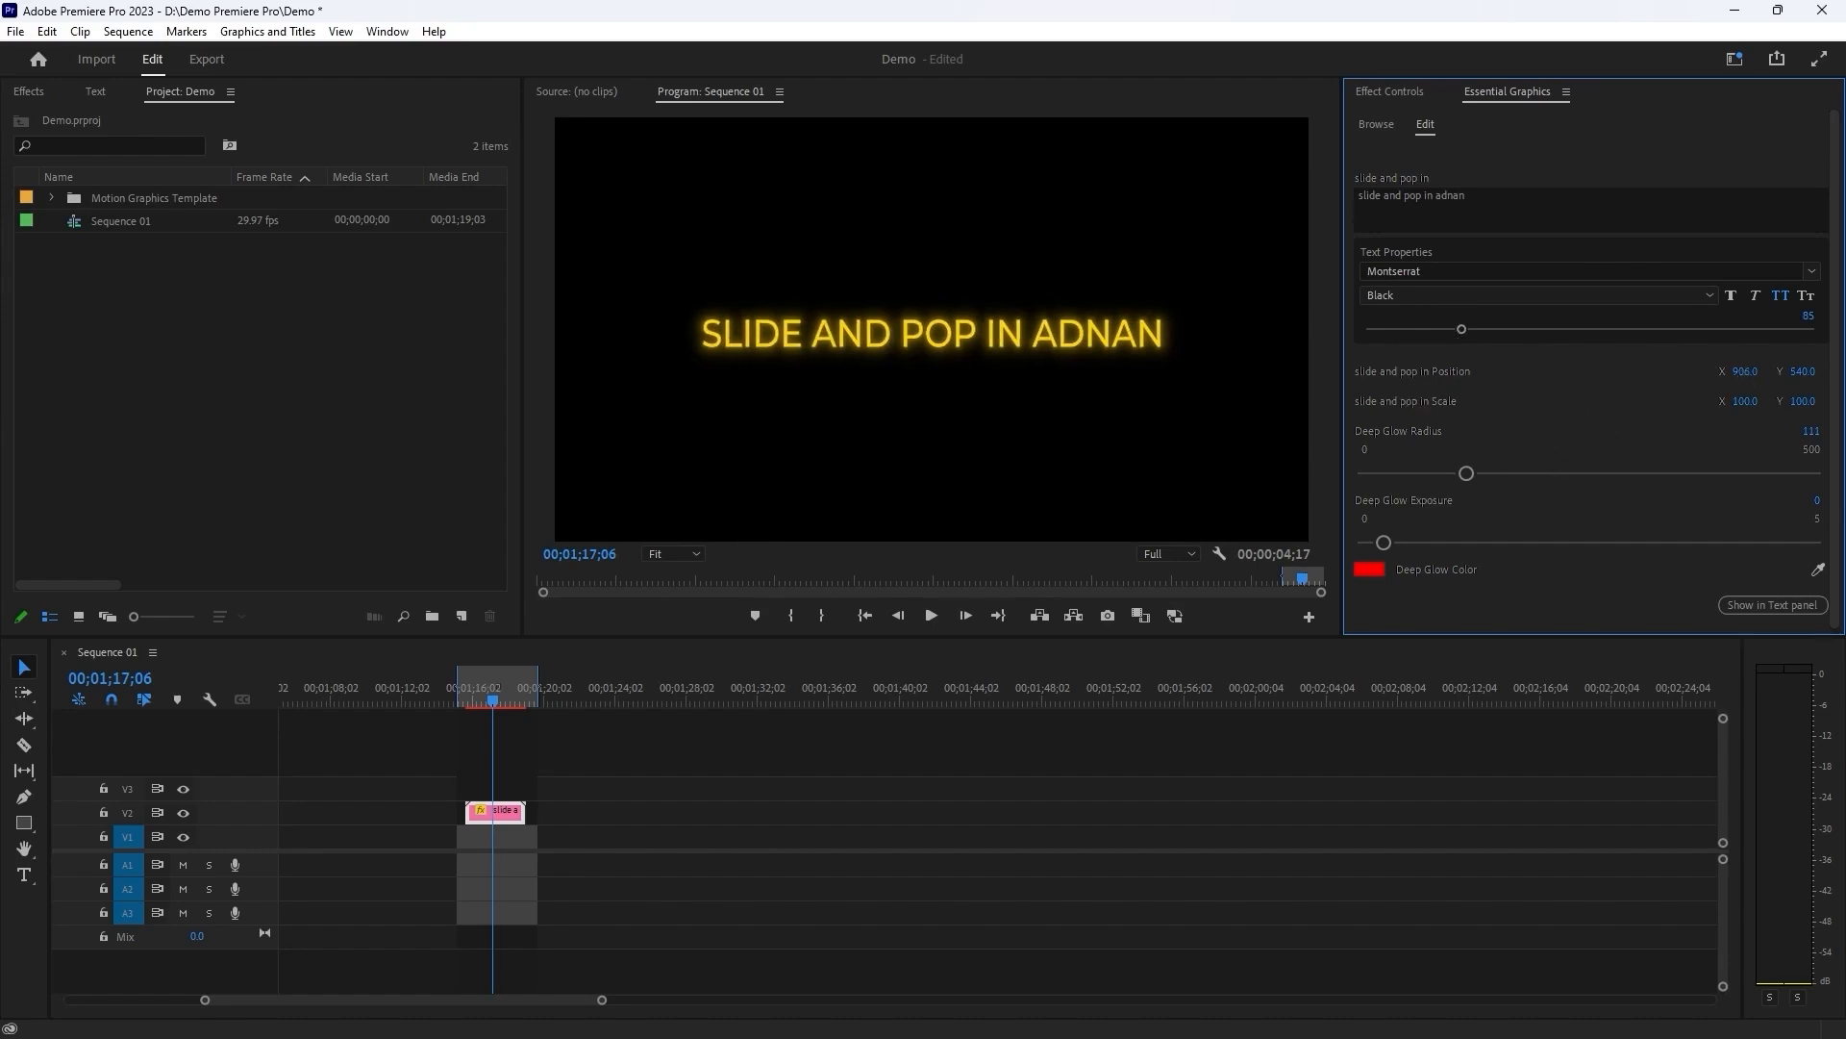
pyautogui.moveTo(1747, 372); pyautogui.dragTo(1738, 372)
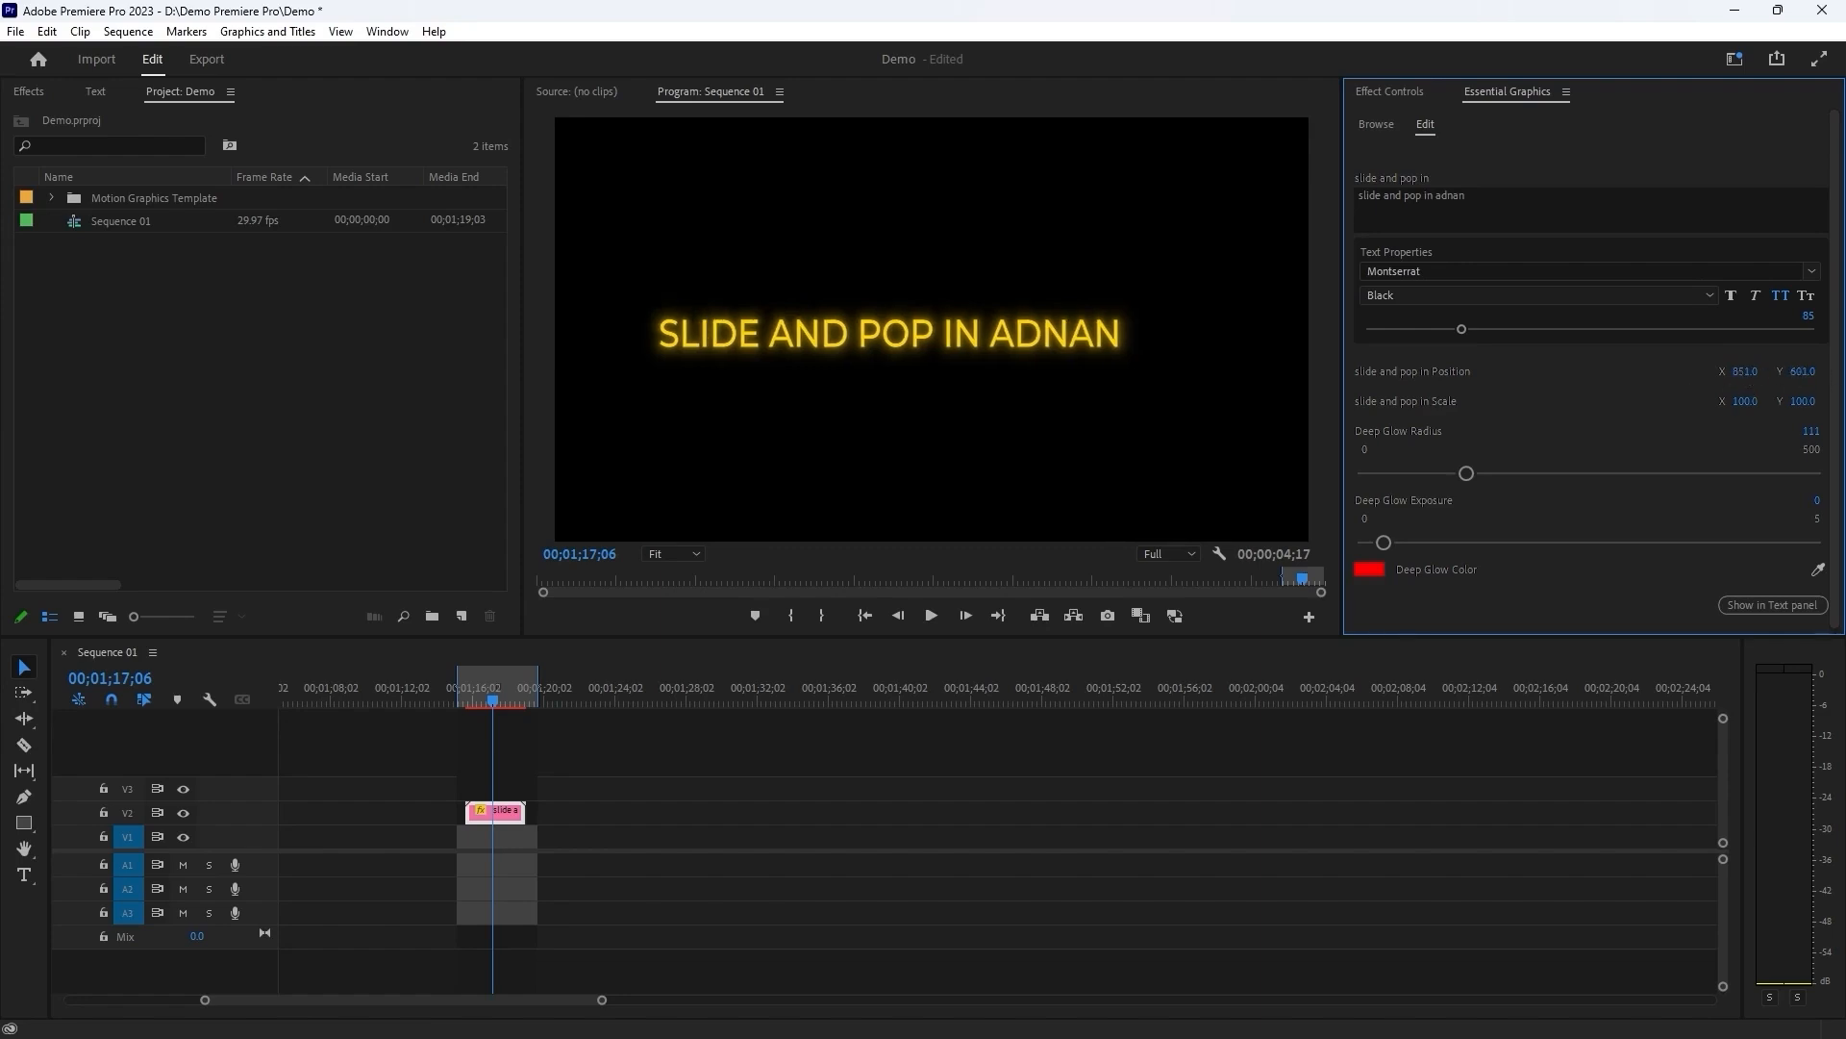
pyautogui.moveTo(1803, 373); pyautogui.dragTo(1826, 372)
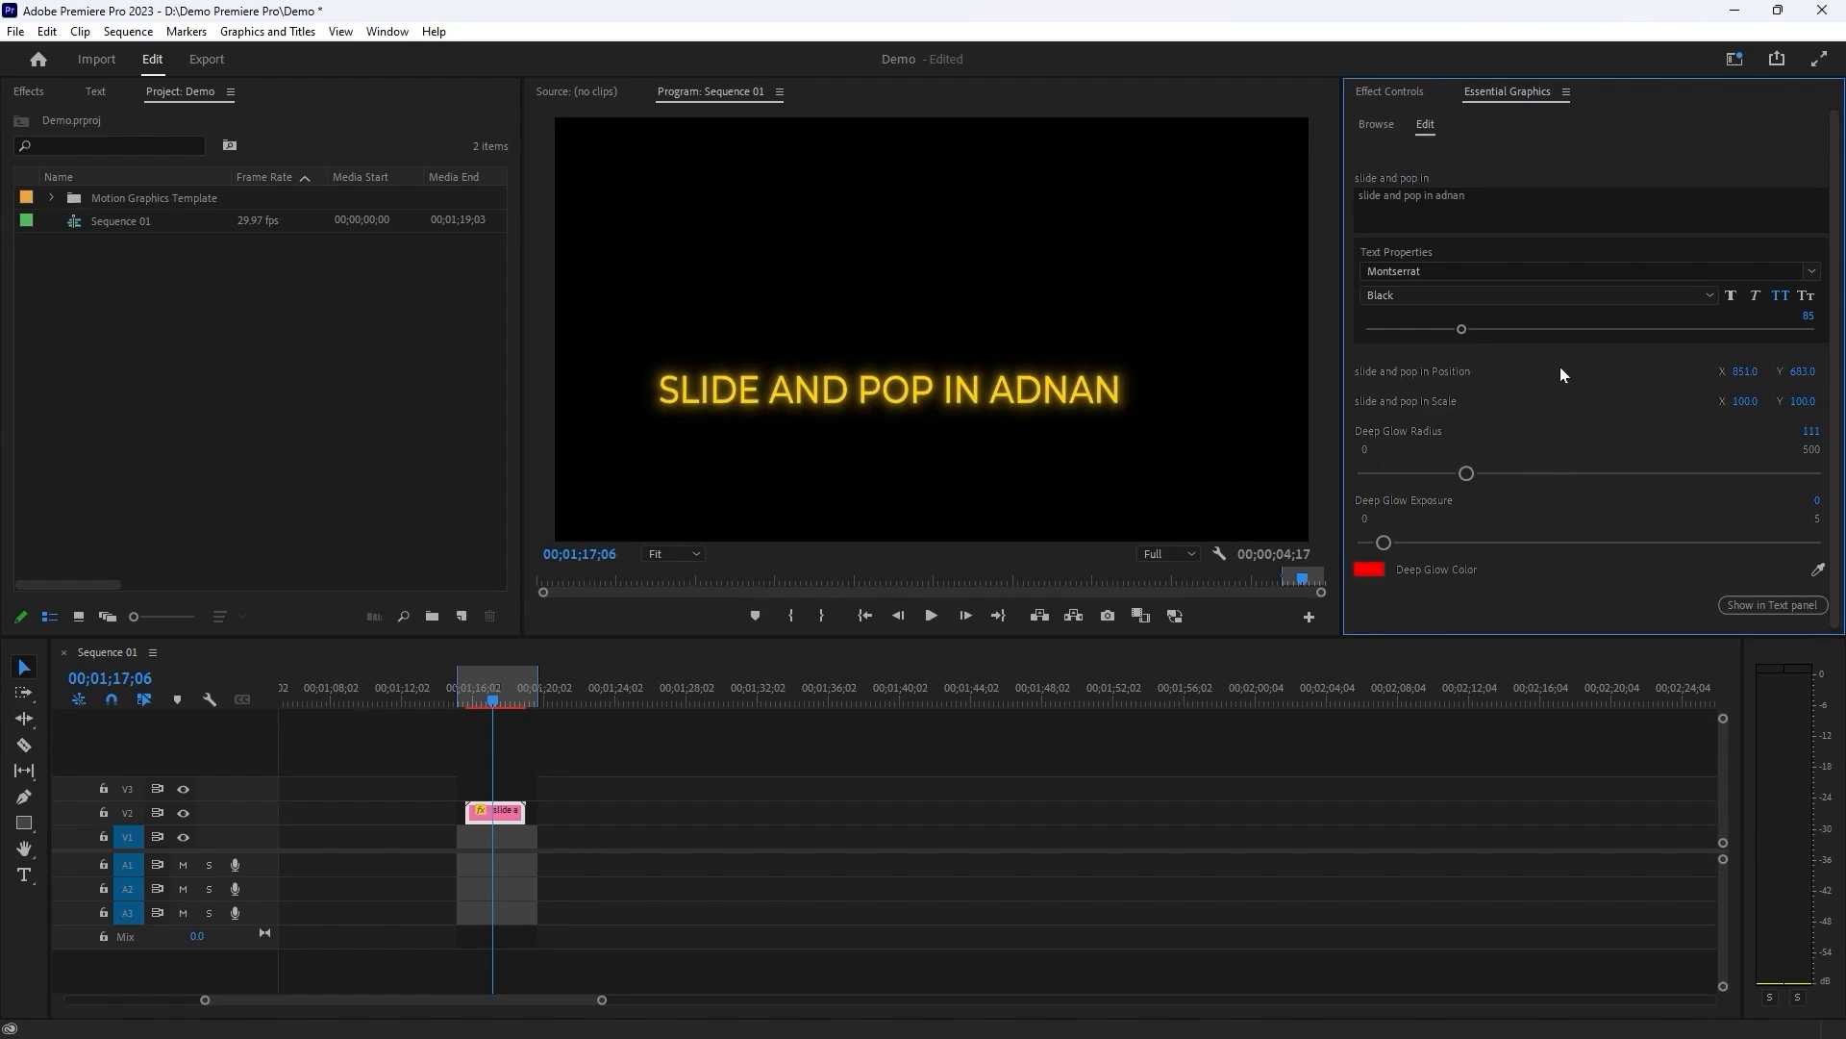
# Undo the title's position, size and font changes.
pyautogui.hotkey('ctrl', 'z')
pyautogui.hotkey('ctrl', 'z')
pyautogui.hotkey('ctrl', 'z')
pyautogui.hotkey('ctrl', 'z')
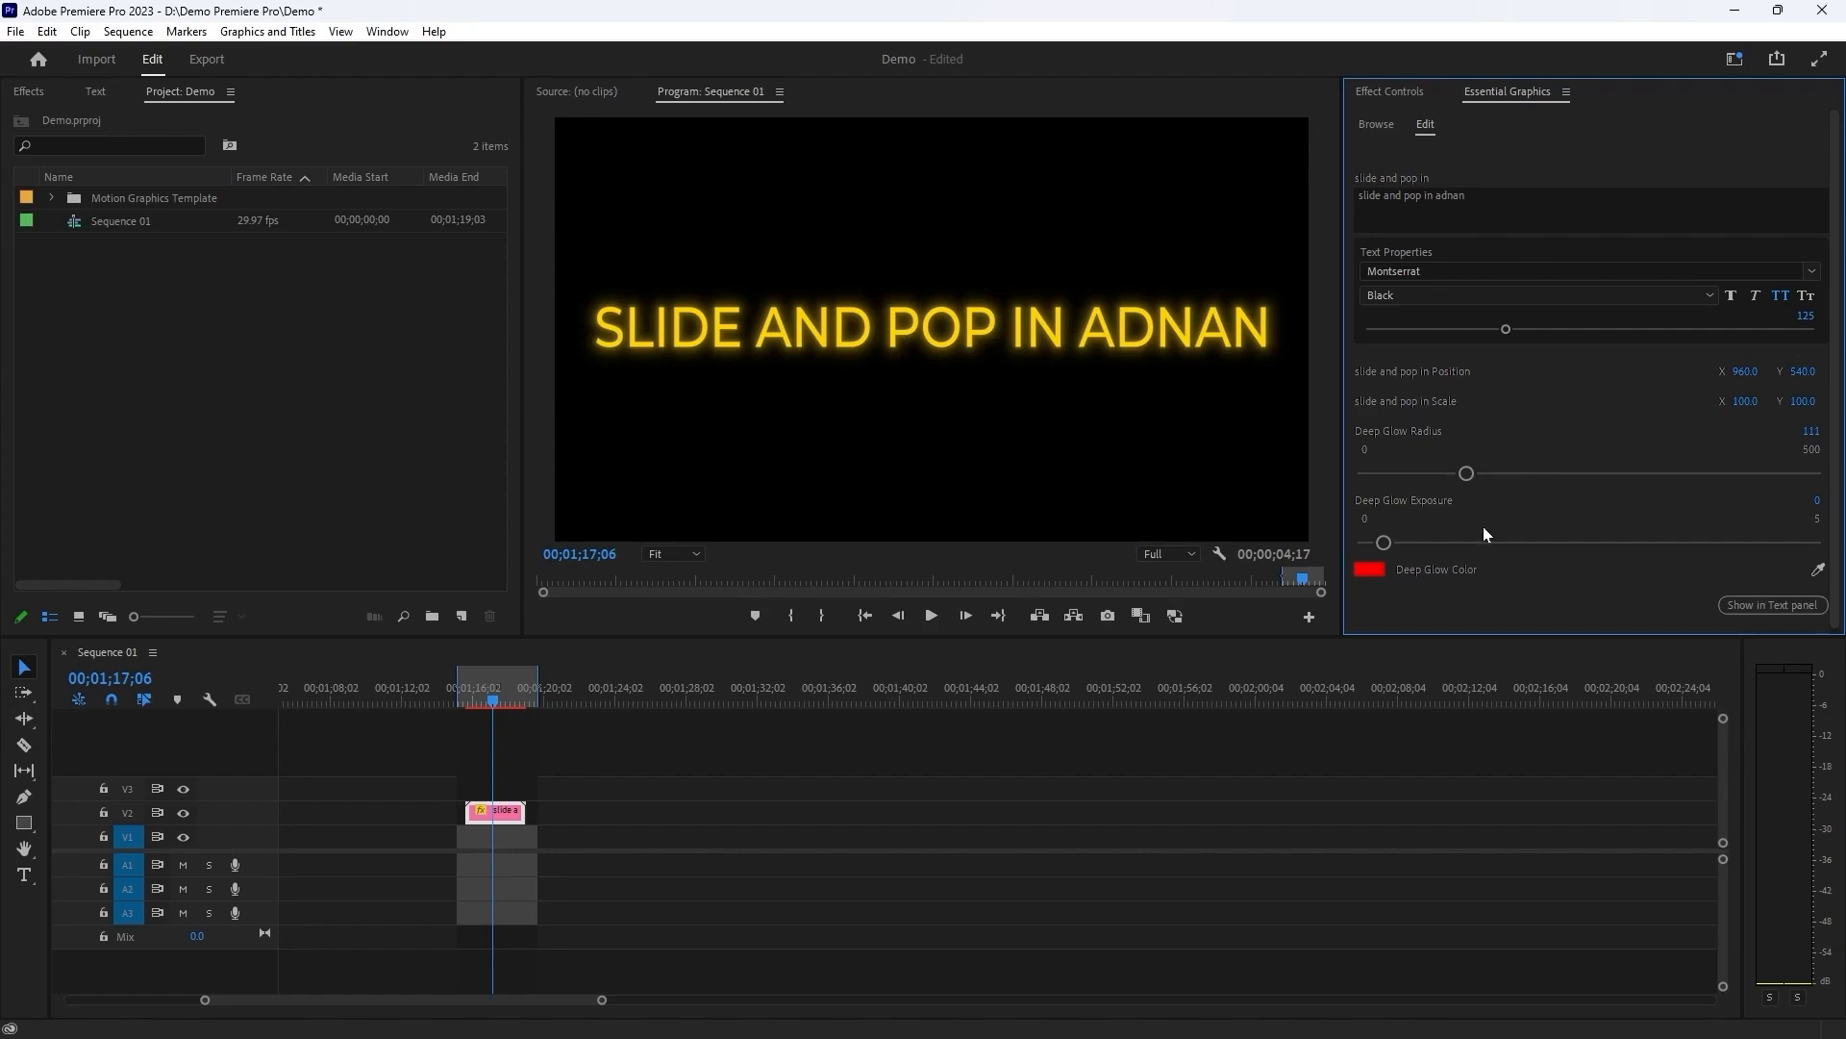
pyautogui.hotkey('ctrl', 'z')
pyautogui.hotkey('ctrl', 'z')
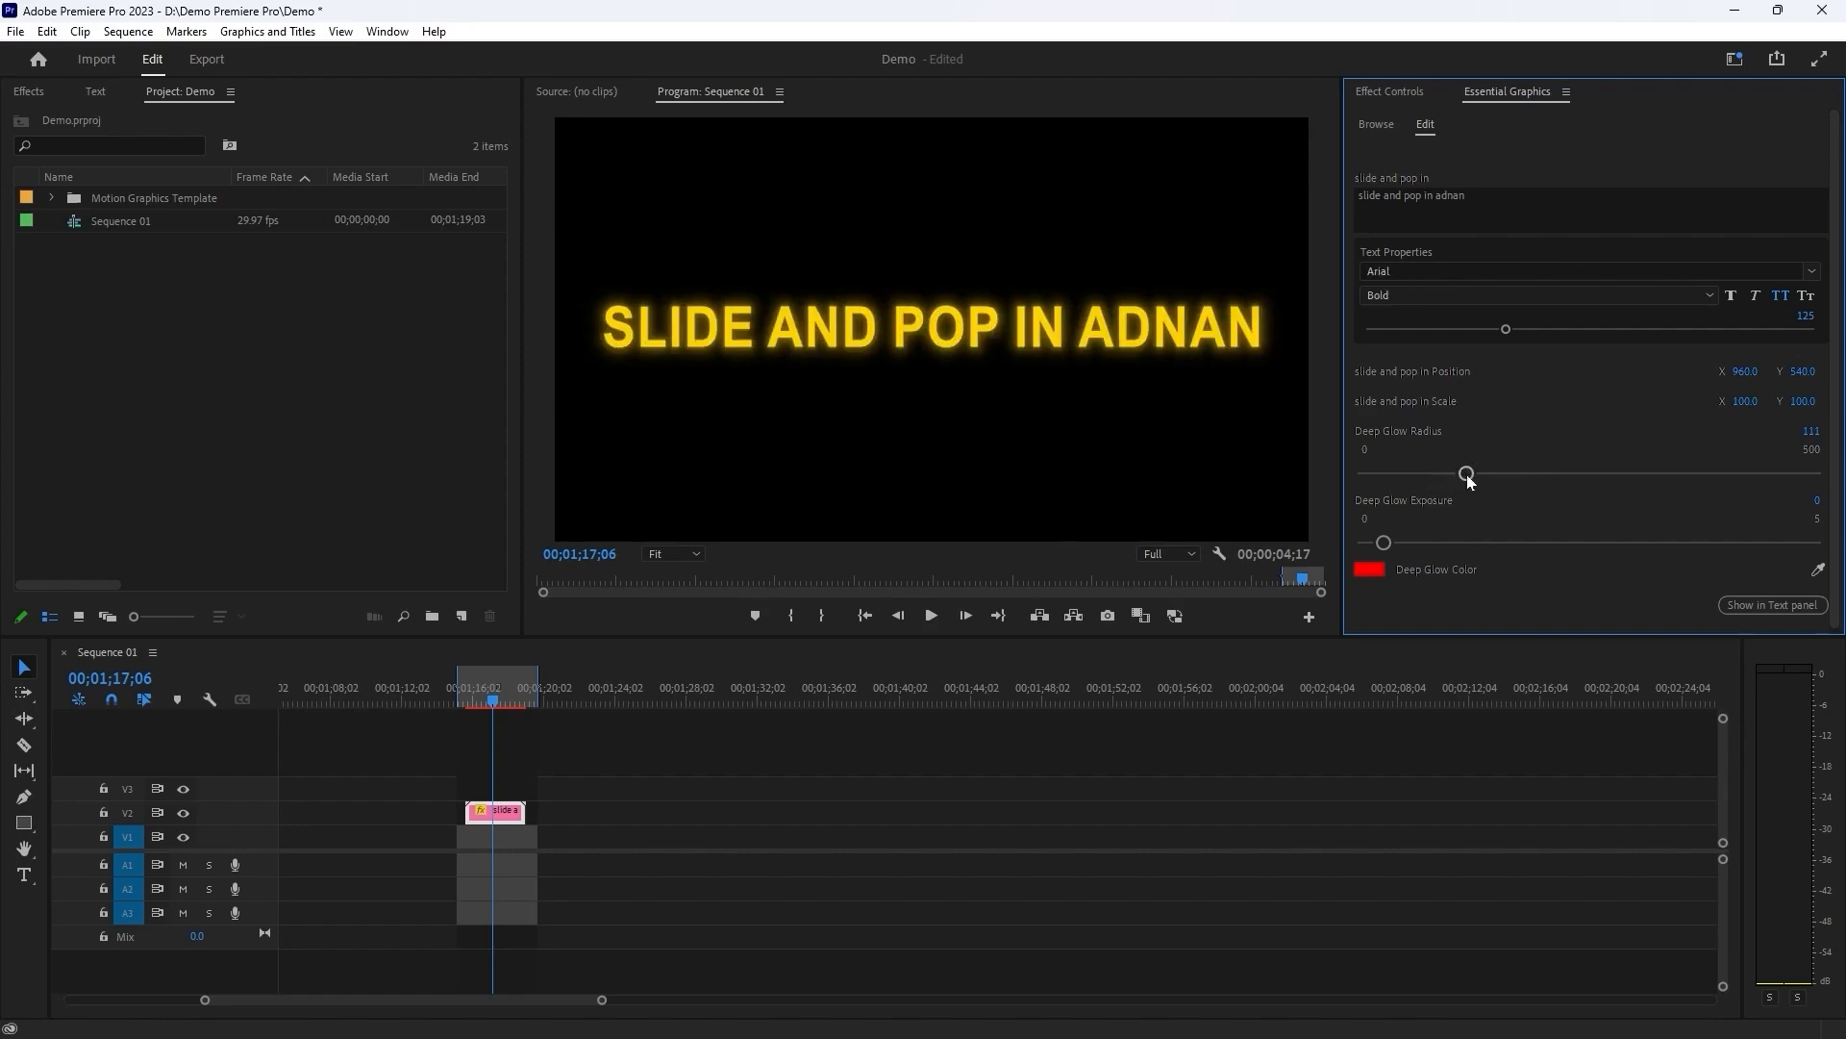
# Set the title's Deep Glow Radius to 162 and raise its Deep Glow Exposure slightly.
pyautogui.moveTo(1466, 473); pyautogui.dragTo(1510, 473)
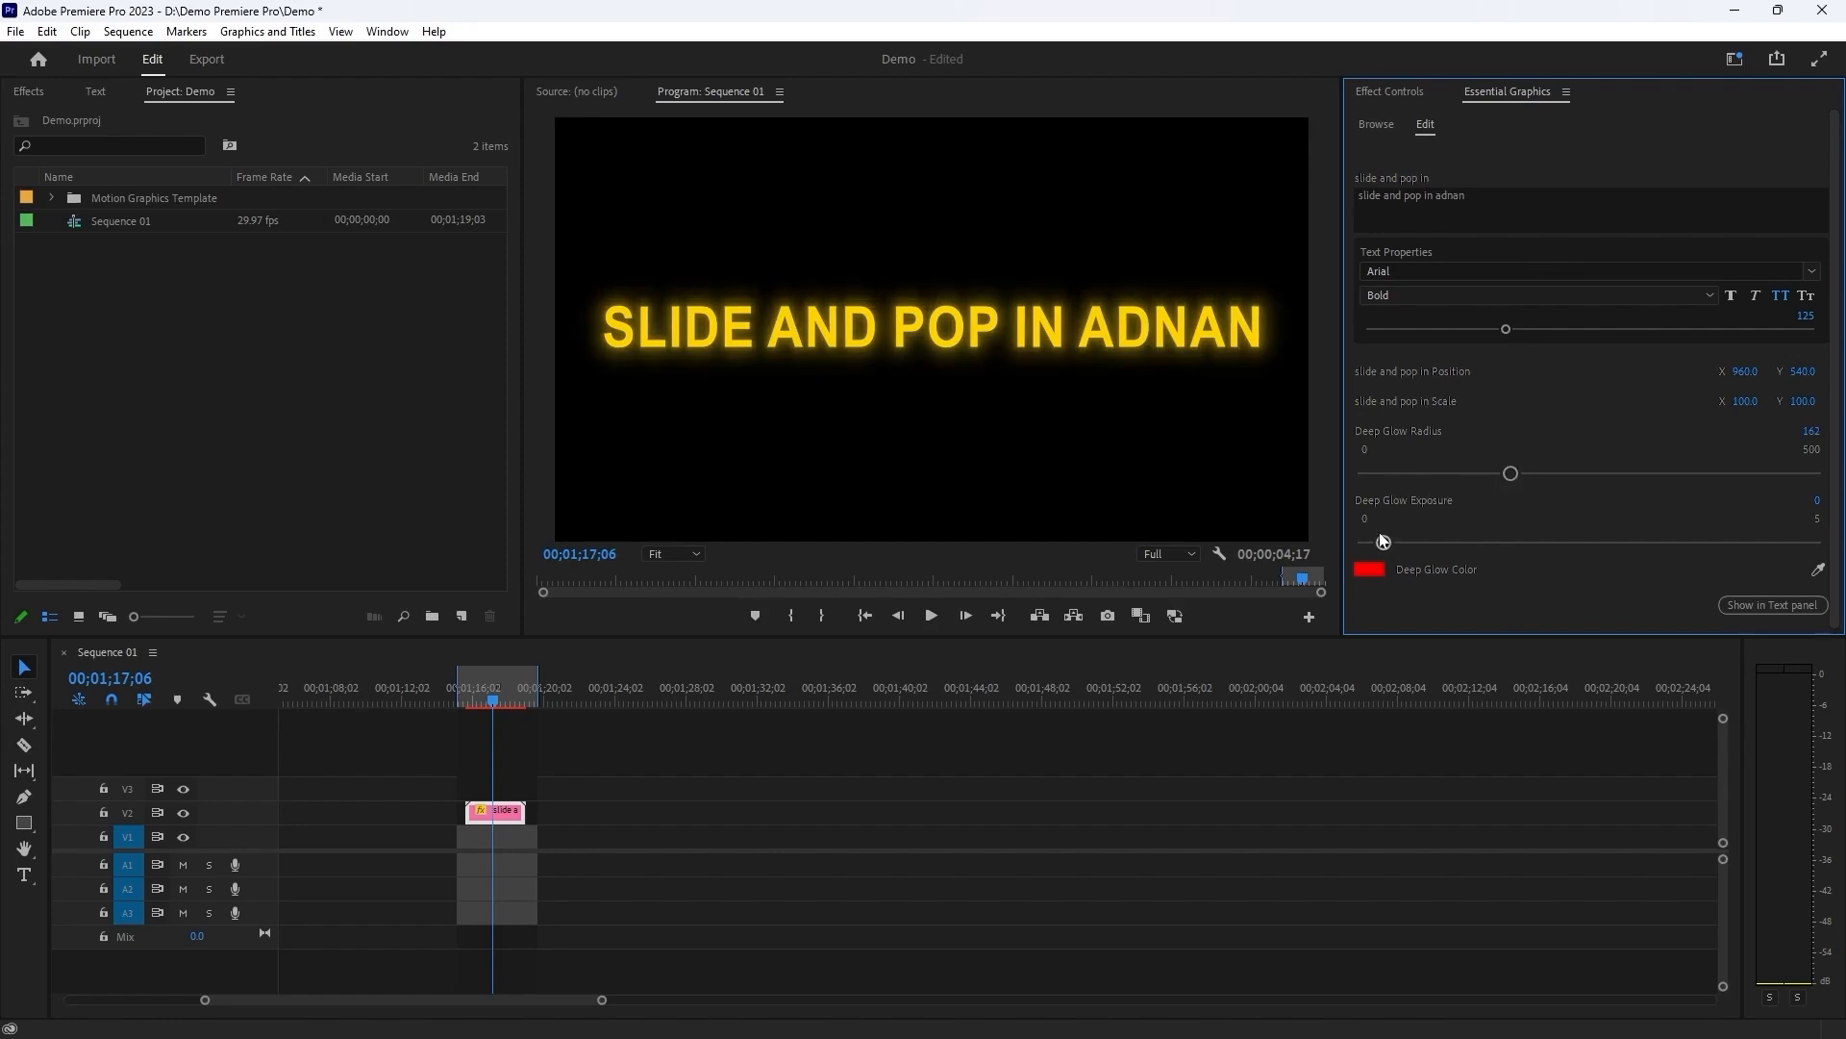
pyautogui.moveTo(1386, 544); pyautogui.dragTo(1404, 543)
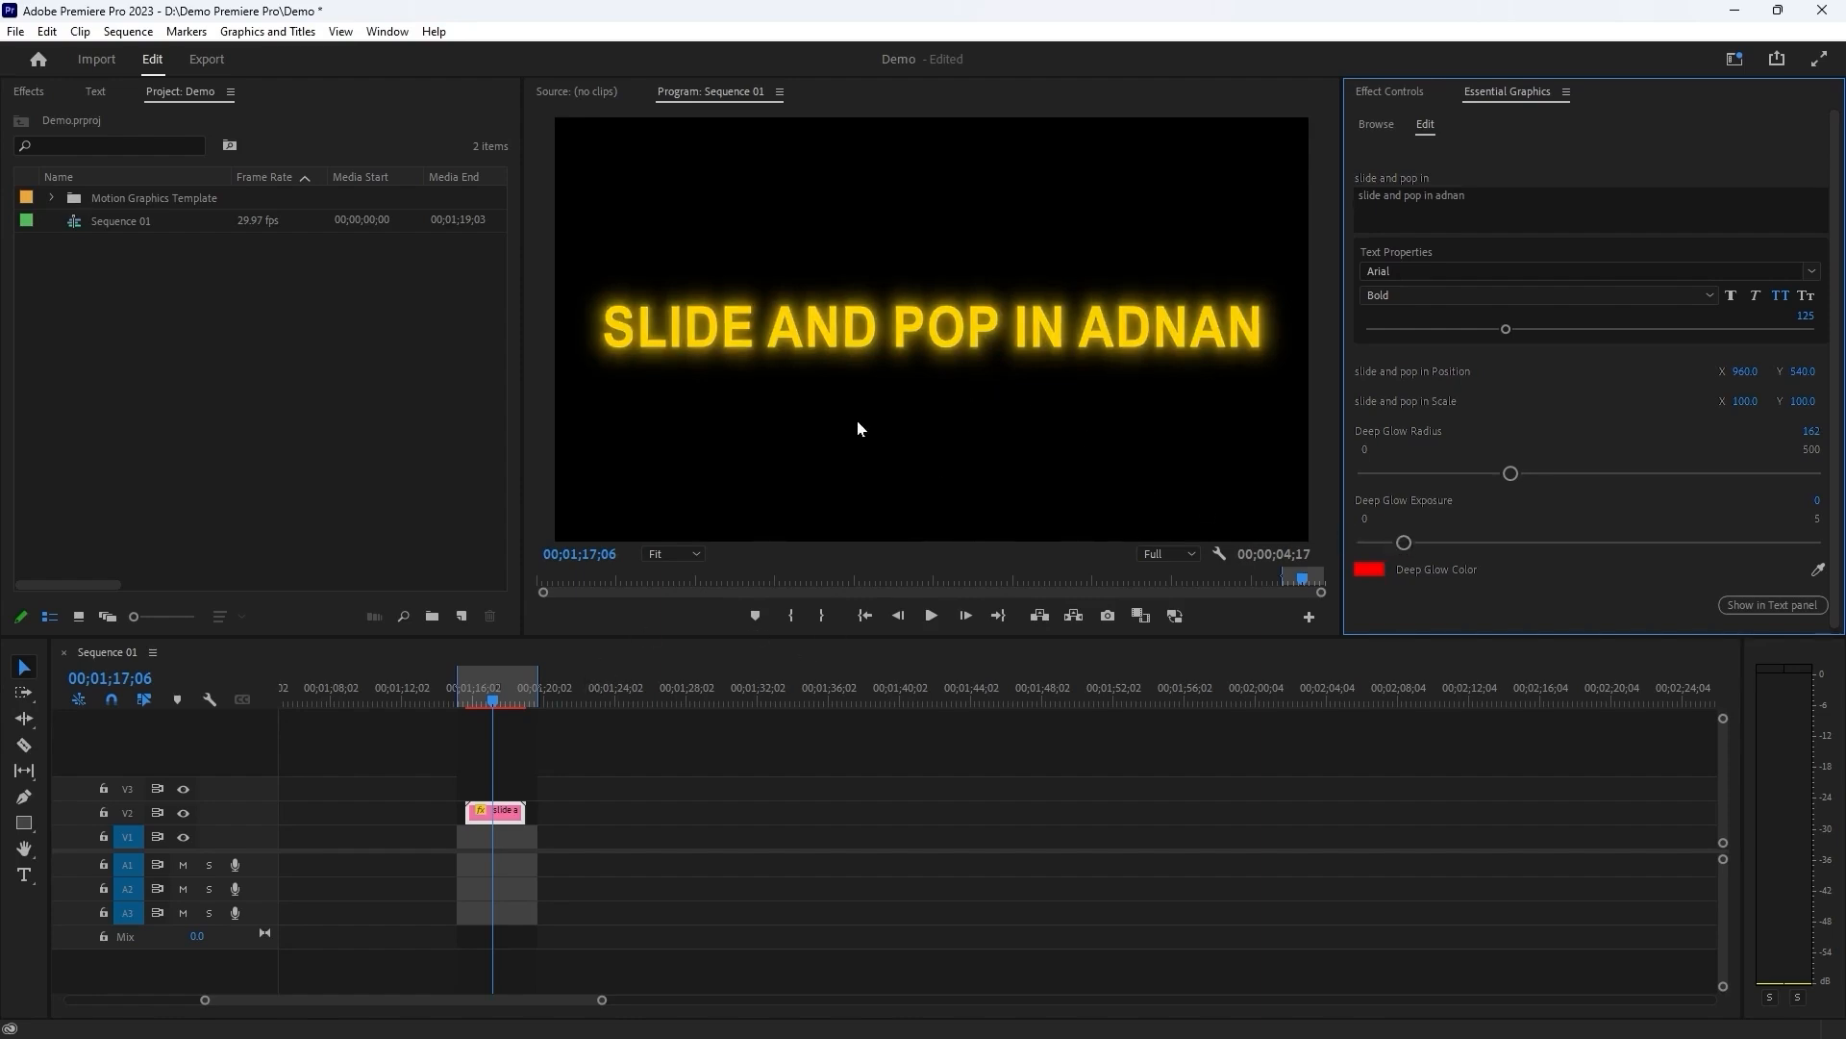
# Try green 00FF4E and blue as the title's Deep Glow Color, checking the animation around 00;01;16;13.
pyautogui.scroll(-1, 1393, 597)
pyautogui.click(1369, 565)
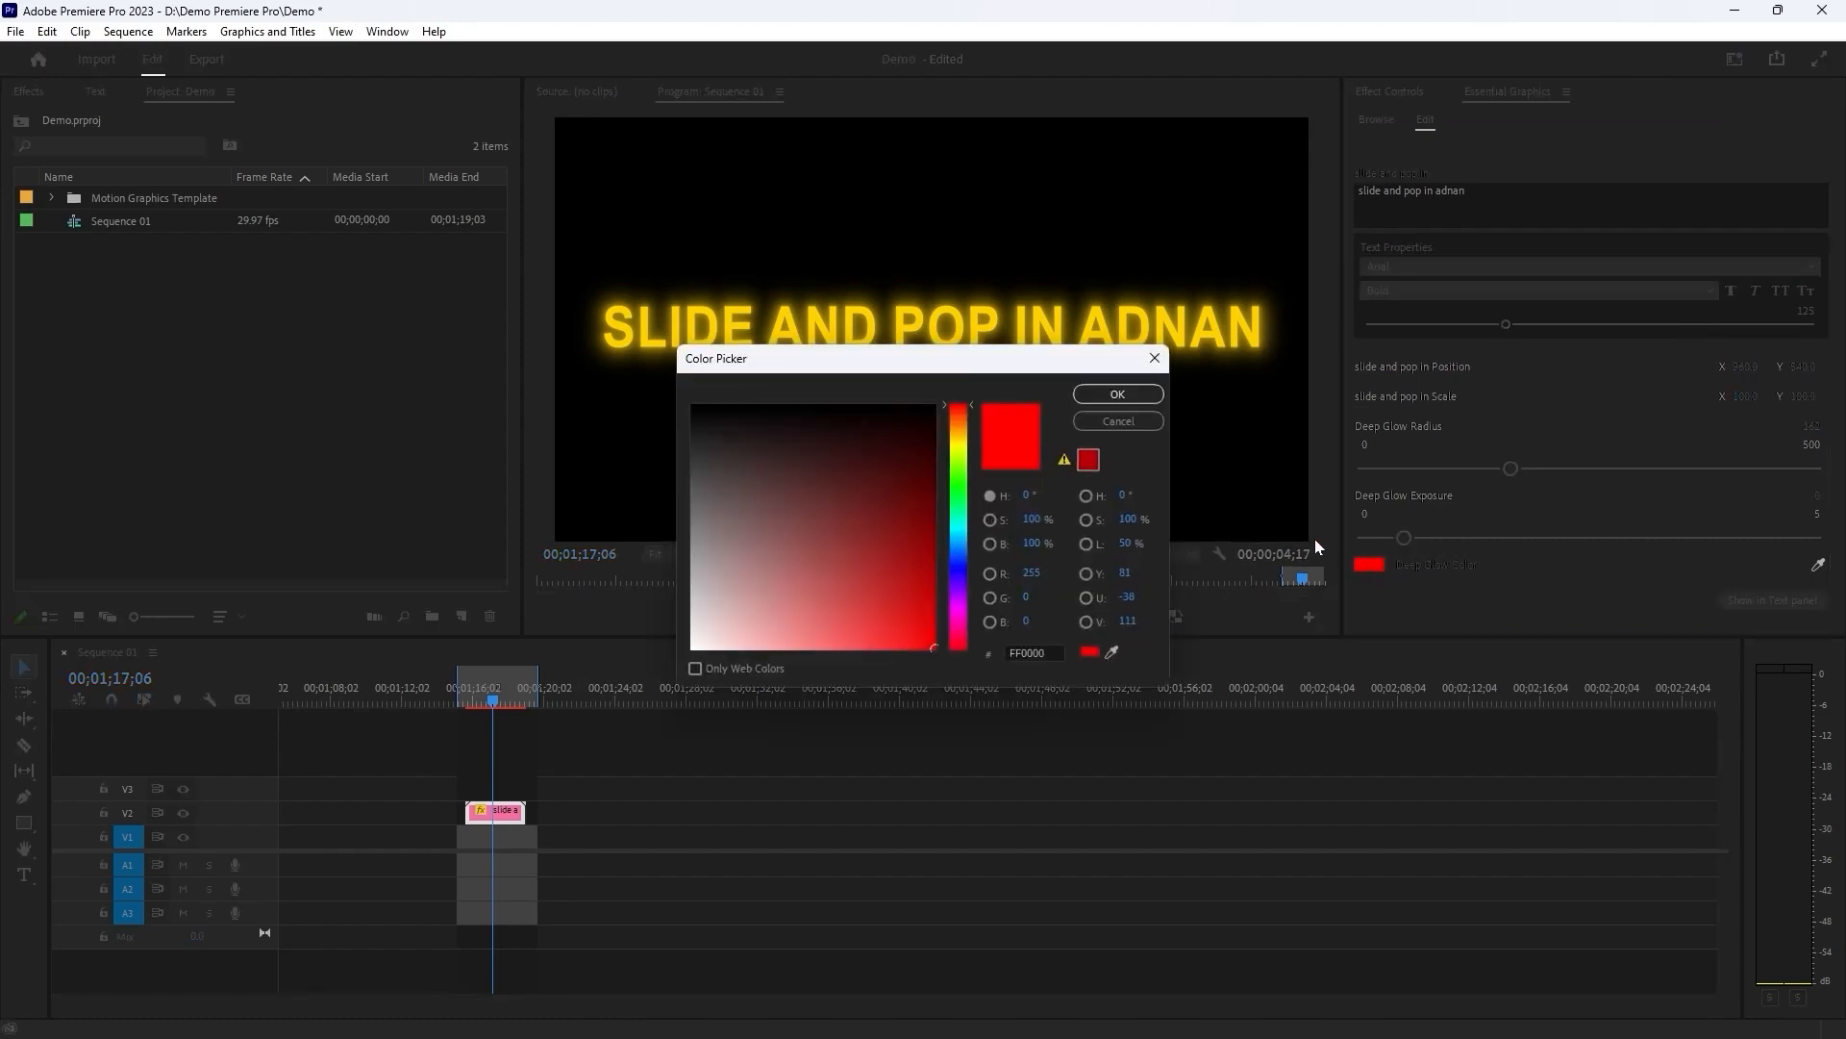
pyautogui.moveTo(1026, 367); pyautogui.dragTo(1358, 416)
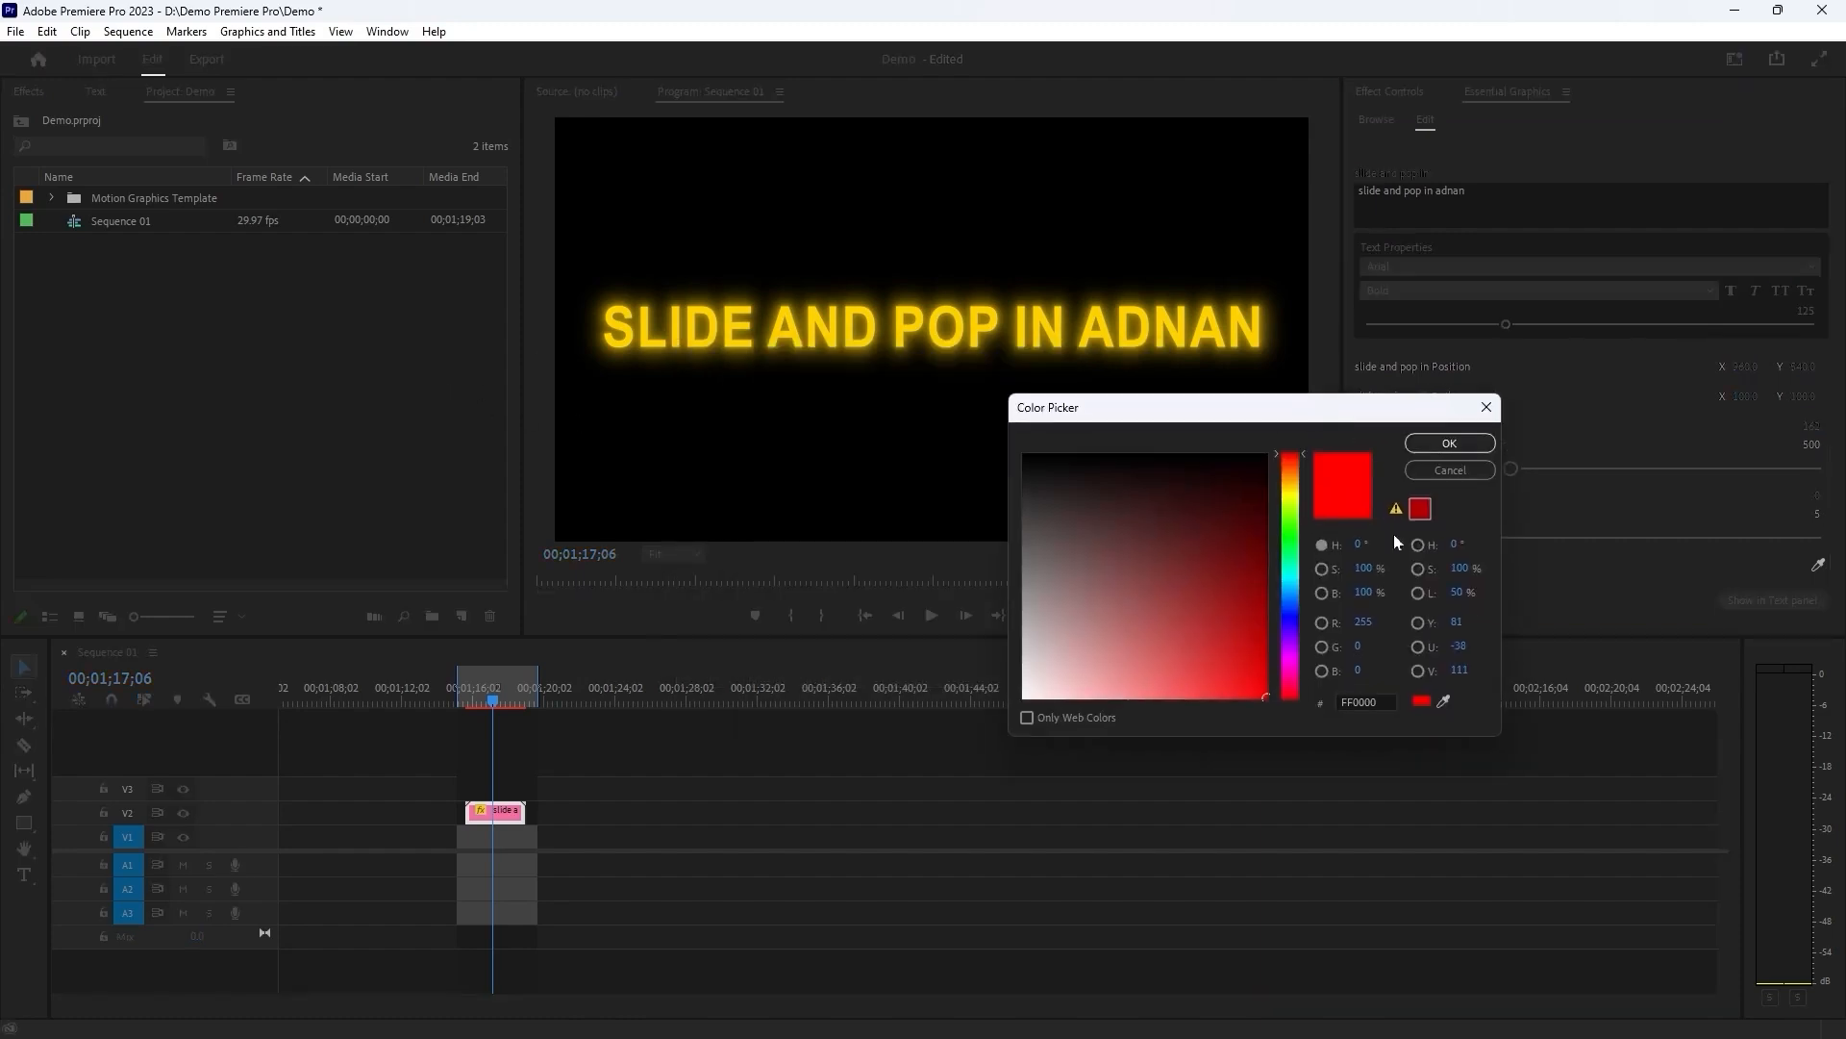
pyautogui.click(1287, 549)
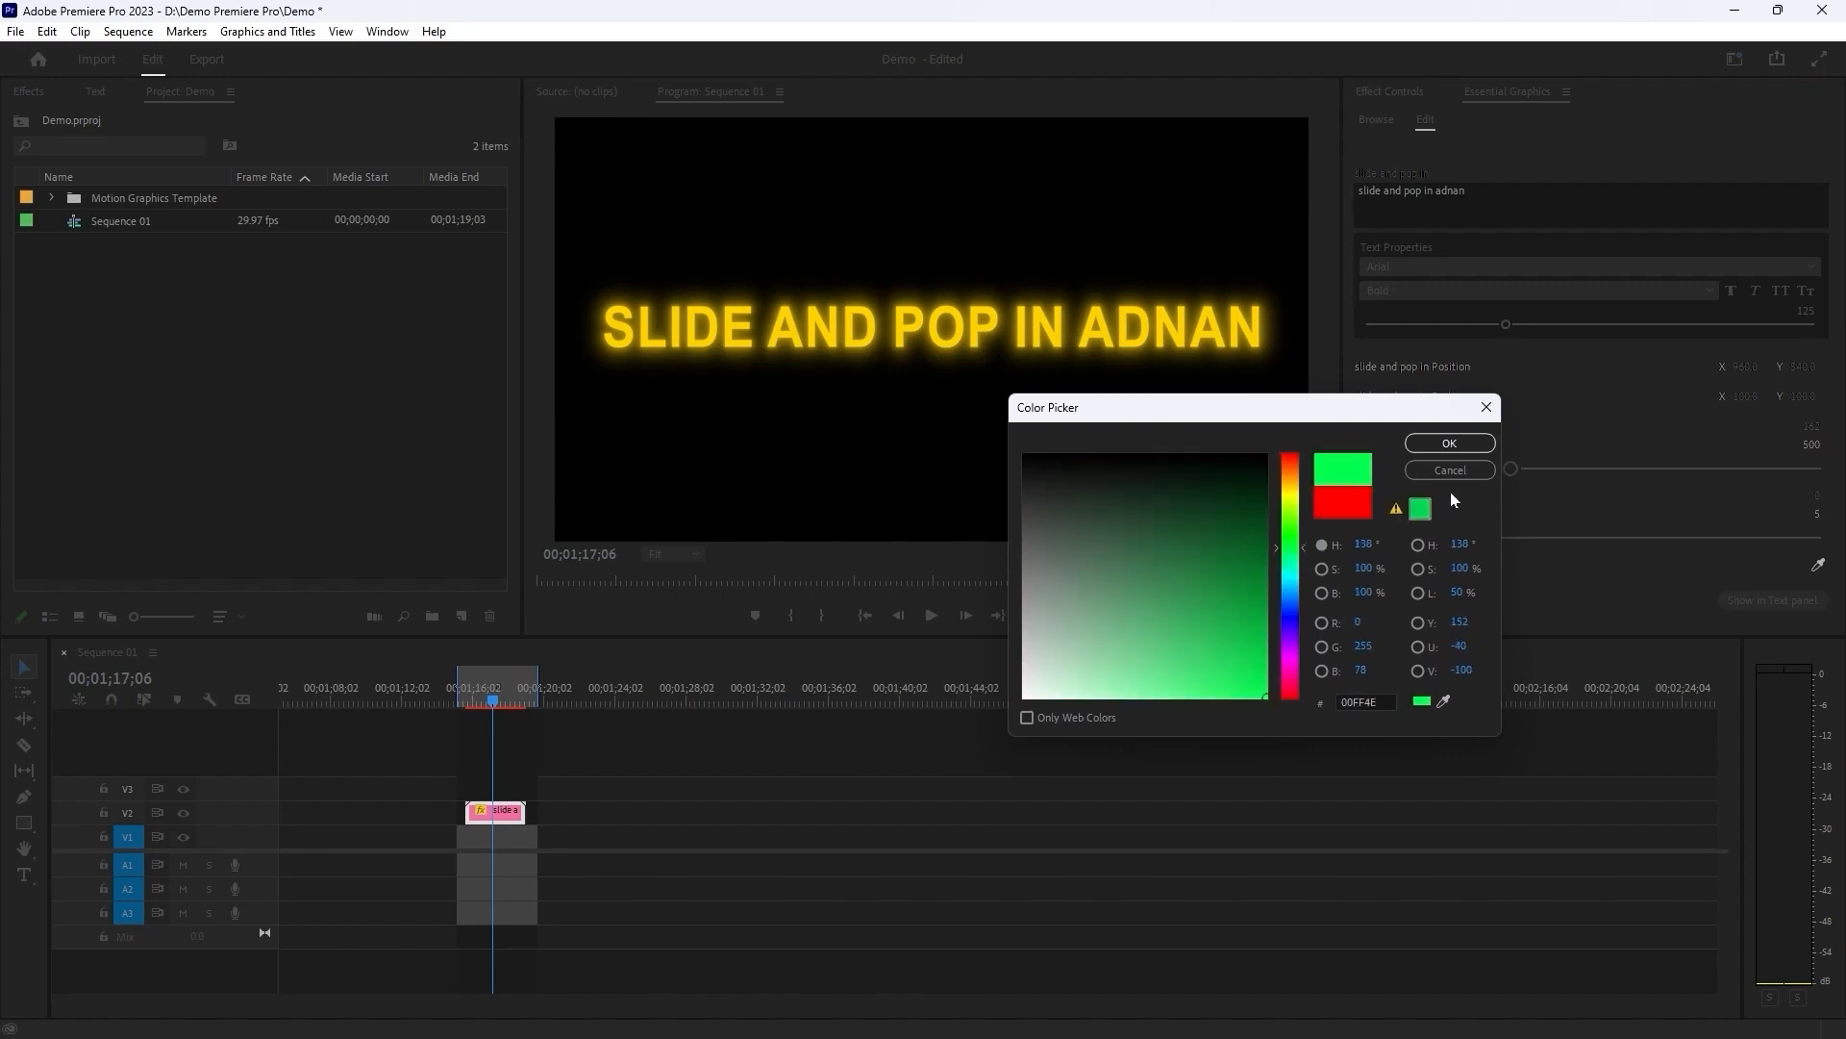
pyautogui.click(1442, 441)
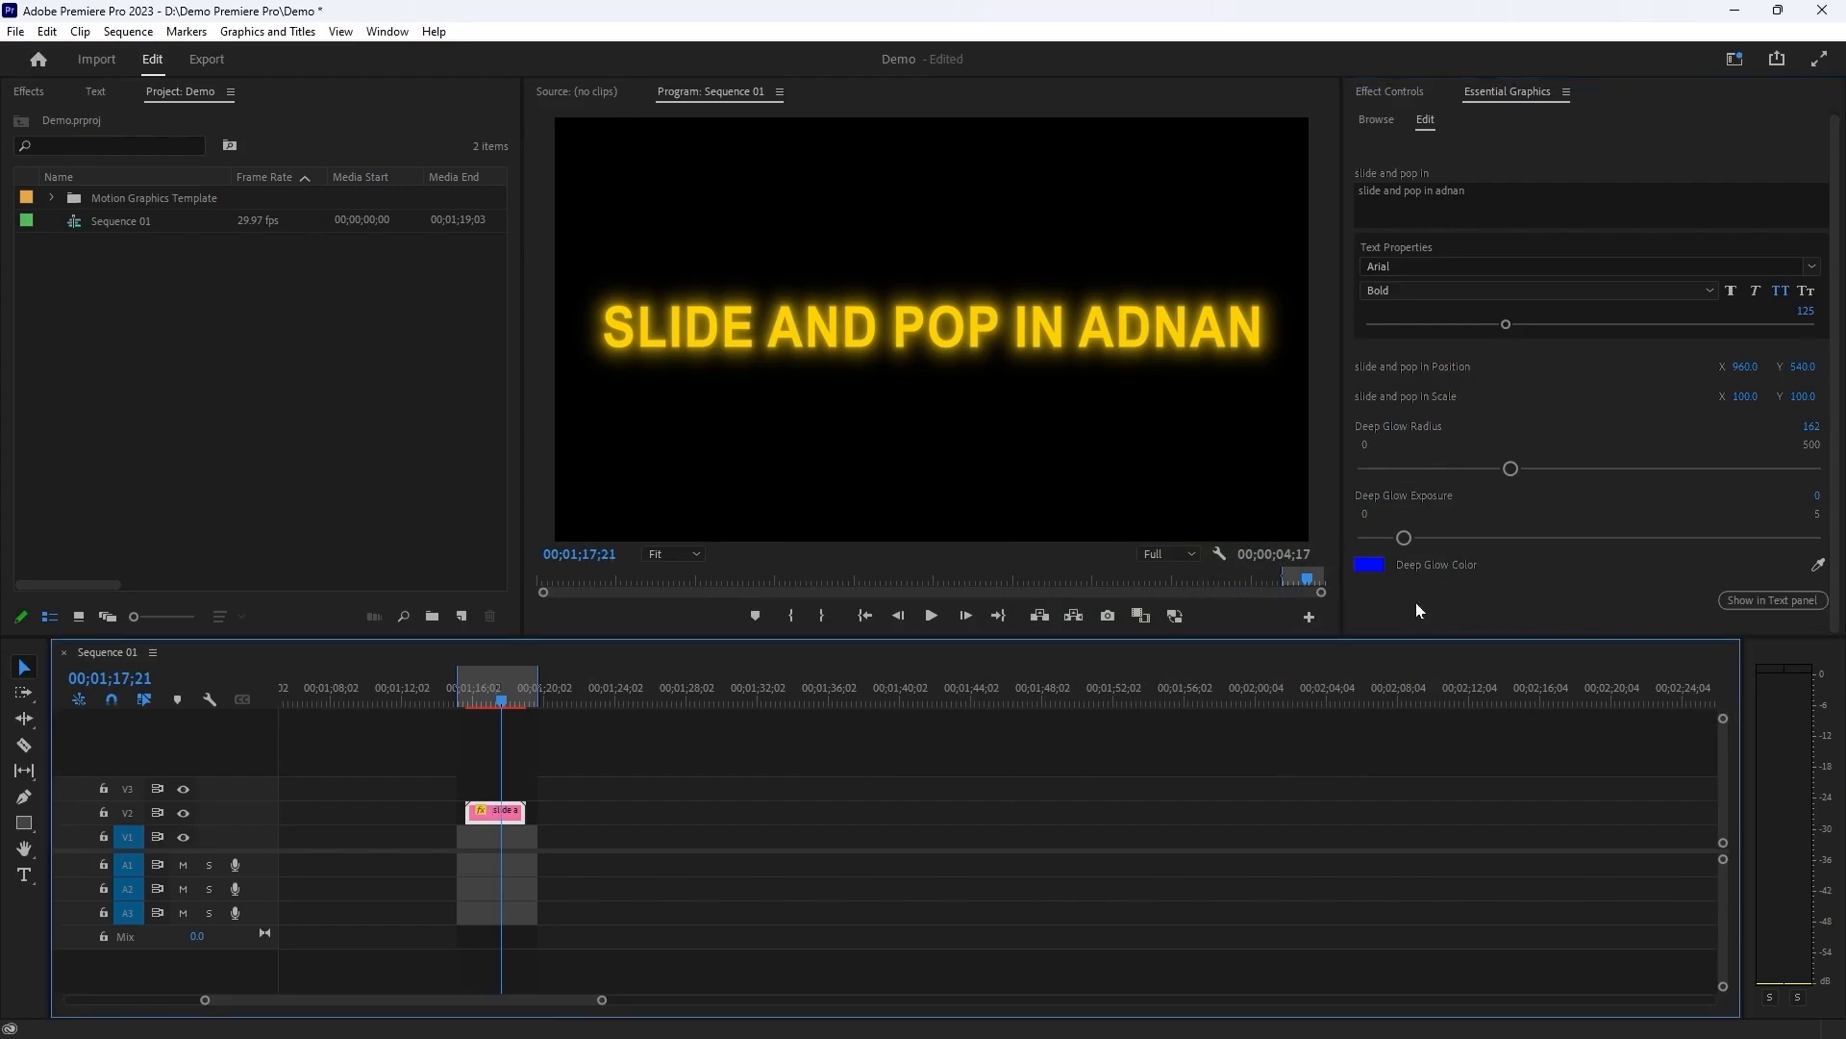
pyautogui.click(485, 693)
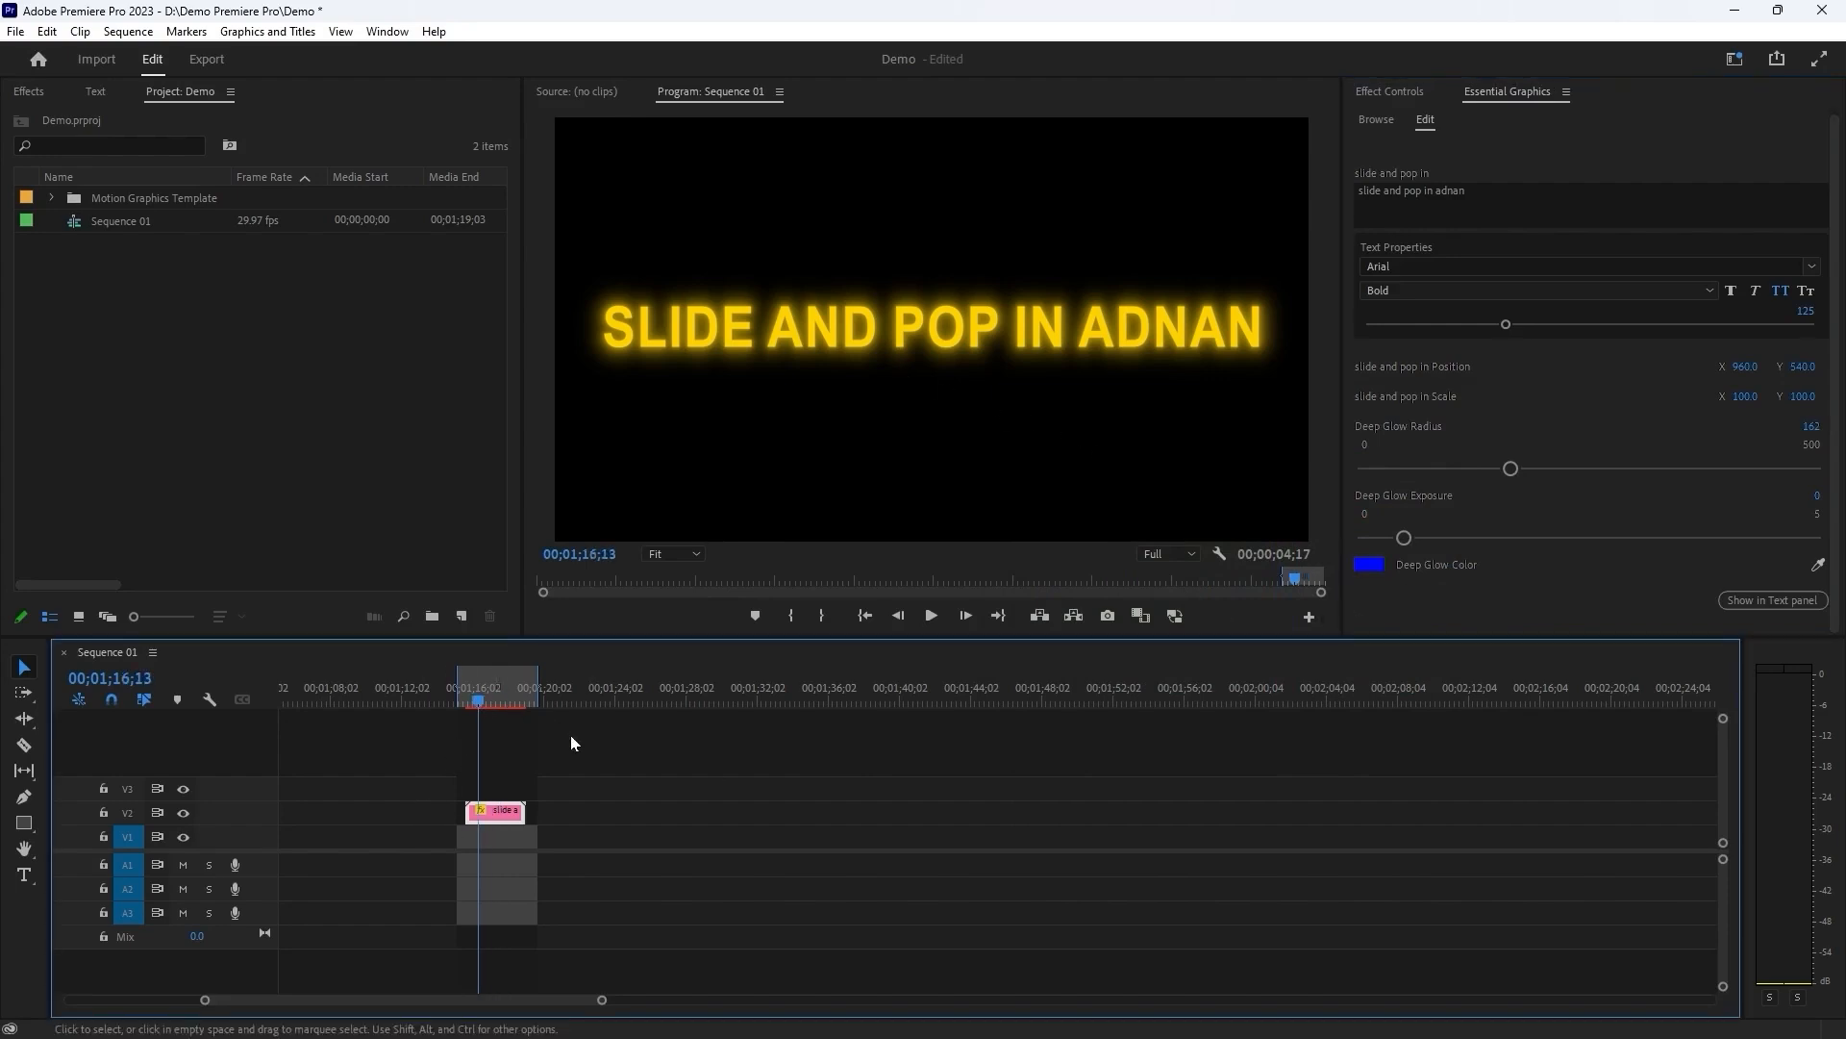
pyautogui.scroll(1, 865, 702)
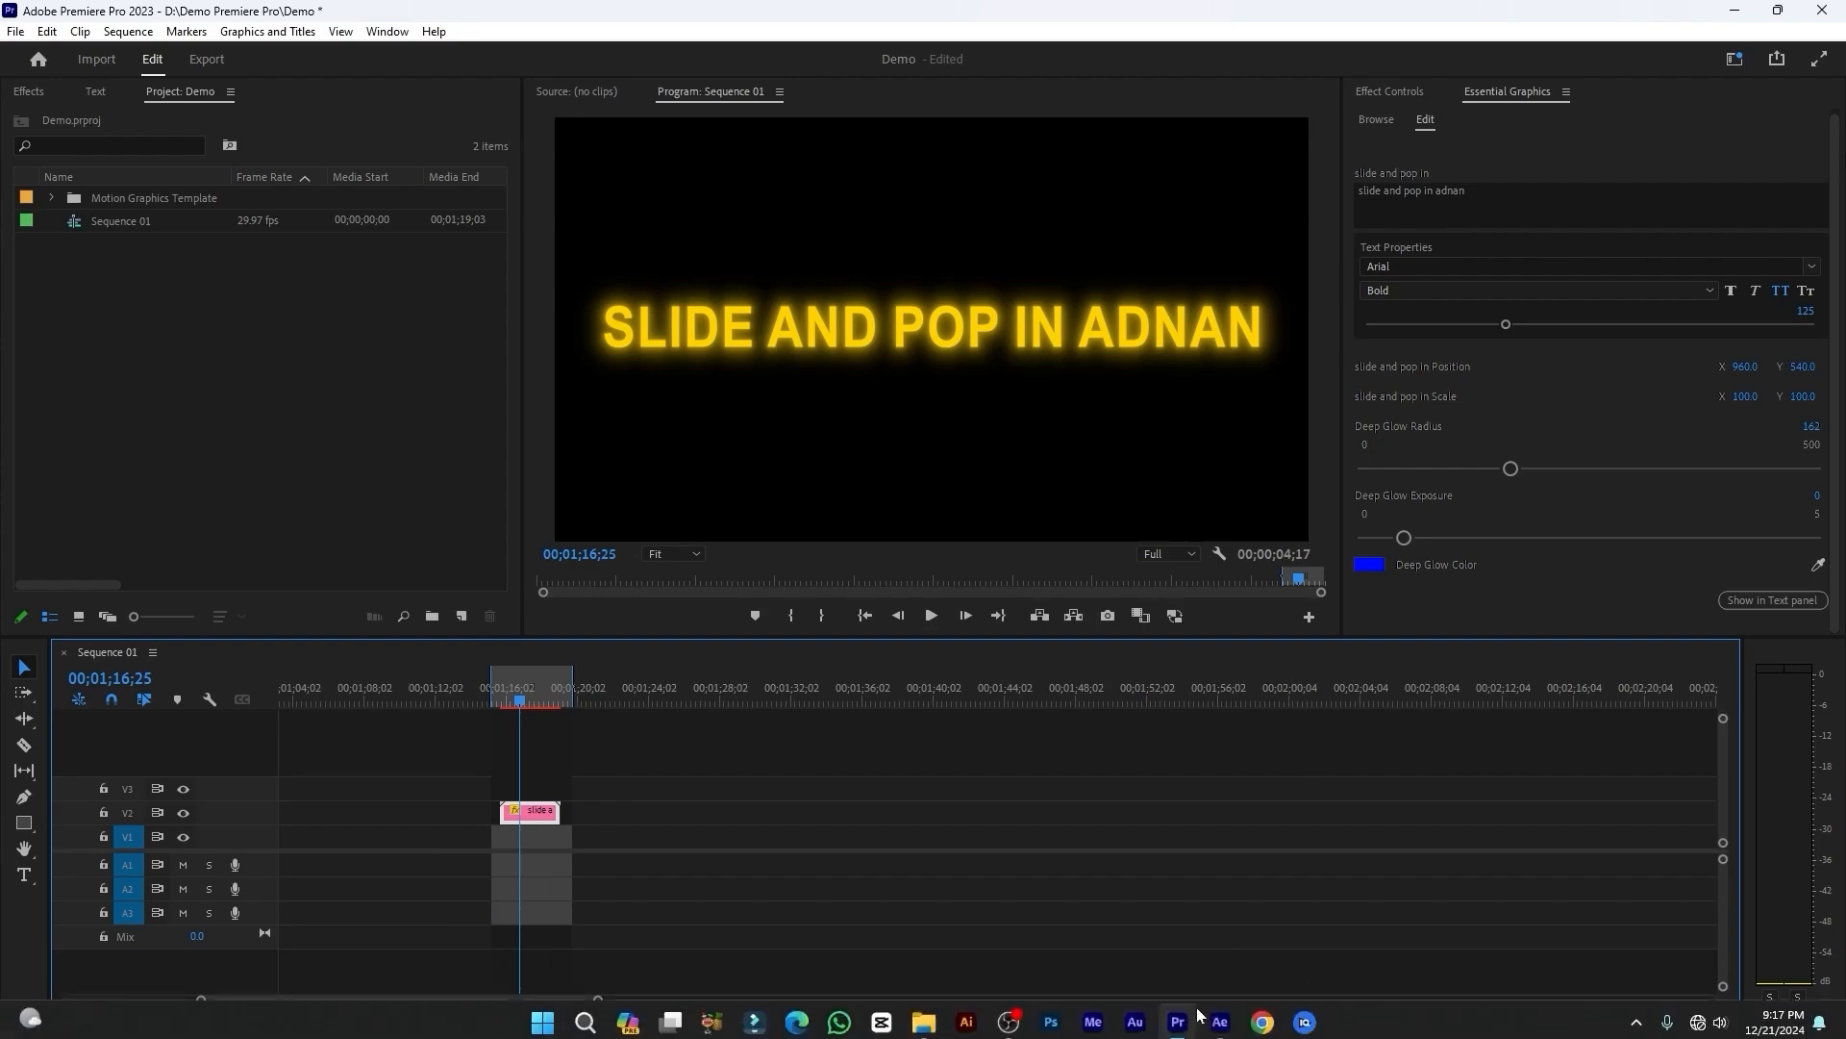
# Switch to After Effects and set the template's Deep Glow Color control to green 03E794.
pyautogui.click(1219, 1016)
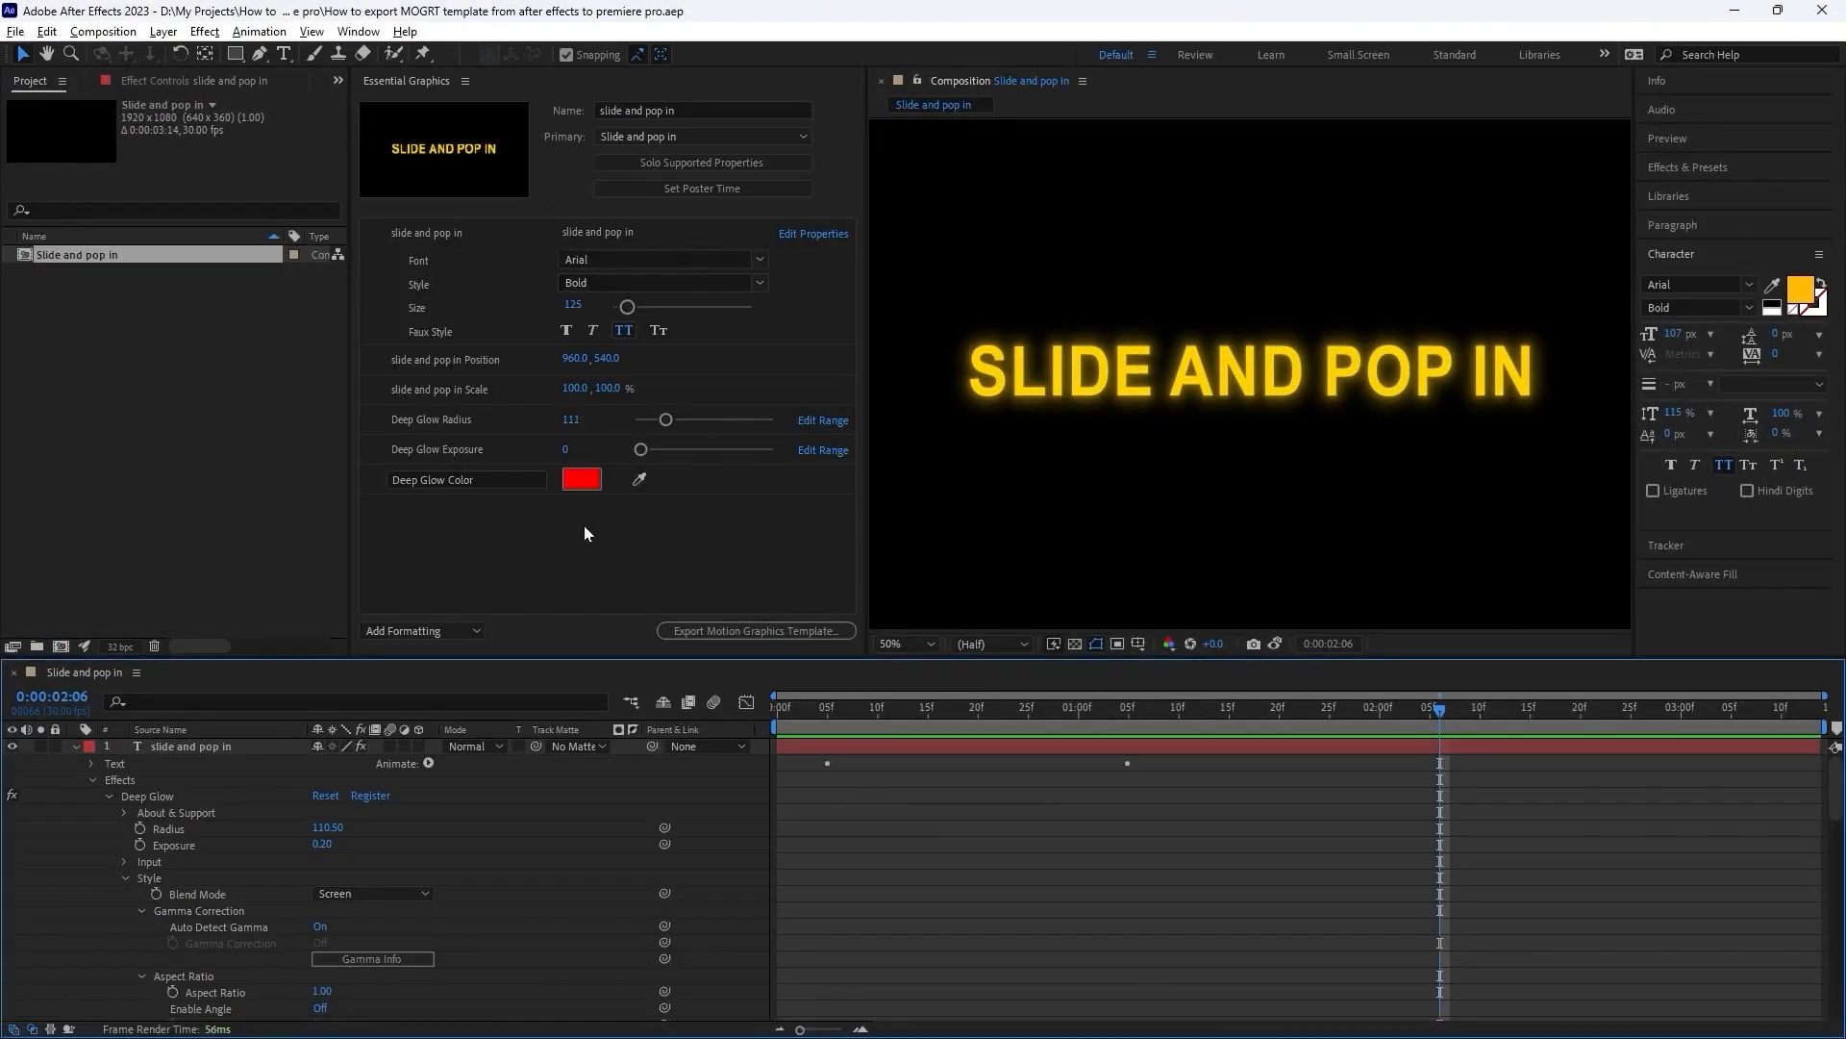
pyautogui.click(590, 483)
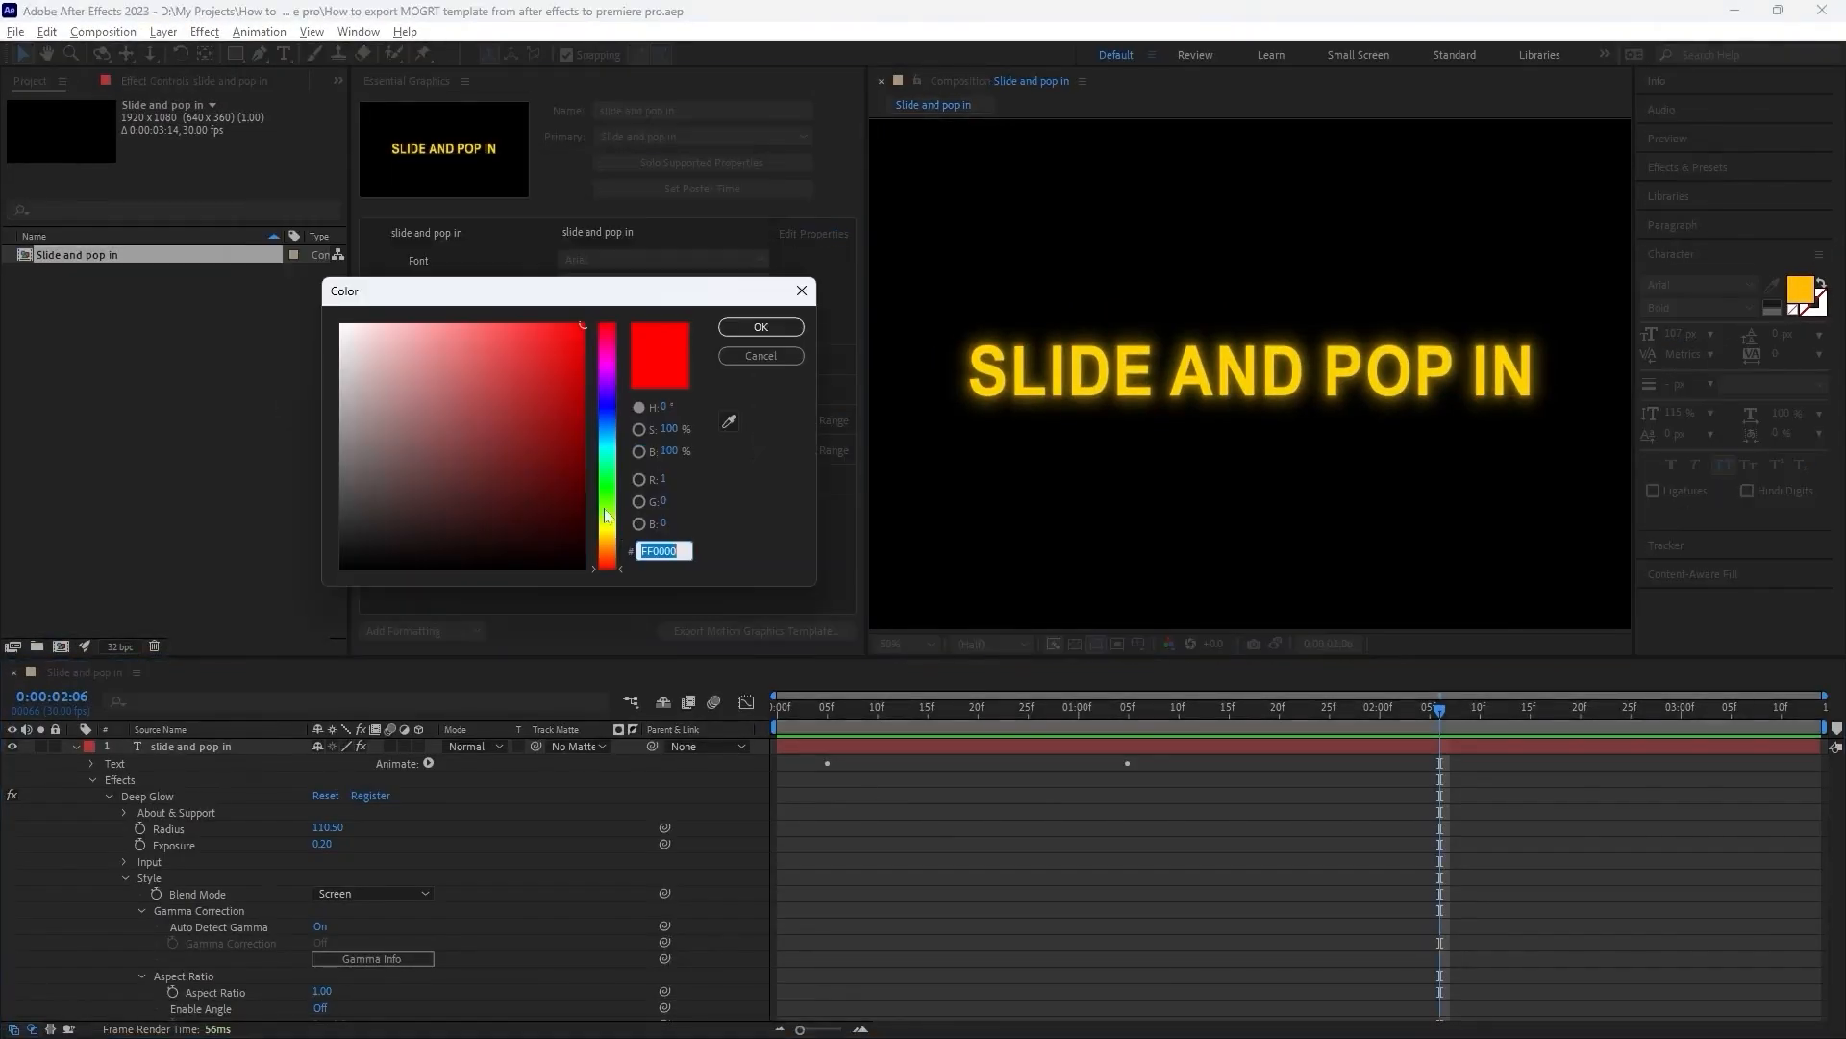
pyautogui.moveTo(608, 507); pyautogui.dragTo(595, 445)
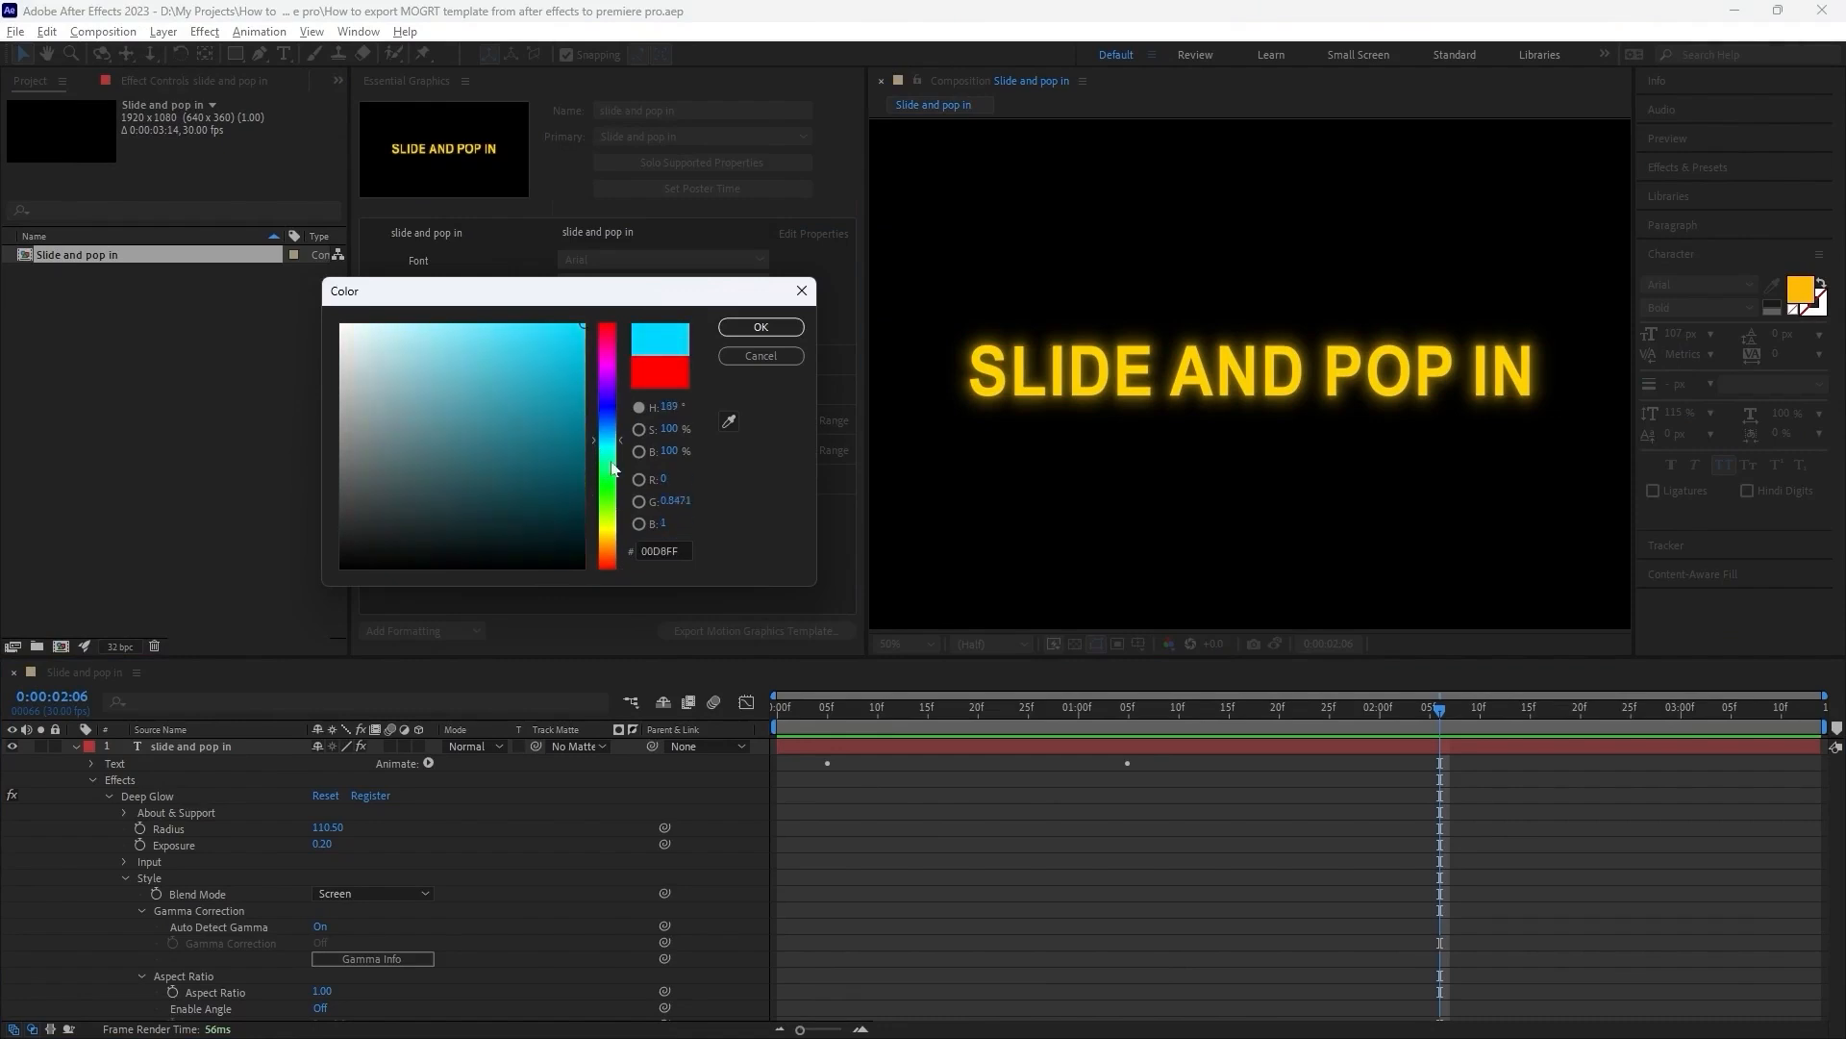
pyautogui.click(611, 462)
pyautogui.moveTo(570, 347)
pyautogui.mouseDown()
pyautogui.moveTo(604, 340)
pyautogui.moveTo(582, 346)
pyautogui.mouseUp()
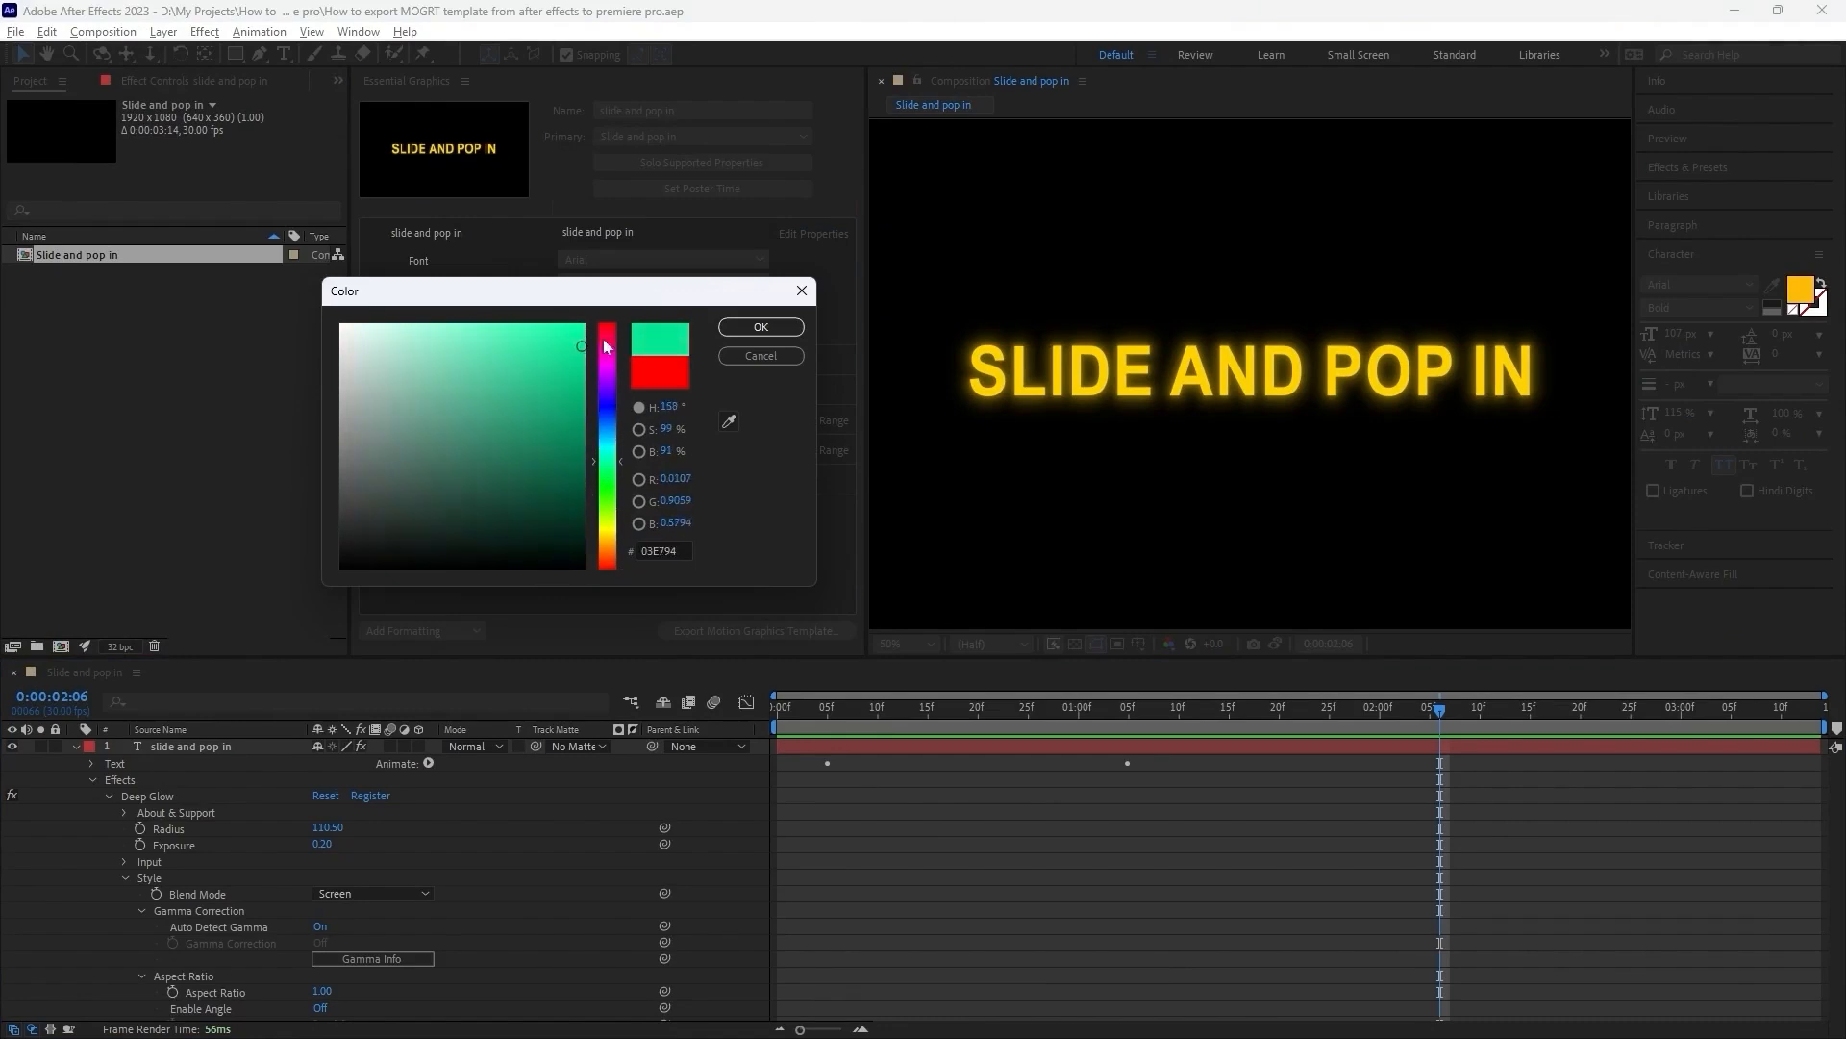
pyautogui.click(749, 330)
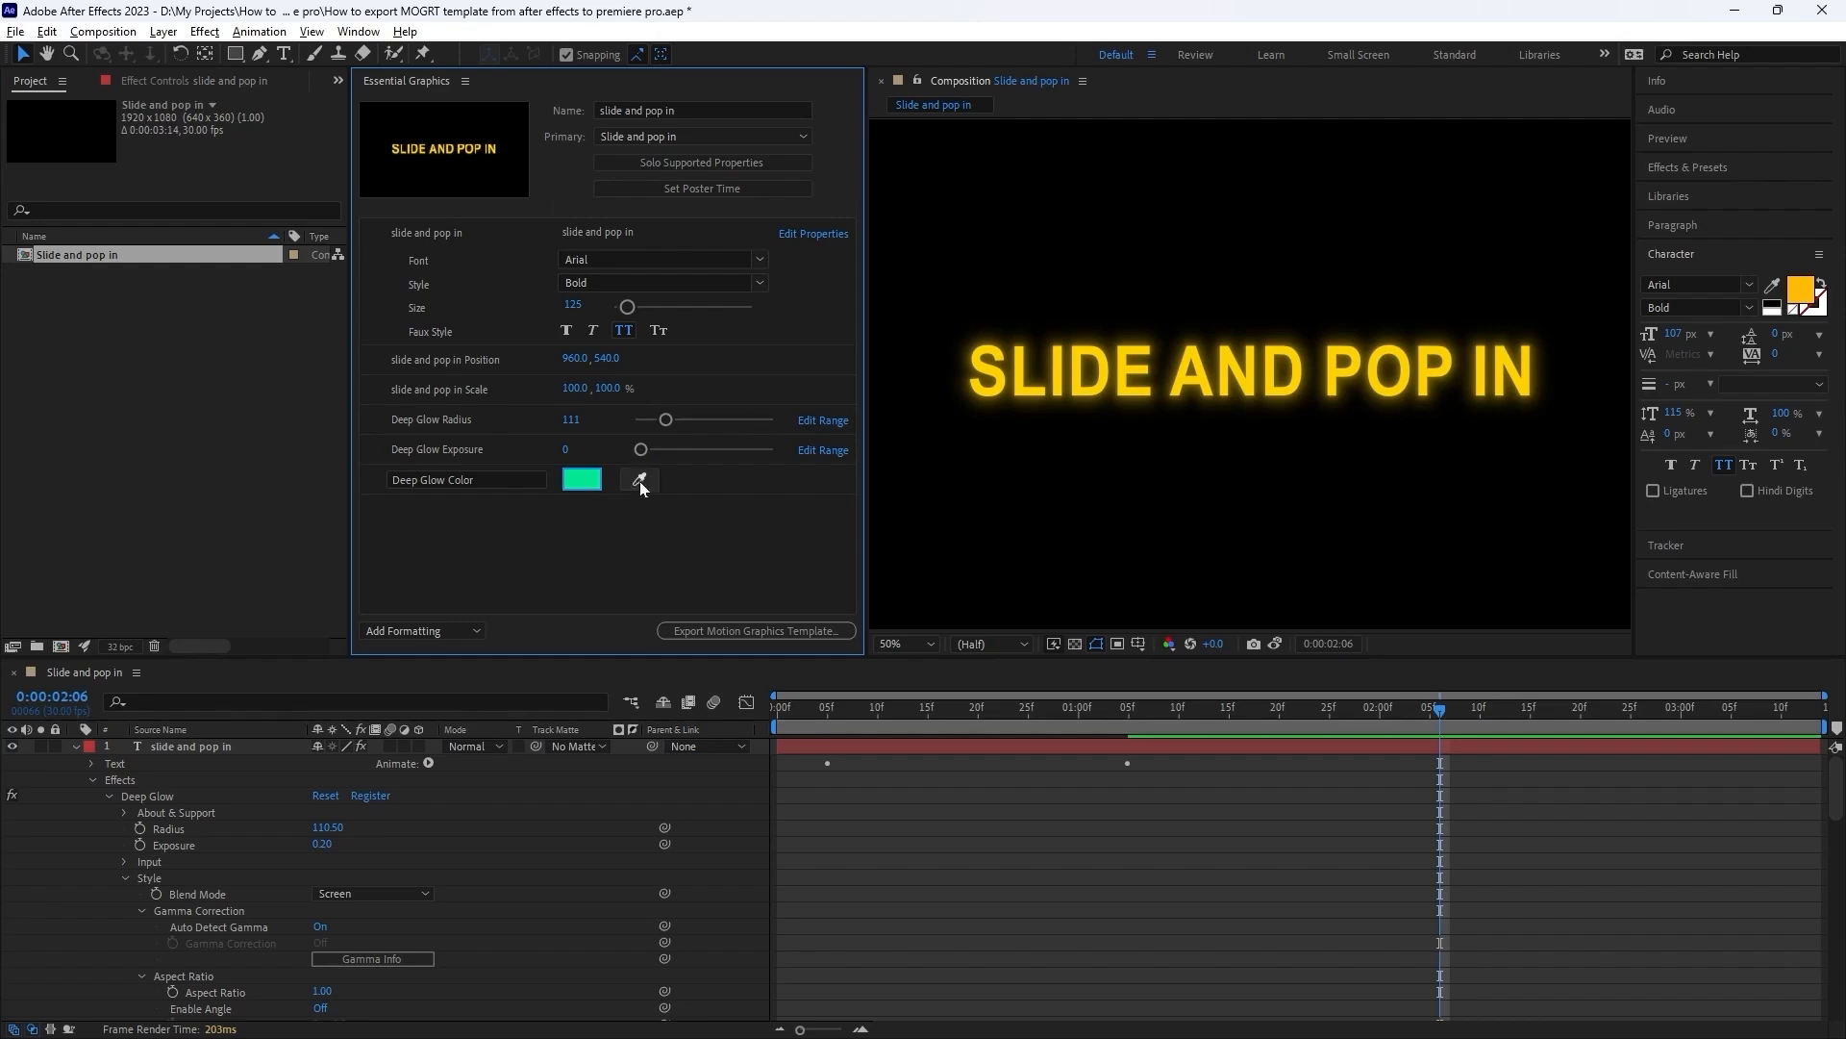
# Replace the template's Deep Glow Color control with the Color property of the text layer's Fill effect.
pyautogui.click(681, 481)
pyautogui.press('Delete')
pyautogui.click(109, 796)
pyautogui.click(146, 811)
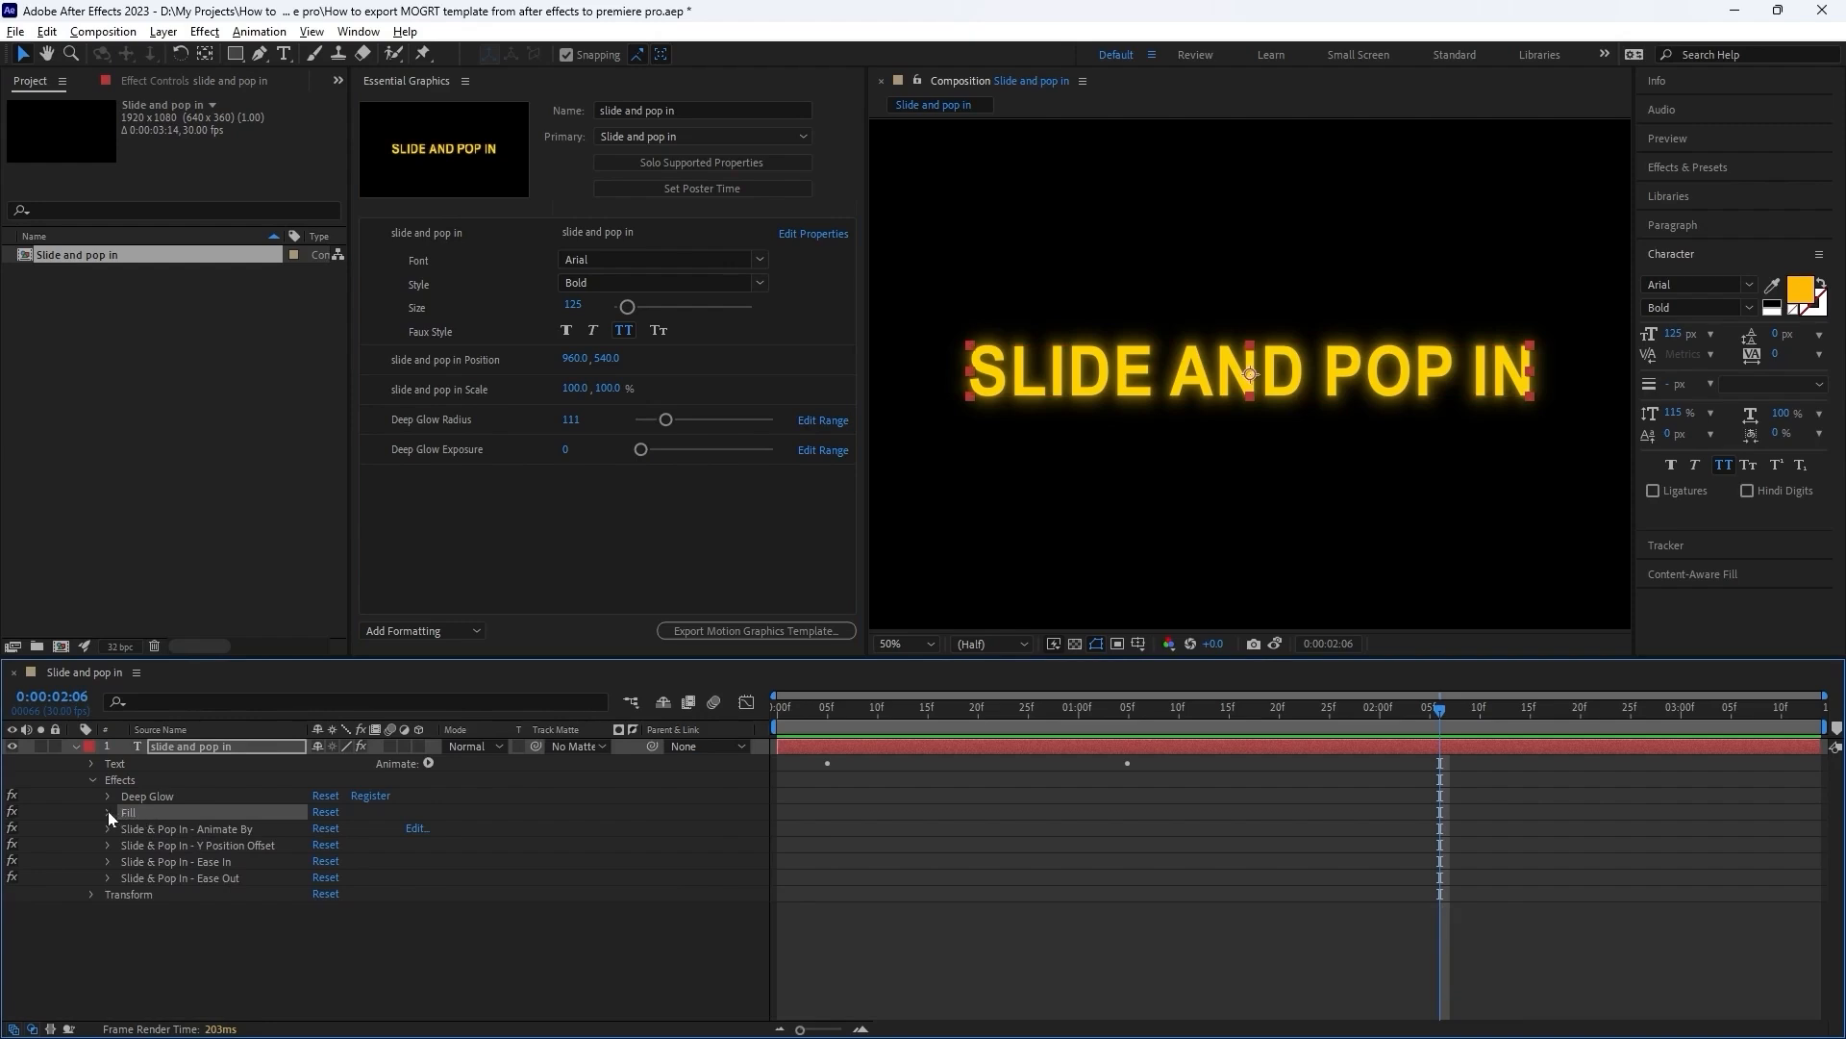
pyautogui.click(107, 810)
pyautogui.moveTo(196, 860); pyautogui.dragTo(543, 521)
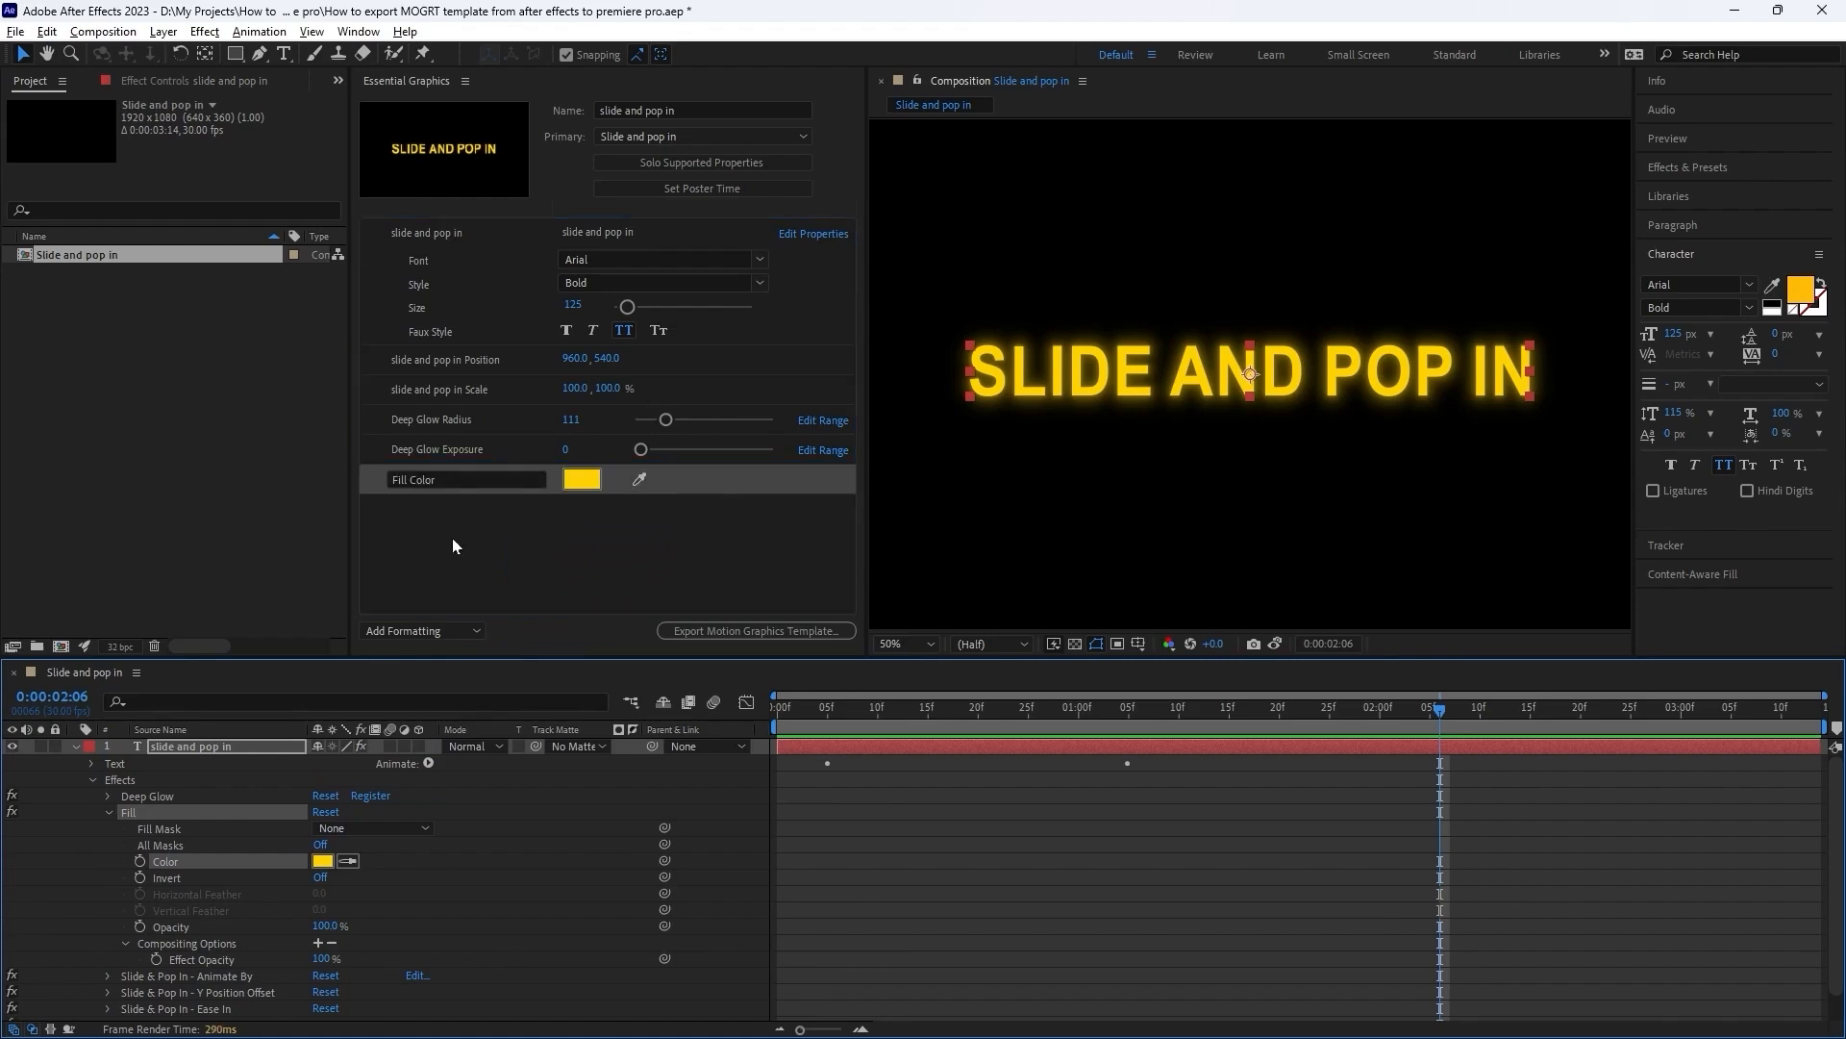
# Set the template's Fill Color control to bright green 00FF06.
pyautogui.click(582, 479)
pyautogui.click(593, 491)
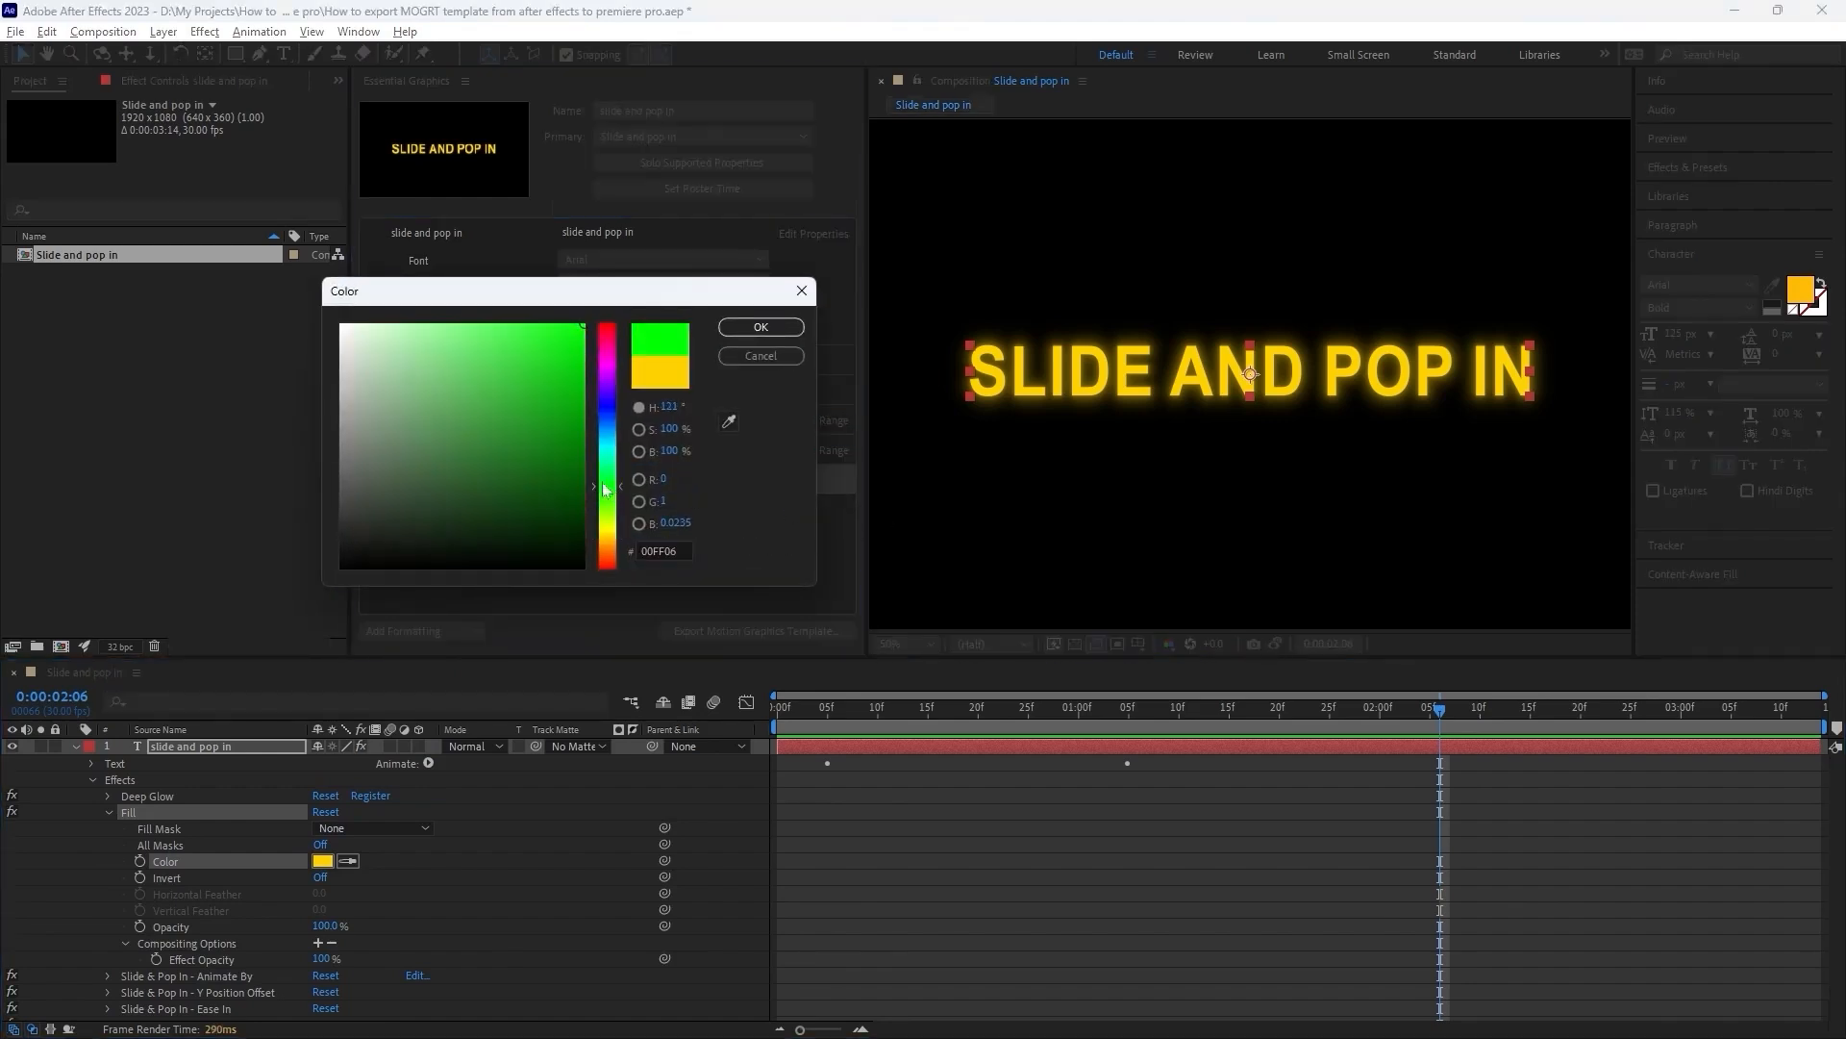
pyautogui.click(761, 327)
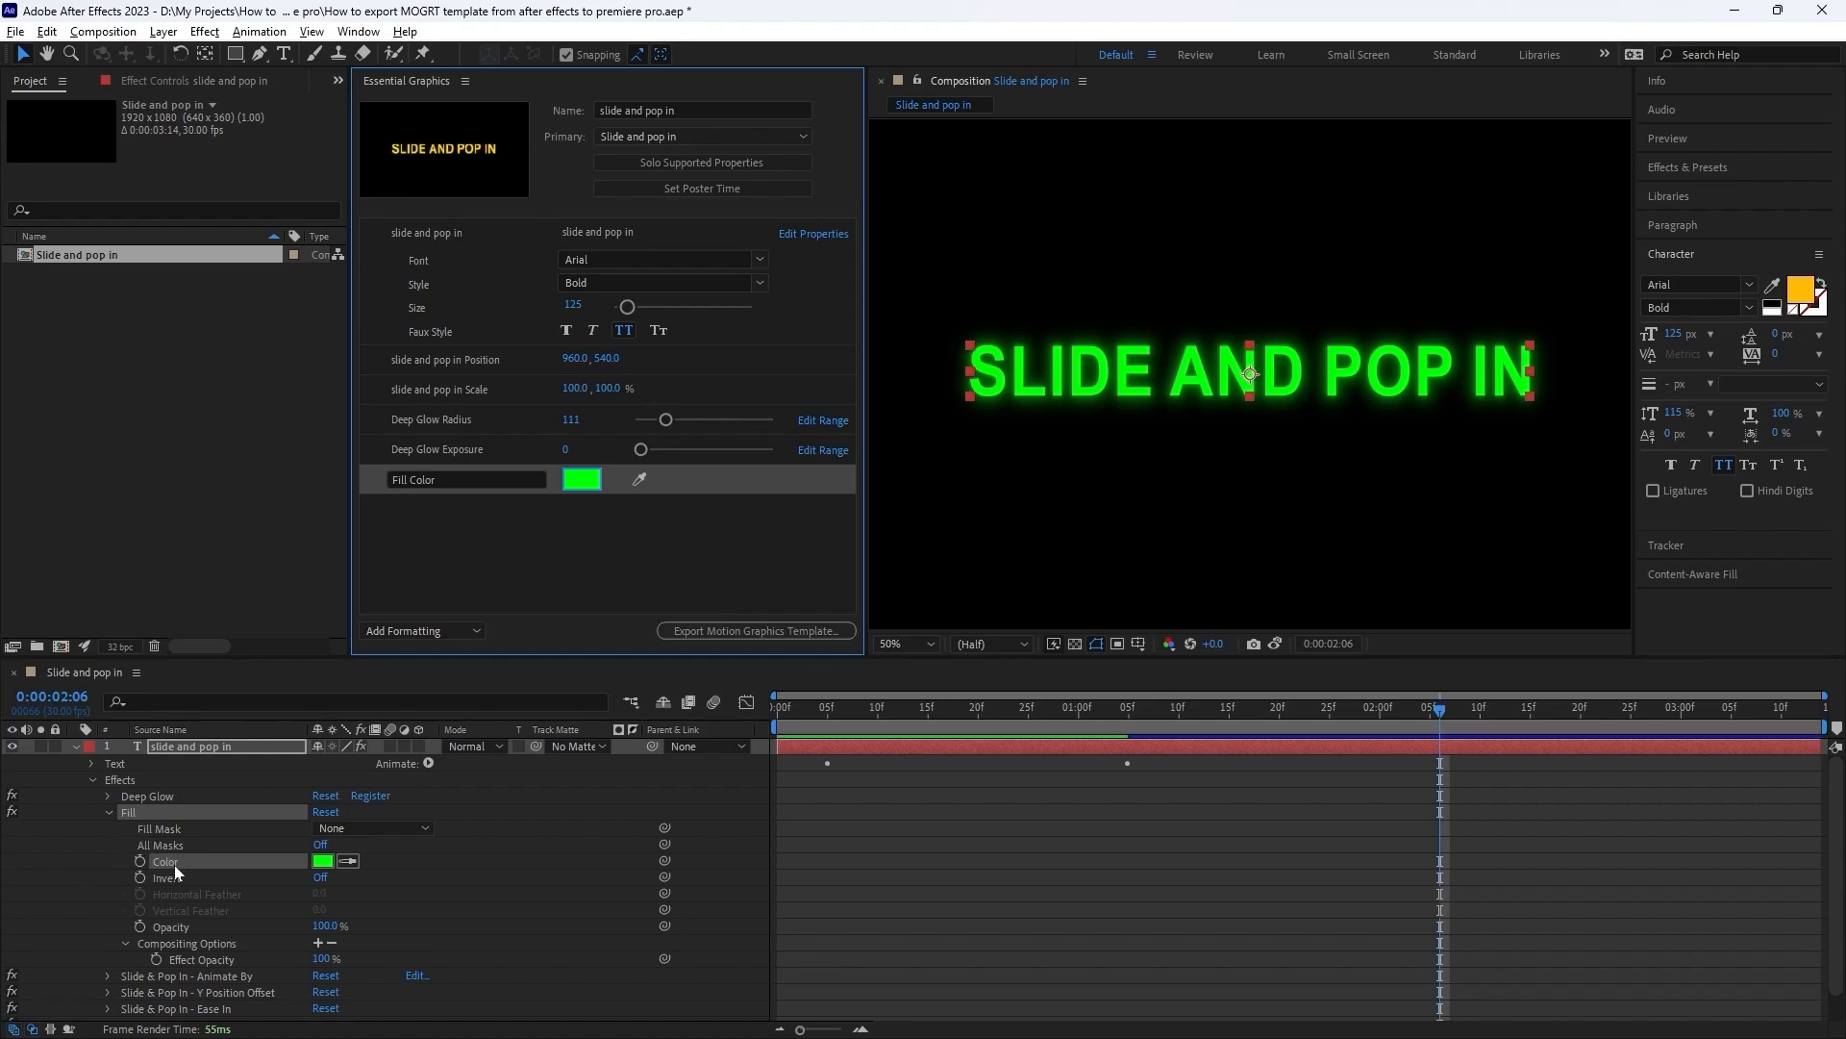
# Save the project and export the updated motion graphics template again.
pyautogui.hotkey('ctrl', 's')
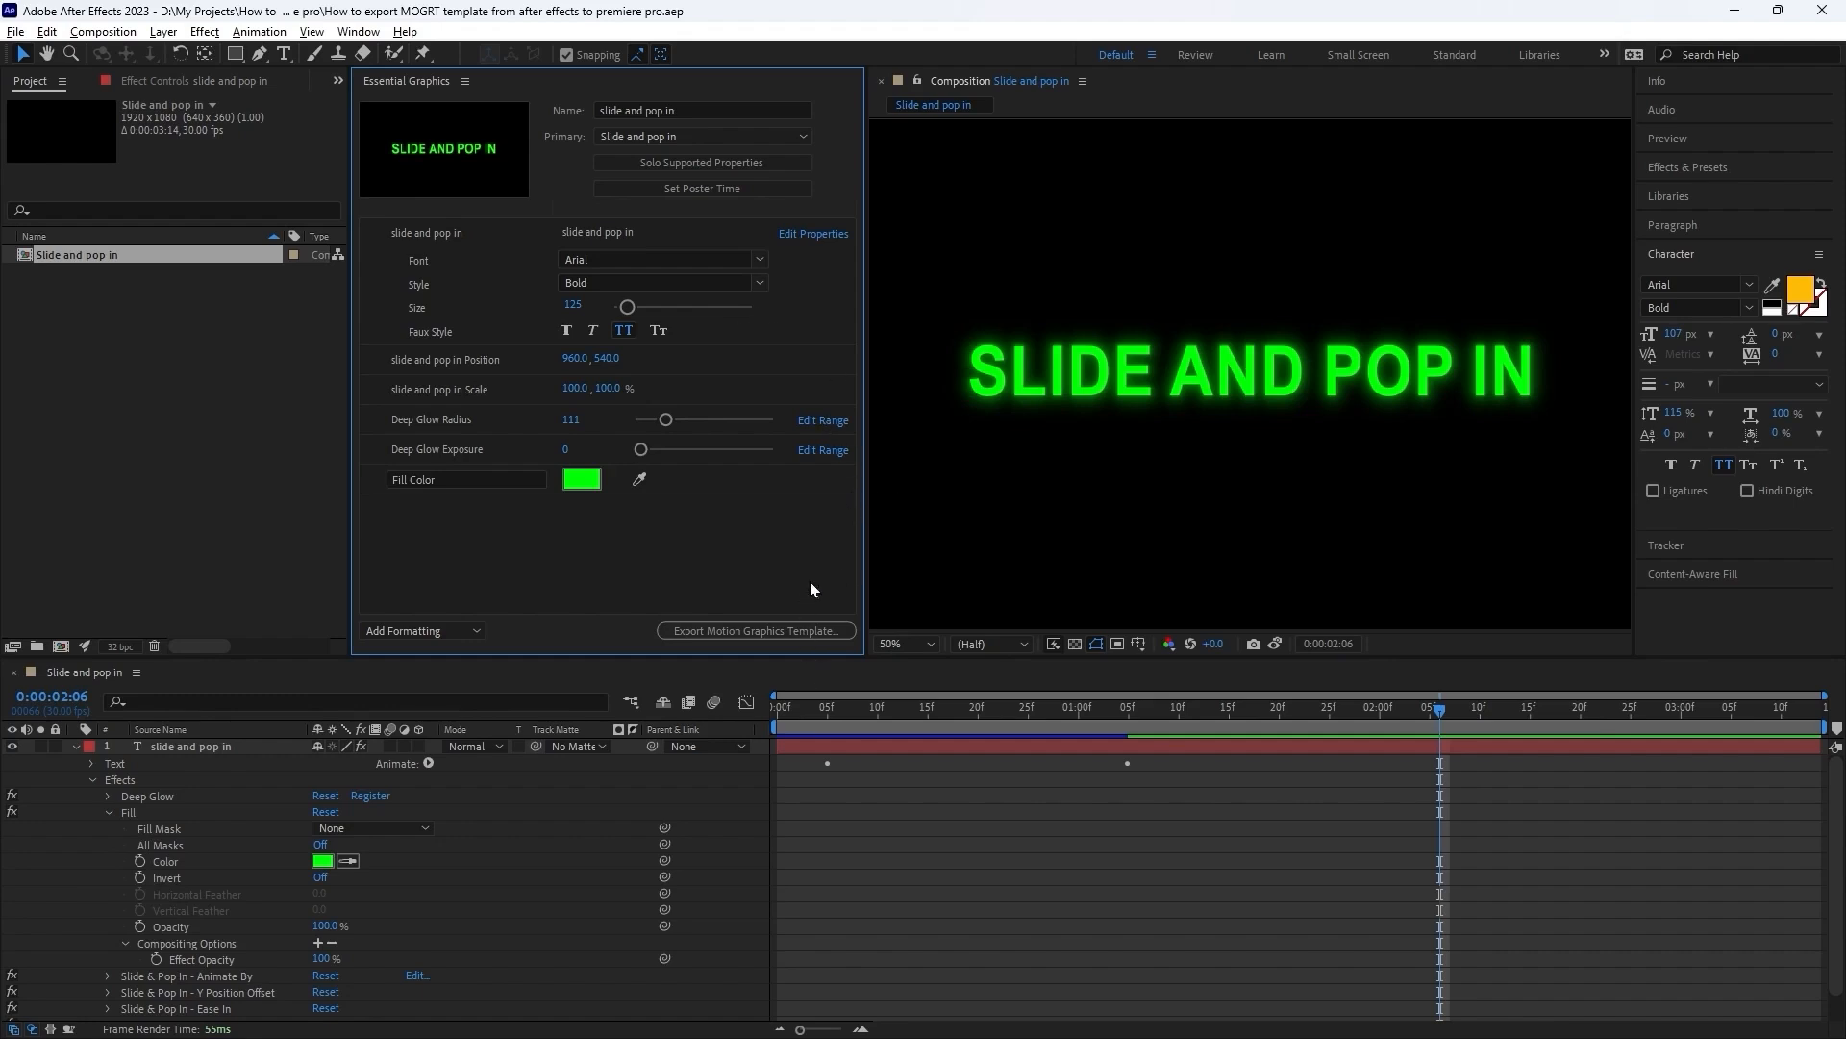
pyautogui.click(713, 636)
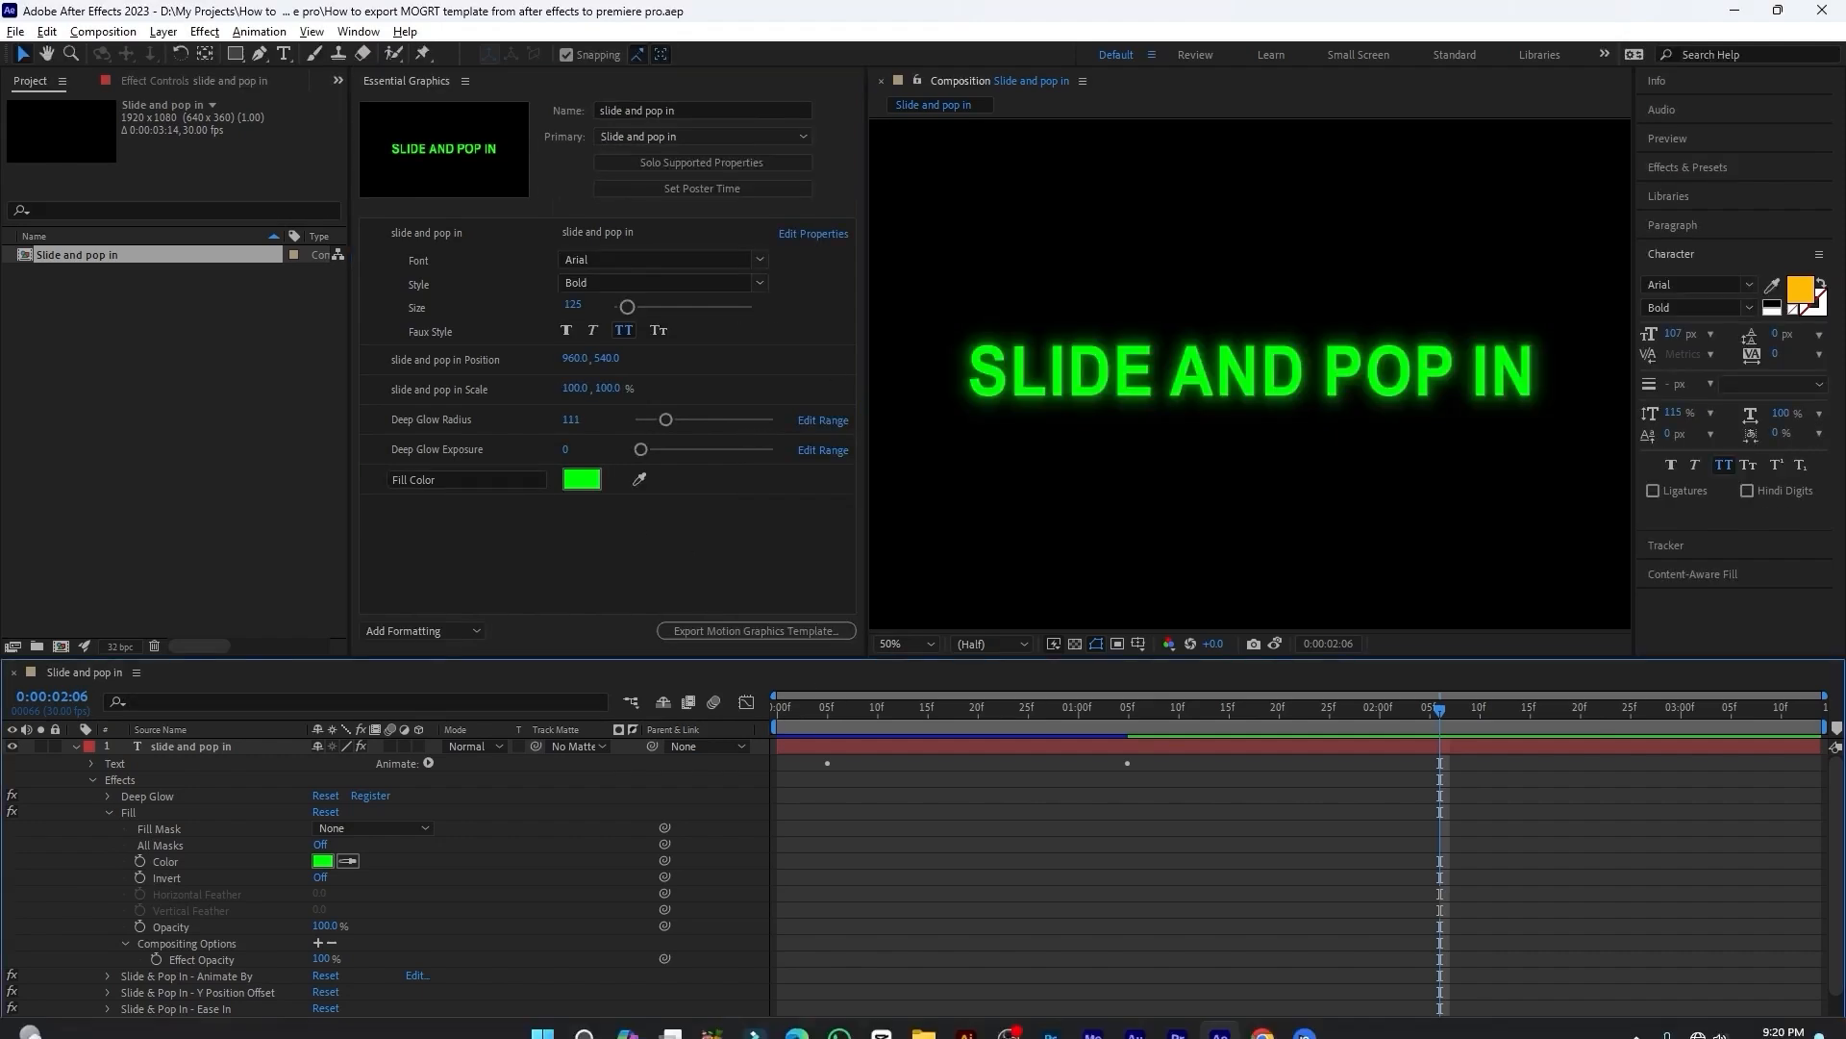
# Switch to Premiere Pro and delete the old template clip from the V2 track.
pyautogui.click(1183, 1015)
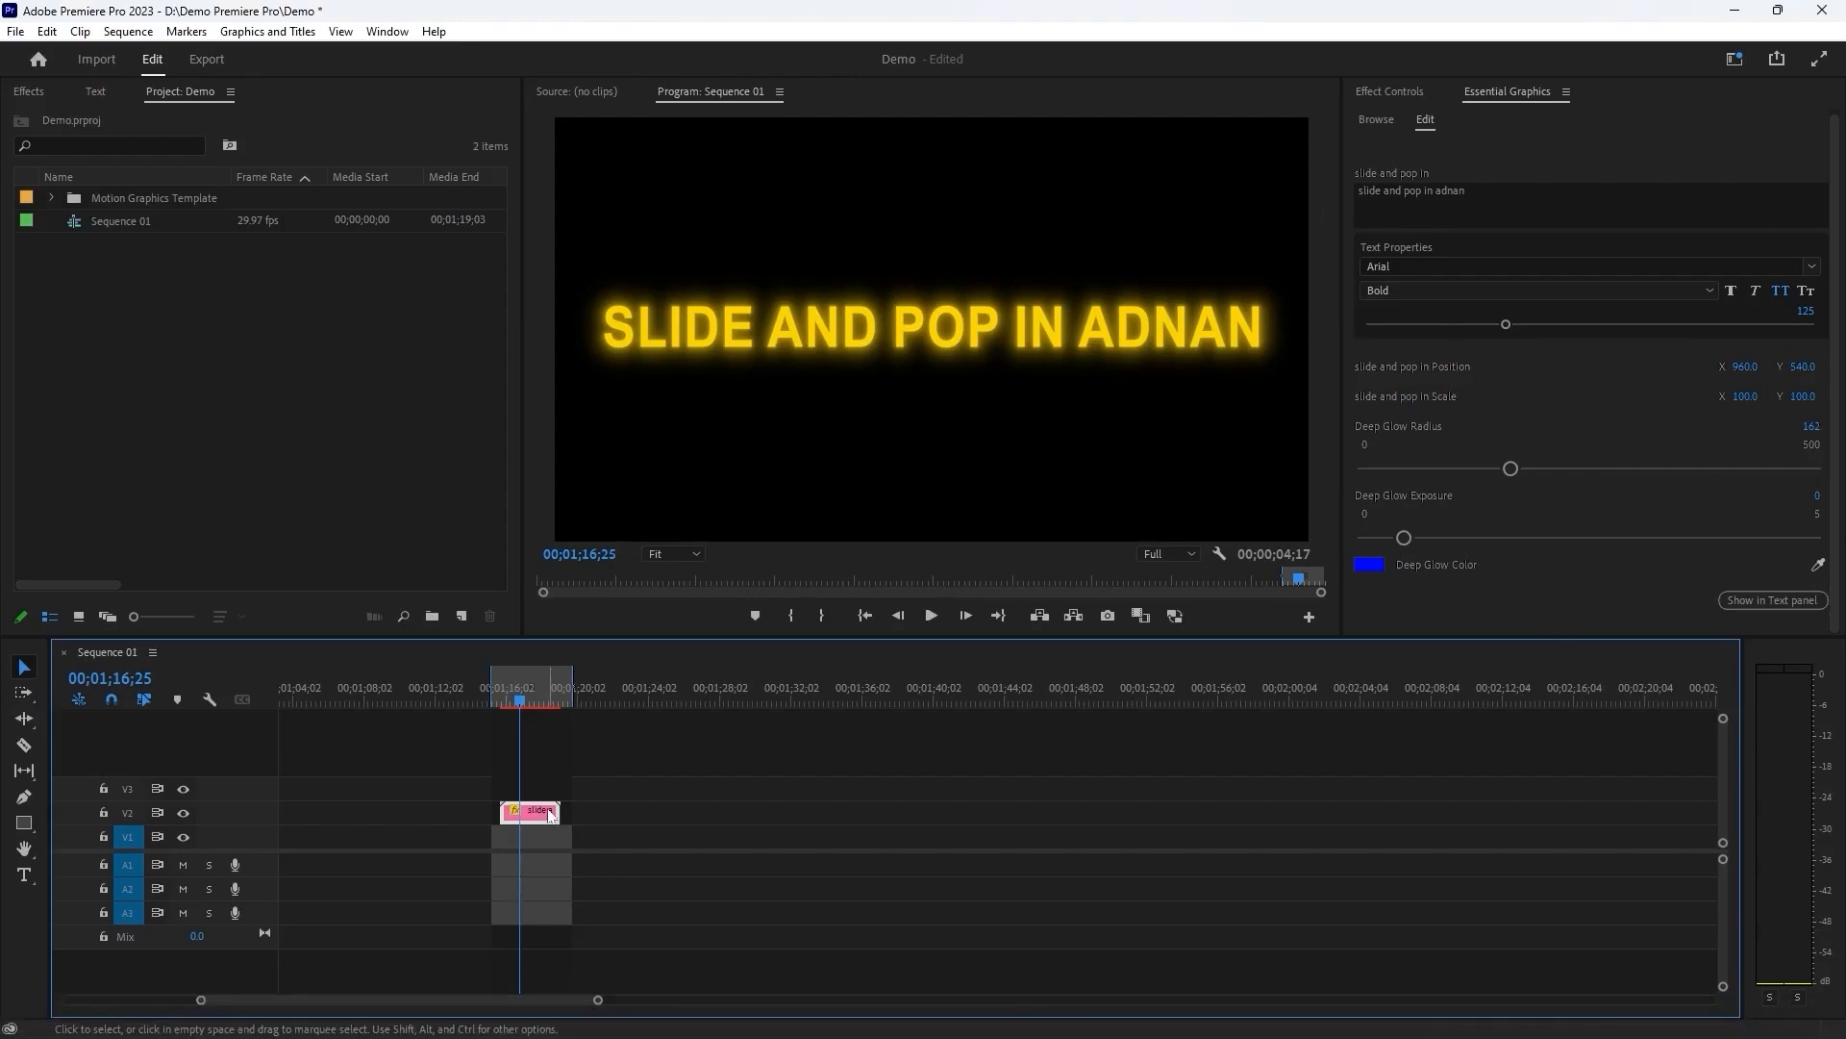
pyautogui.press('Delete')
# Delete the old "slide and pop in" template from the local motion graphics templates.
pyautogui.click(1377, 125)
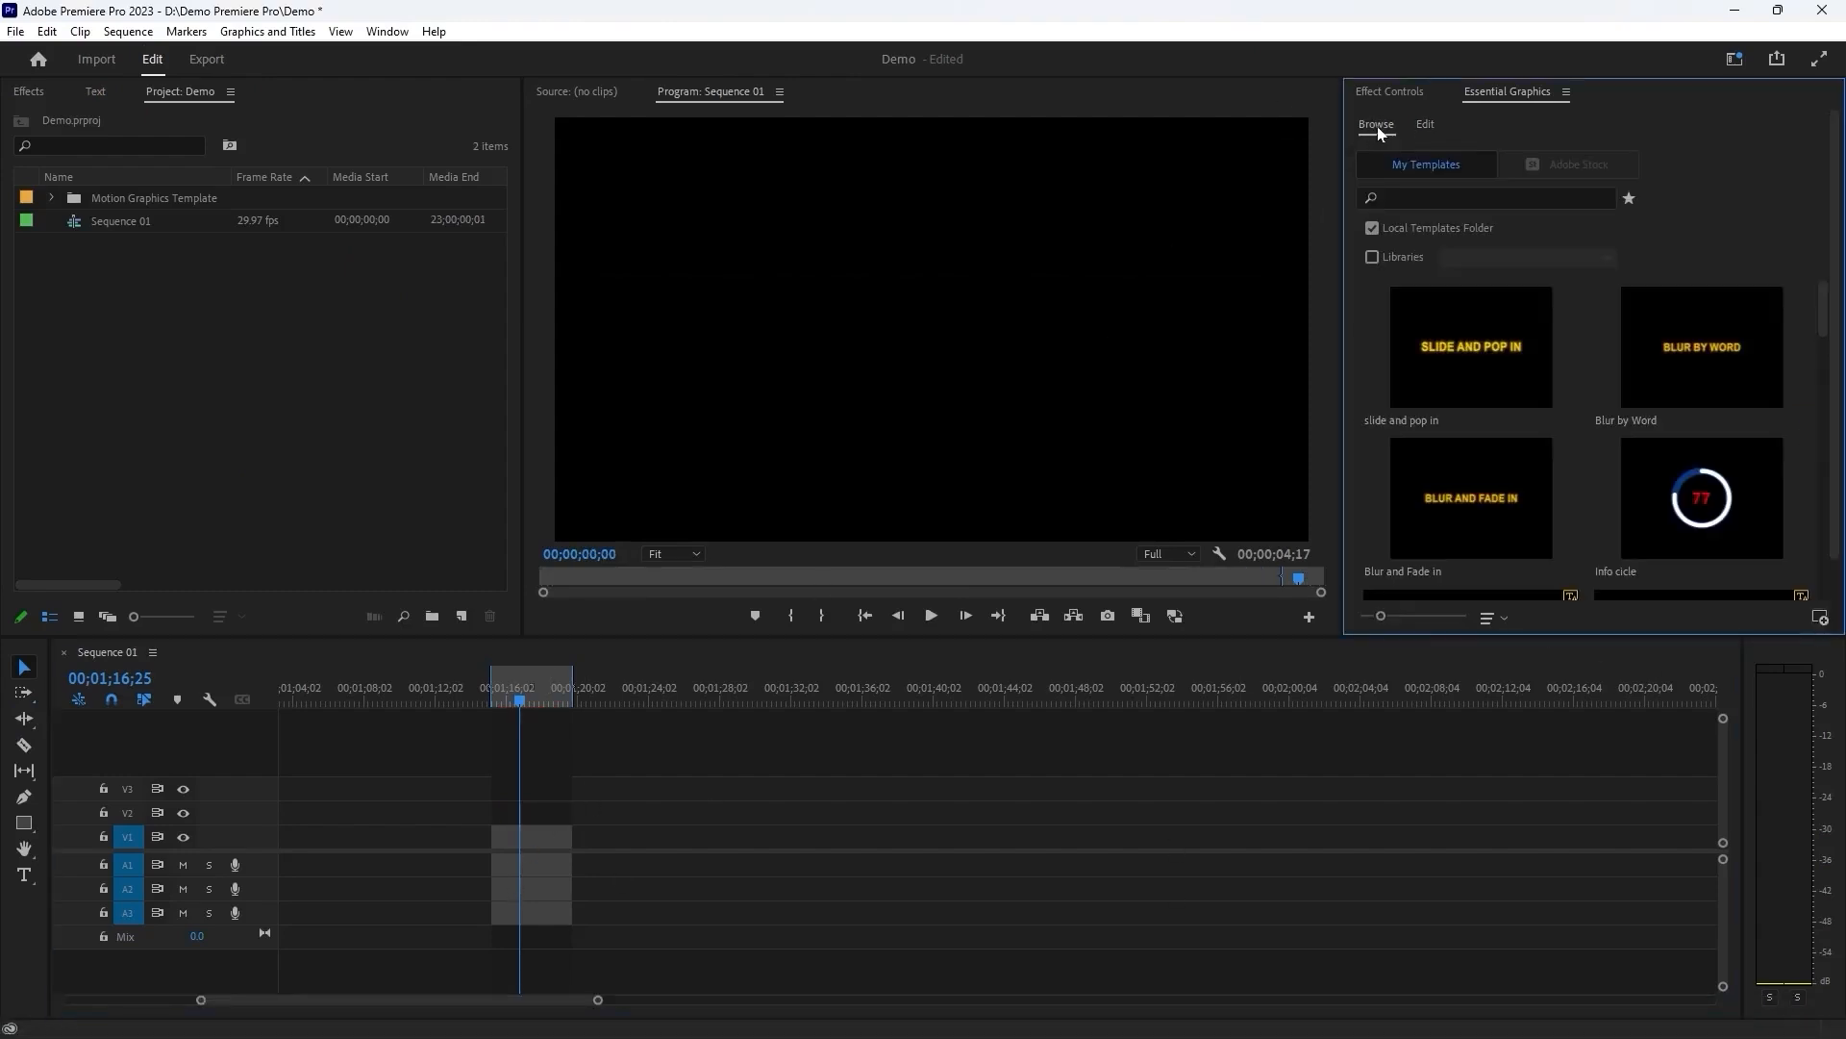
pyautogui.rightClick(1451, 346)
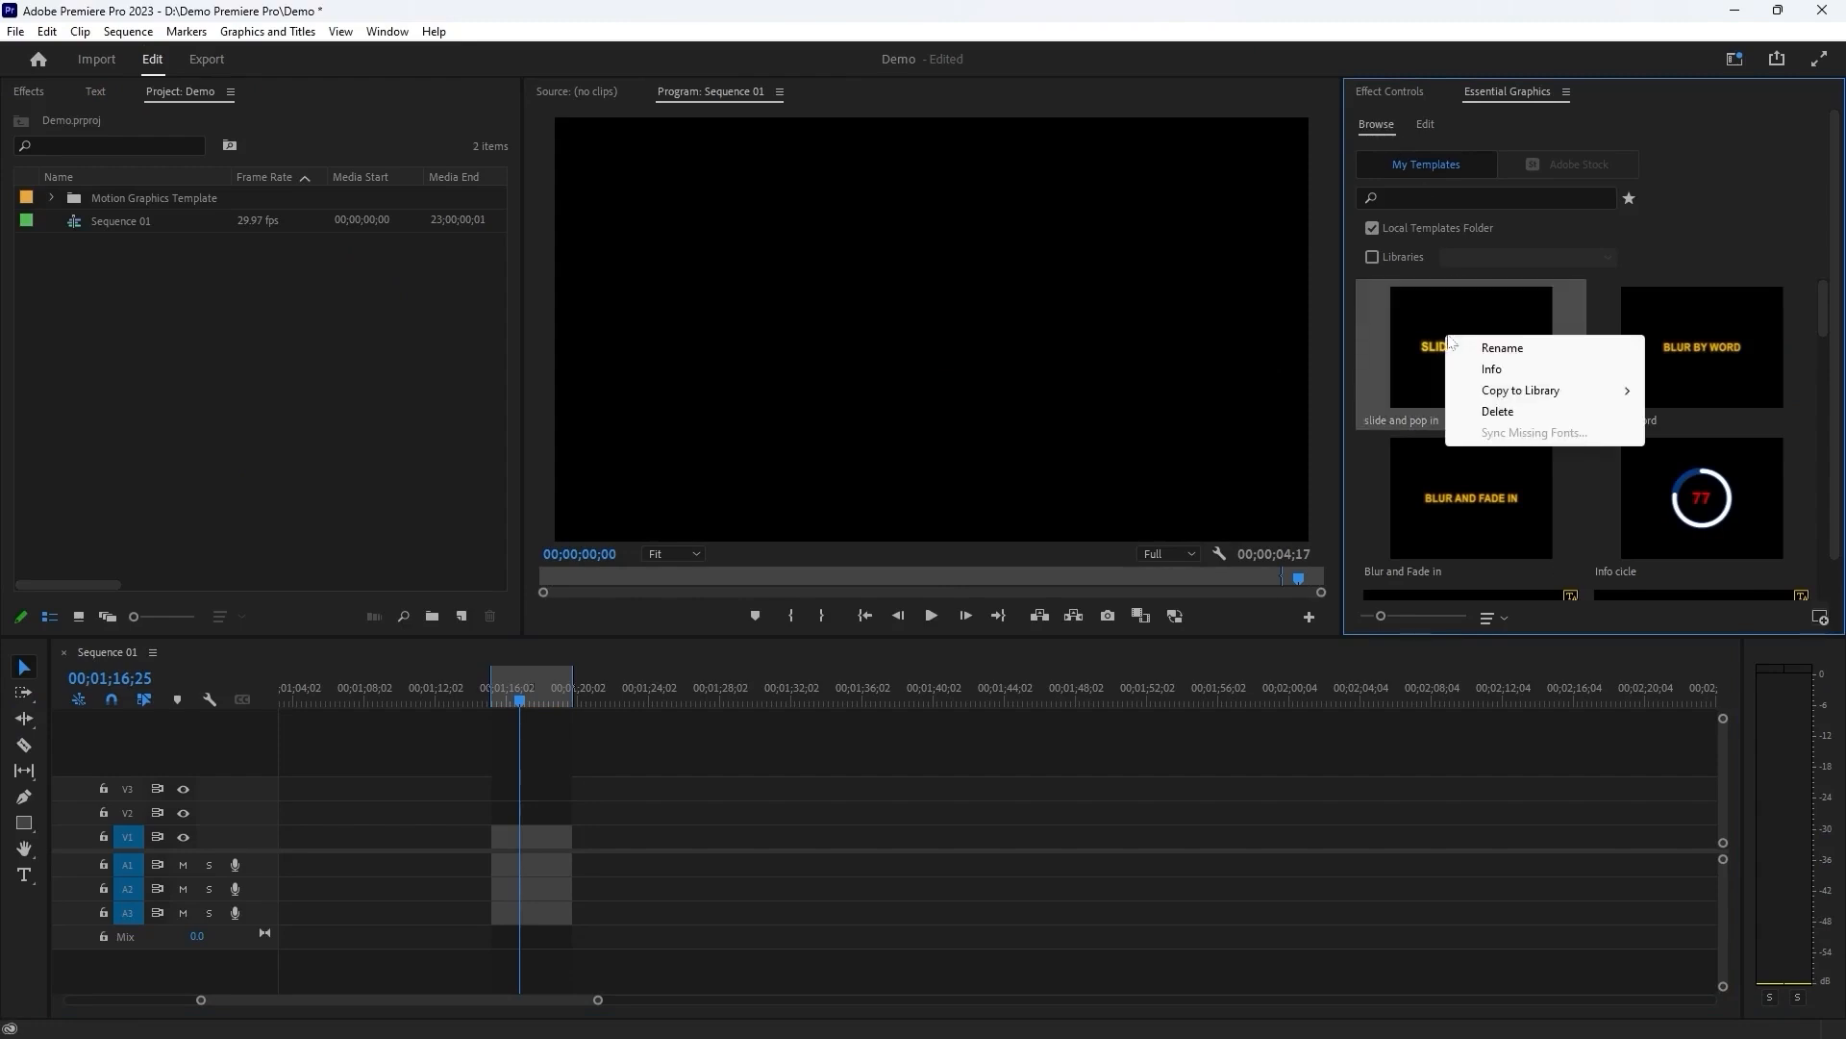
pyautogui.click(1507, 416)
pyautogui.click(1573, 403)
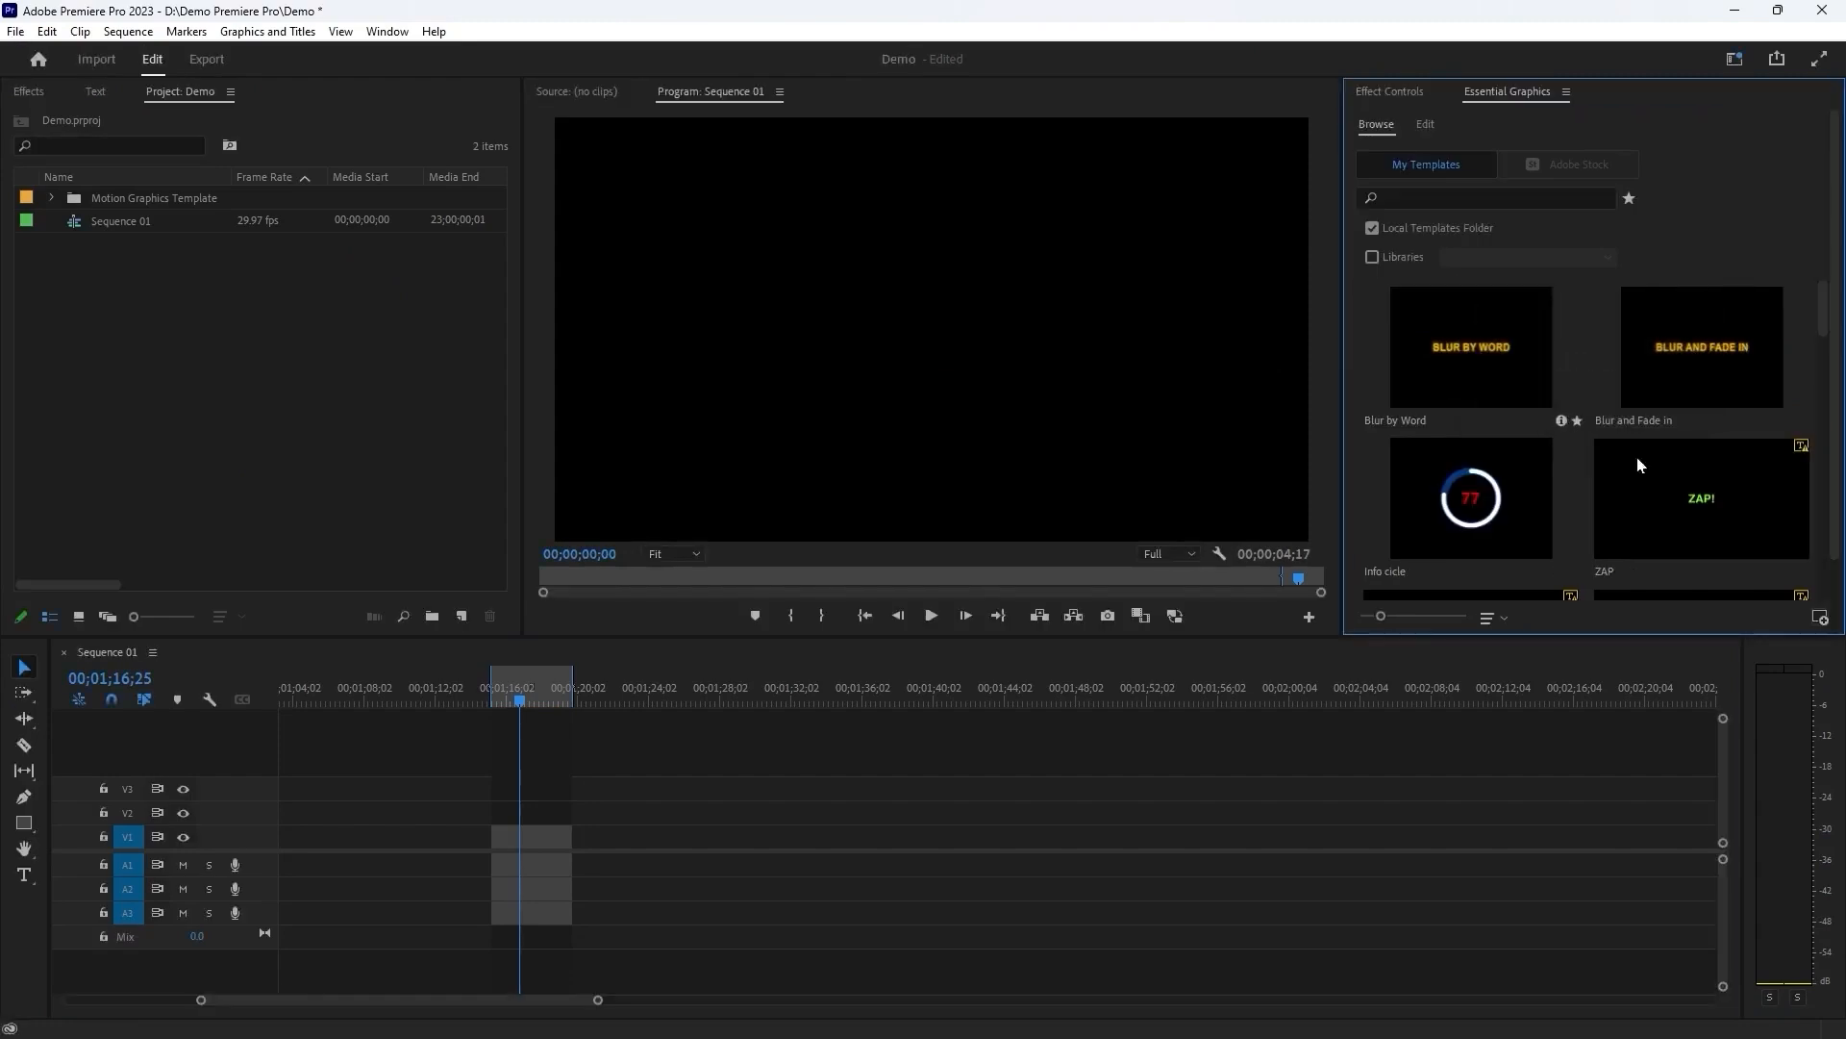
# Install the re-exported "Slide and Pop in" template from the Motion Graphics folder and place it on the V2 track at the marked range's start.
pyautogui.click(1820, 617)
pyautogui.moveTo(555, 113); pyautogui.dragTo(644, 131)
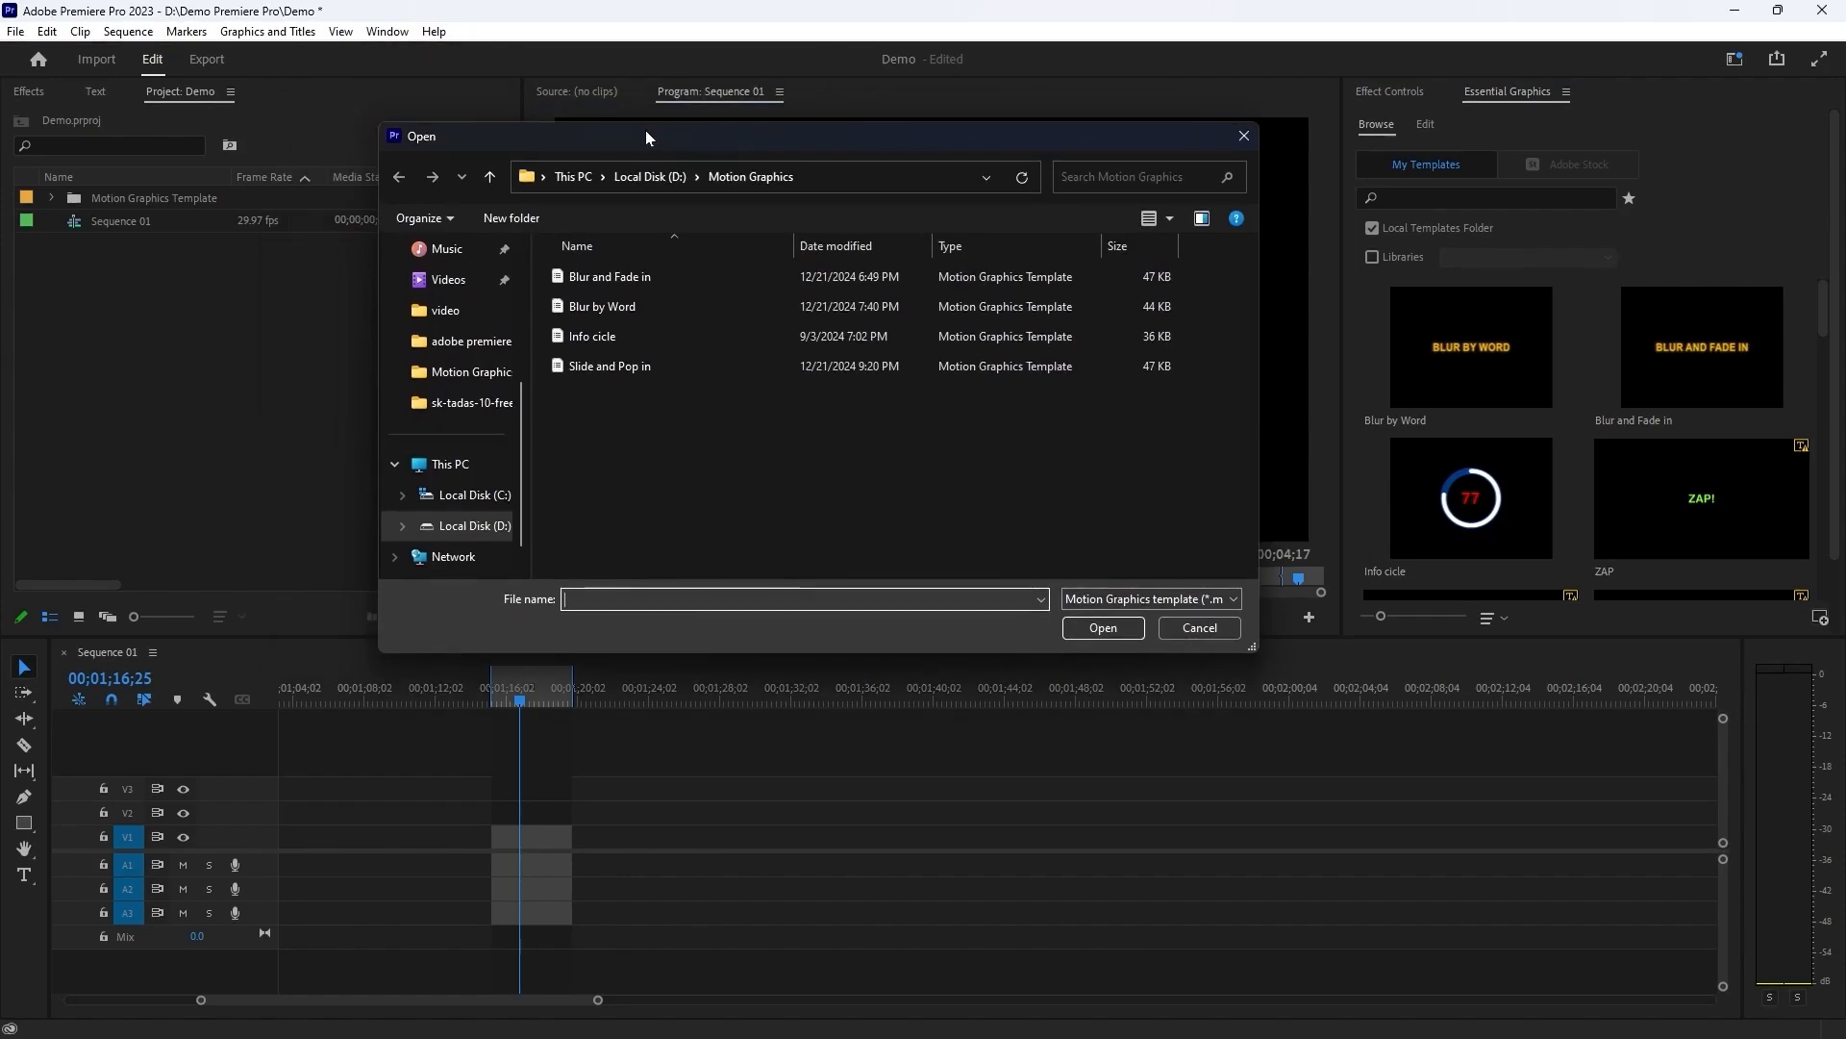
pyautogui.click(595, 366)
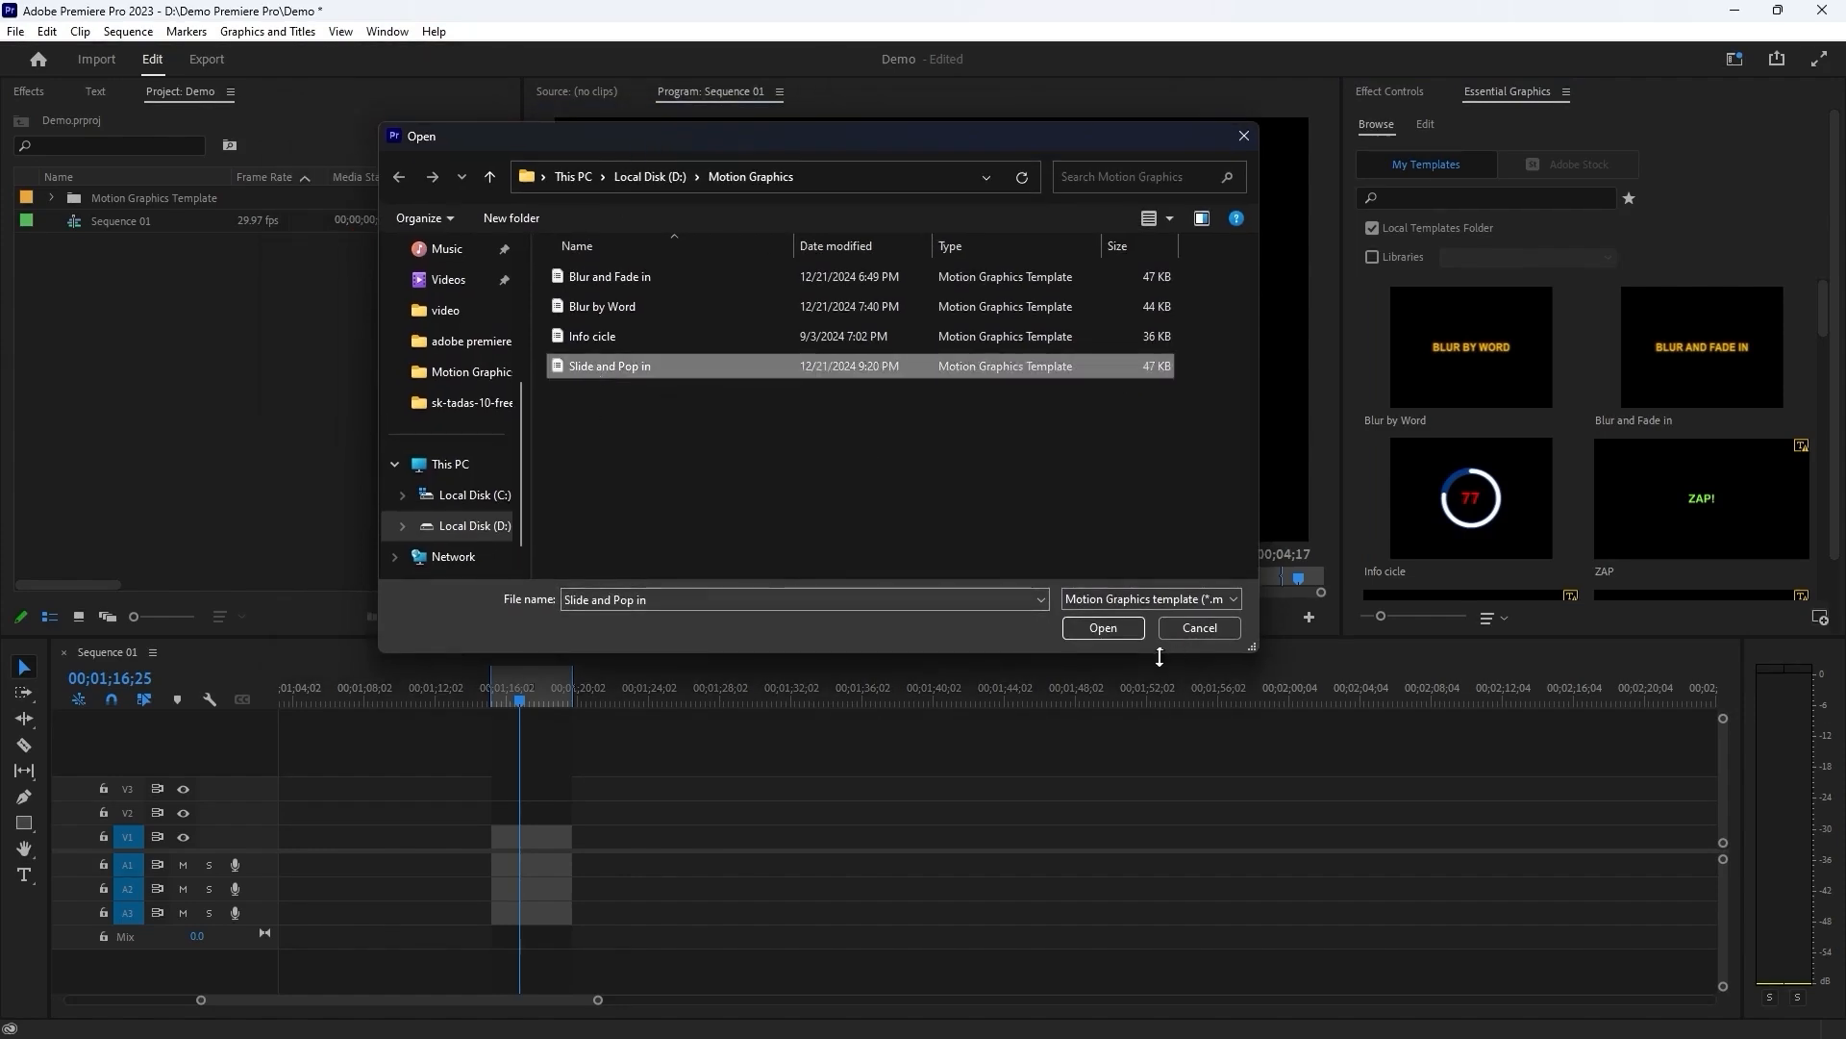
pyautogui.click(1125, 627)
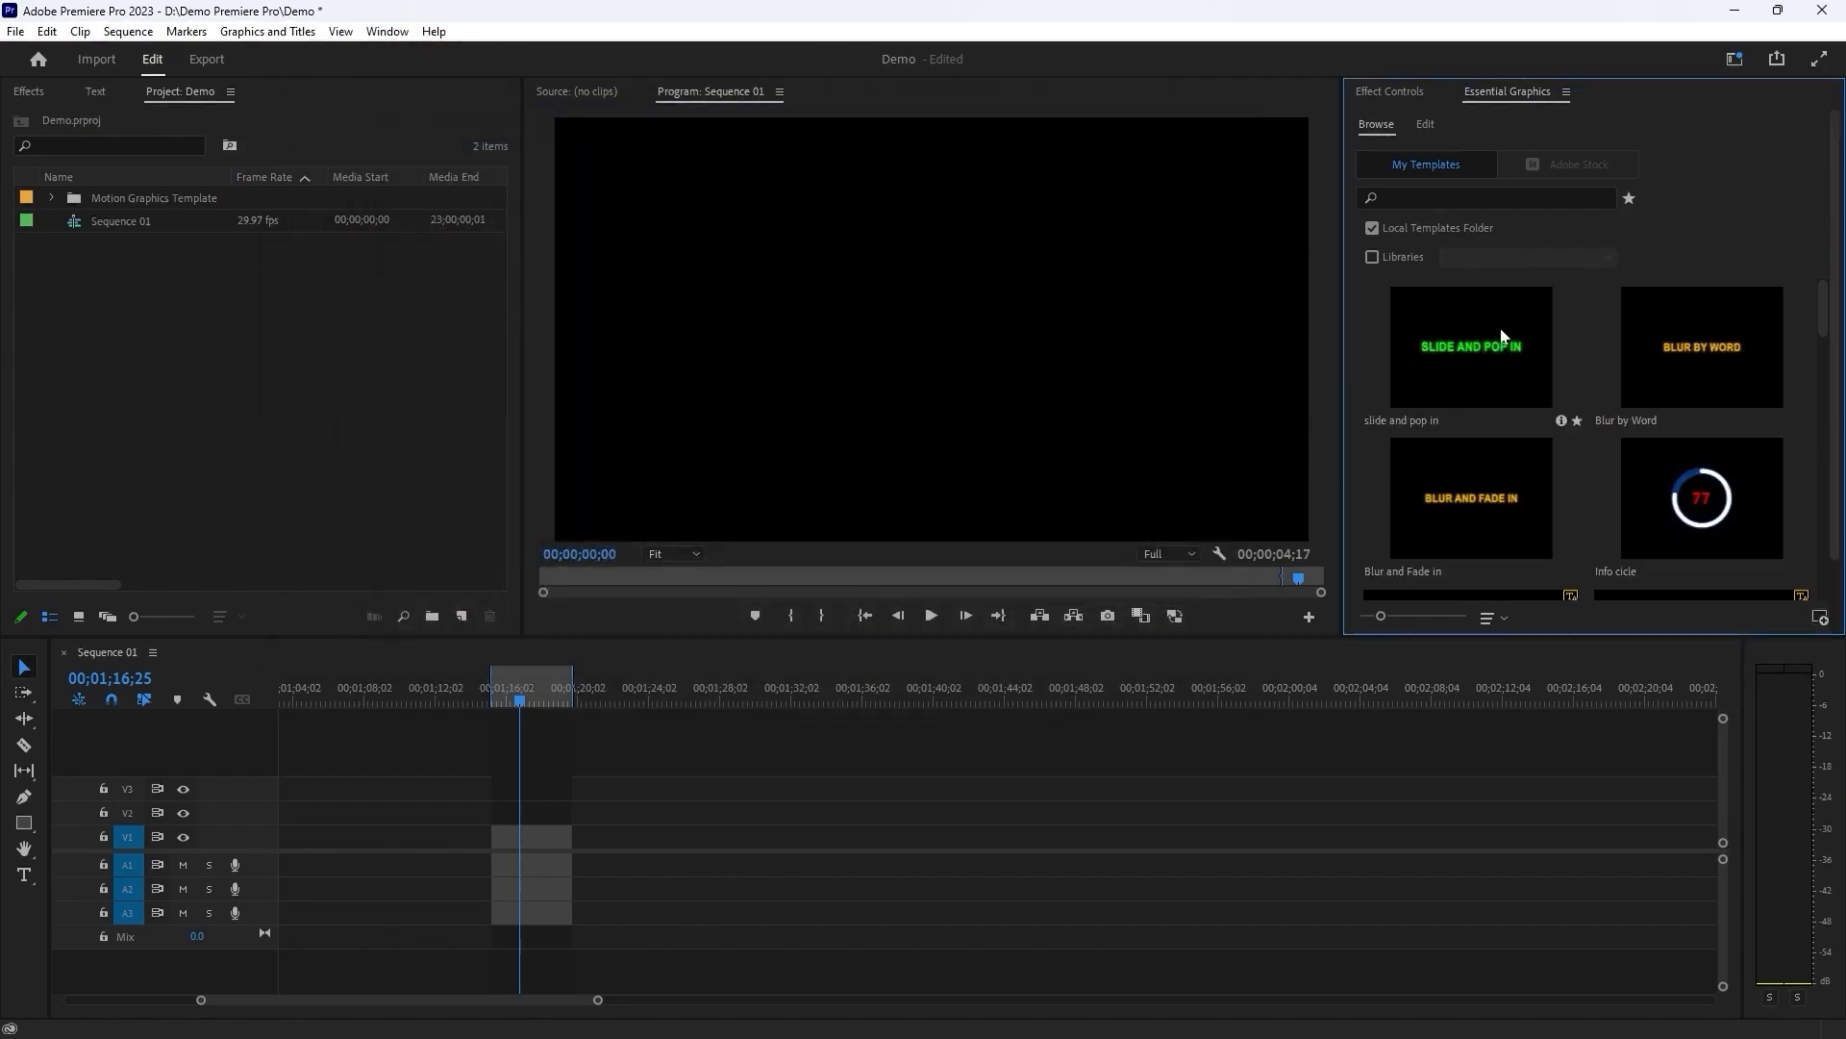
pyautogui.moveTo(1500, 342); pyautogui.dragTo(507, 827)
pyautogui.click(1054, 569)
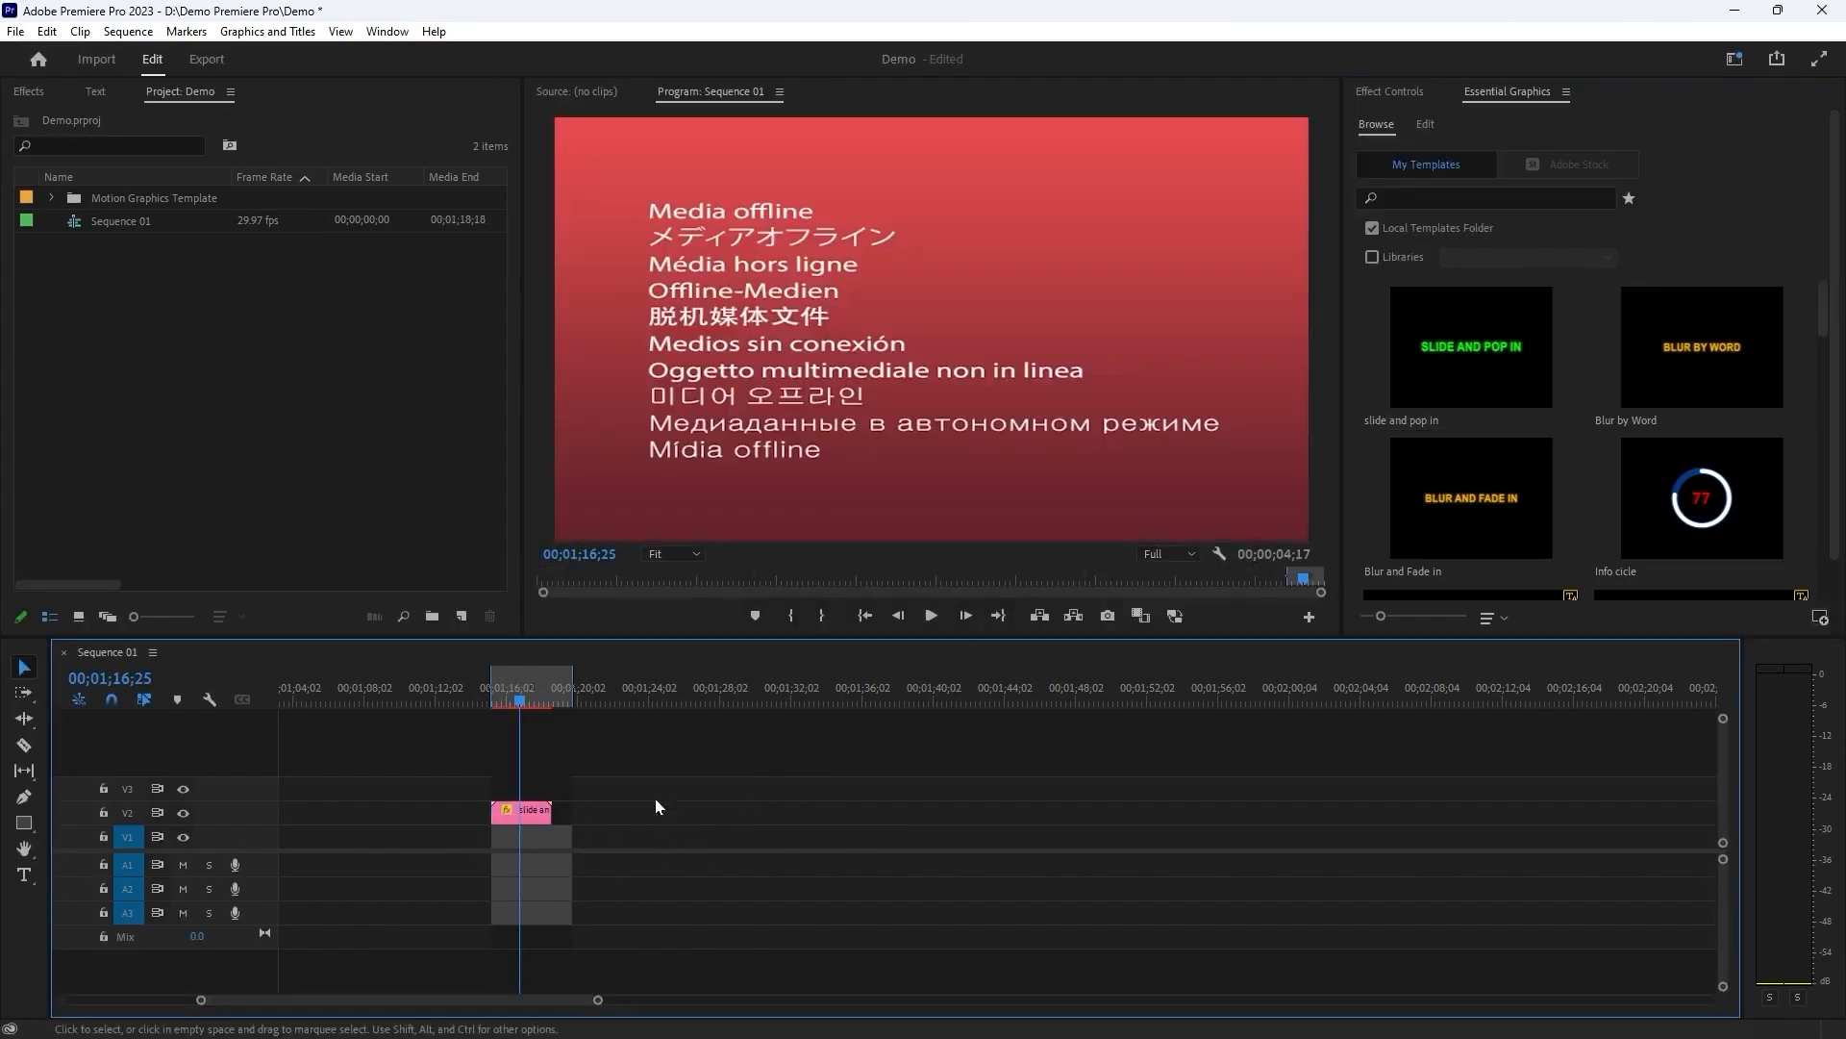
# Set the Fill Color of the title clip on V2 to yellow FFFC00 and preview its animation.
pyautogui.click(1425, 125)
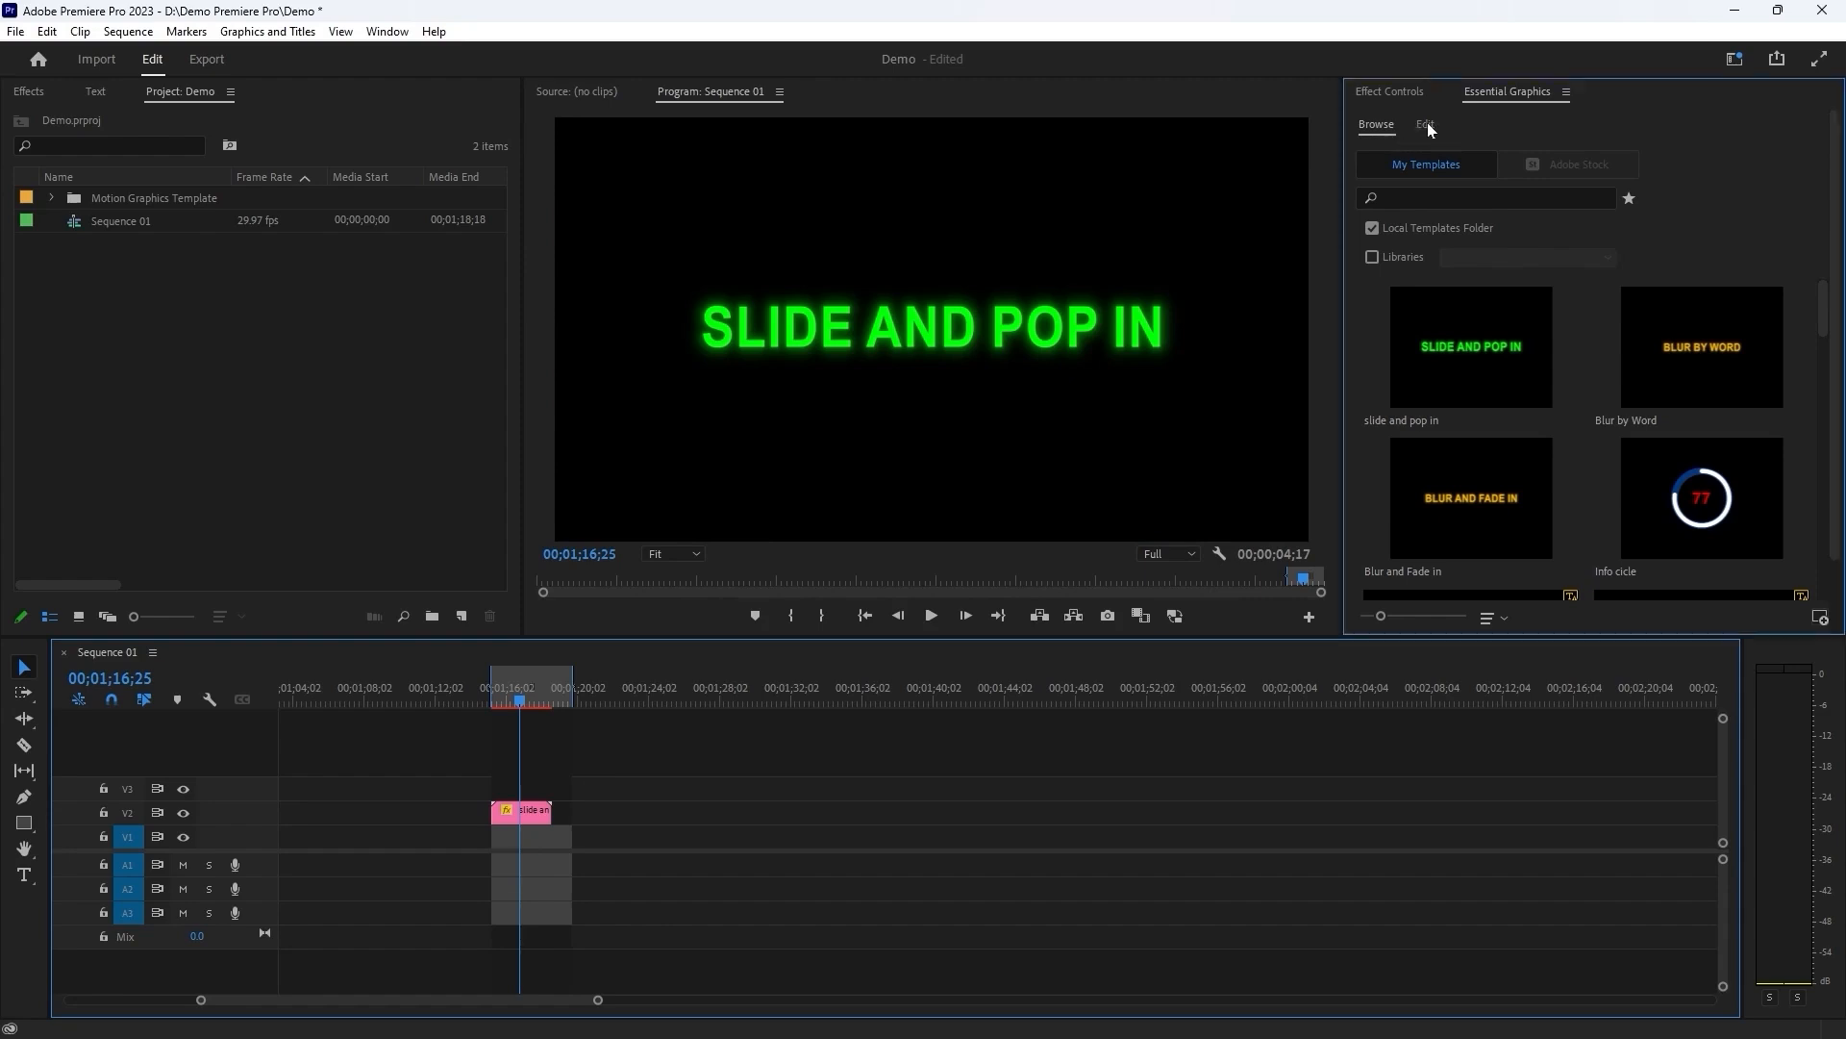
pyautogui.click(544, 818)
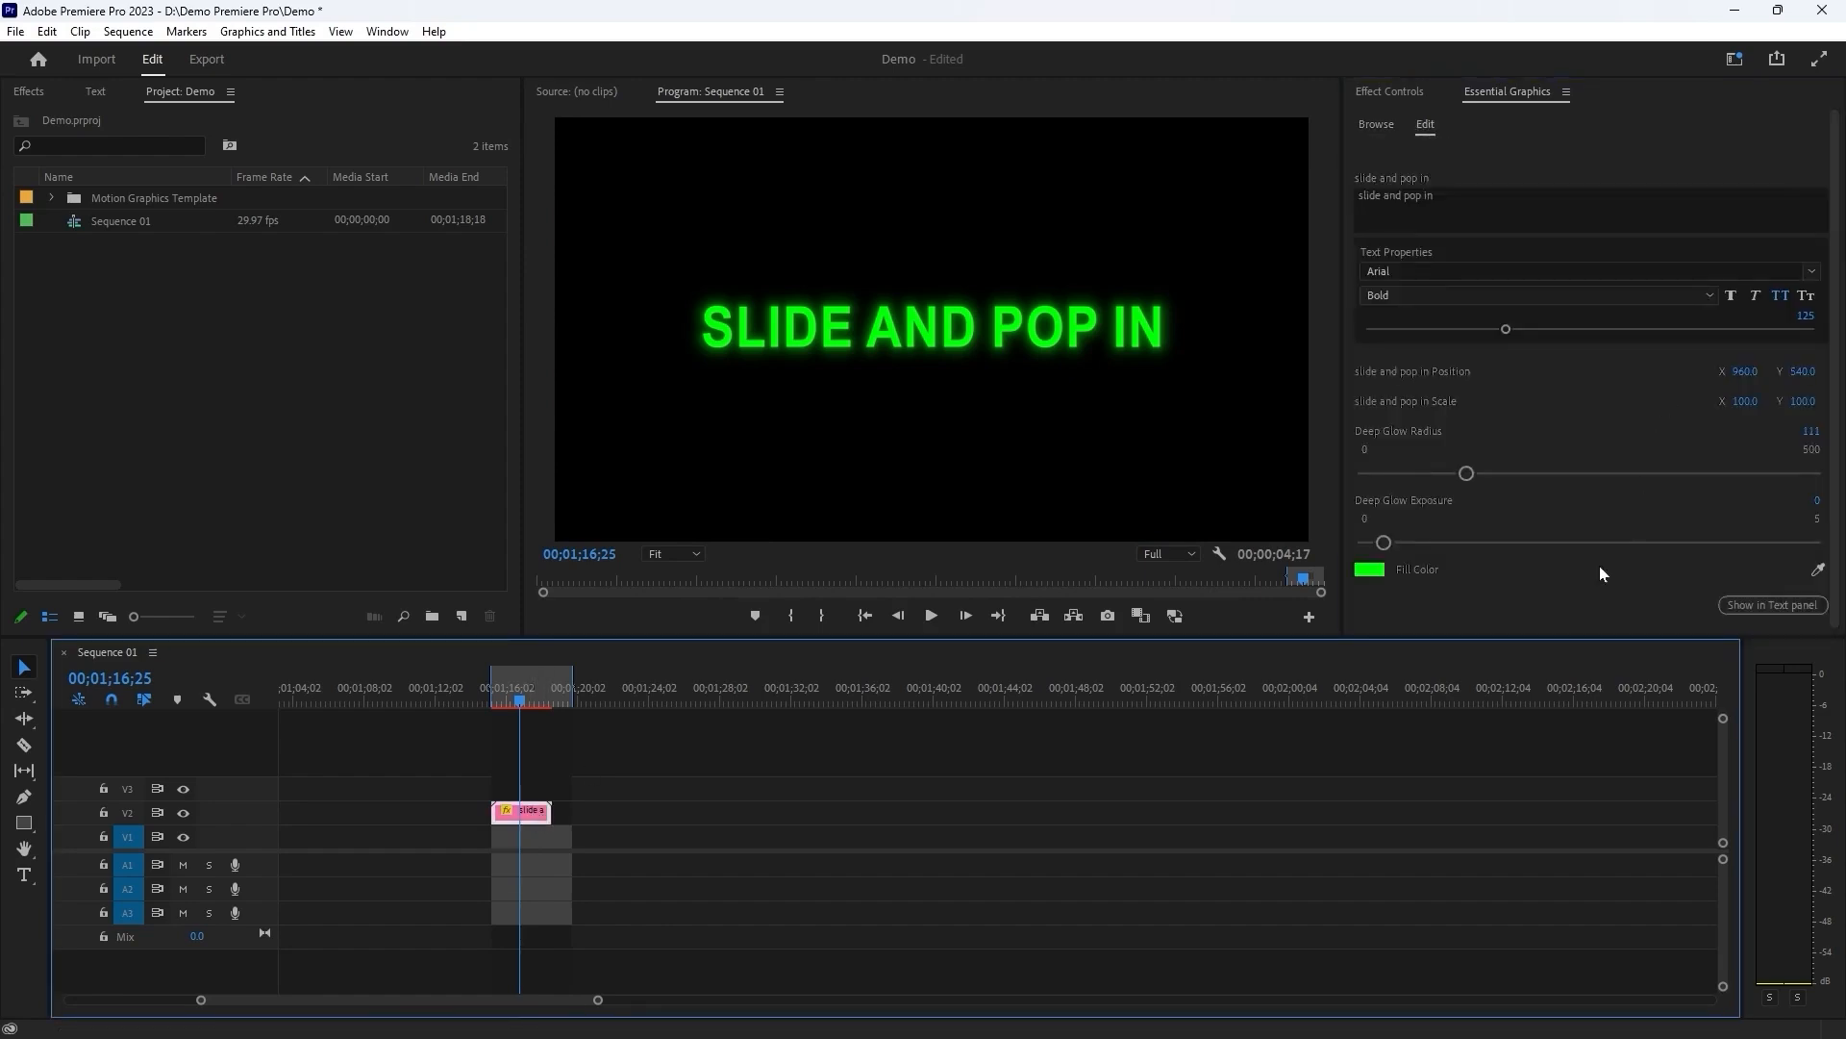
pyautogui.click(1371, 565)
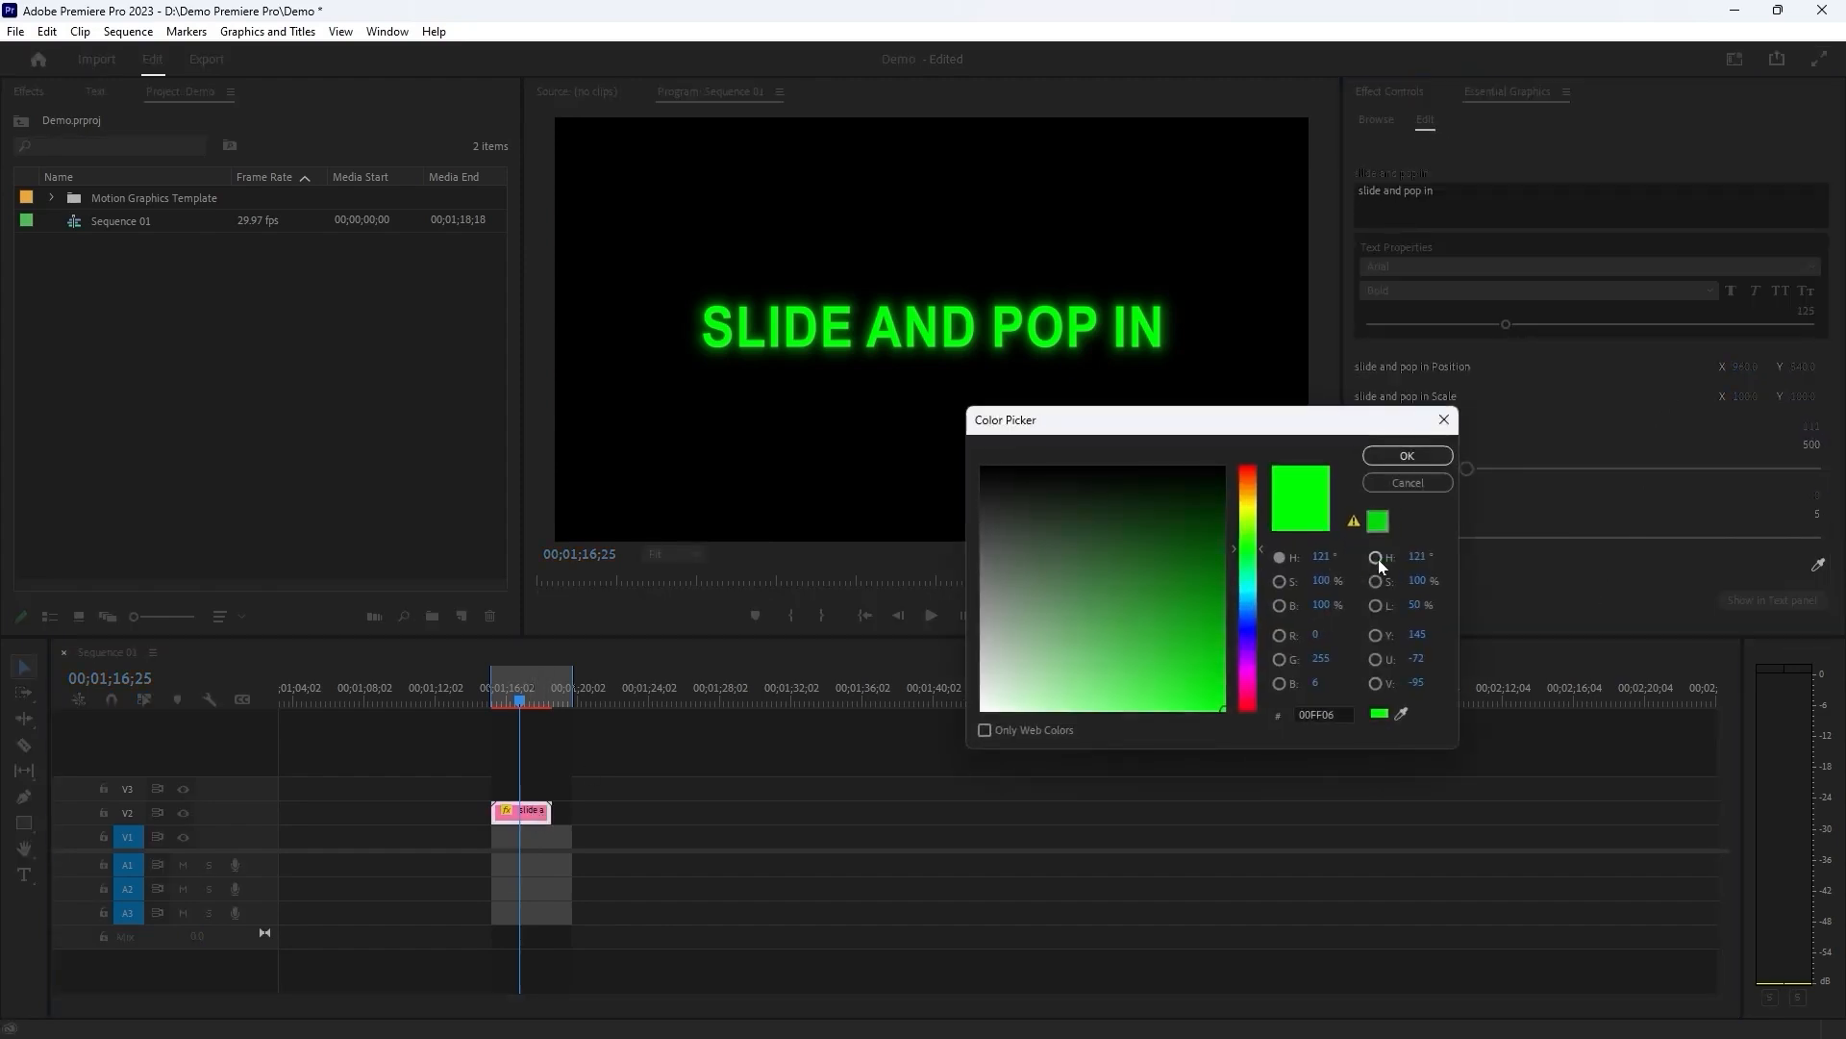
pyautogui.click(1247, 507)
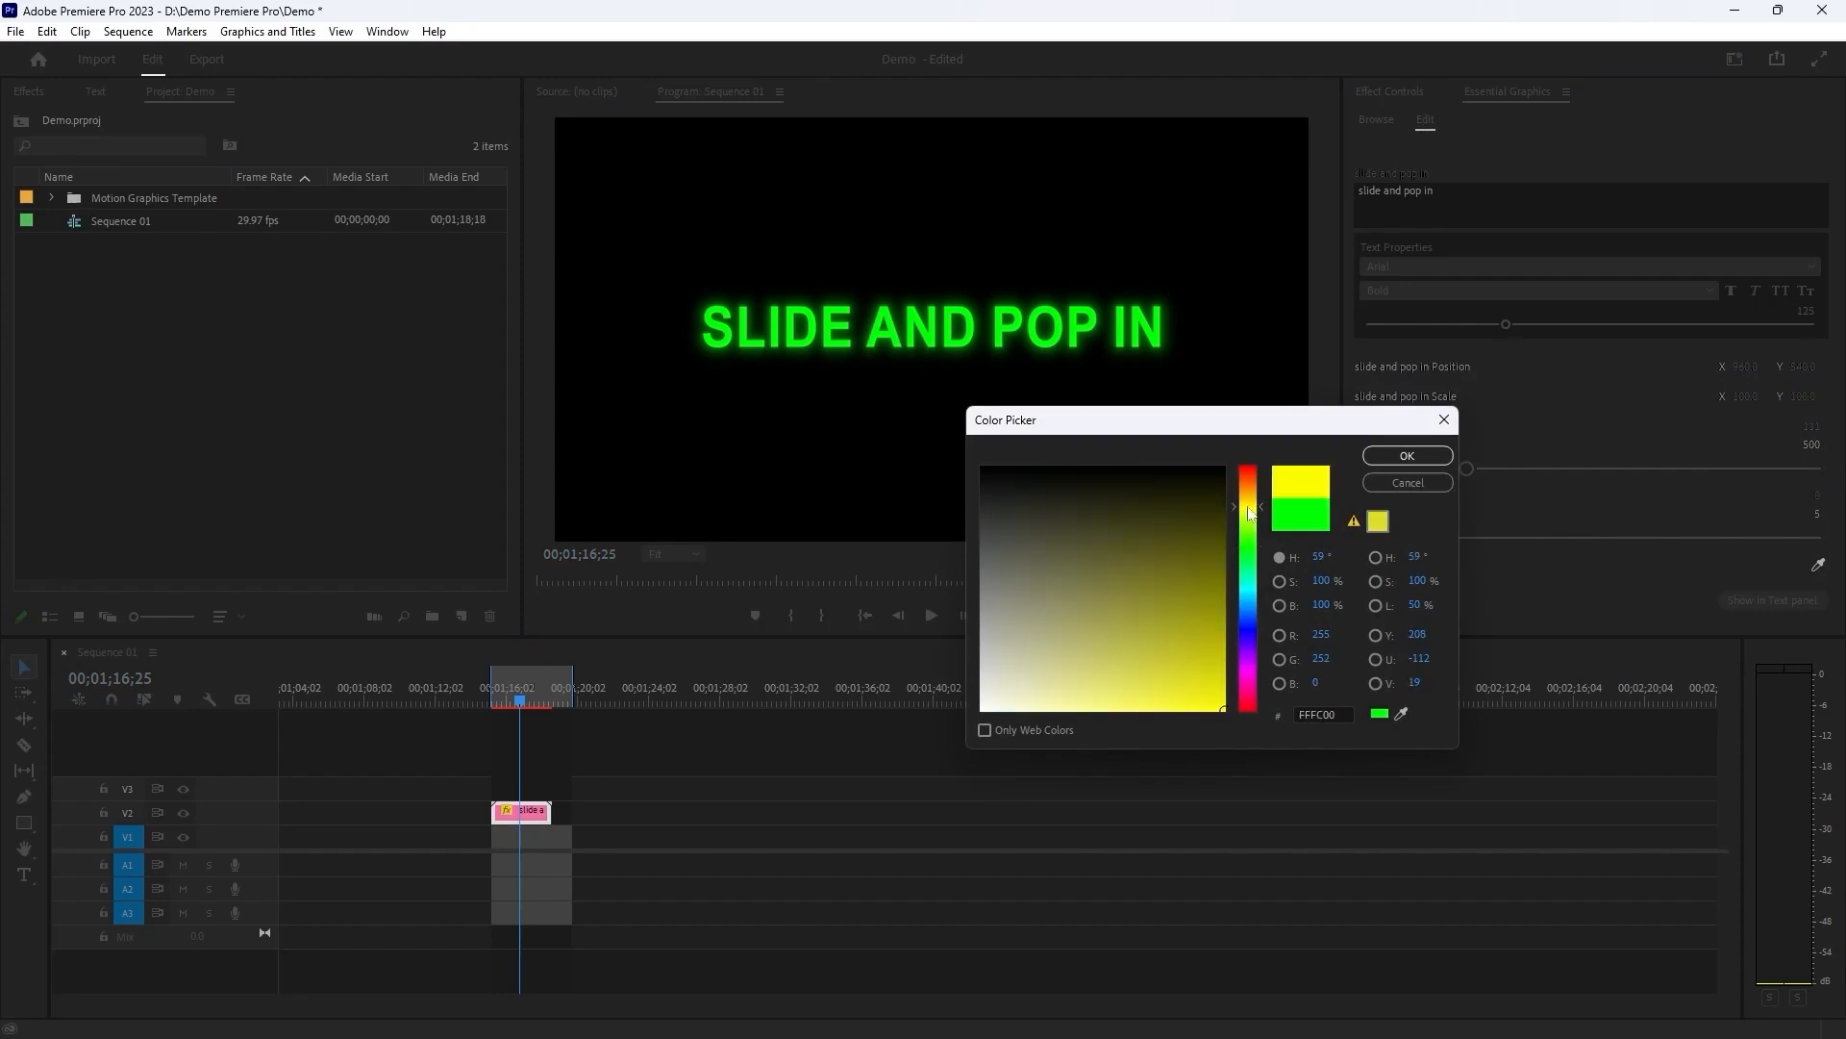
pyautogui.moveTo(1205, 635); pyautogui.dragTo(1226, 710)
pyautogui.moveTo(1322, 429); pyautogui.dragTo(1273, 440)
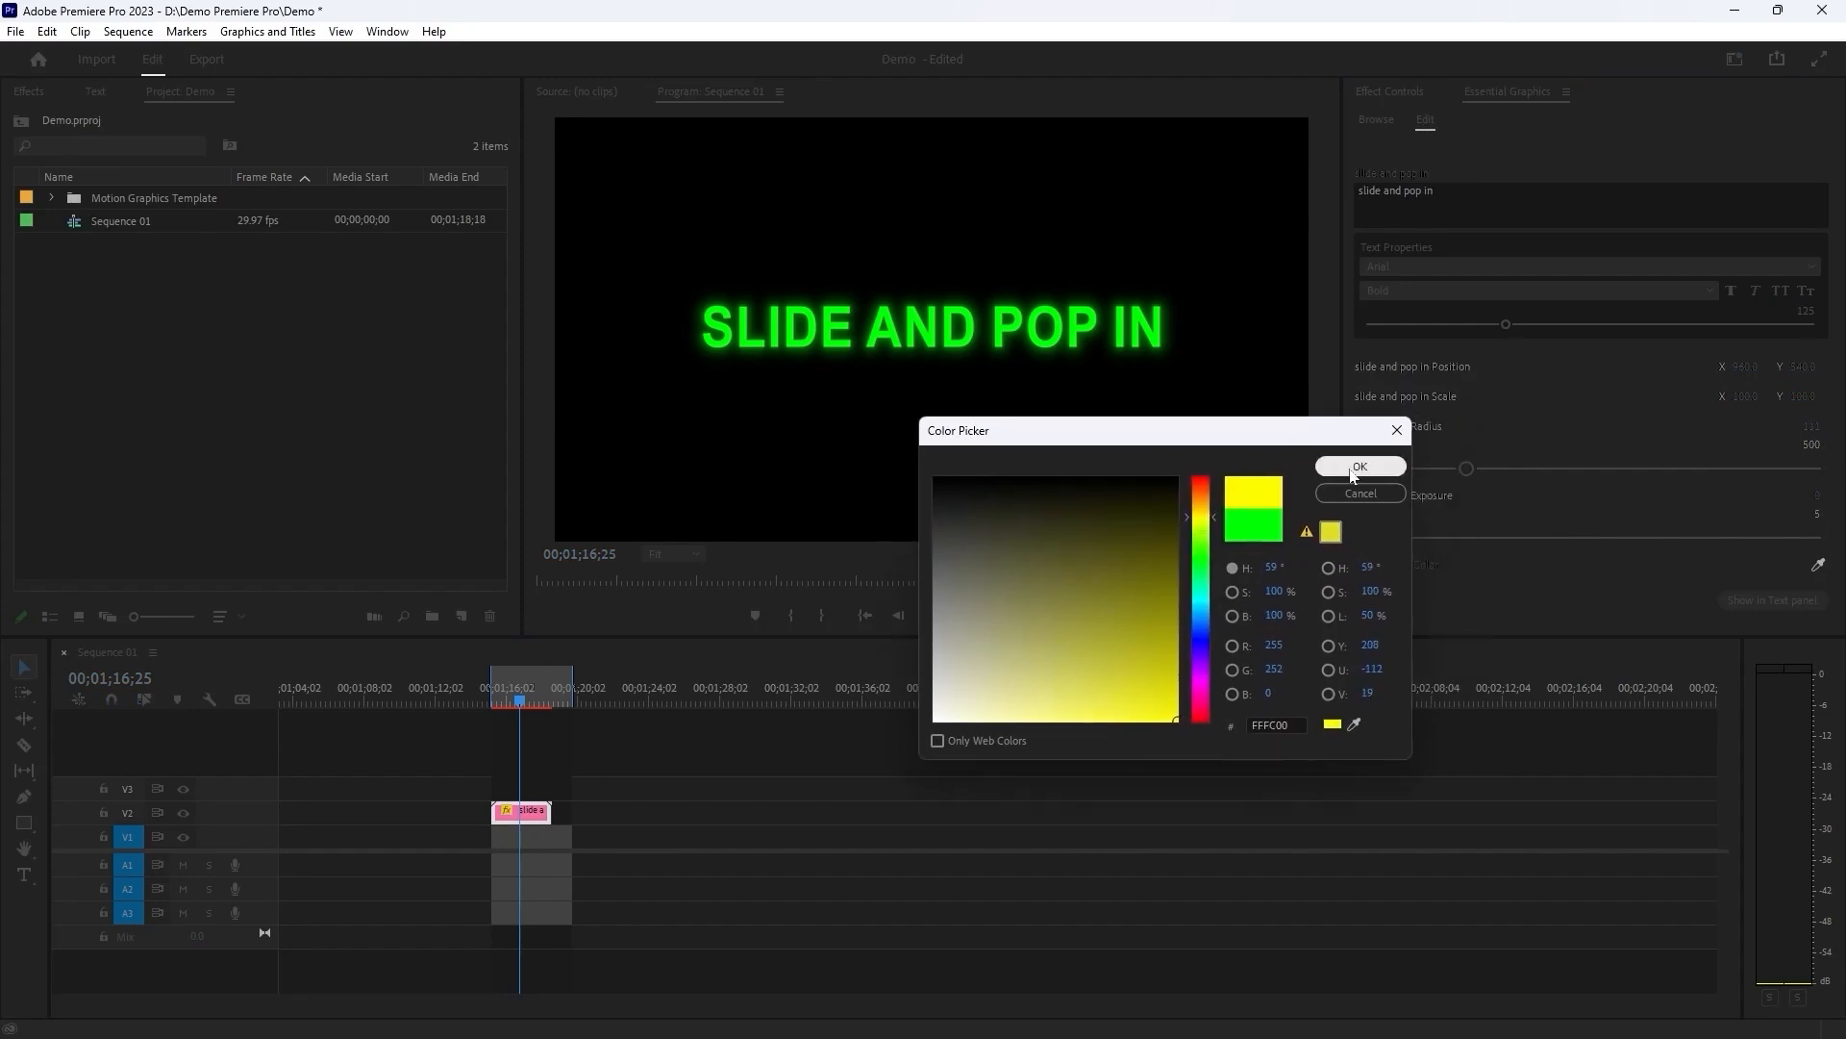
pyautogui.click(1355, 466)
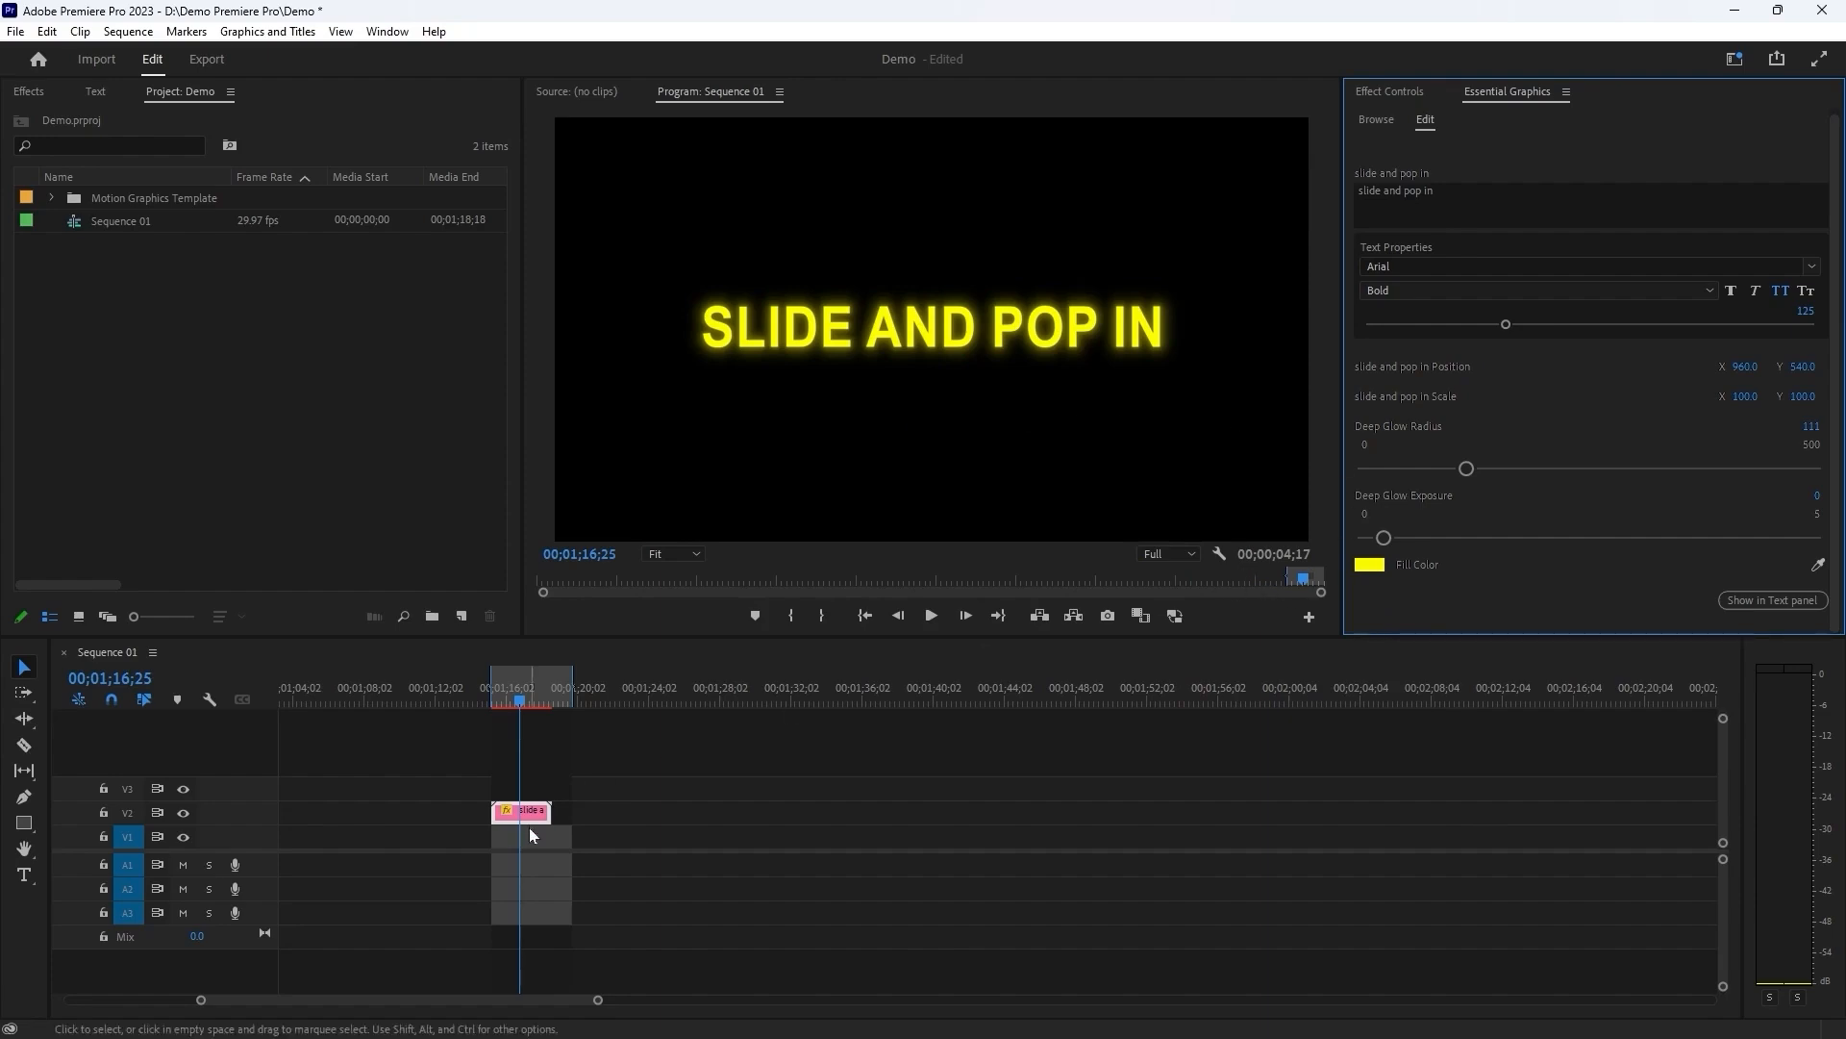
pyautogui.click(625, 713)
pyautogui.press('space')
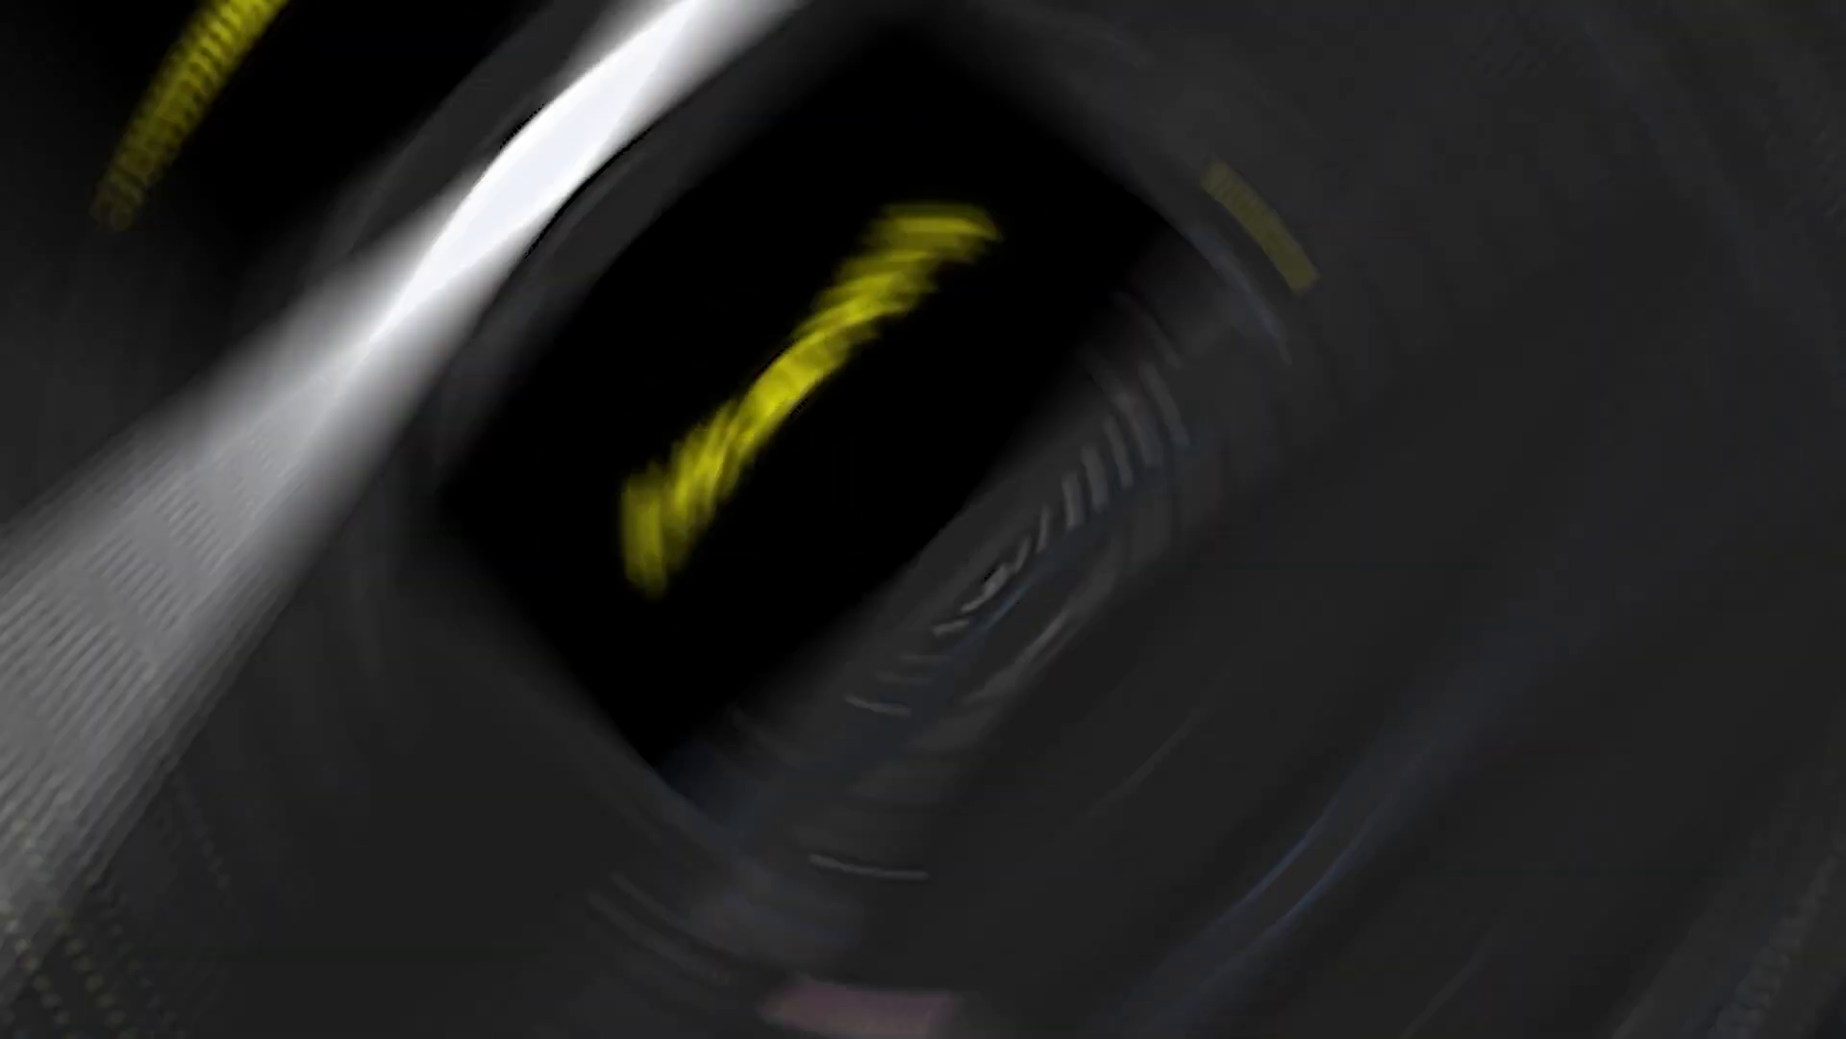